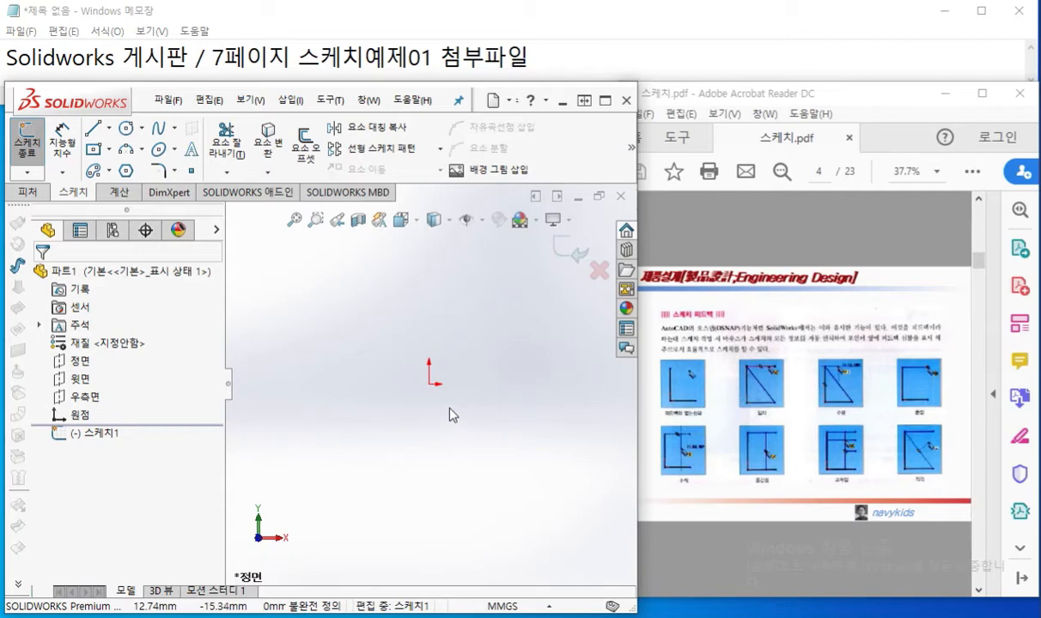
Enlarge the sketch feedback figures on page 4 of 스케치.pdf to 75%
scroll(442, 388, "down", 1)
scroll(412, 390, "down", 1)
left_click(775, 277)
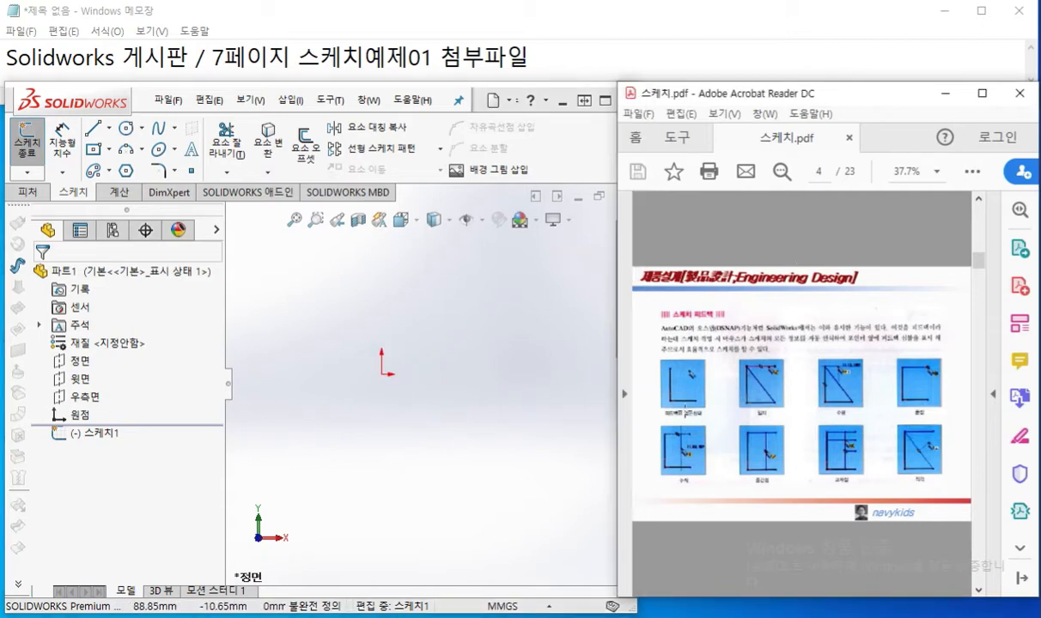
scroll(675, 400, "up", 3, "ctrl")
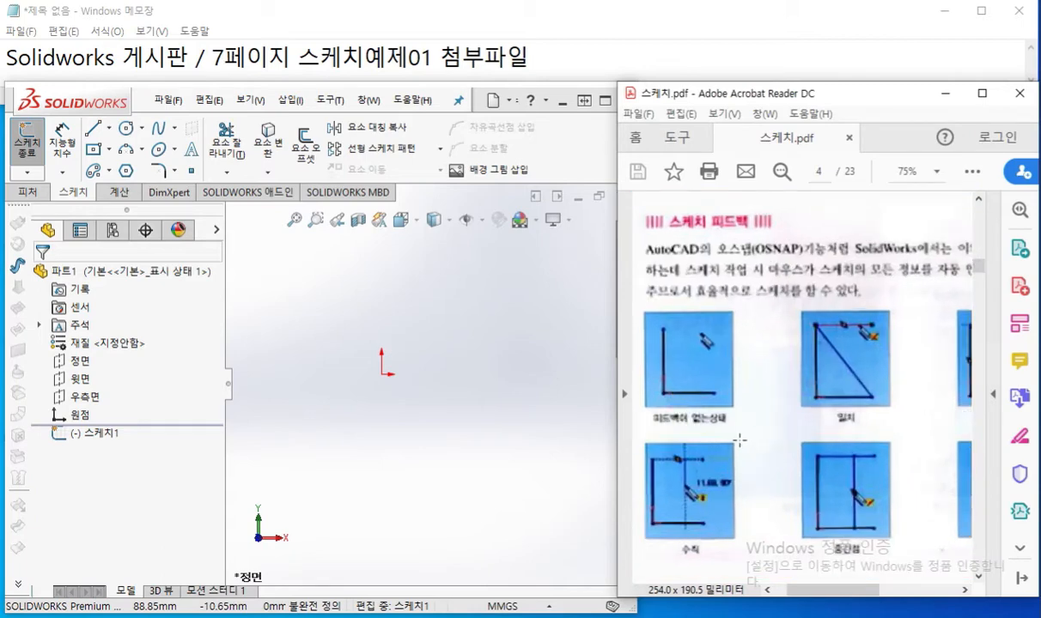
Mark the corner, caption and pencil cursor of the no-feedback figure with the screen pen, and clear the marks
key("F12")
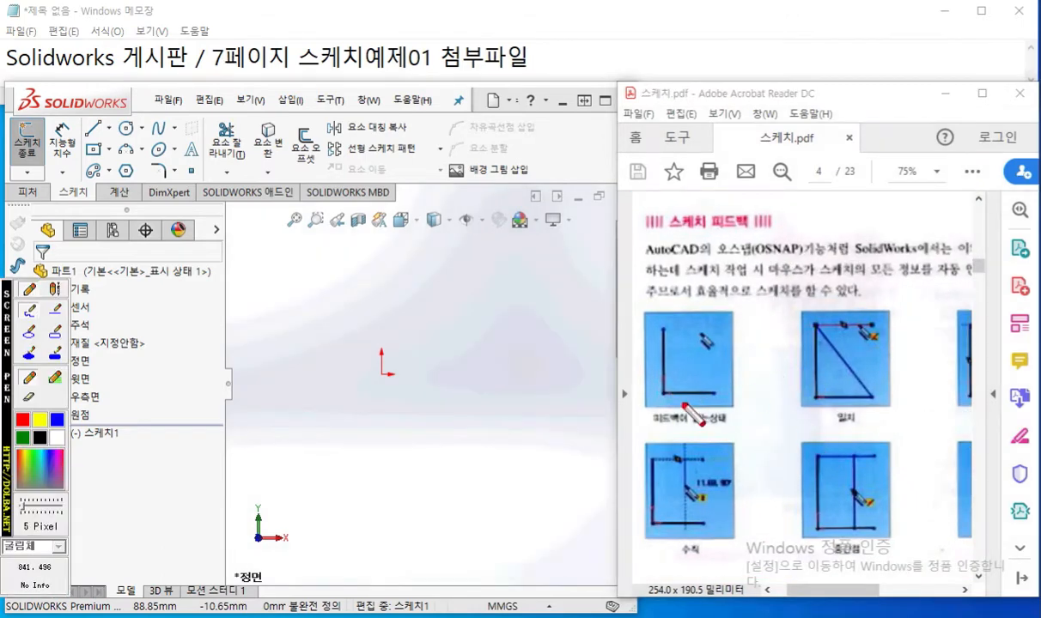
mouse_move(656, 374)
left_mouse_down()
mouse_move(658, 393)
mouse_move(673, 395)
left_mouse_up()
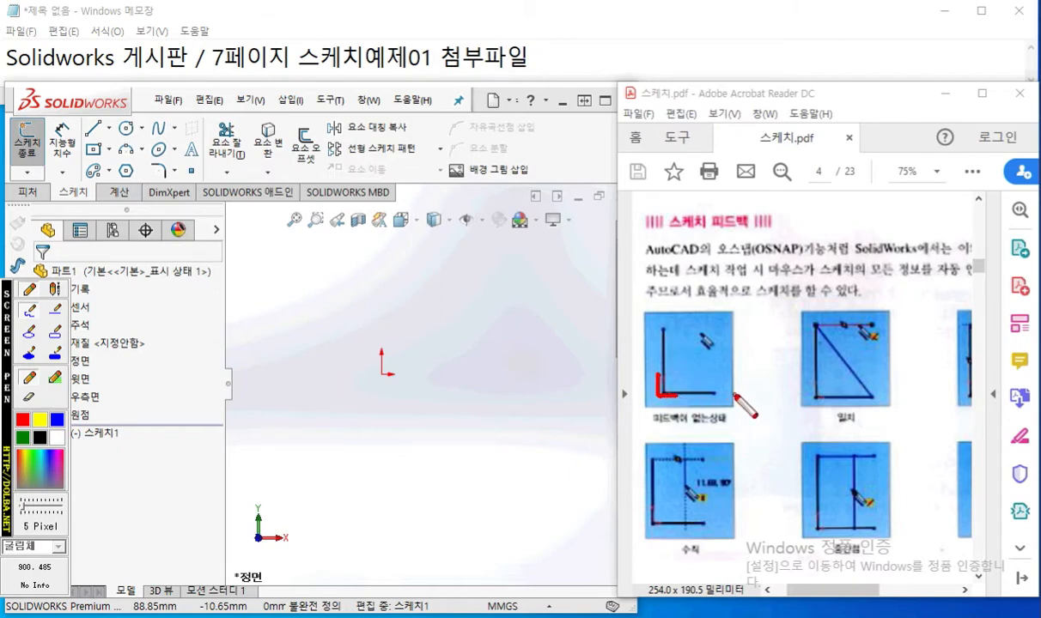
left_click_drag(655, 424, 713, 423)
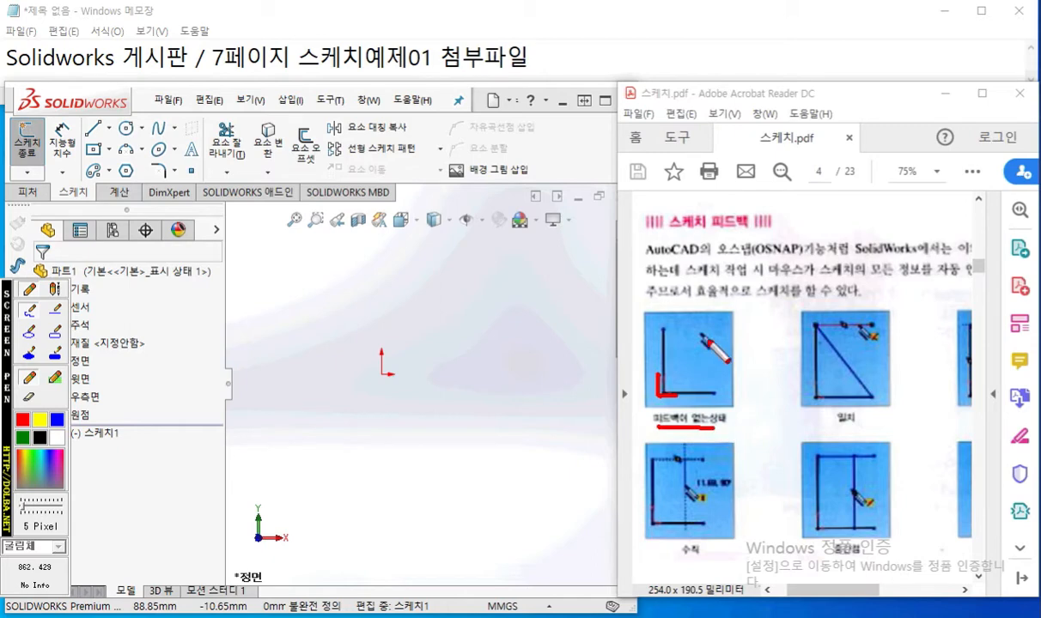
mouse_move(711, 353)
left_mouse_down()
mouse_move(694, 344)
mouse_move(712, 327)
mouse_move(718, 351)
left_mouse_up()
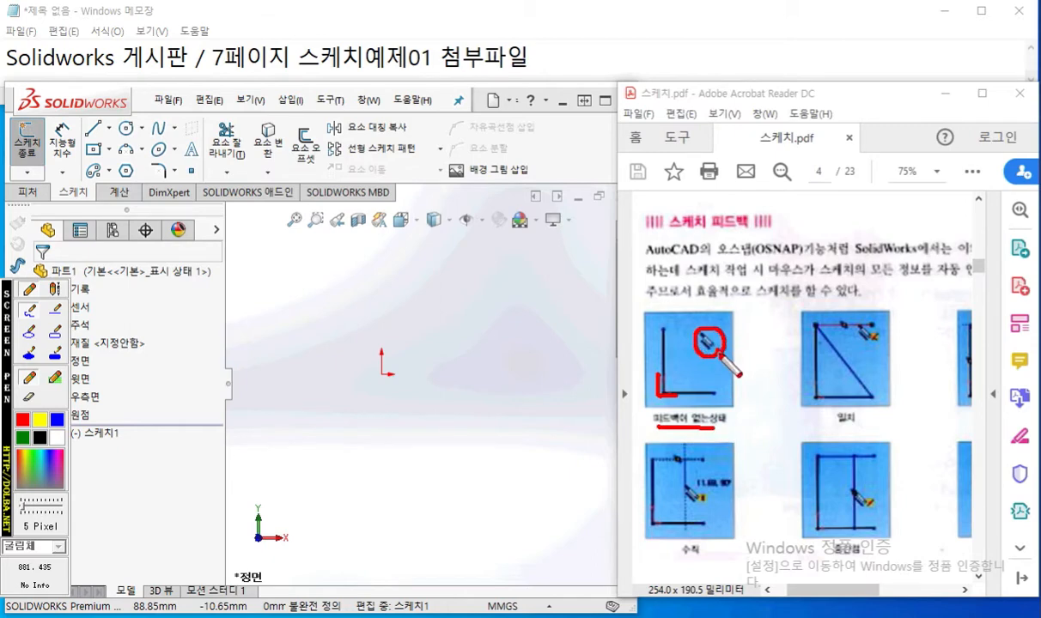
key("Escape")
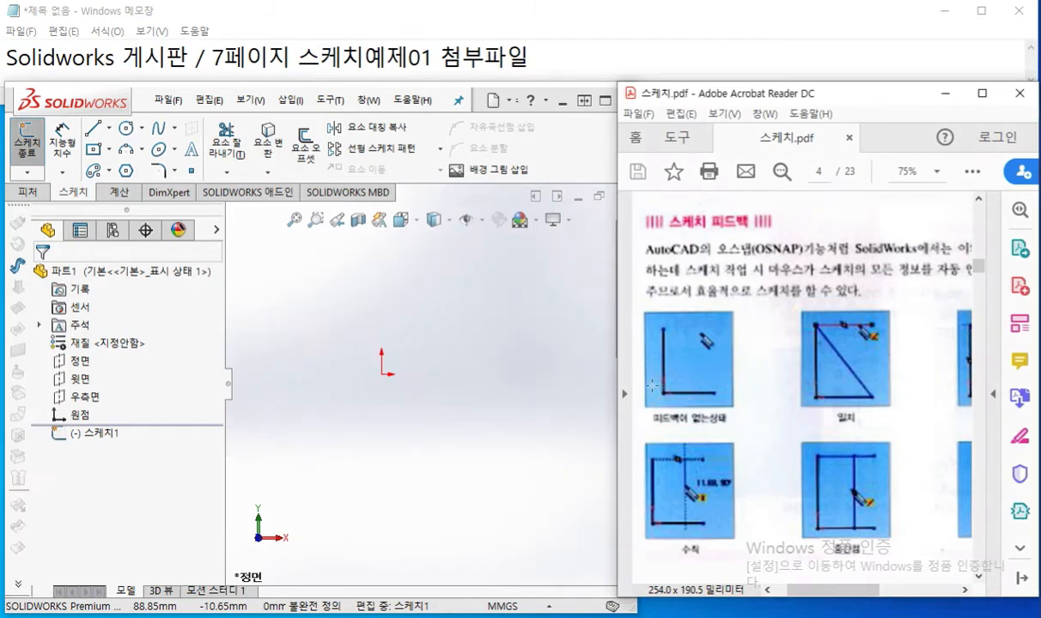
Enlarge the PDF figure to 125% and draw a vertical line about 36 mm long upward from the sketch origin
scroll(660, 384, "up", 2, "ctrl")
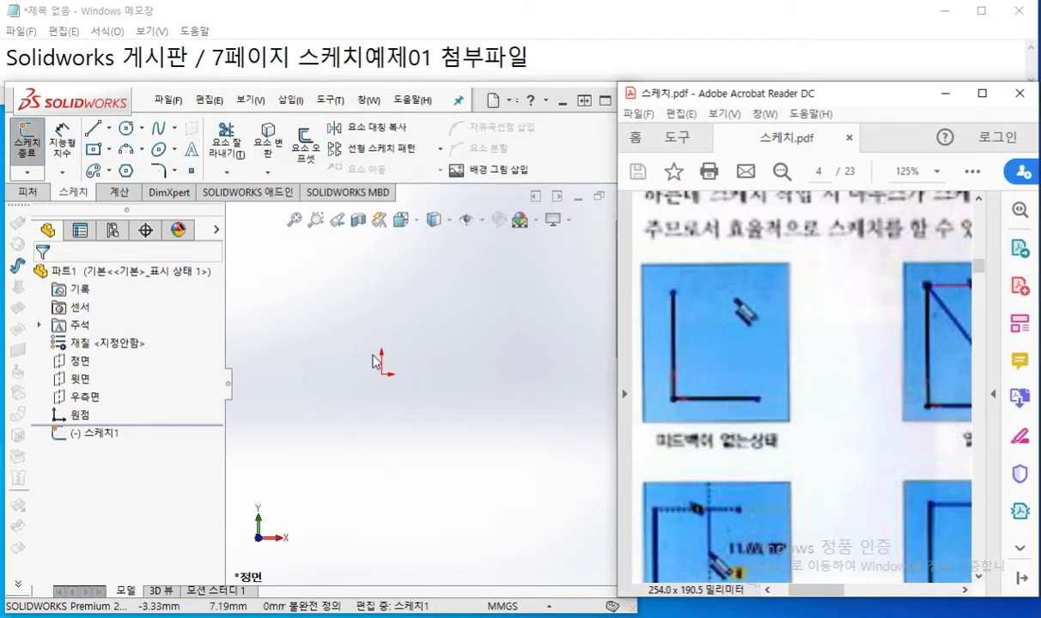
left_click(372, 355)
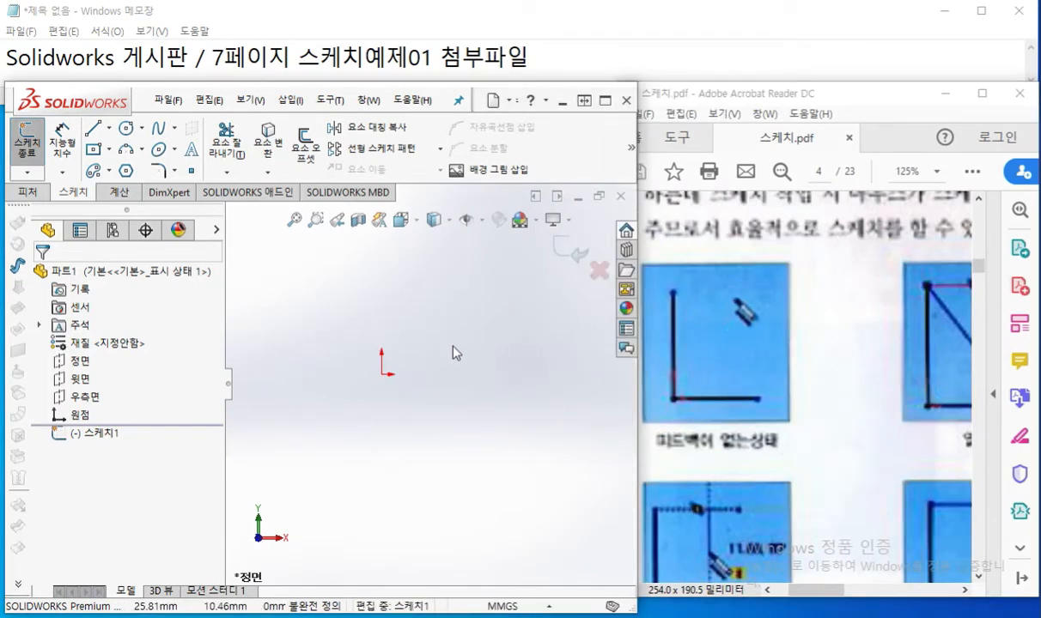
key("l")
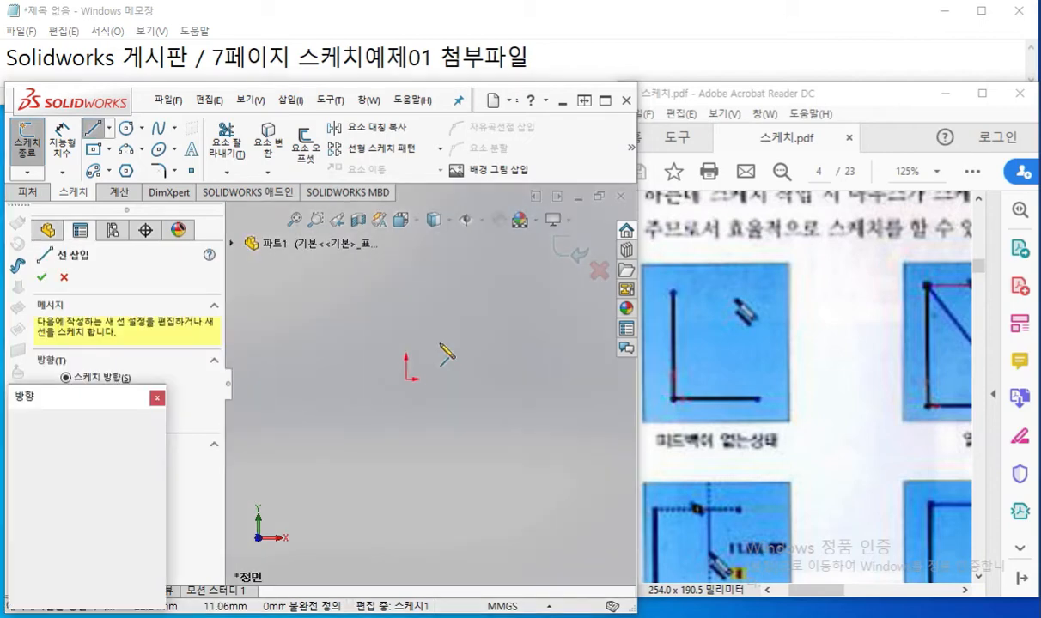
left_click(452, 355)
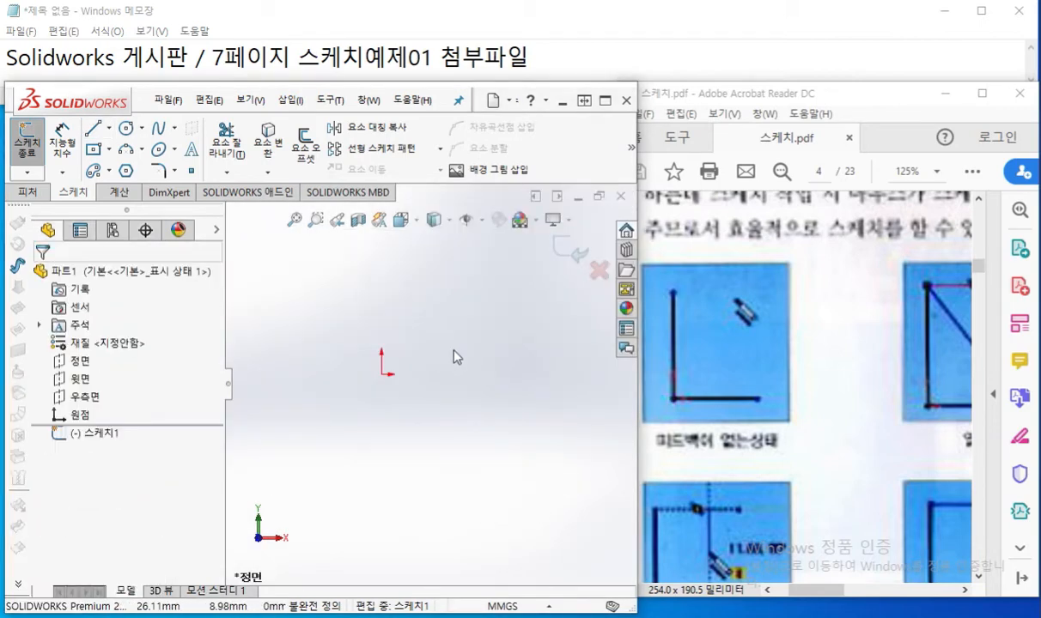
key("l")
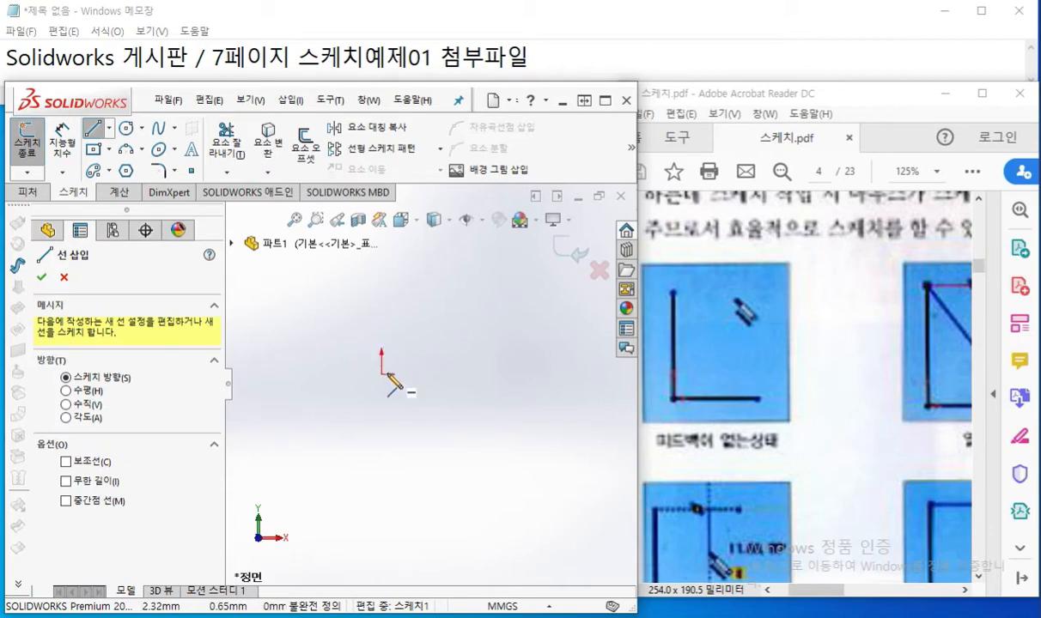
left_click(382, 374)
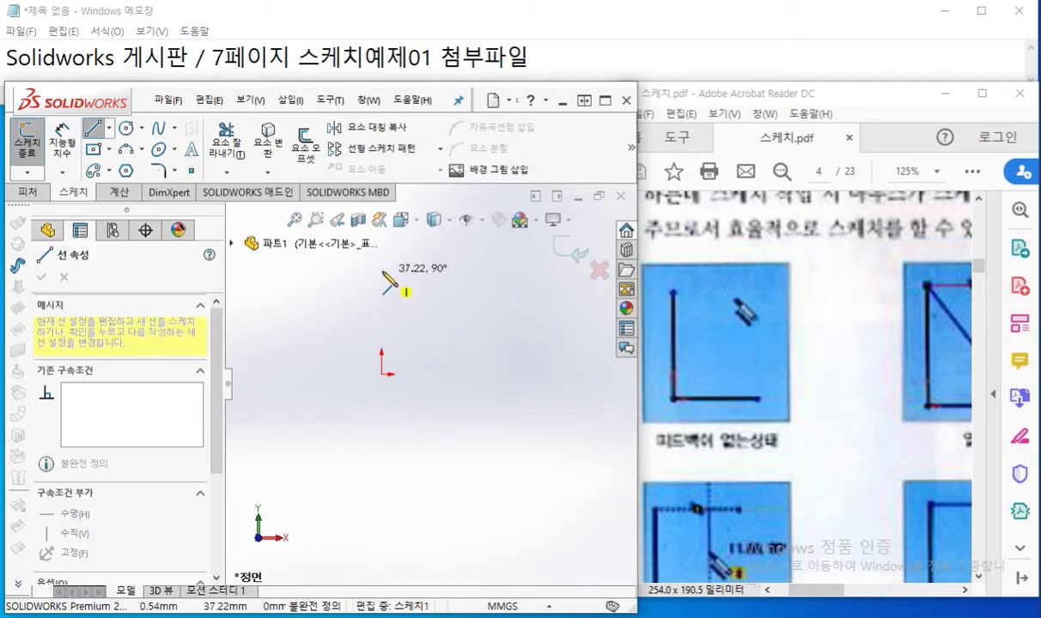
left_click(382, 275)
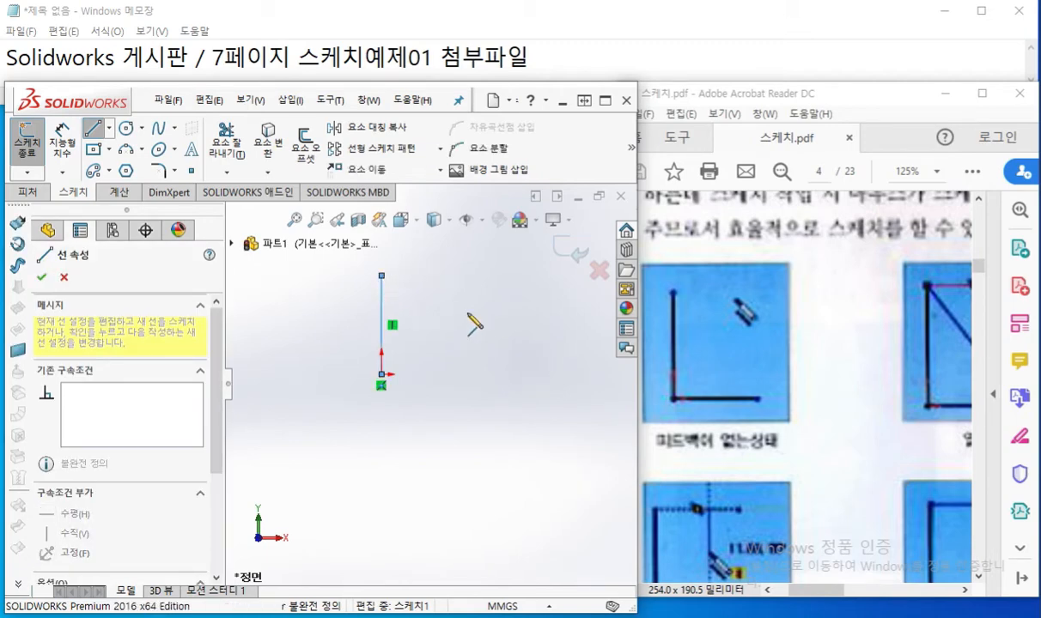
right_click(469, 319)
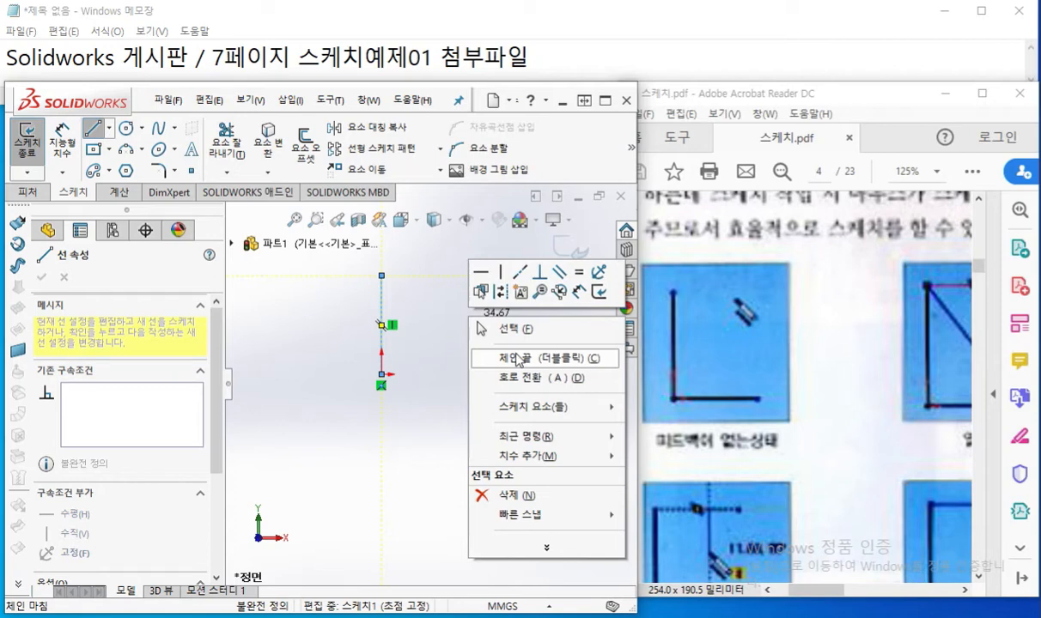
left_click(519, 358)
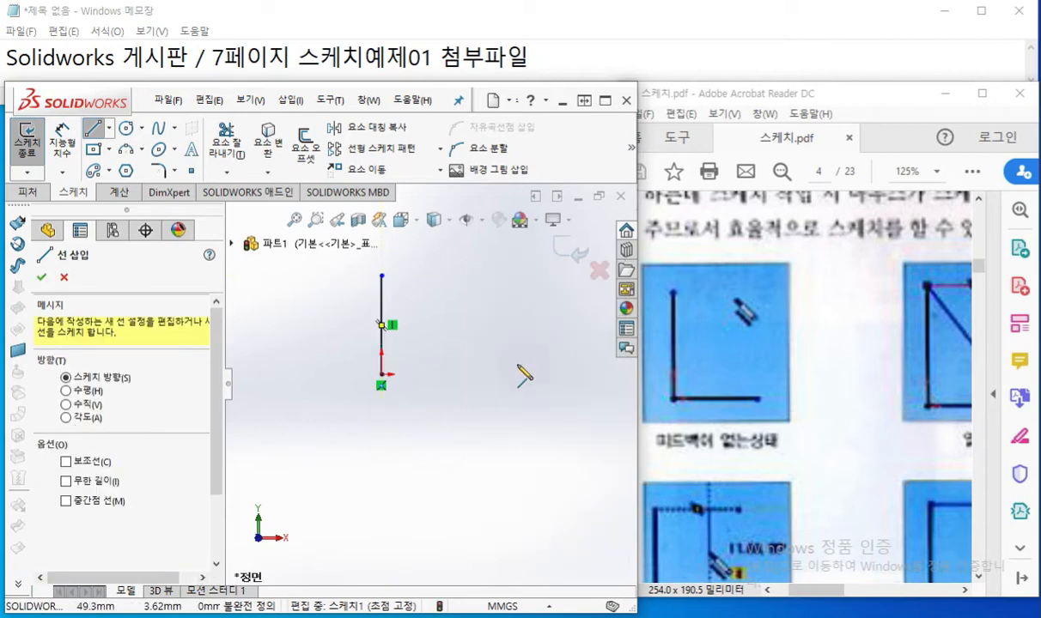
Draw a horizontal line about 39 mm long from the origin to the right and end the line chain
left_click(381, 375)
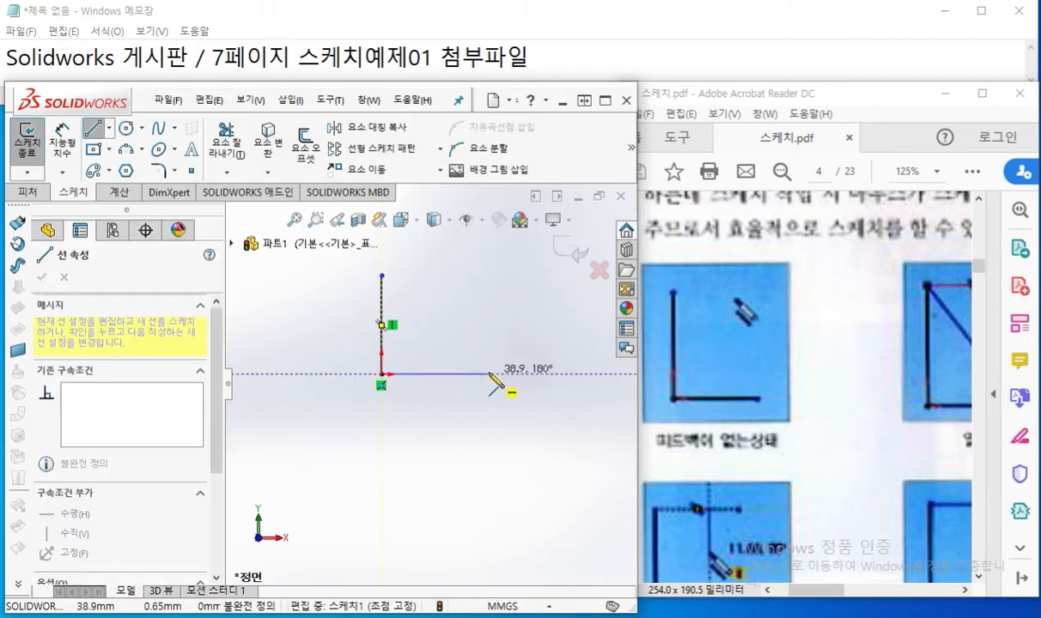
left_click(489, 375)
right_click(500, 276)
left_click(507, 311)
scroll(481, 290, "down", 5)
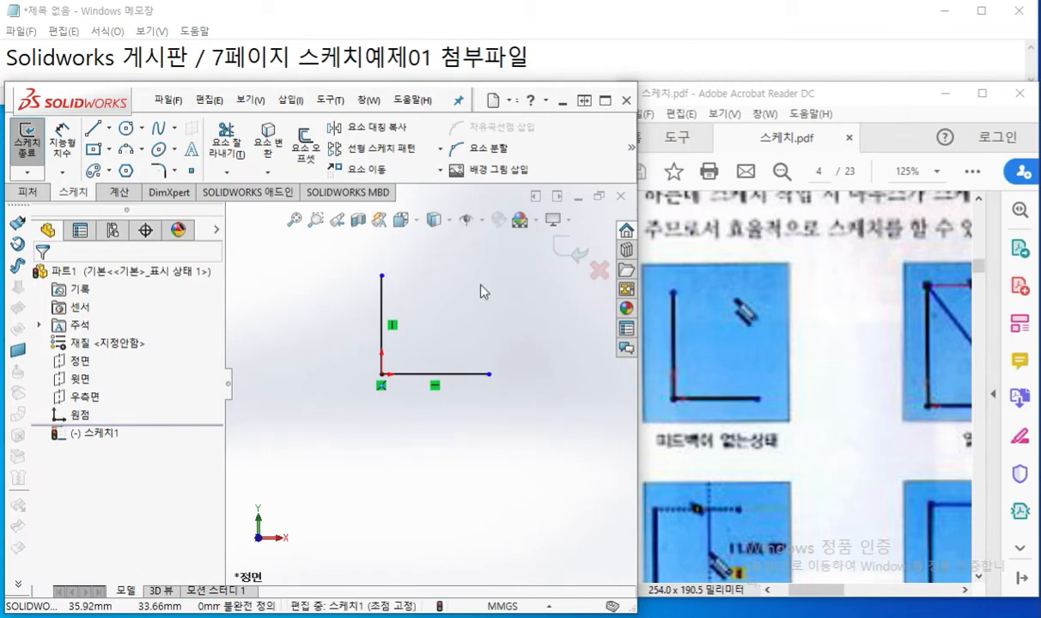
middle_click_drag(439, 301, 444, 324, "ctrl")
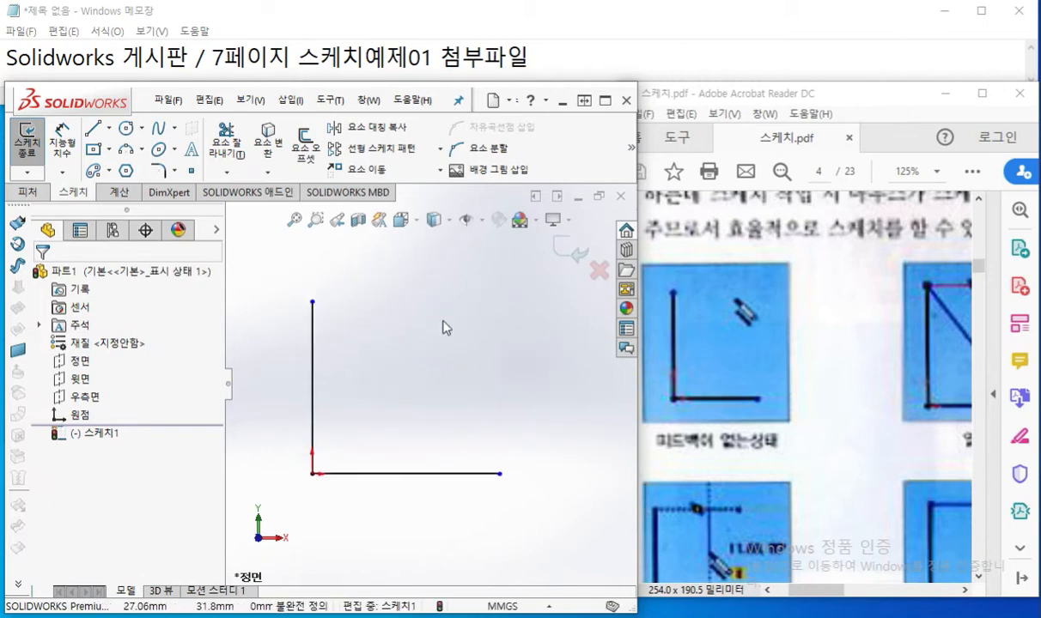
Show the 일치 figure in the PDF and mark the matching horizontal line's points 1 and 2 with the screen pen, clearing the marks
key("l")
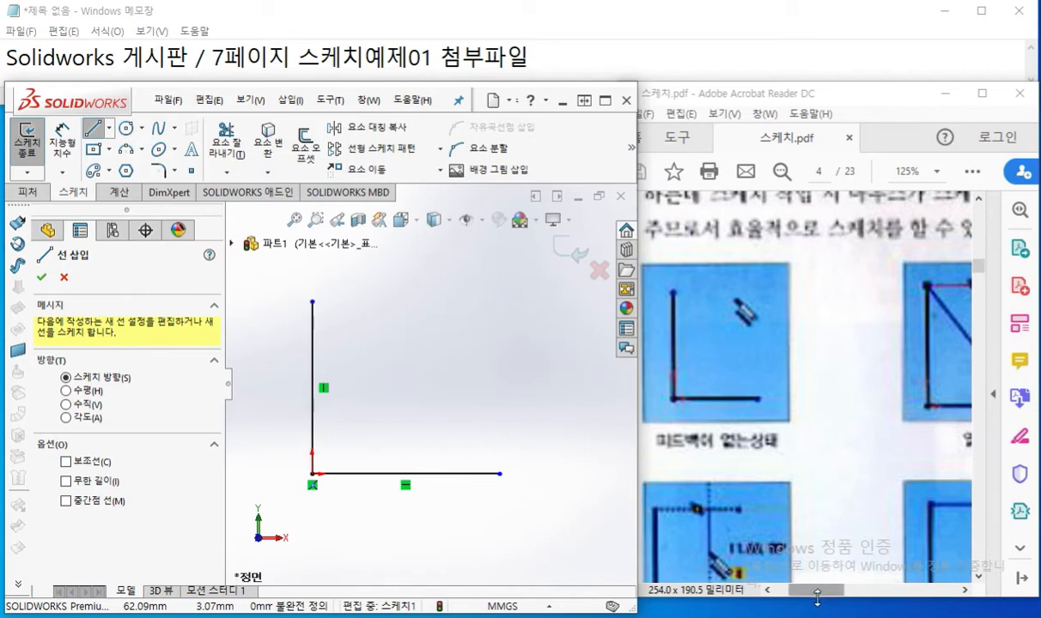
left_click_drag(820, 596, 849, 596)
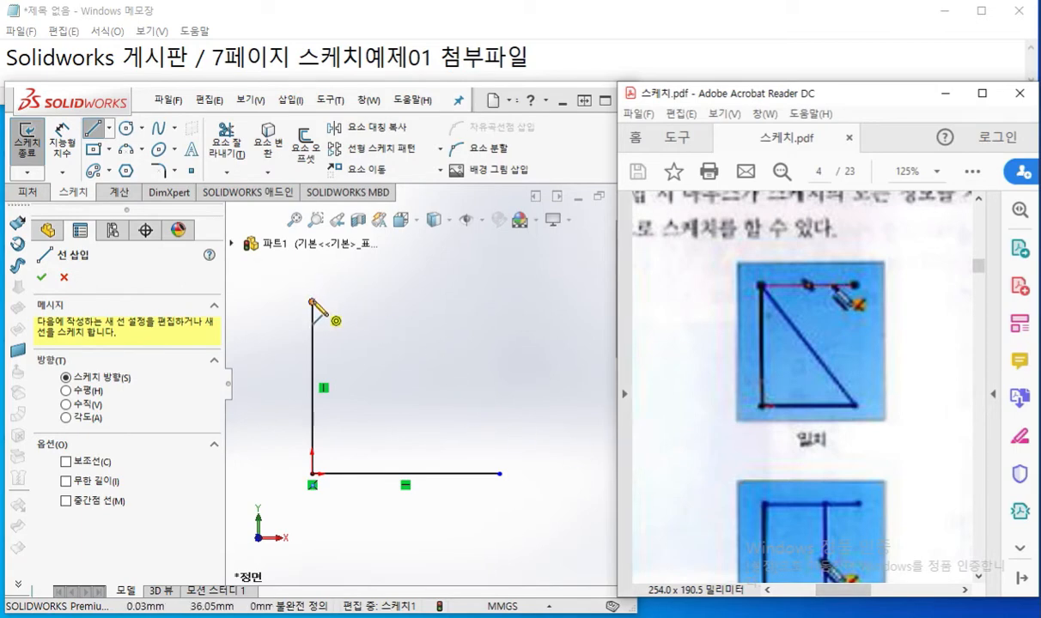
key("F9")
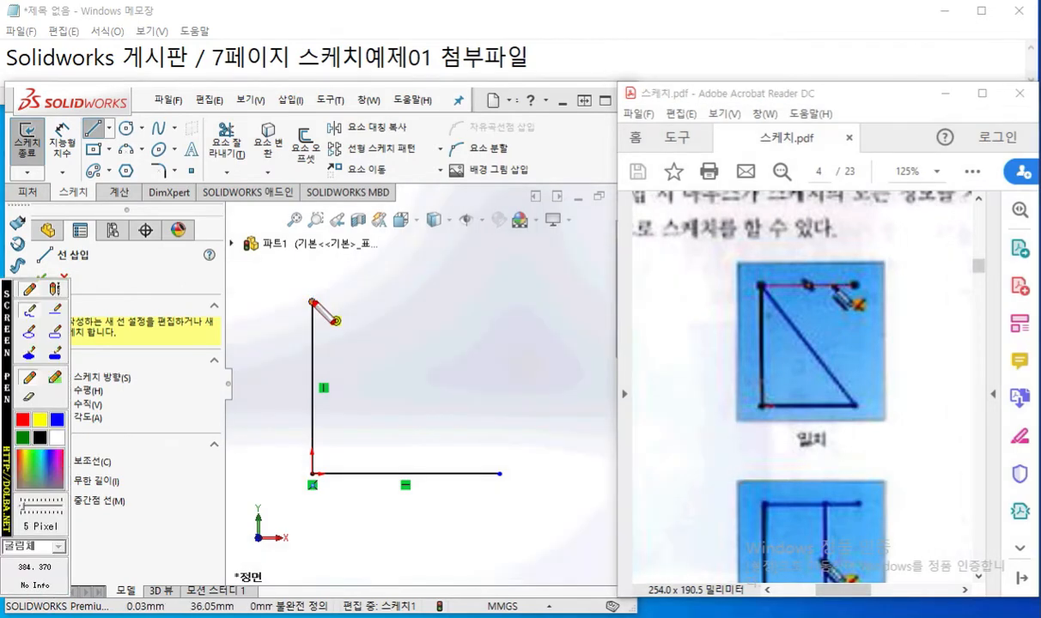
mouse_move(333, 308)
left_mouse_down()
mouse_move(297, 296)
mouse_move(331, 313)
left_mouse_up()
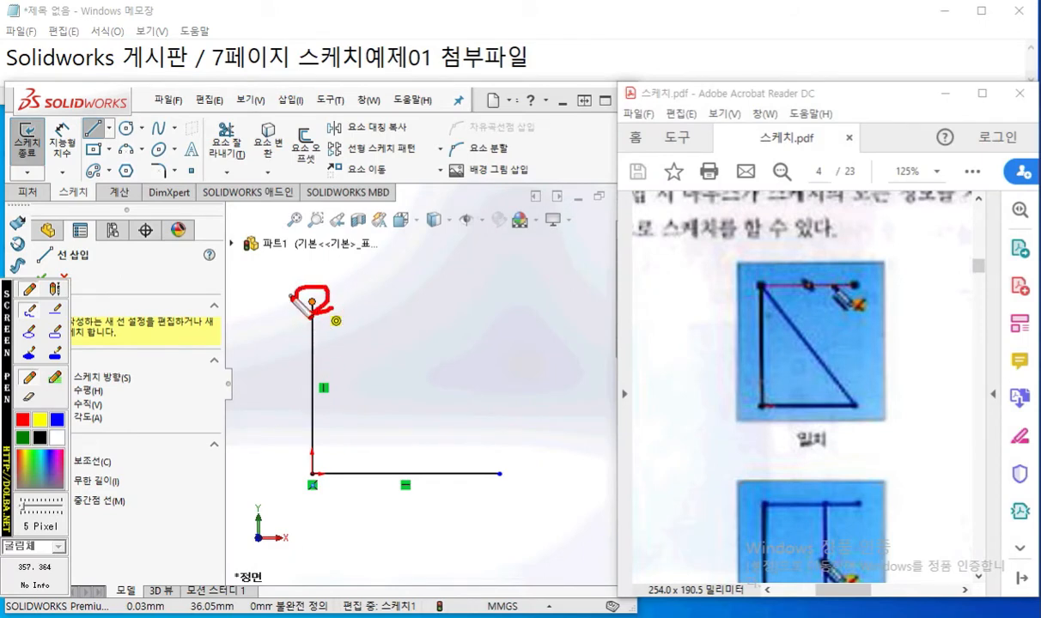
left_click_drag(301, 250, 302, 273)
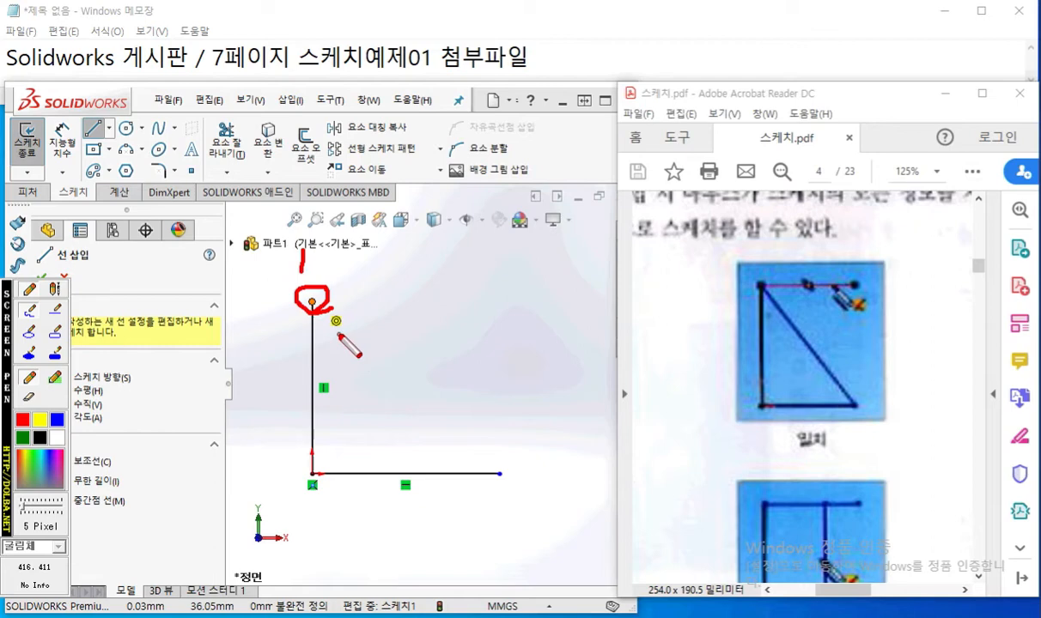
mouse_move(339, 314)
left_mouse_down()
mouse_move(325, 311)
mouse_move(342, 337)
left_mouse_up()
mouse_move(325, 300)
left_mouse_down()
mouse_move(494, 301)
mouse_move(501, 292)
mouse_move(487, 290)
mouse_move(524, 271)
left_mouse_up()
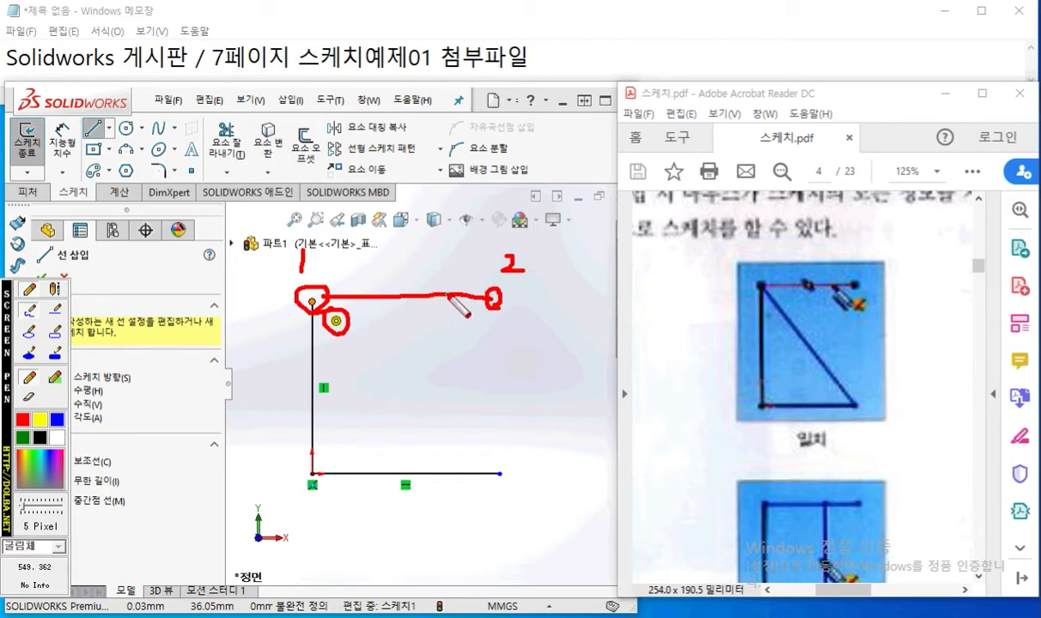
mouse_move(444, 296)
left_mouse_down()
mouse_move(456, 328)
mouse_move(441, 297)
mouse_move(474, 339)
left_mouse_up()
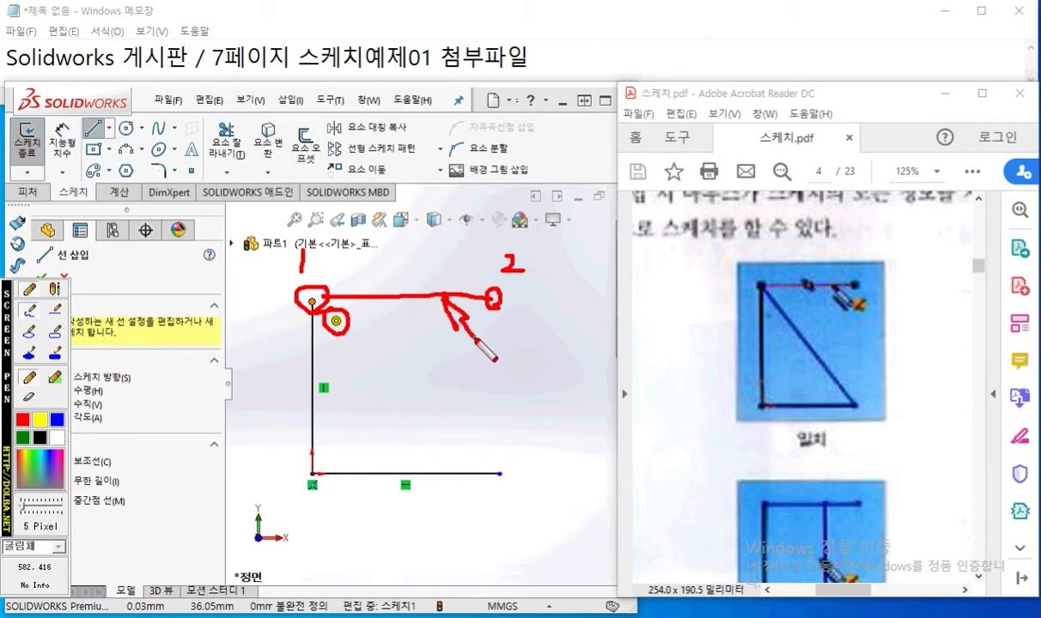
mouse_move(884, 284)
left_mouse_down()
mouse_move(820, 300)
mouse_move(889, 314)
left_mouse_up()
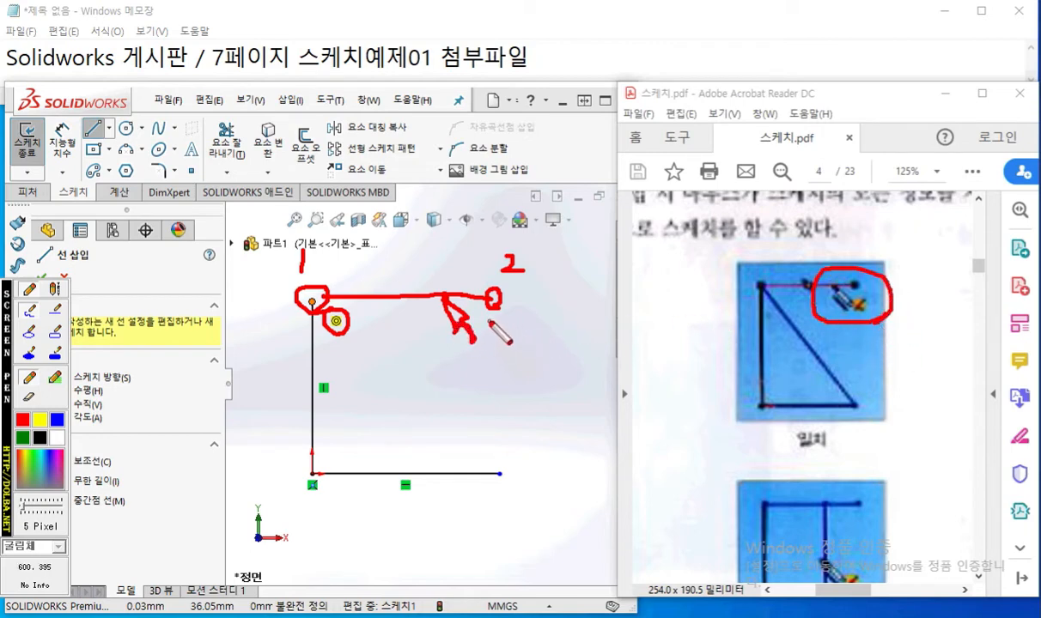
key("Escape")
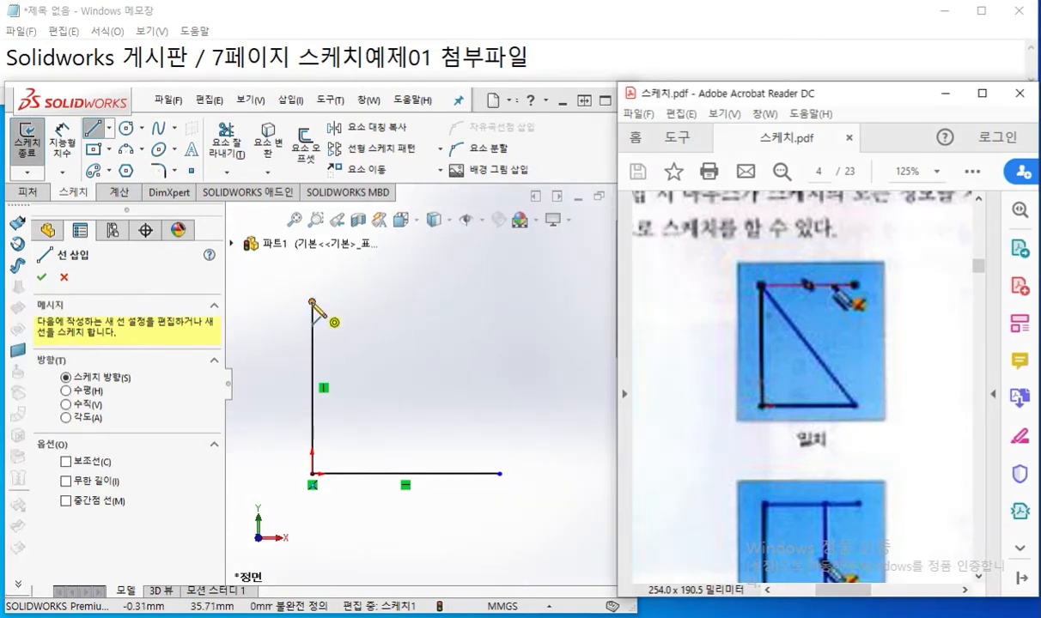
Draw a horizontal line about 34 mm long to the right from the vertical line's upper endpoint and end the chain
left_click(312, 303)
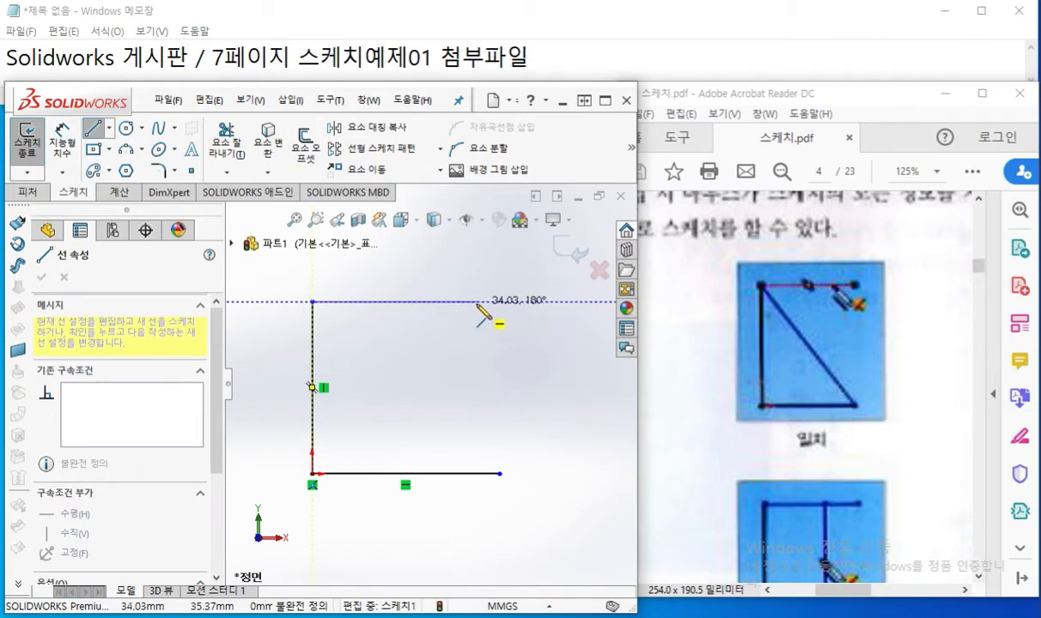
left_click(478, 302)
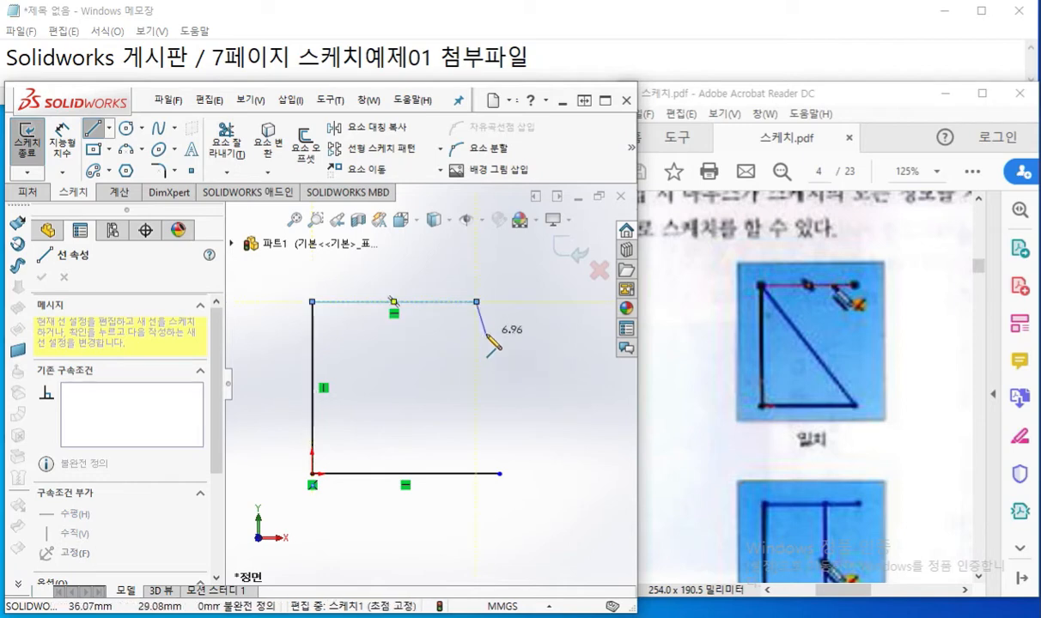
right_click(538, 359)
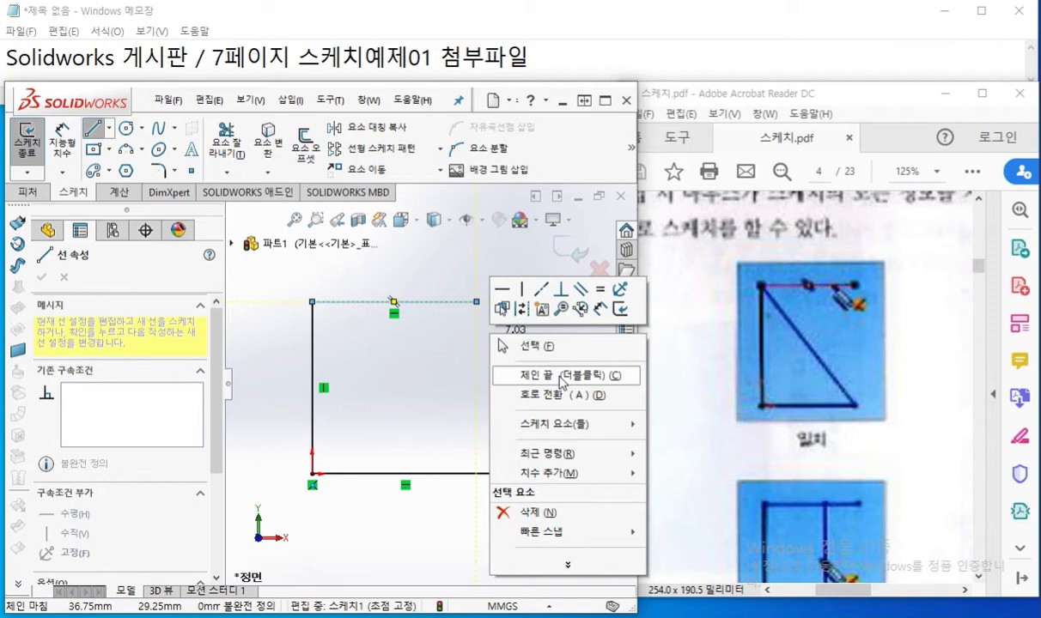
left_click(560, 376)
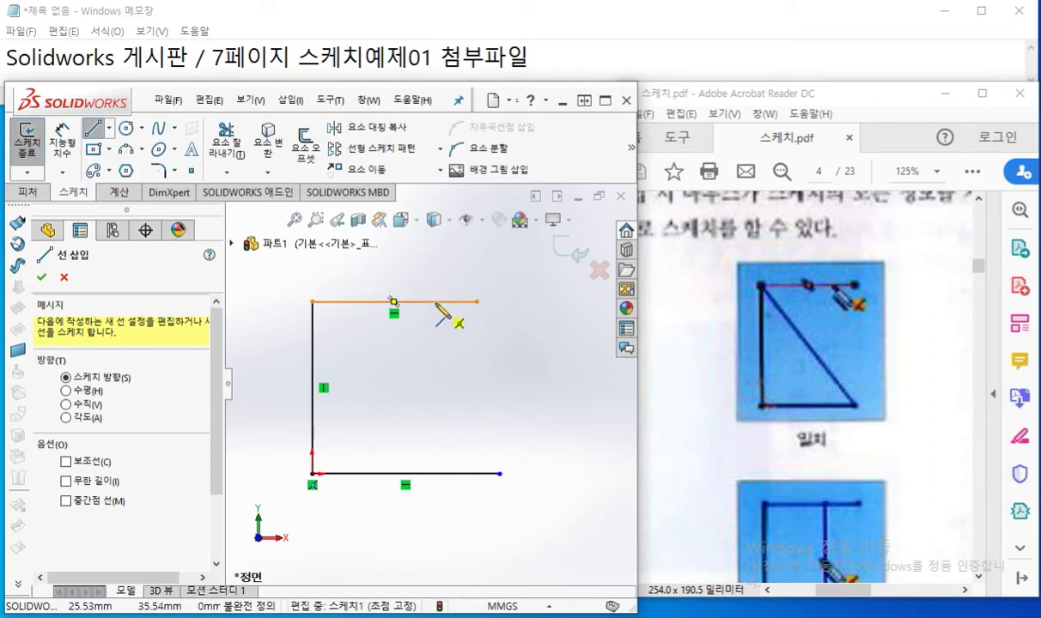
Mark the cursor position on the upper horizontal line and circle its coincident symbol with the screen pen for a close look
key("F12")
mouse_move(435, 299)
left_mouse_down()
mouse_move(435, 307)
mouse_move(450, 303)
mouse_move(430, 292)
mouse_move(453, 302)
left_mouse_up()
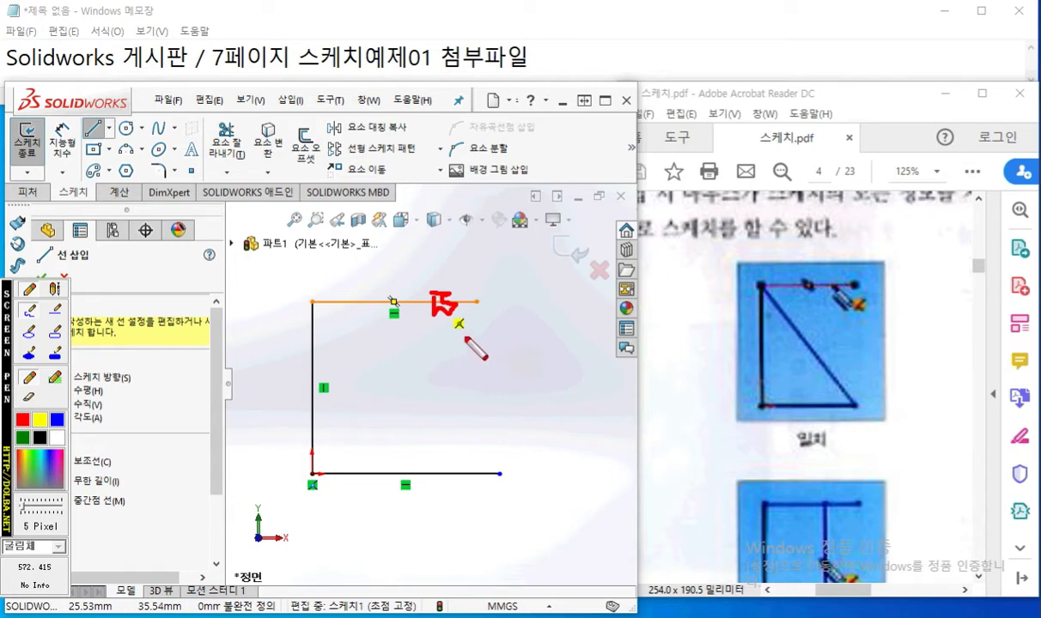
mouse_move(470, 339)
left_mouse_down()
mouse_move(442, 314)
mouse_move(480, 335)
mouse_move(474, 341)
left_mouse_up()
scroll(445, 336, "up", 2)
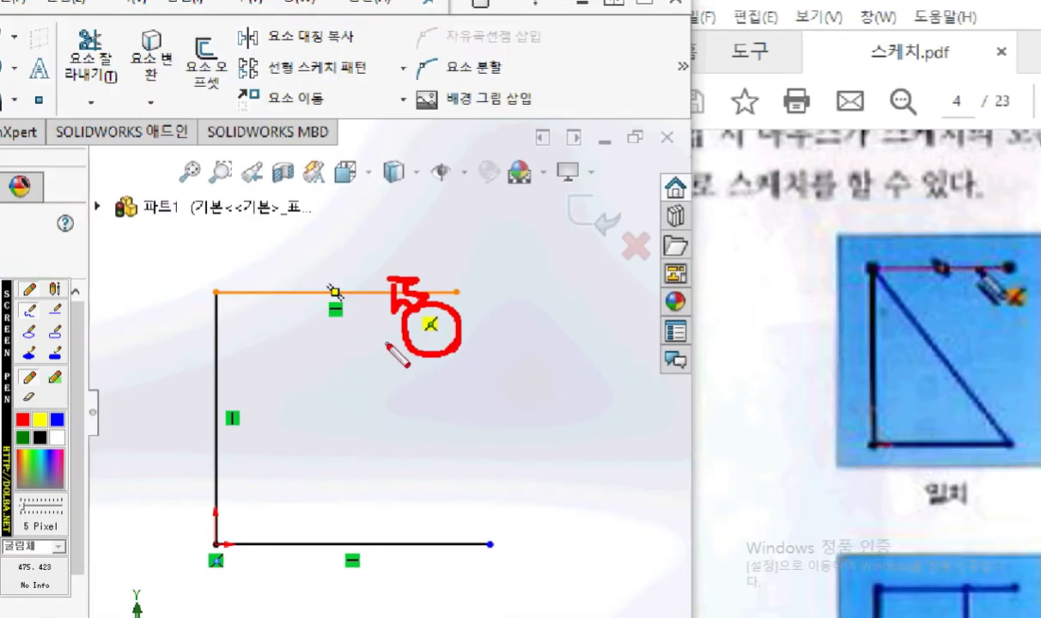
scroll(387, 345, "up", 1)
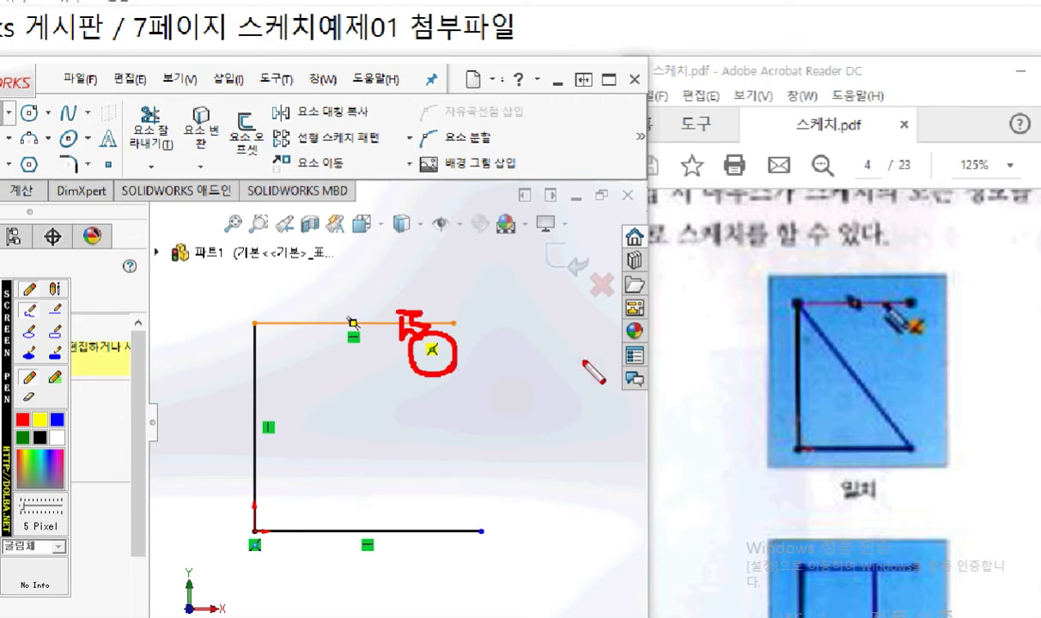
Clear the pen marks, show the 수평 figure in the PDF, and circle the sketched vertical line's midpoint with the screen pen
key("Escape")
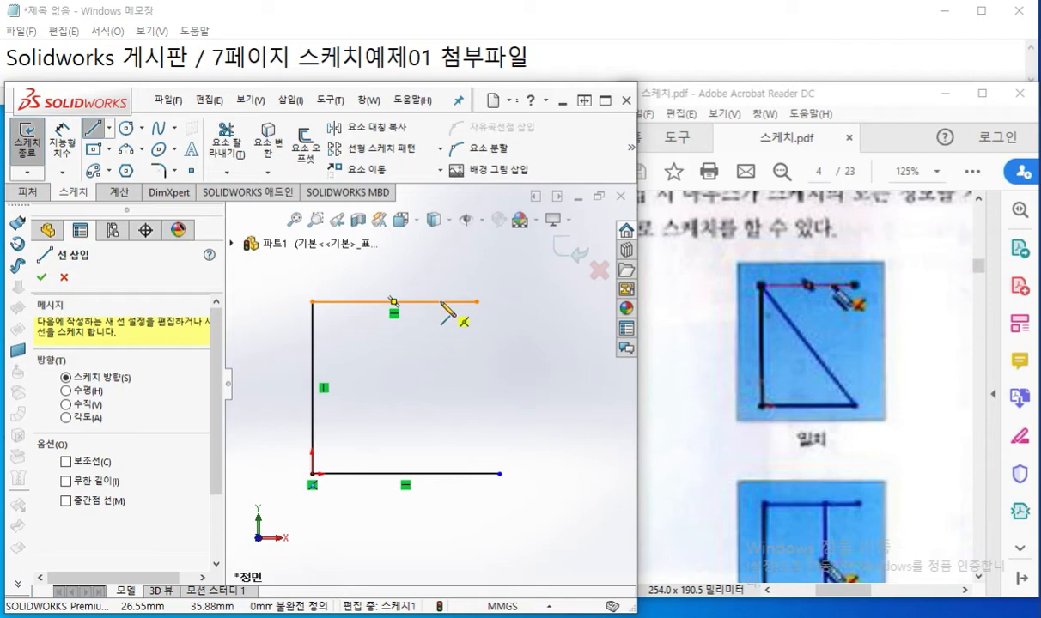
left_click_drag(831, 591, 878, 595)
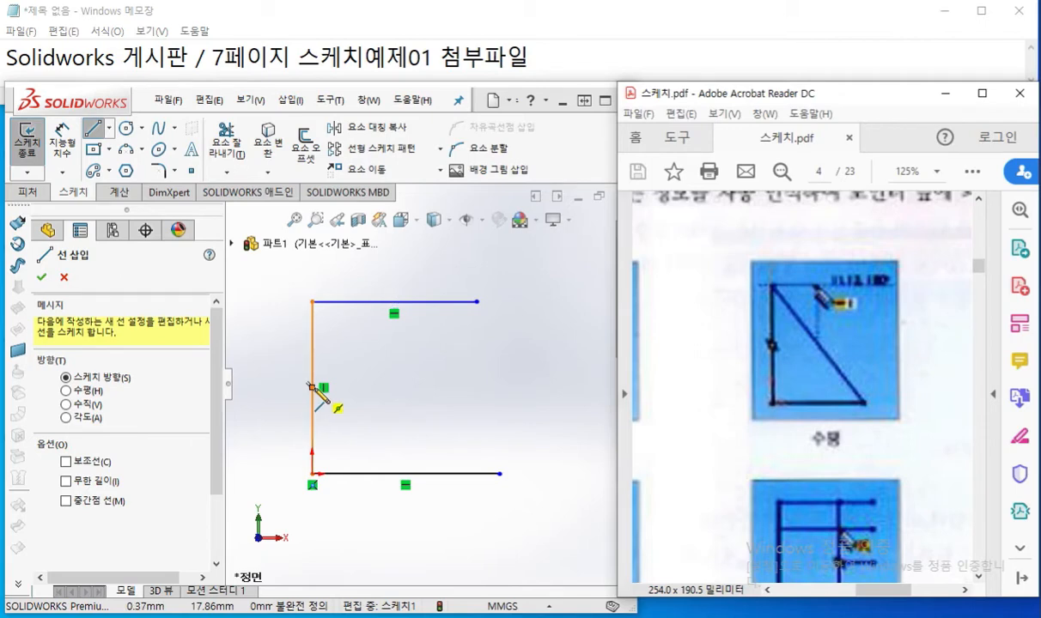
key("F12")
mouse_move(324, 395)
left_mouse_down()
mouse_move(313, 399)
mouse_move(316, 376)
mouse_move(324, 397)
left_mouse_up()
left_click_drag(250, 394, 279, 388)
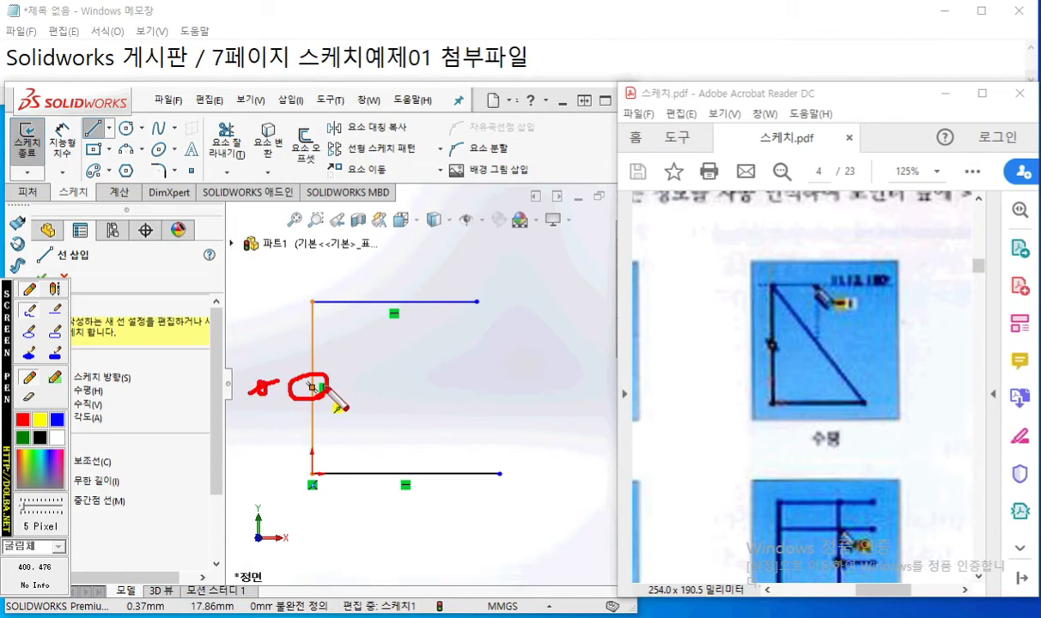
Mark the horizontal path from the vertical line's midpoint and the vertical guide from the lower line's midpoint with the screen pen, clearing the marks
left_click_drag(328, 389, 403, 387)
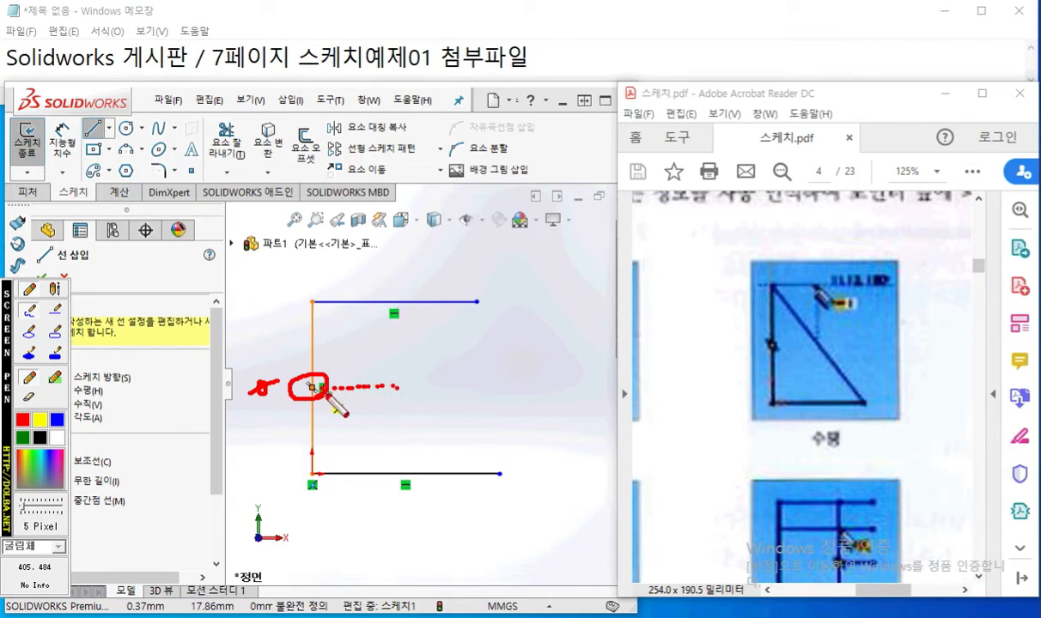
left_click_drag(325, 389, 434, 383)
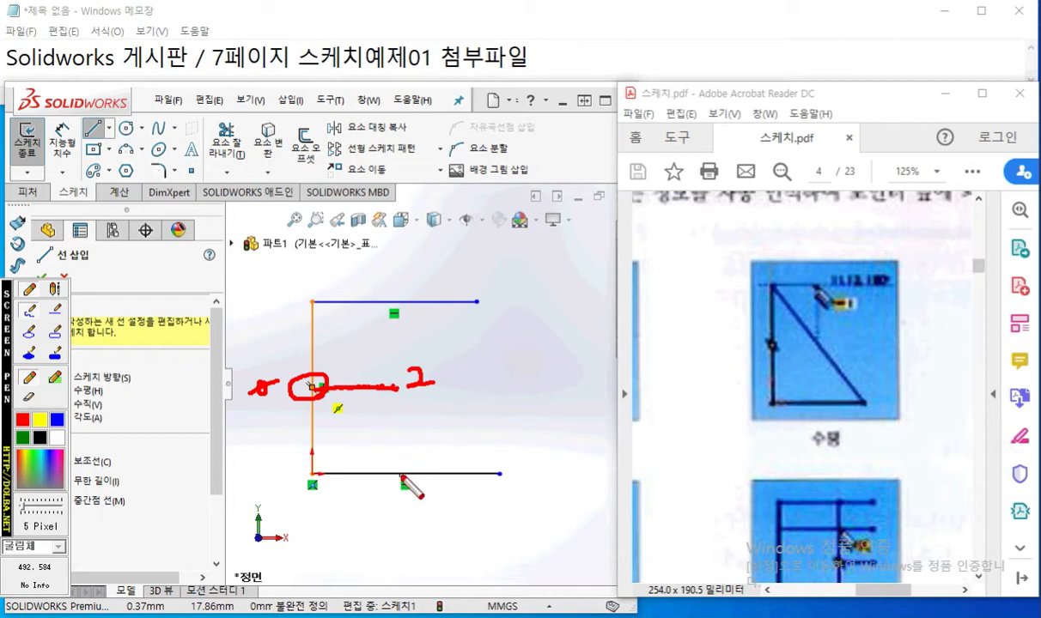
mouse_move(409, 504)
left_mouse_down()
mouse_move(410, 517)
mouse_move(404, 468)
mouse_move(388, 525)
mouse_move(388, 493)
mouse_move(409, 478)
mouse_move(409, 407)
left_mouse_up()
left_click(411, 400)
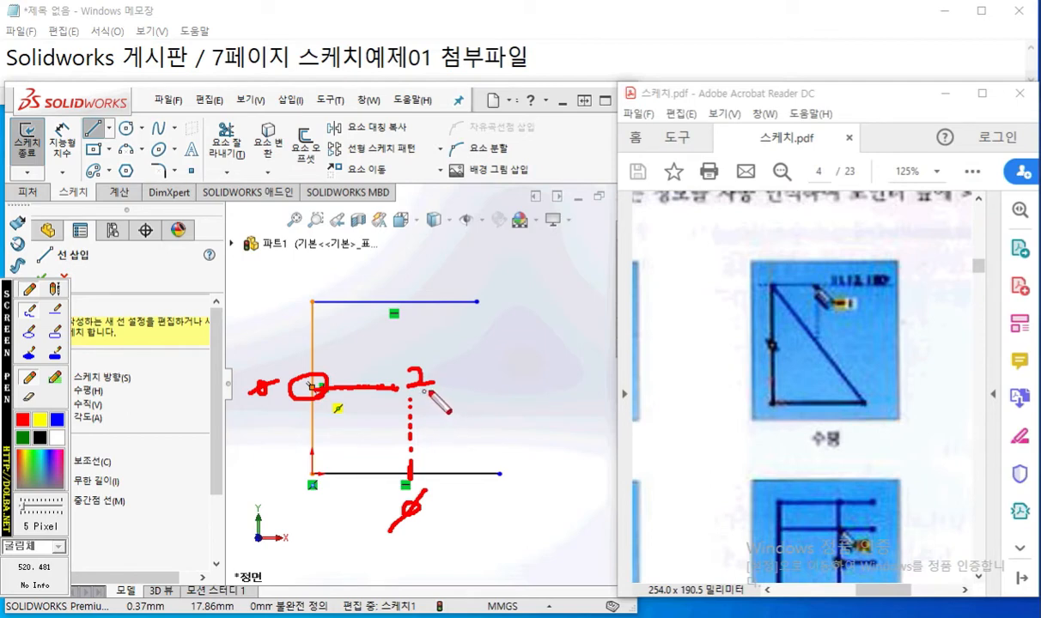
key("Escape")
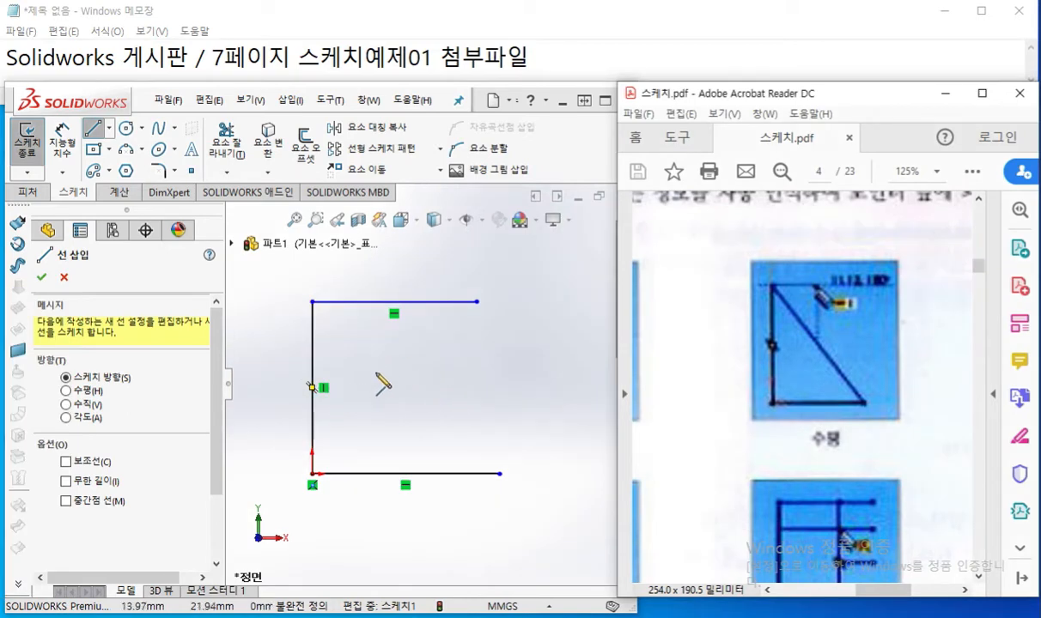
Start a horizontal line at the vertical line's midpoint and mark its cursor alignment, vertical guide and enlarged horizontal and vertical symbols with the screen pen
left_click(312, 387)
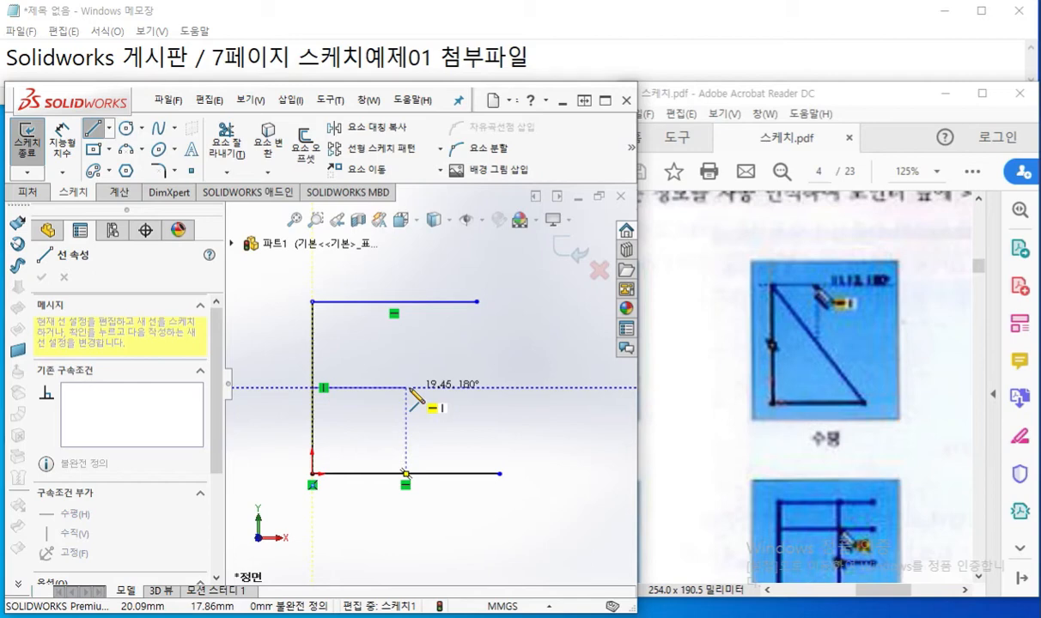
key("F12")
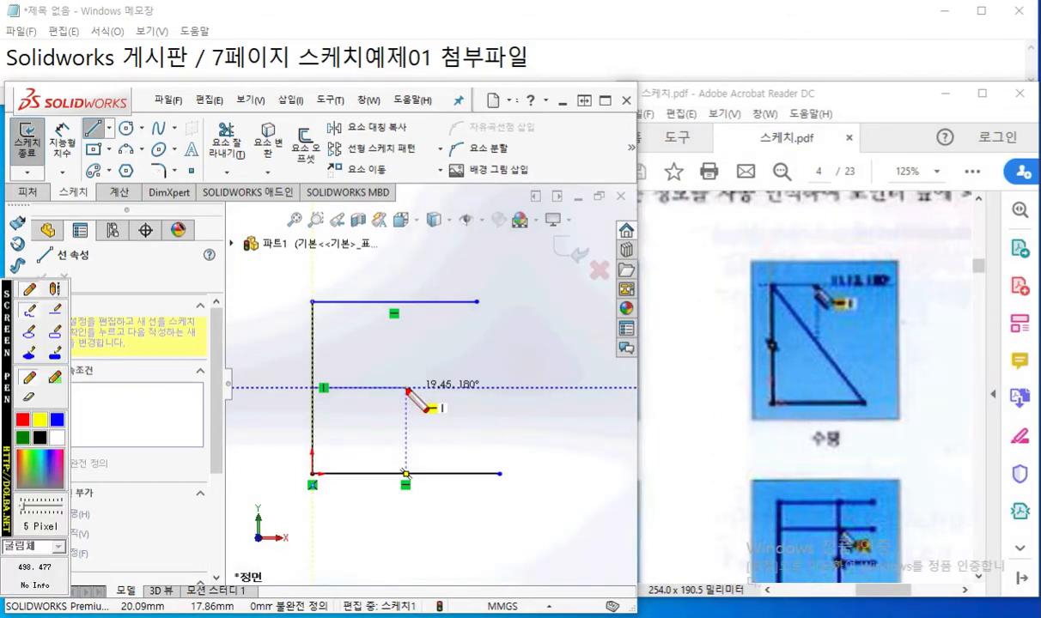
mouse_move(413, 389)
left_mouse_down()
mouse_move(396, 391)
mouse_move(411, 388)
left_mouse_up()
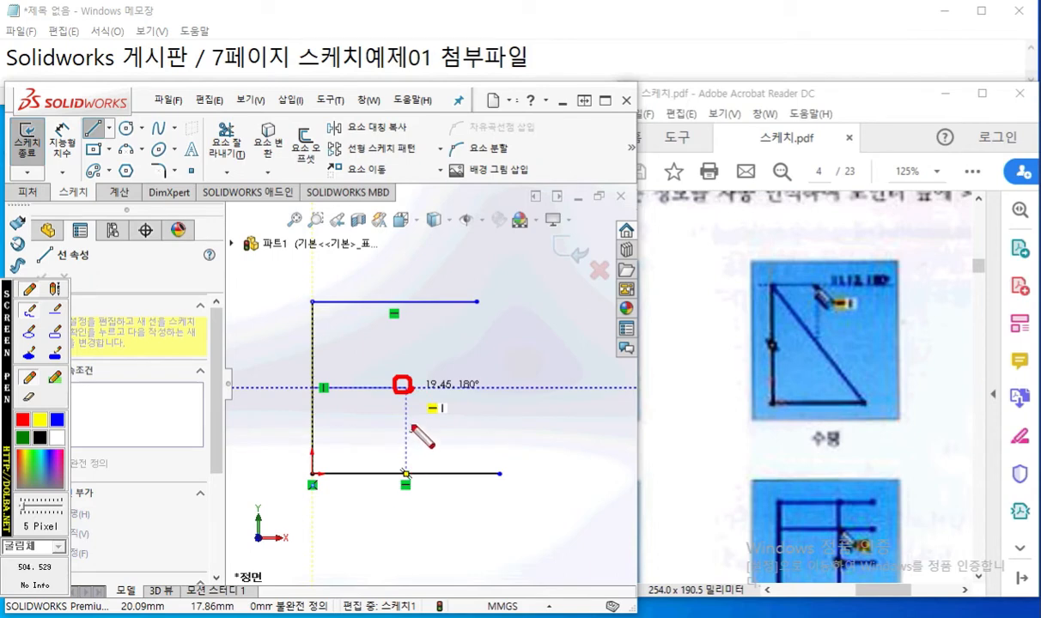
left_click_drag(407, 470, 406, 398)
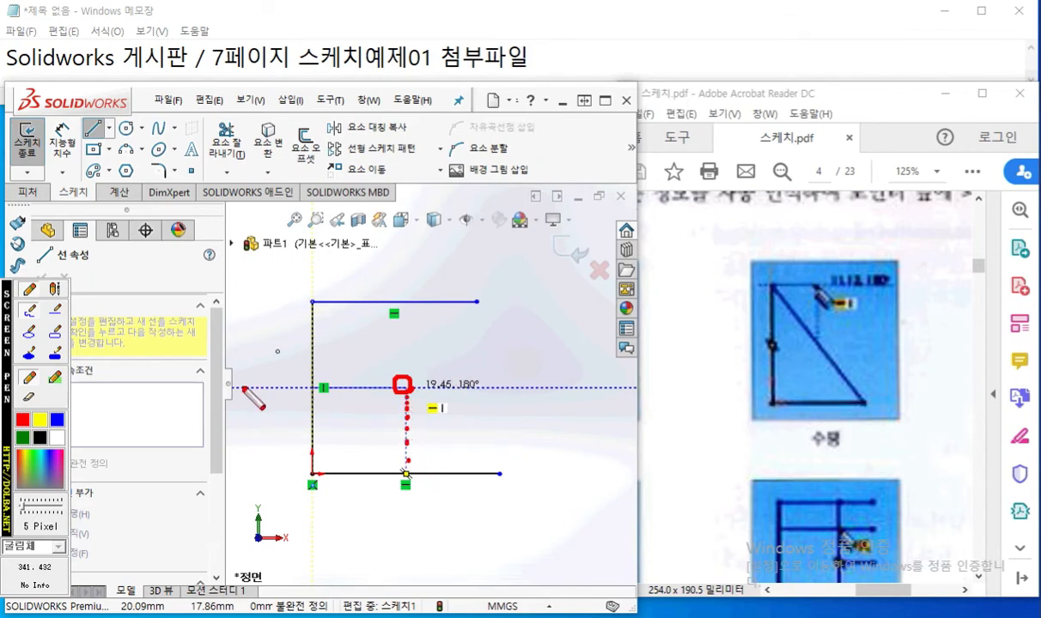
left_click(39, 438)
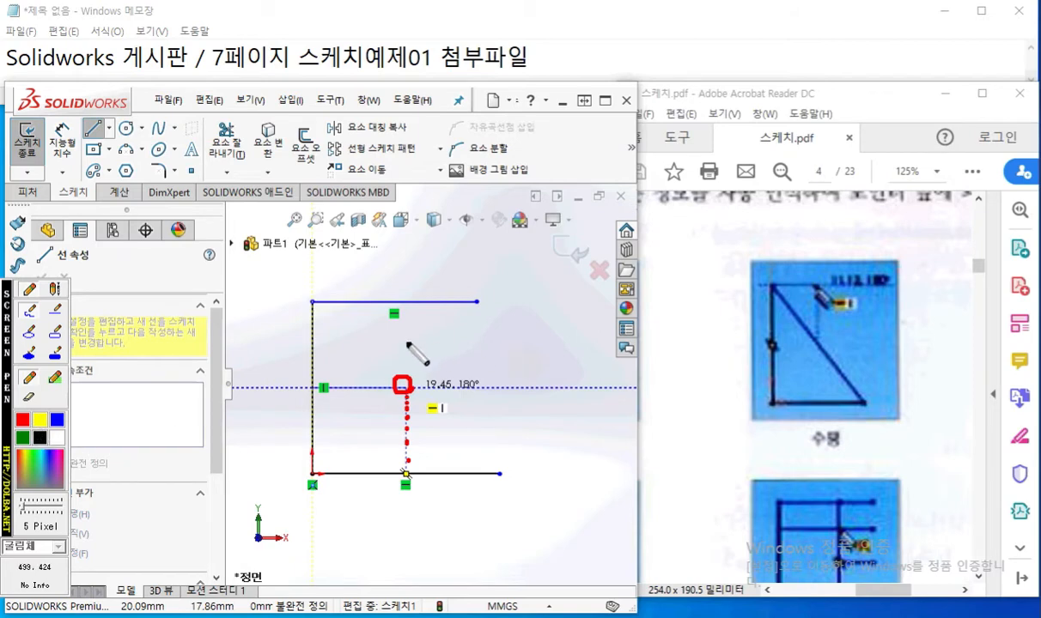
left_click_drag(413, 339, 464, 340)
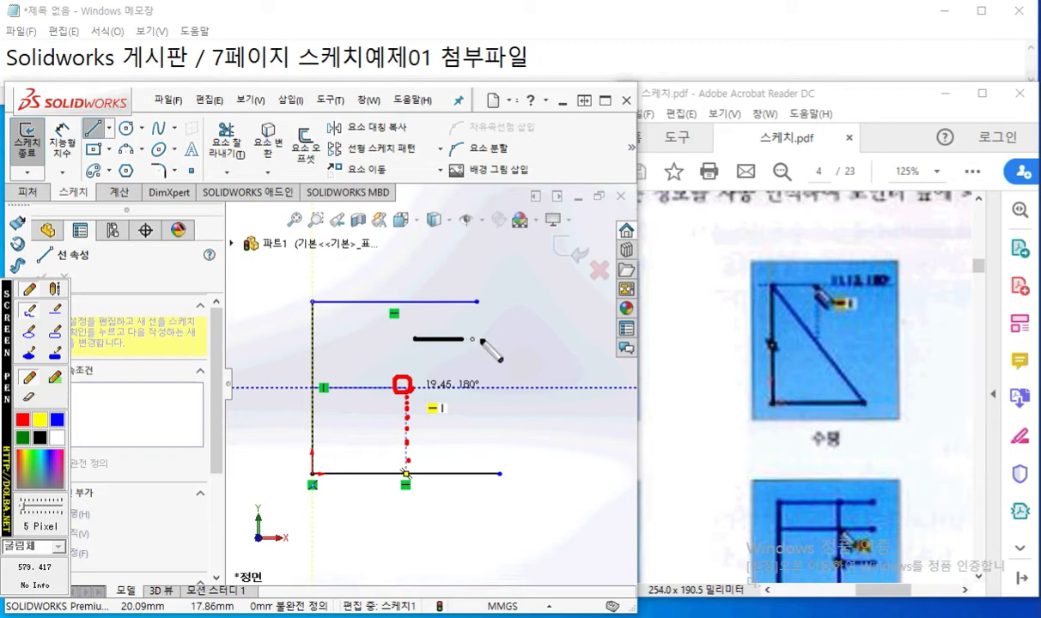
left_click_drag(499, 302, 499, 355)
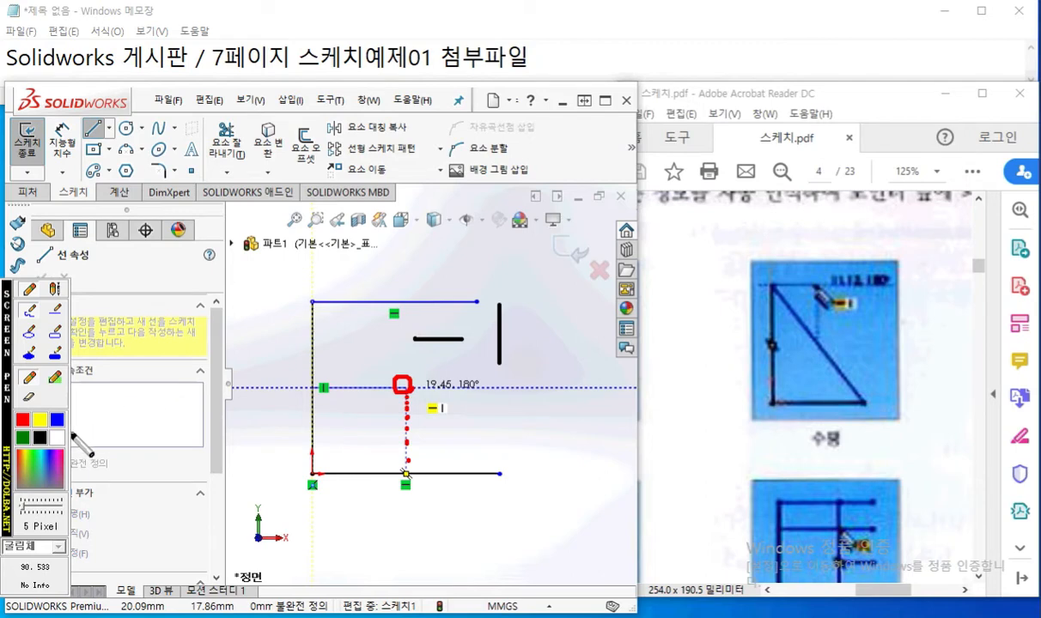
Frame the horizontal symbol in yellow and the vertical symbol in white, link each to its guide line with red arrows, and clear the marks
left_click(38, 421)
mouse_move(415, 360)
left_mouse_down()
mouse_move(465, 360)
mouse_move(468, 325)
mouse_move(410, 337)
mouse_move(410, 362)
left_mouse_up()
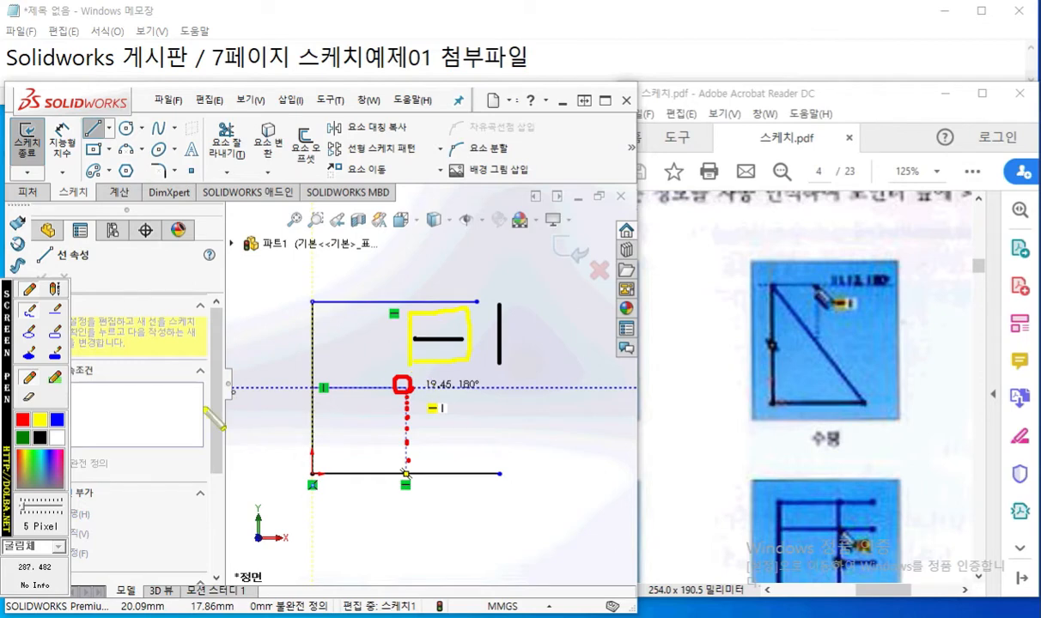
left_click(55, 436)
mouse_move(486, 304)
left_mouse_down()
mouse_move(487, 365)
mouse_move(525, 364)
mouse_move(527, 310)
mouse_move(487, 302)
left_mouse_up()
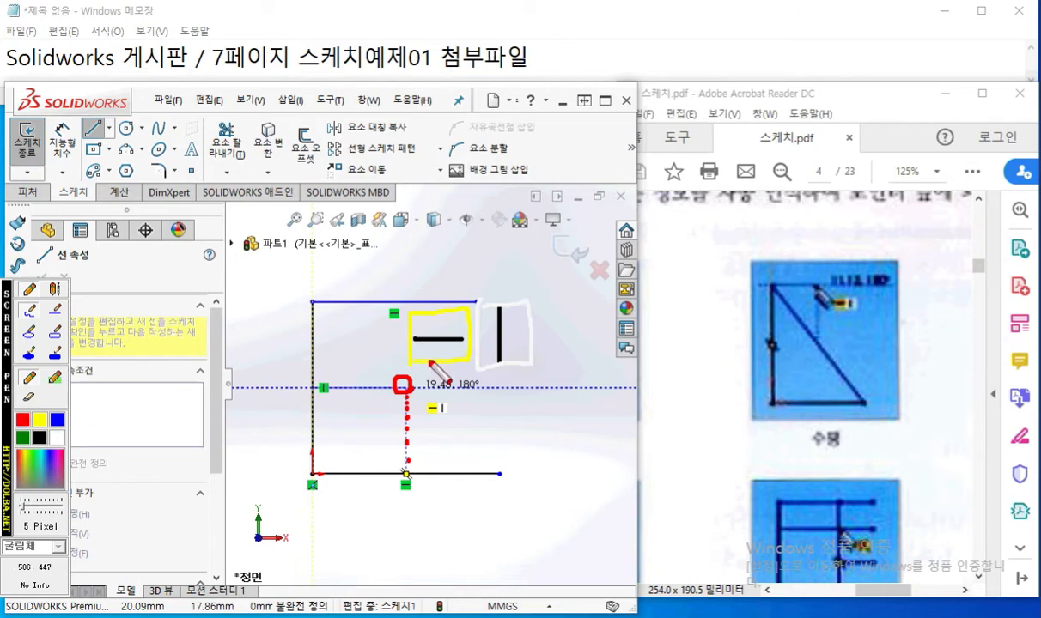
mouse_move(409, 348)
left_mouse_down()
mouse_move(383, 359)
mouse_move(376, 379)
left_mouse_up()
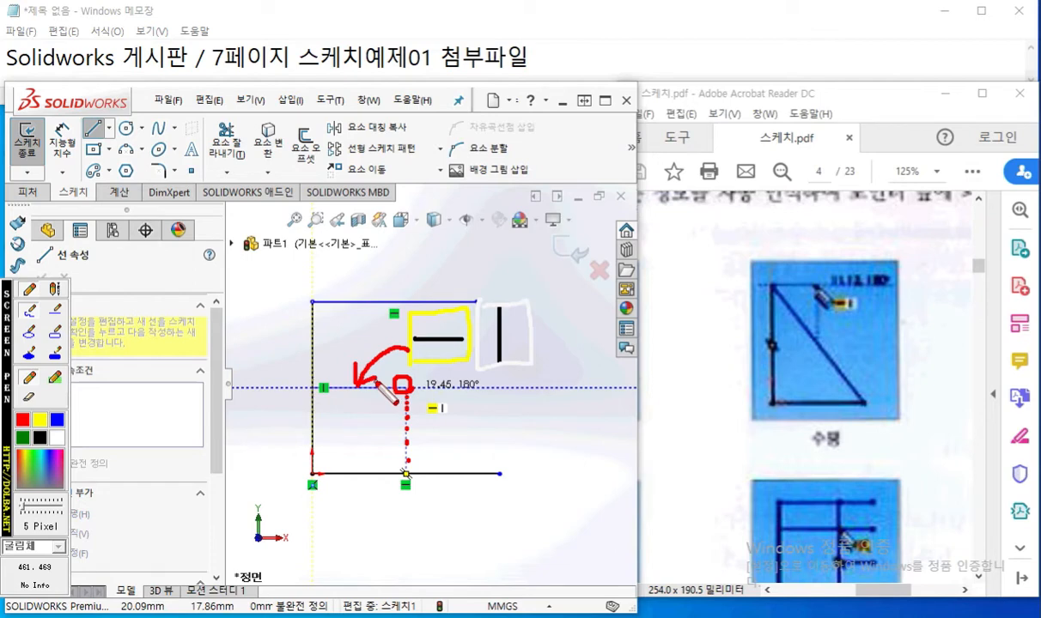
mouse_move(512, 368)
left_mouse_down()
mouse_move(475, 434)
mouse_move(423, 451)
mouse_move(418, 442)
mouse_move(418, 453)
mouse_move(438, 439)
left_mouse_up()
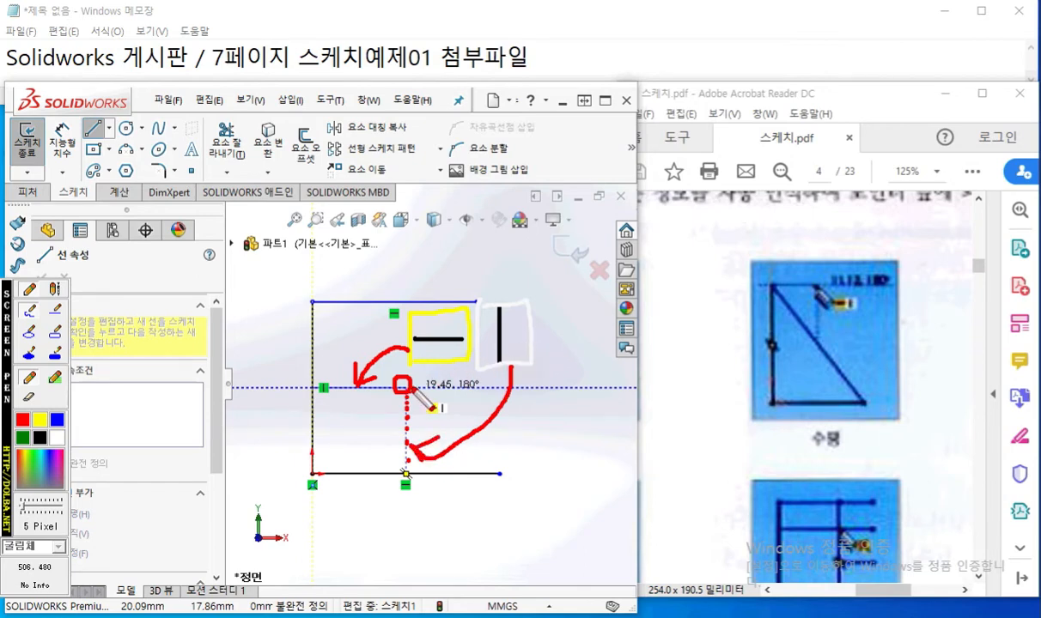
key("Escape")
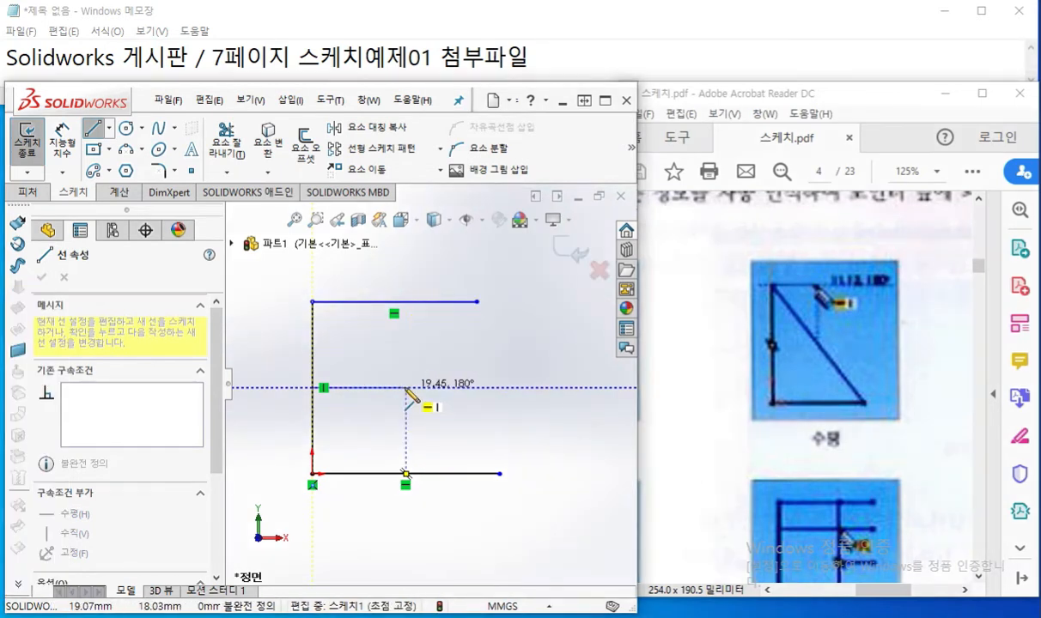
Finish the horizontal line about 19 mm long and draw a vertical line from its end down to the lower horizontal line, ending the chain
left_click(406, 388)
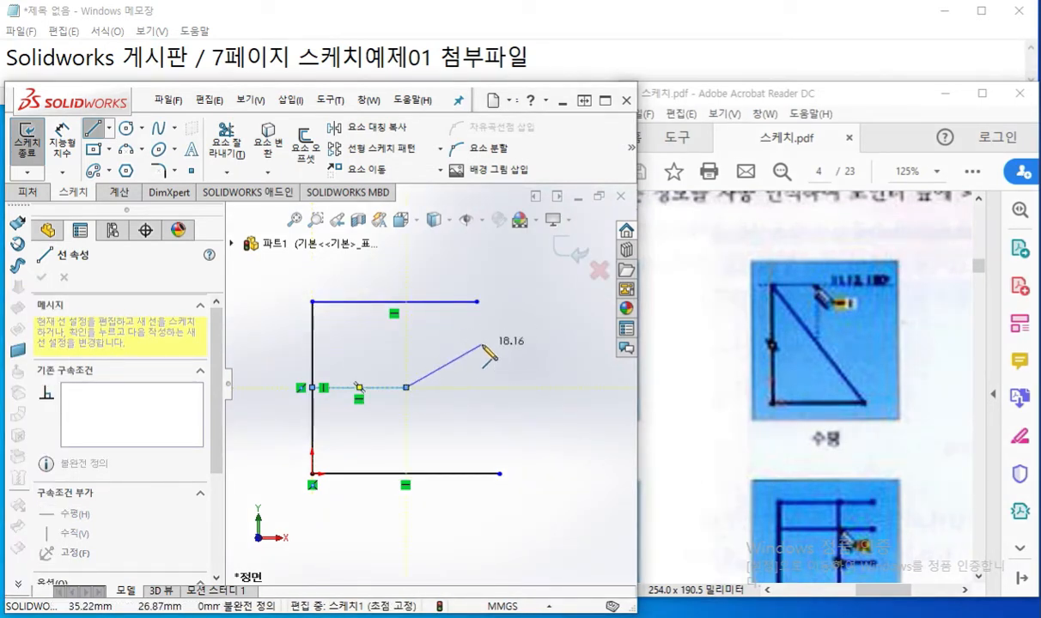
key("F9")
mouse_move(370, 410)
left_mouse_down()
mouse_move(342, 389)
mouse_move(370, 408)
left_mouse_up()
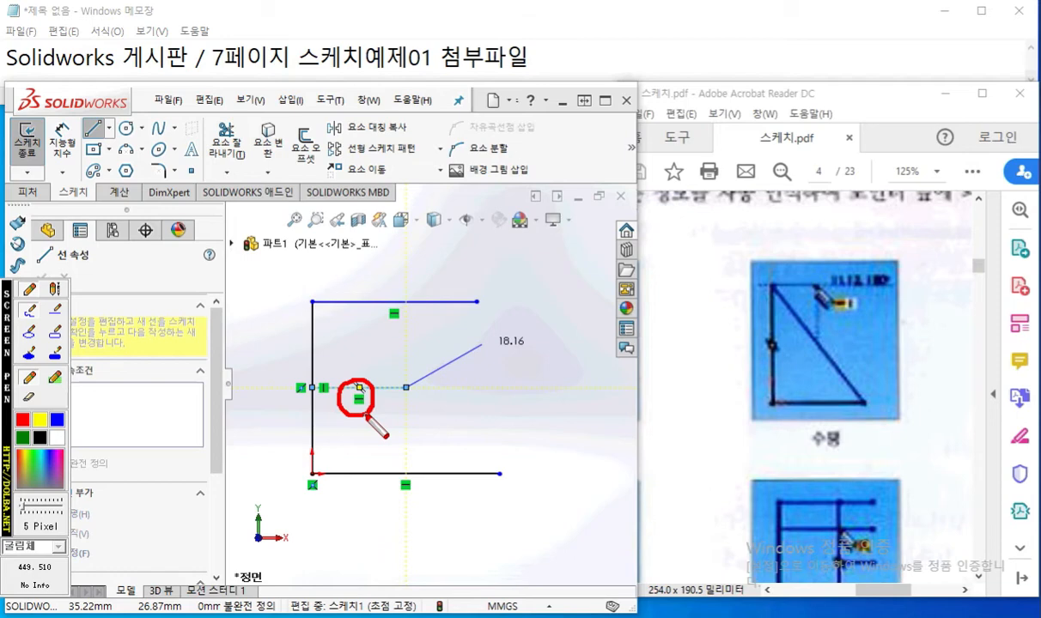
key("F9")
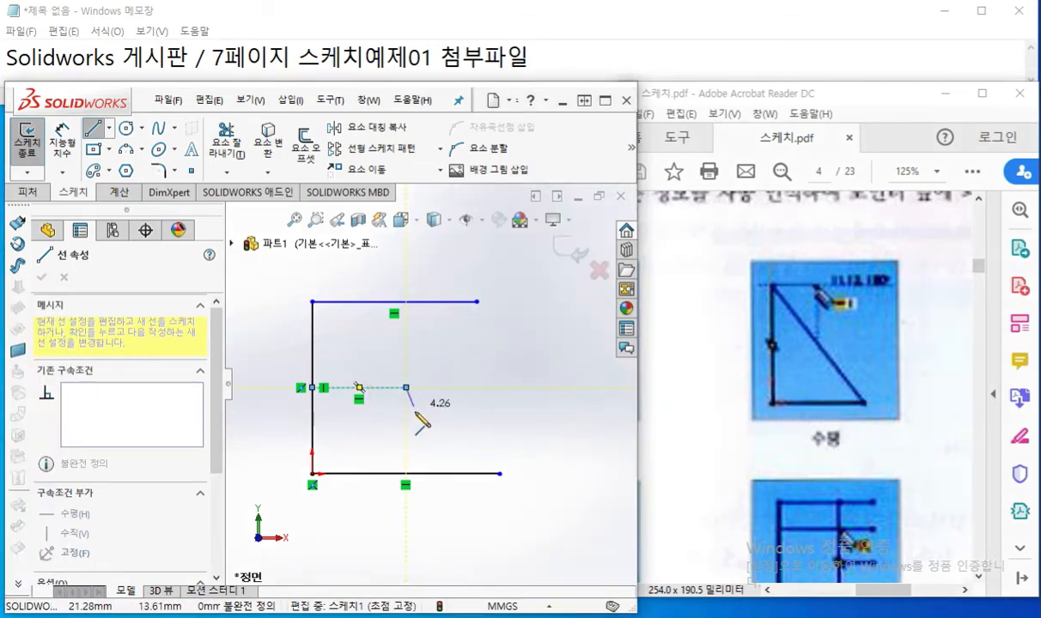
left_click(407, 474)
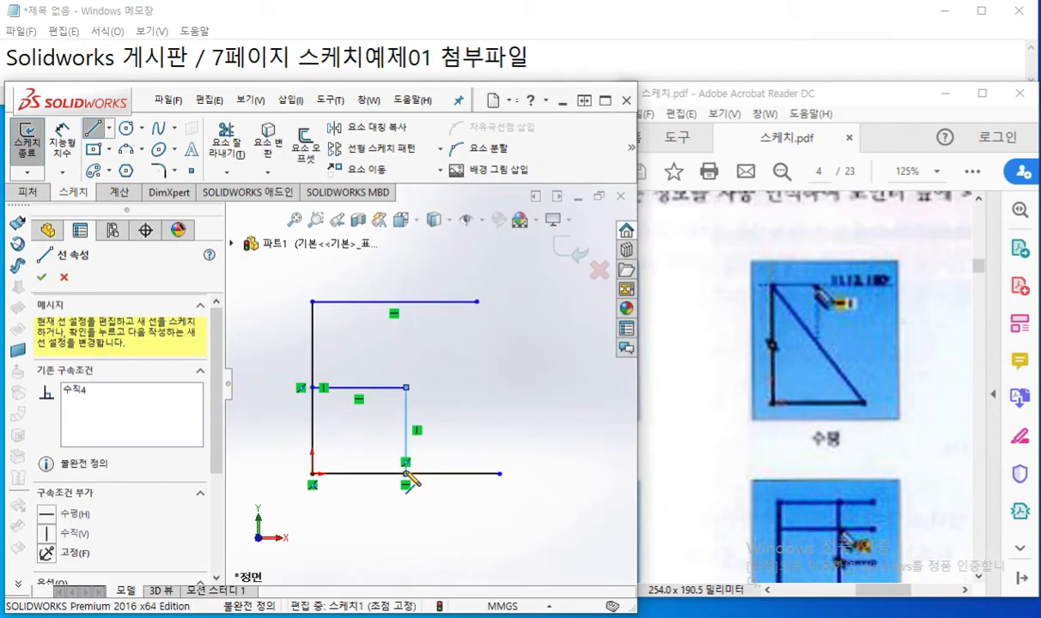
key("Escape")
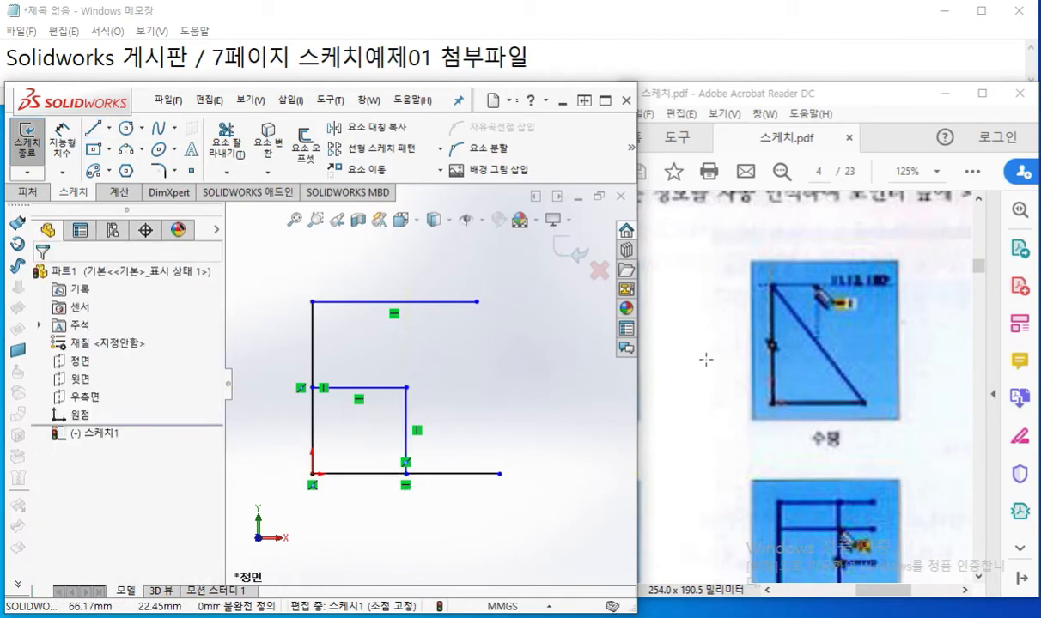
Show the 끝점 figure in the PDF and mark its endpoint feedback and the sketched upper line's free endpoint with the screen pen, clearing the marks
left_click_drag(853, 589, 921, 597)
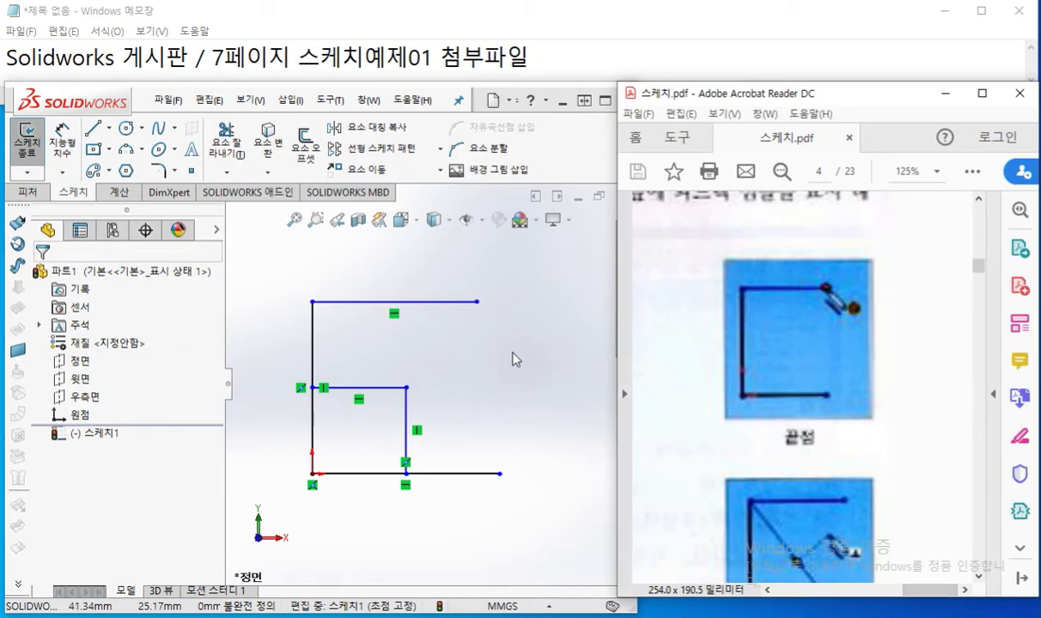
key("ctrl+F1")
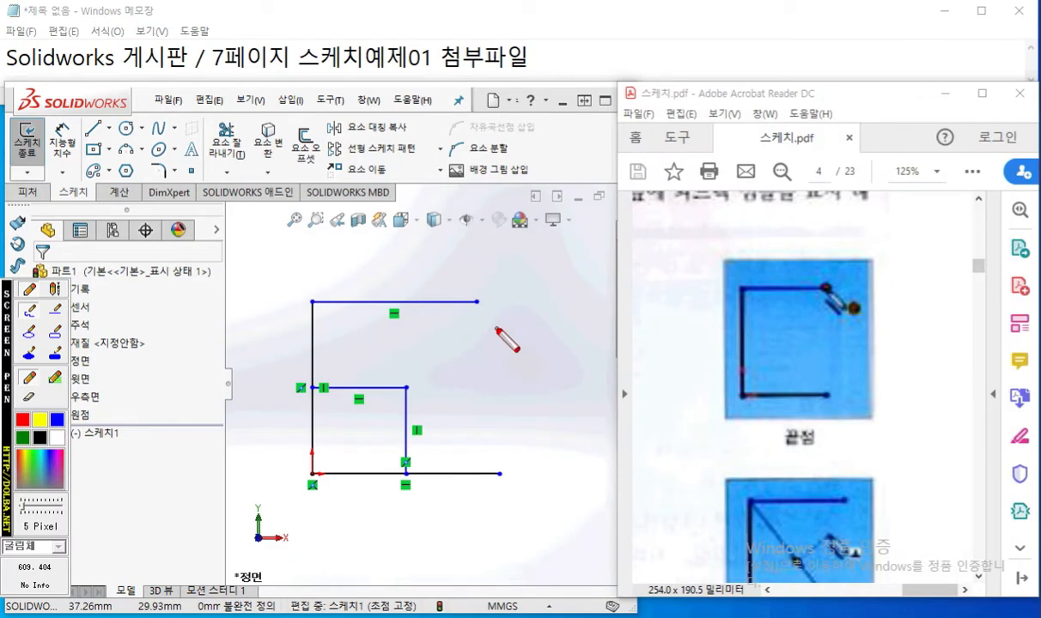
mouse_move(870, 321)
left_mouse_down()
mouse_move(807, 314)
mouse_move(862, 273)
mouse_move(871, 340)
left_mouse_up()
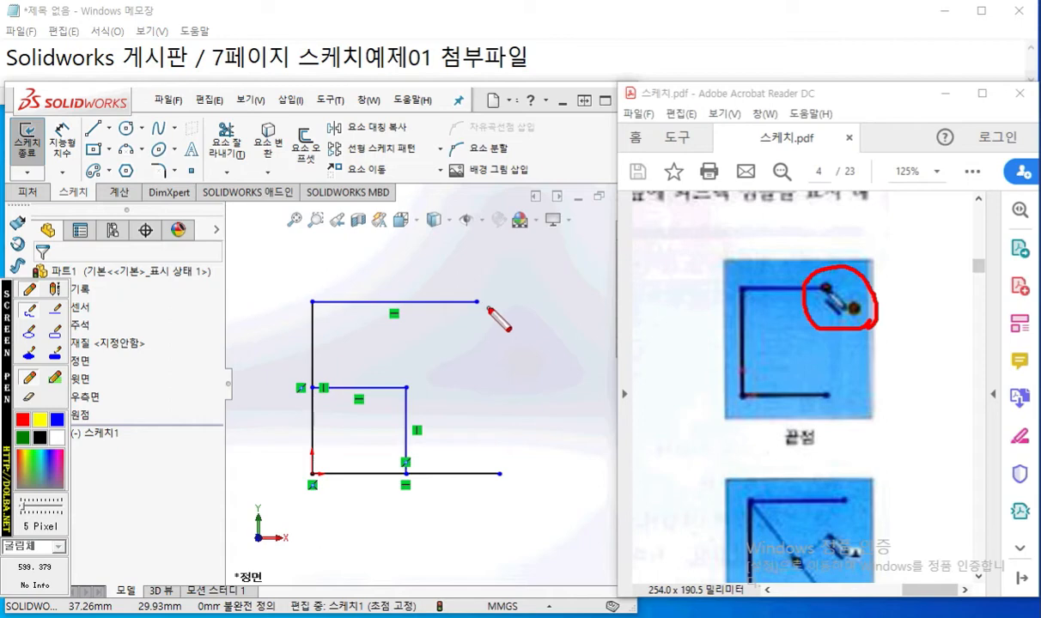
mouse_move(477, 310)
left_mouse_down()
mouse_move(481, 294)
mouse_move(480, 314)
left_mouse_up()
mouse_move(485, 321)
left_mouse_down()
mouse_move(449, 292)
mouse_move(485, 288)
mouse_move(486, 324)
left_mouse_up()
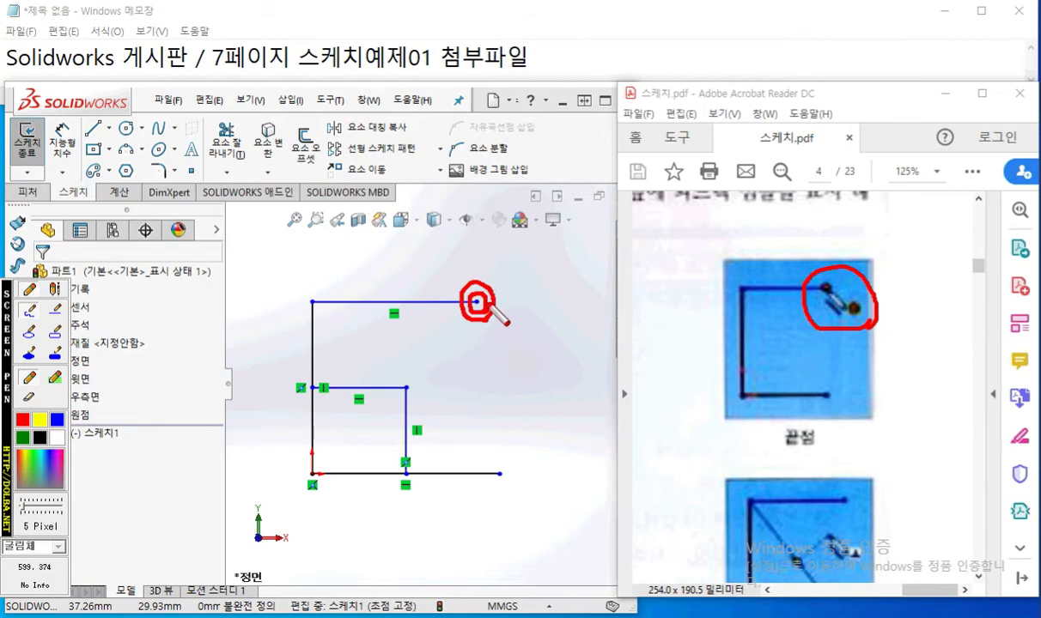
left_click_drag(477, 305, 537, 372)
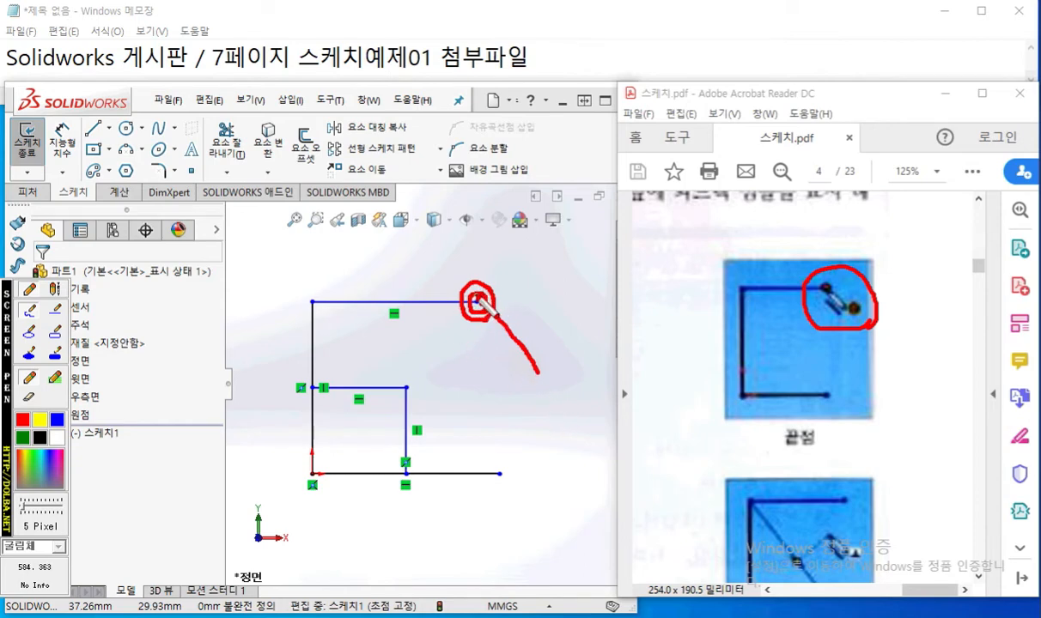
key("Escape")
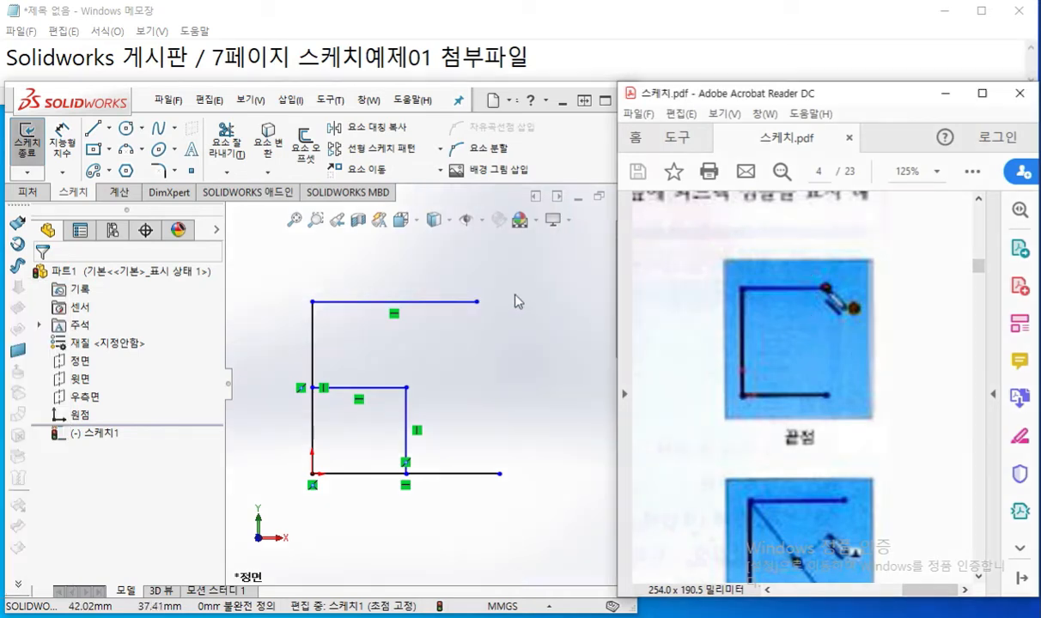
Draw a diagonal line crossing the upper horizontal line near its free end, from above it down to the right, and end the line command
left_click(518, 300)
key("l")
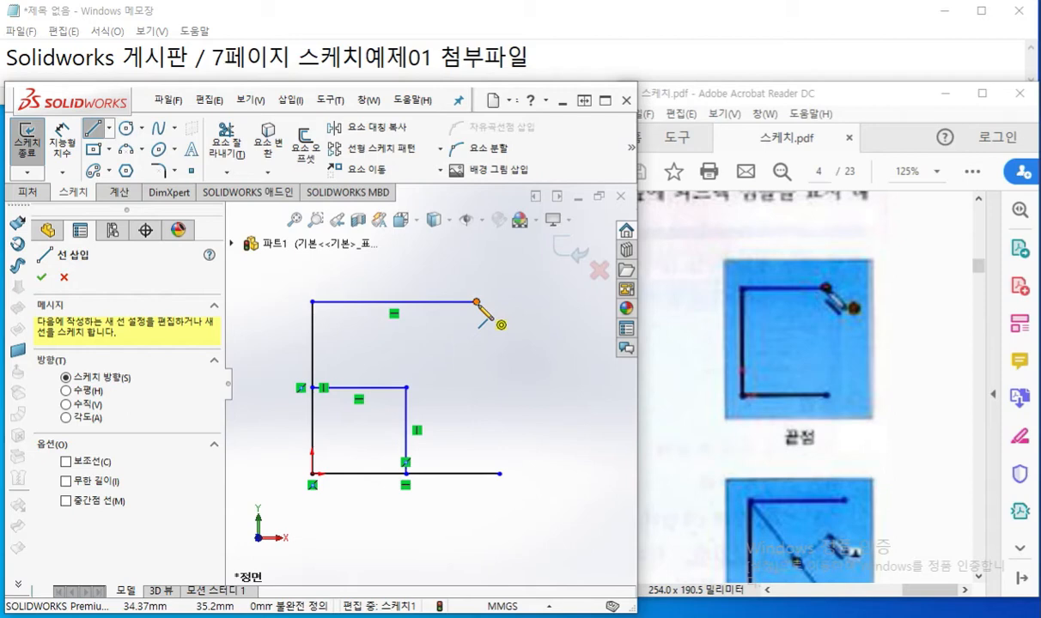
left_click(428, 268)
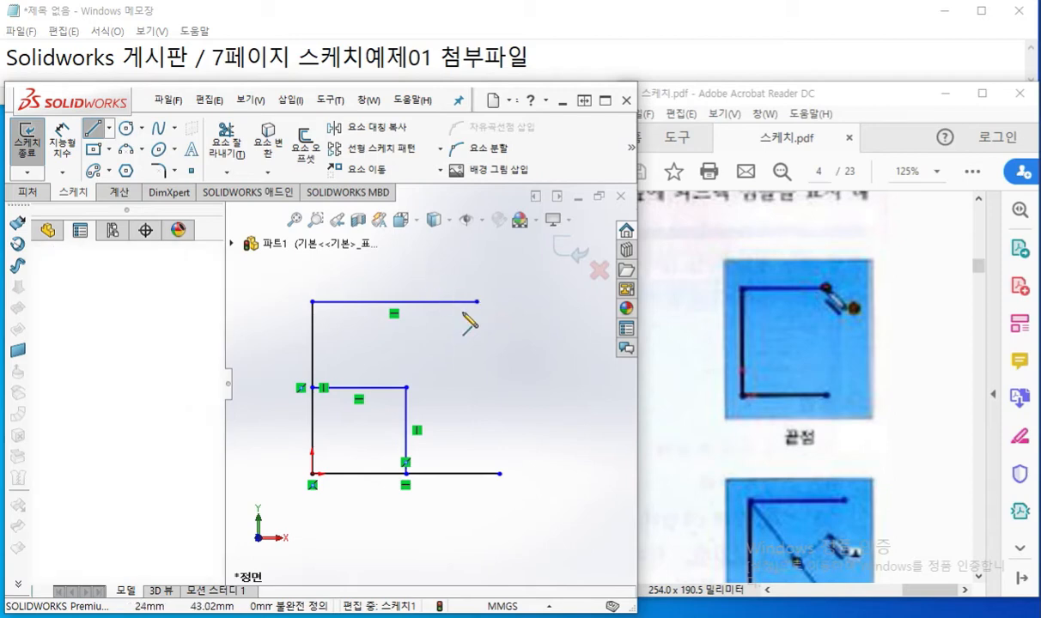
left_click(485, 362)
right_click(503, 316)
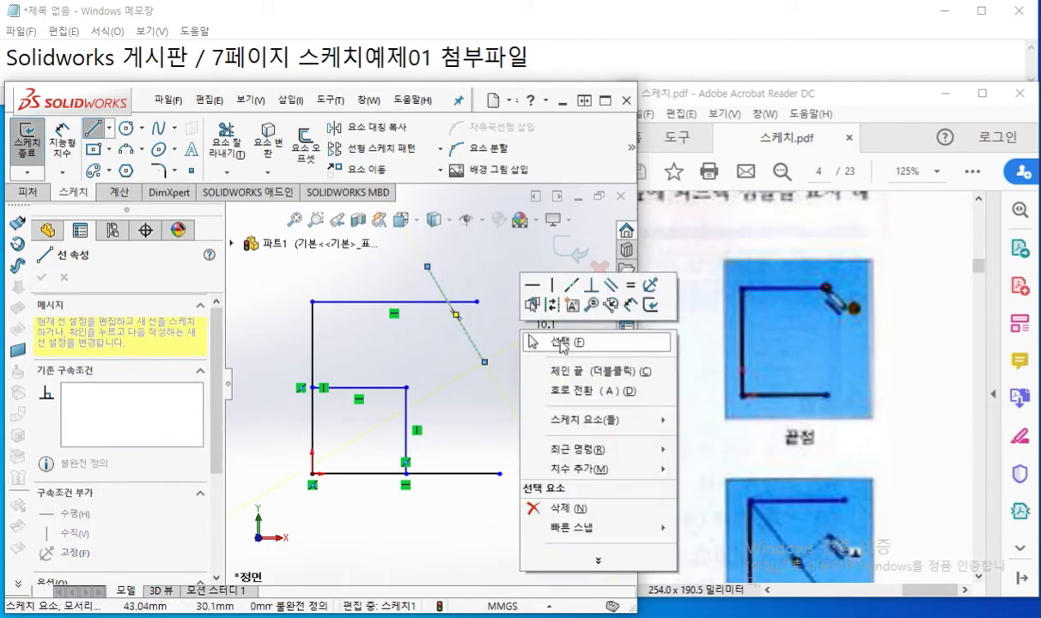
left_click(526, 330)
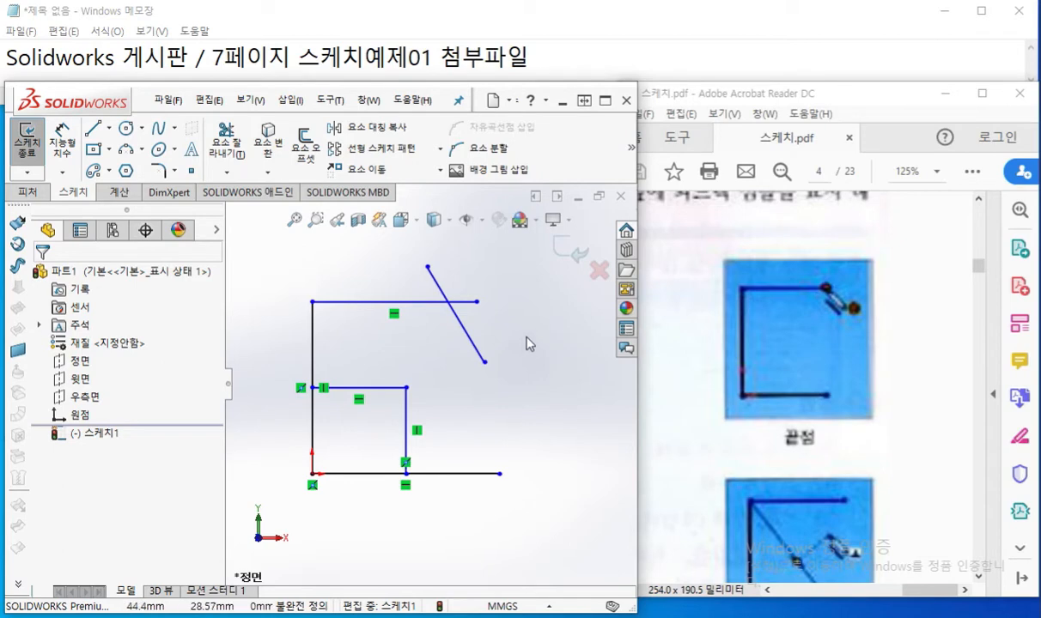
Trim the overhanging ends of the upper horizontal line and the diagonal line past their intersection with the 지능형 trim, and end trimming
right_click(524, 341)
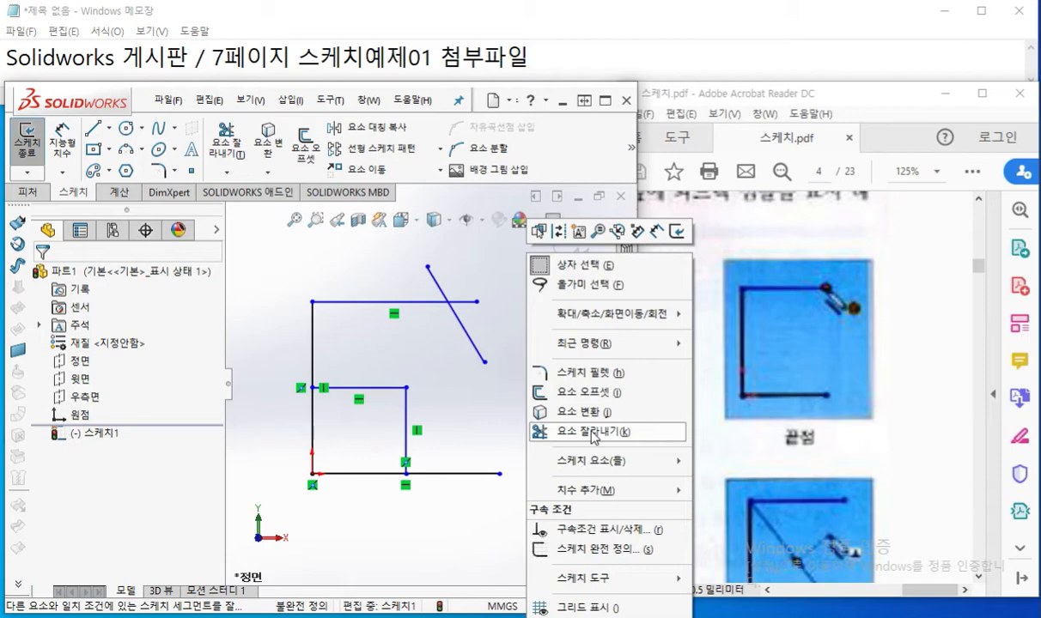
left_click(594, 432)
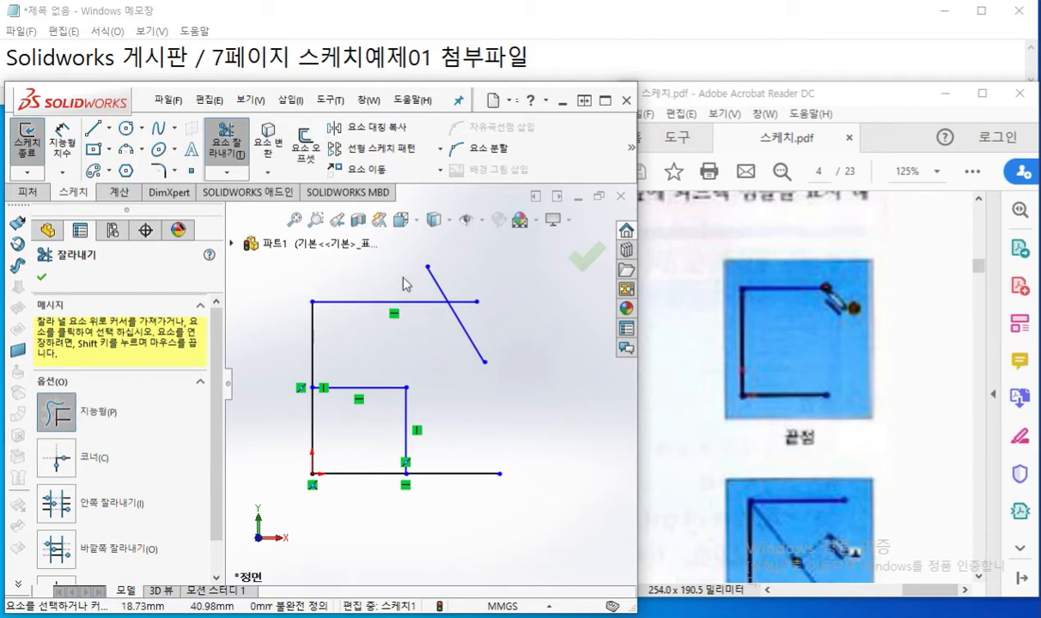
mouse_move(405, 278)
left_mouse_down()
mouse_move(455, 286)
mouse_move(485, 326)
left_mouse_up()
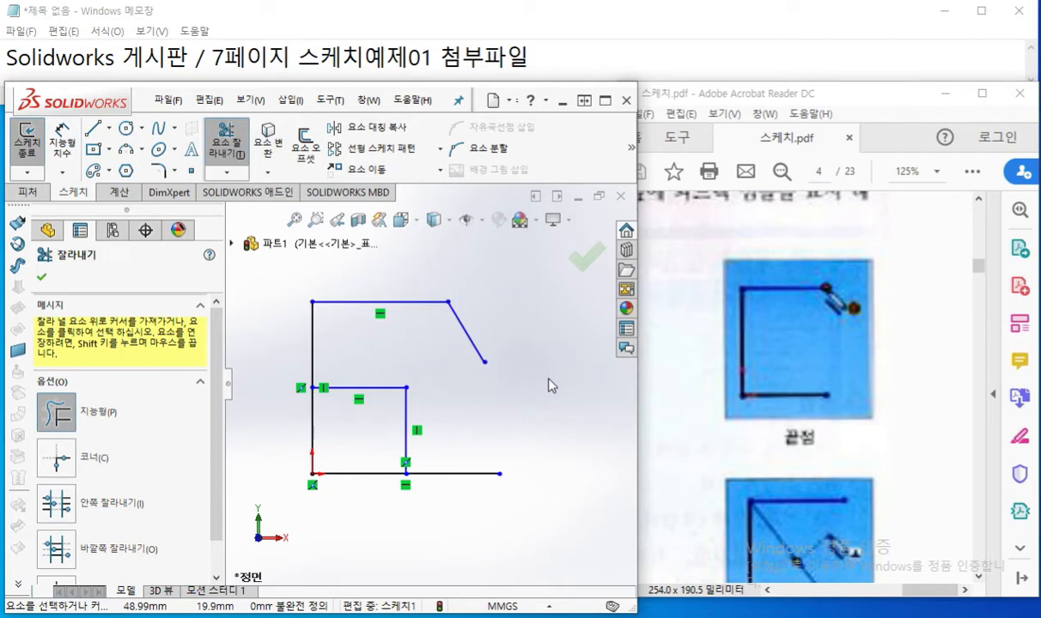
key("Escape")
Move the corner shared by the upper line and the diagonal slightly down, and undo both the move and the trim
mouse_move(448, 302)
left_mouse_down()
mouse_move(485, 285)
mouse_move(455, 322)
mouse_move(460, 303)
mouse_move(480, 302)
mouse_move(457, 274)
mouse_move(468, 301)
mouse_move(481, 297)
mouse_move(446, 312)
left_mouse_up()
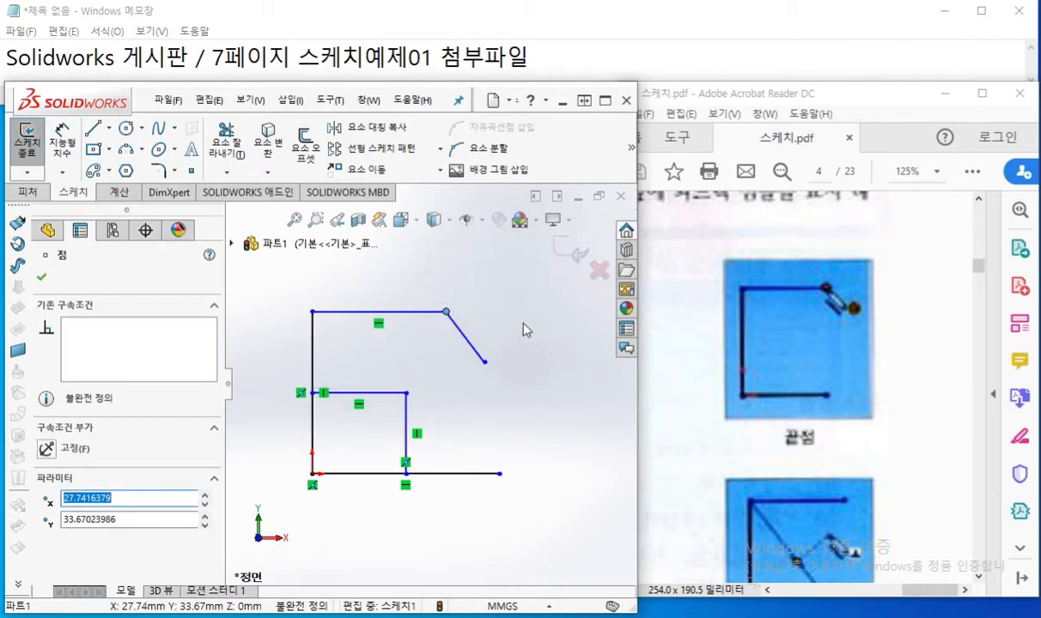
left_click(523, 323)
key("ctrl+z")
left_click(513, 331)
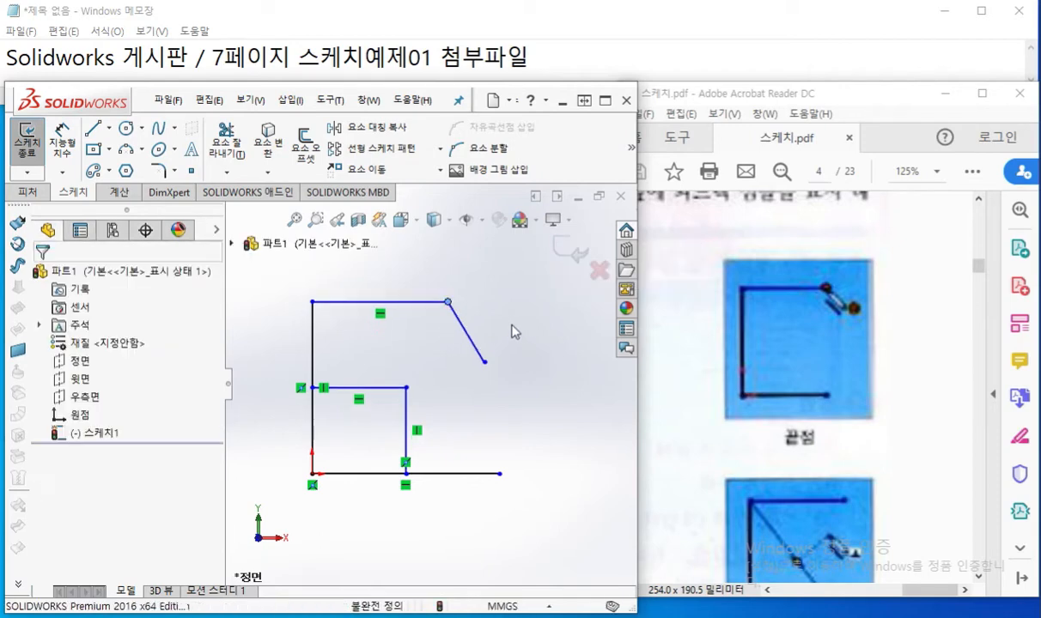
key("ctrl+z")
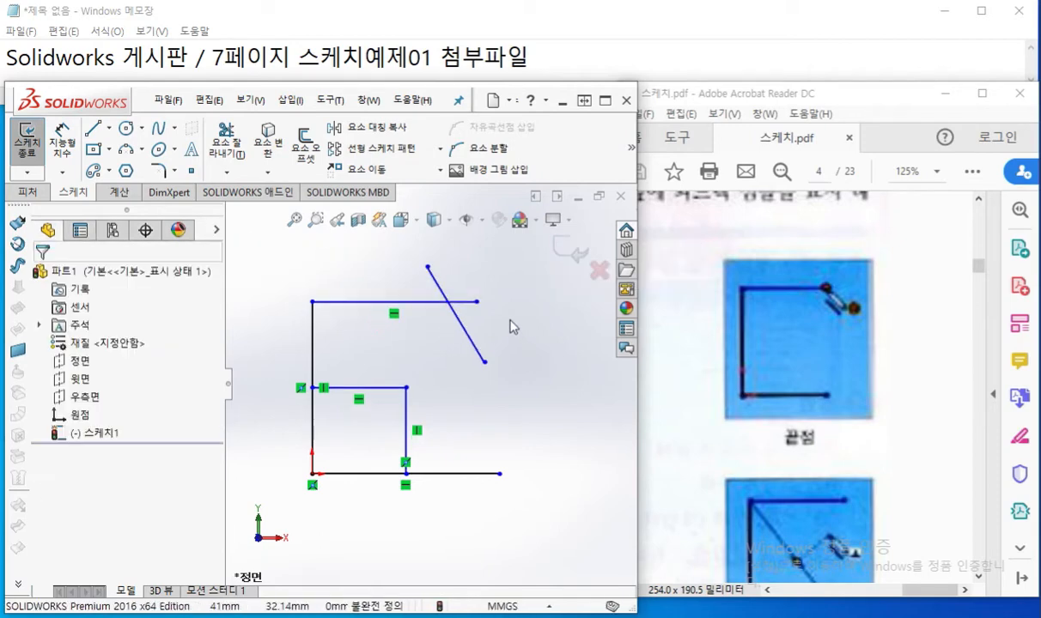
Start trimming with the 코너 option and mark the option, the segments to keep and the ends to remove with the screen pen, clearing the marks
right_click(546, 389)
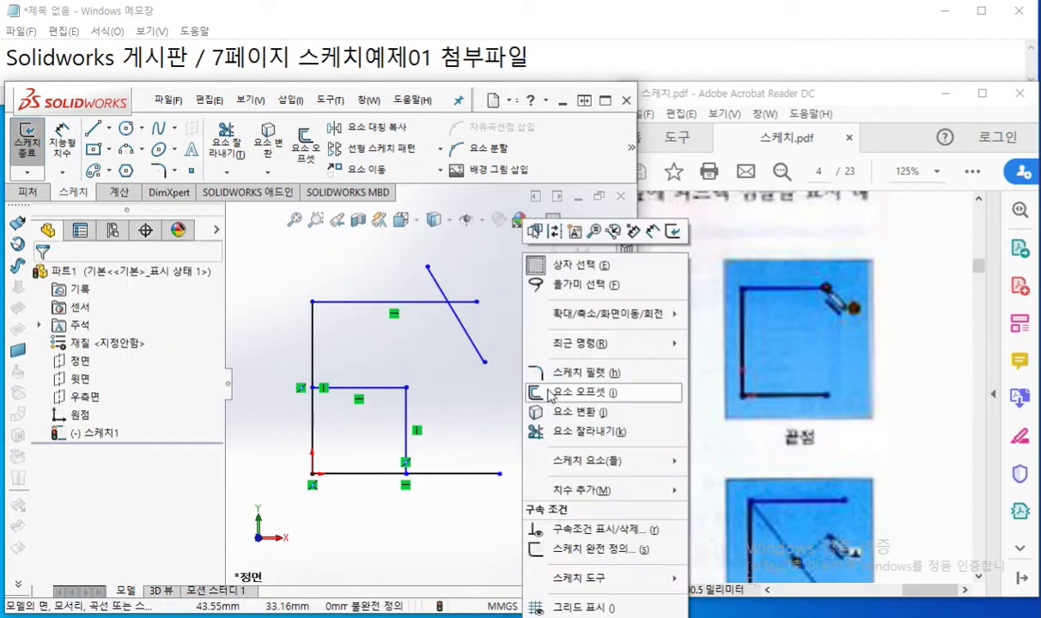
left_click(596, 429)
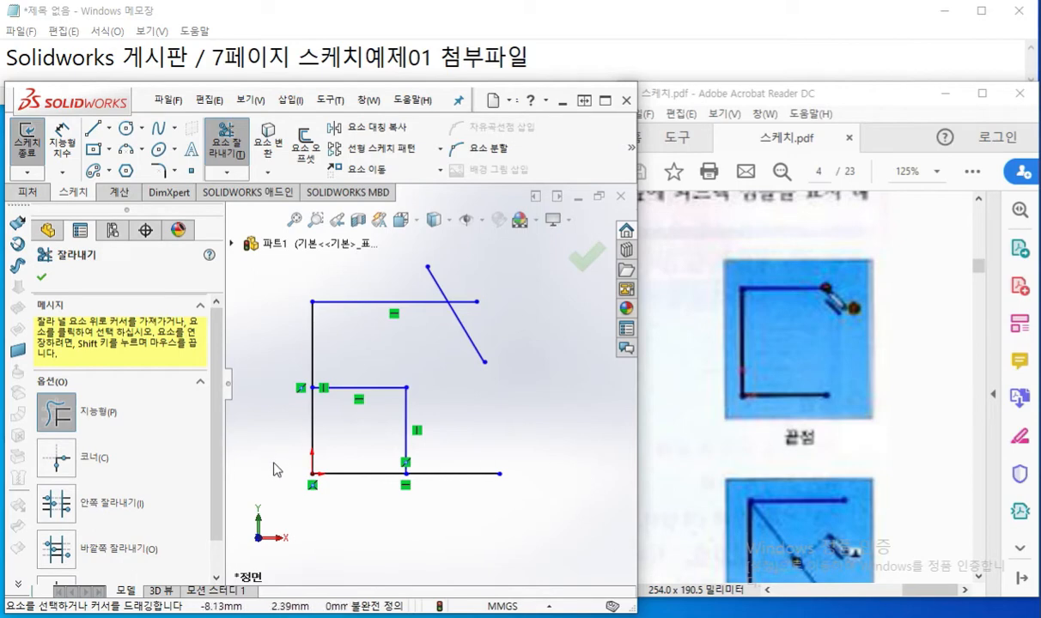
left_click(64, 460)
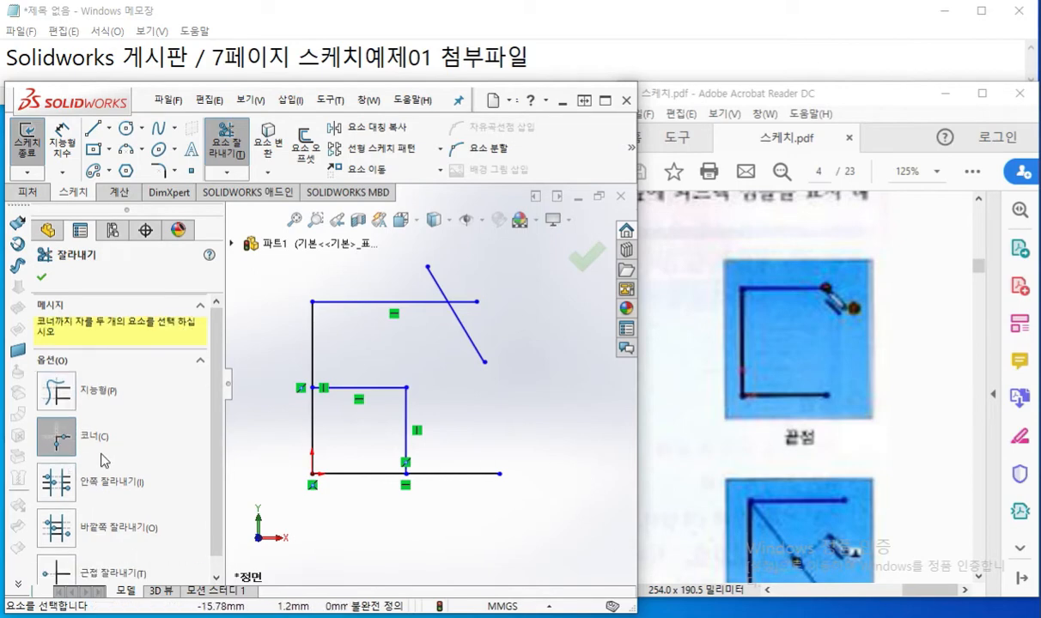
key("F12")
left_click_drag(11, 432, 17, 153)
left_click_drag(30, 459, 121, 454)
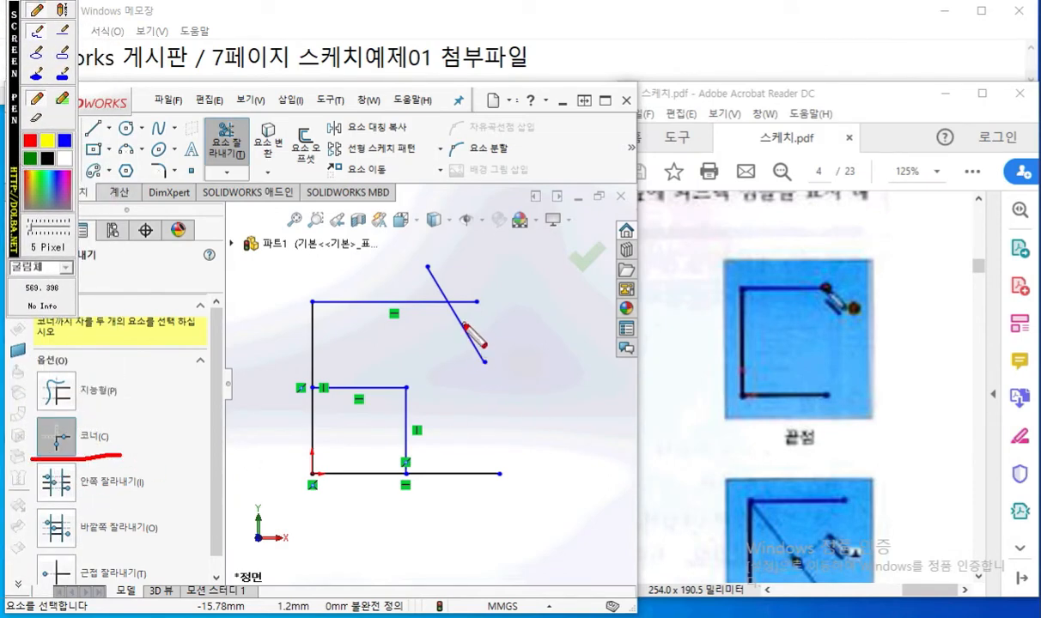
mouse_move(455, 314)
left_mouse_down()
mouse_move(460, 325)
mouse_move(419, 298)
mouse_move(457, 318)
mouse_move(473, 347)
left_mouse_up()
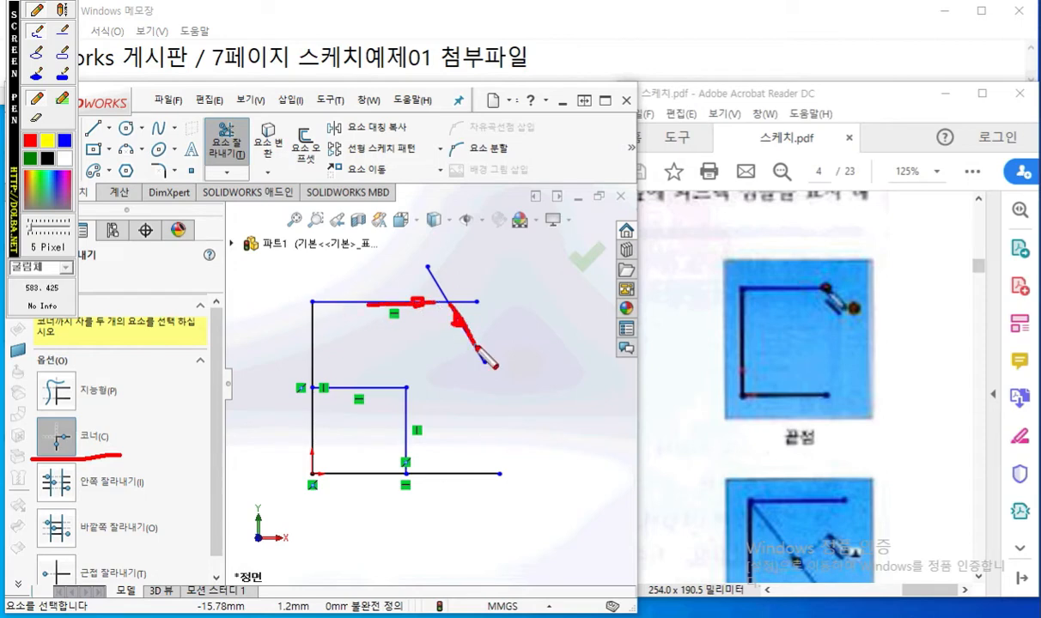
mouse_move(445, 257)
left_mouse_down()
mouse_move(427, 272)
mouse_move(442, 287)
mouse_move(503, 300)
left_mouse_up()
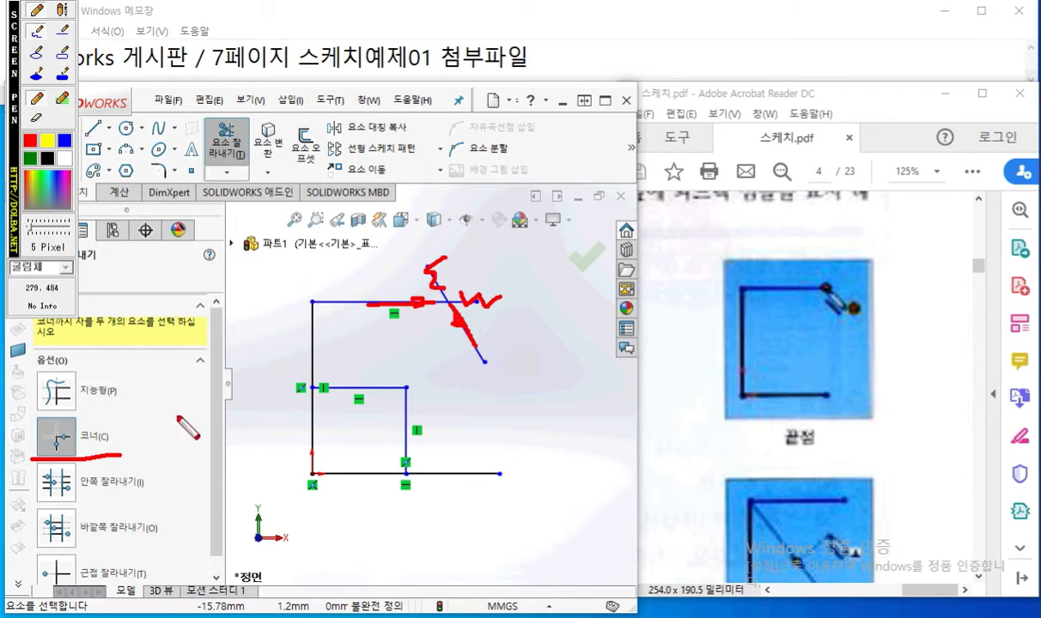
key("Escape")
Corner-trim the diagonal and the upper horizontal line at their intersection, end trimming, and delete the remaining diagonal
left_click(463, 326)
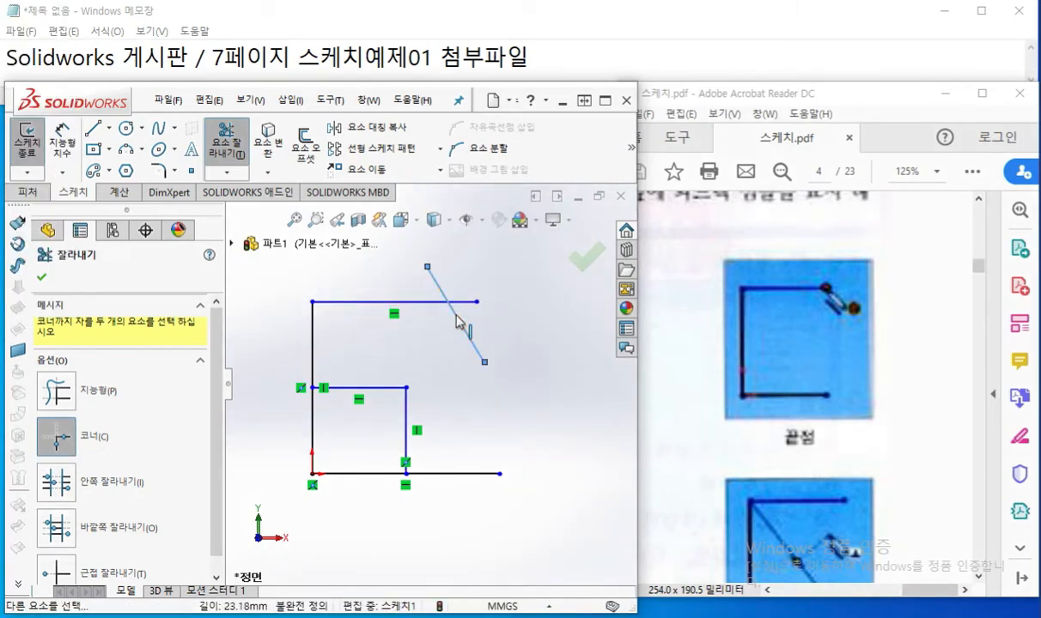
left_click(422, 303)
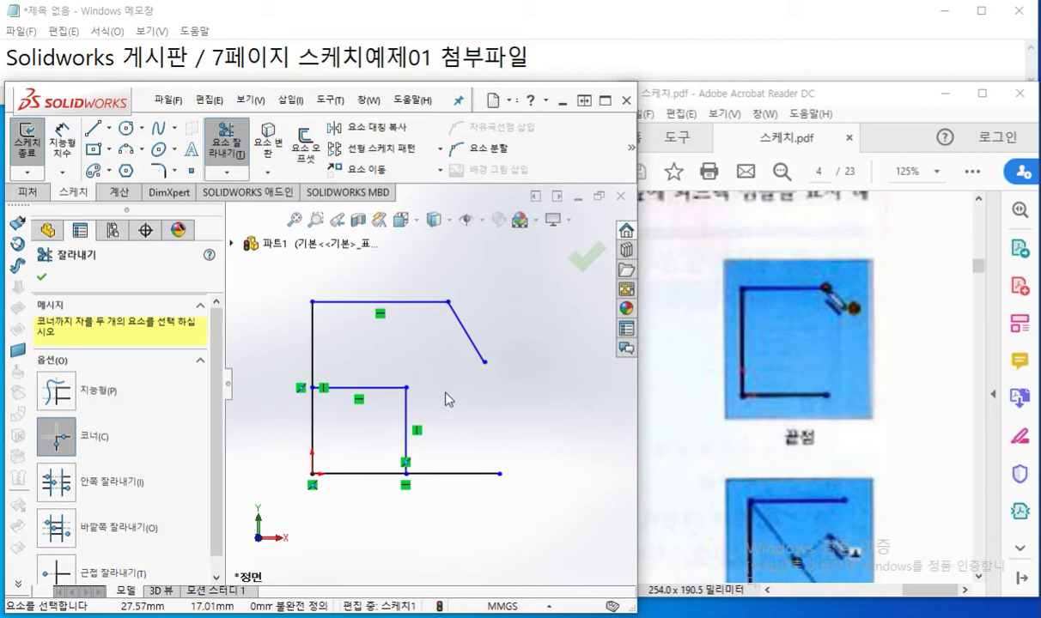
key("Escape")
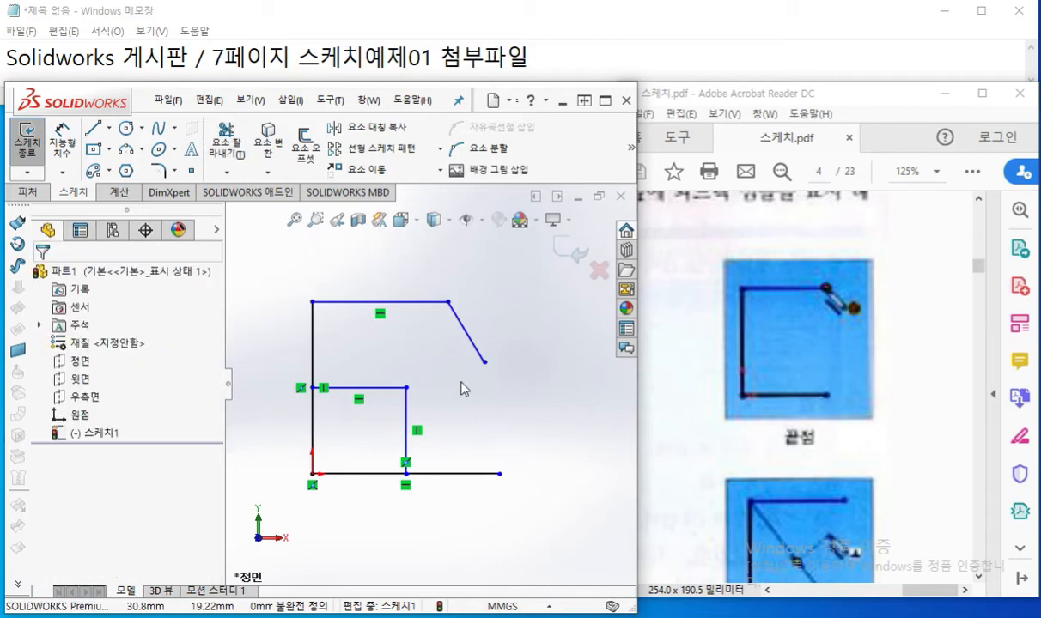
left_click(465, 337)
key("Delete")
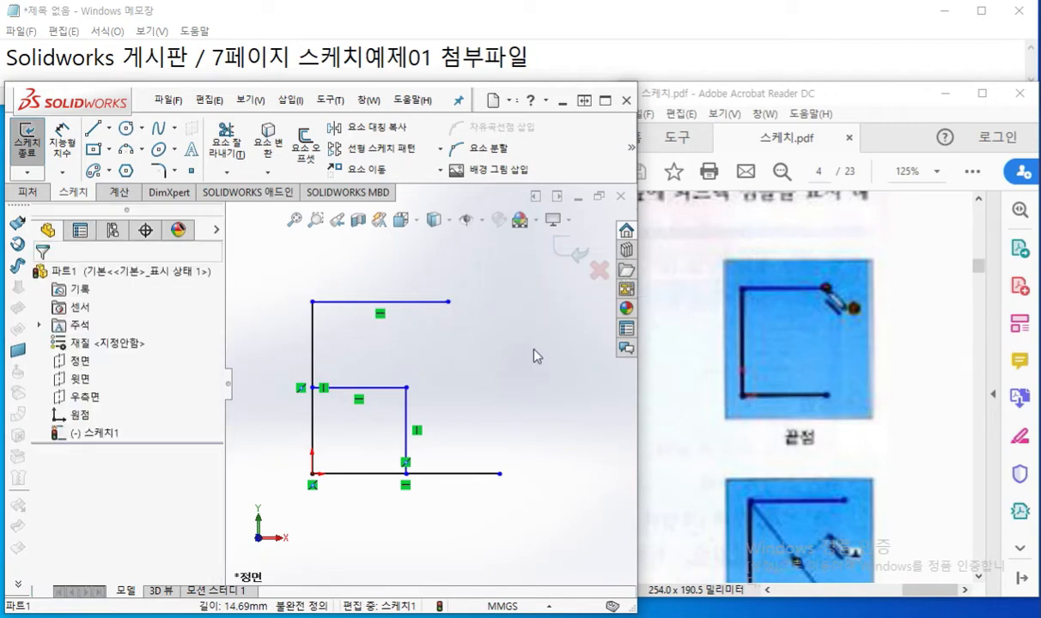
Draw a diagonal line about 15 mm long down to the right from a point on the upper horizontal line just before its free end
right_click_drag(536, 349, 439, 351)
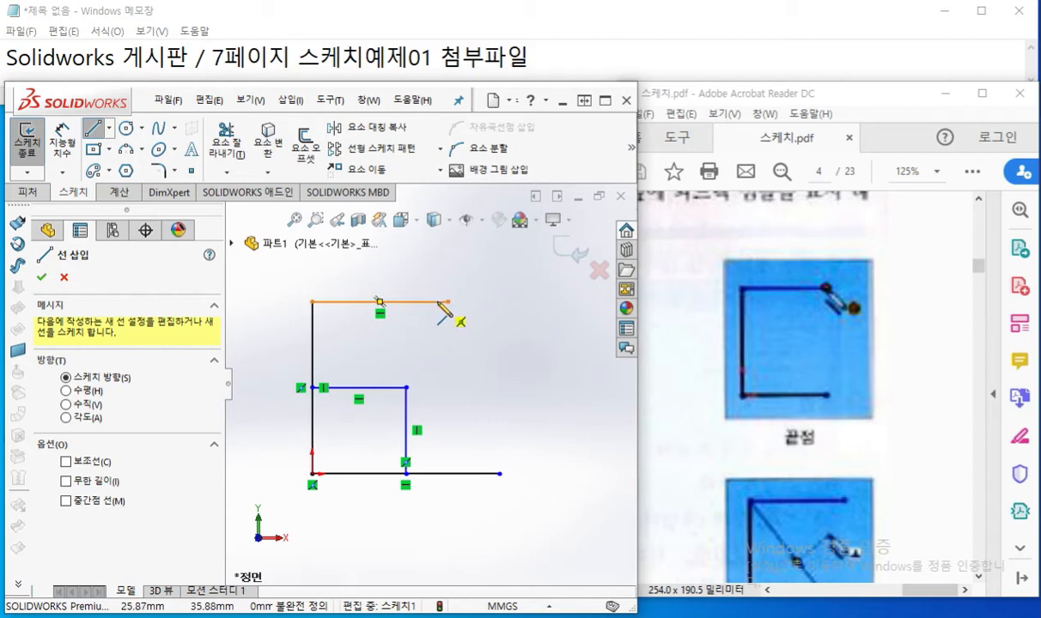
left_click(448, 302)
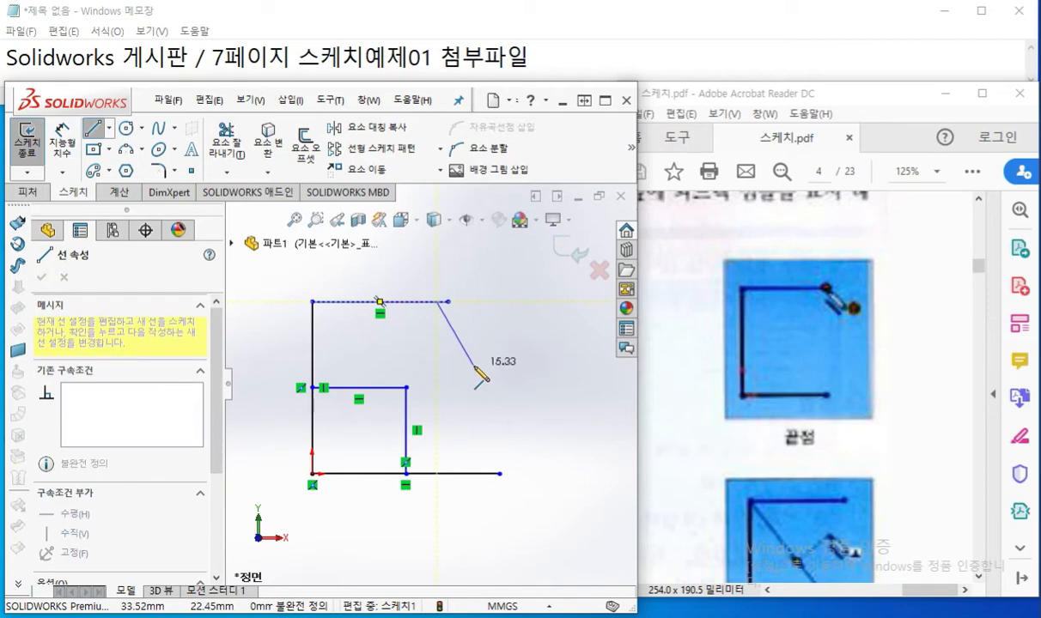
left_click(474, 365)
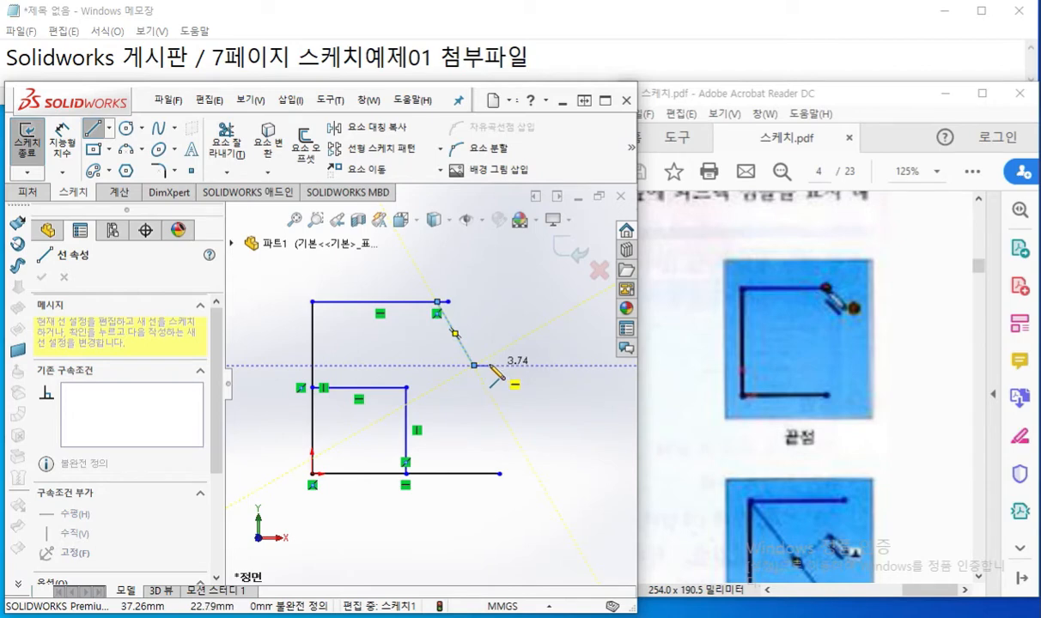
key("Escape")
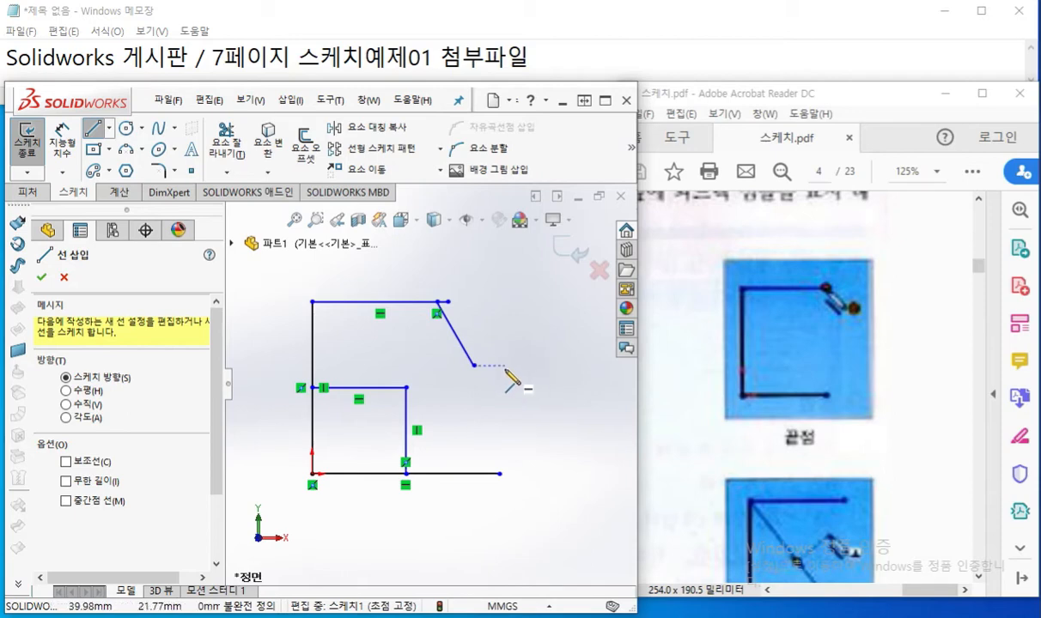
right_click(498, 322)
left_click(515, 344)
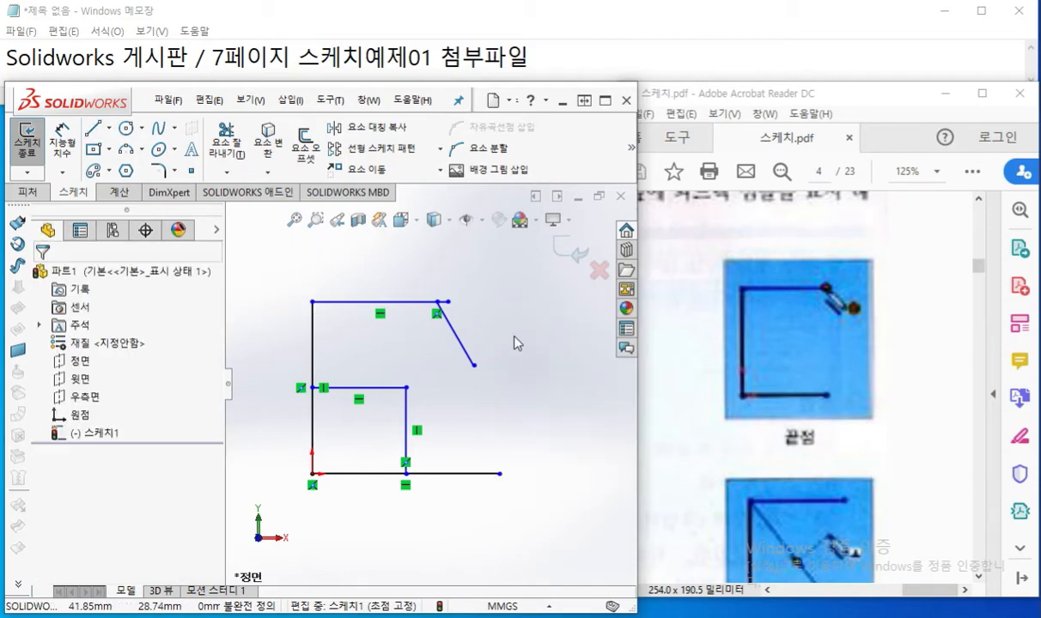
Mark the upper line's short overhang beyond the diagonal's start with the screen pen, clear the mark, and box-select around that corner
key("ctrl+F12")
left_click_drag(439, 303, 459, 298)
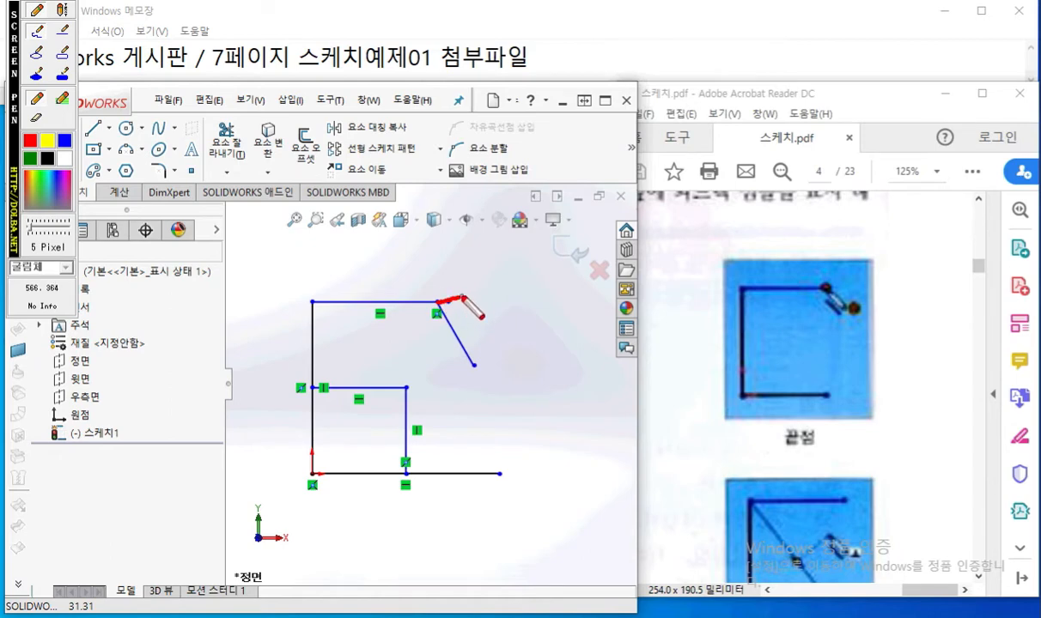
key("Escape")
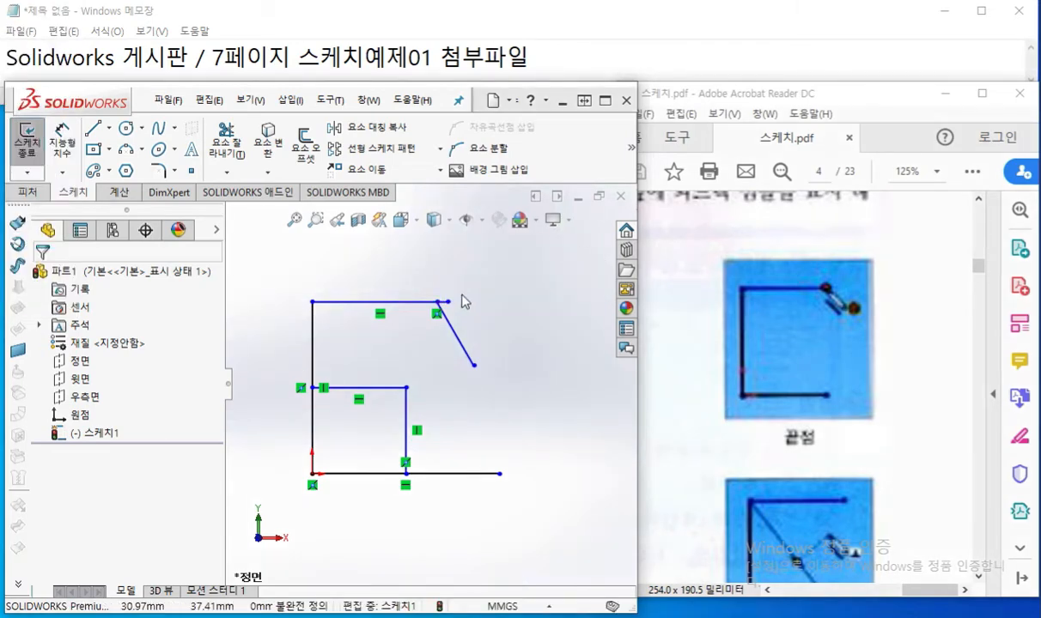
mouse_move(404, 268)
left_mouse_down()
mouse_move(448, 316)
mouse_move(507, 330)
left_mouse_up()
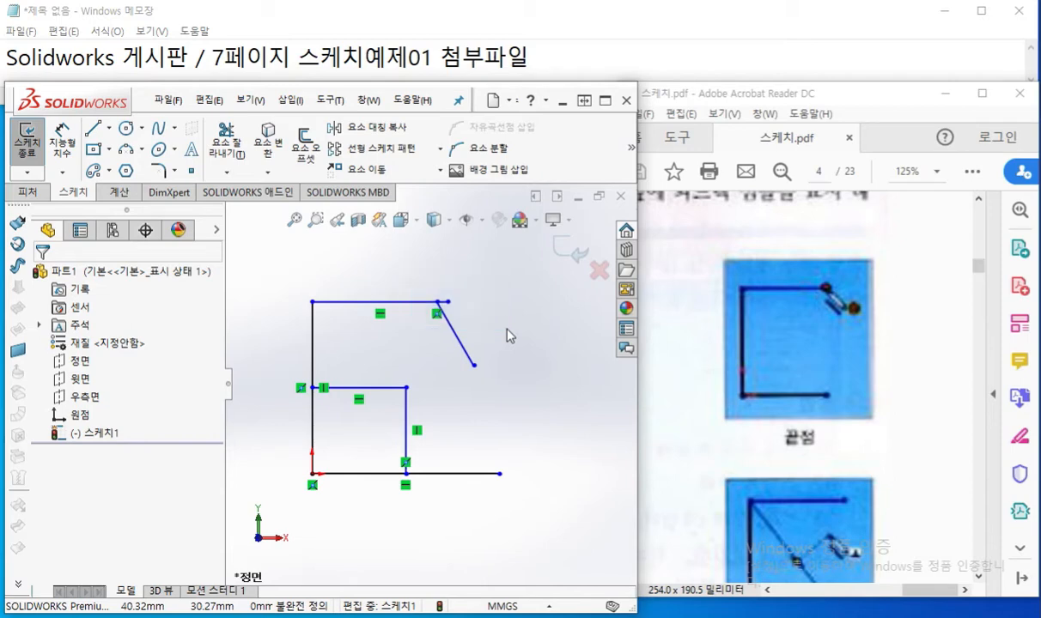
Delete the upper horizontal line and undo the deletion, leaving nothing selected
left_click(391, 302)
key("Delete")
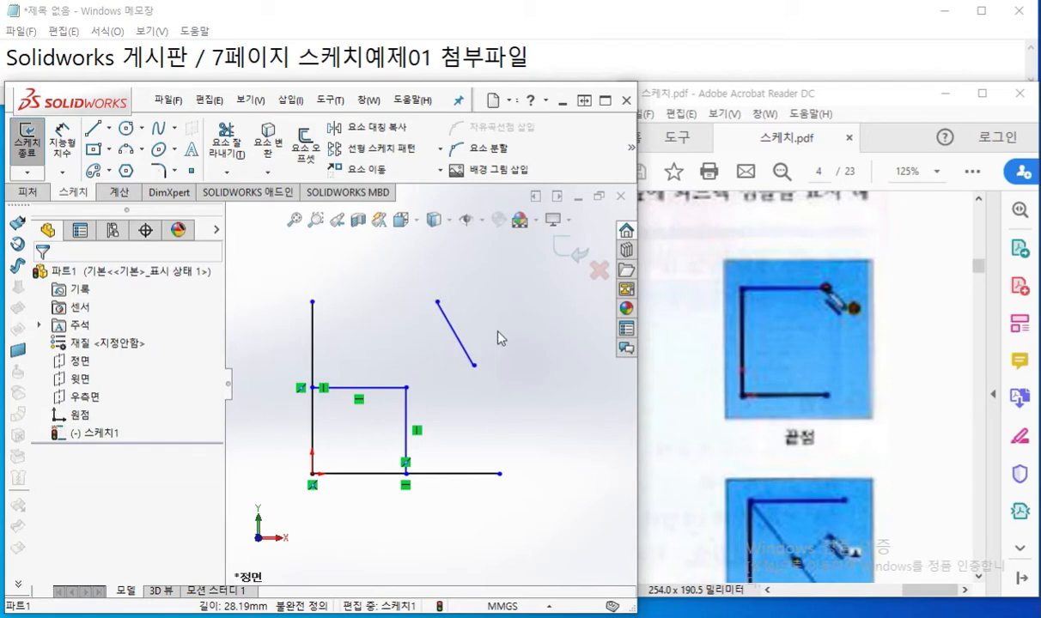
key("ctrl+z")
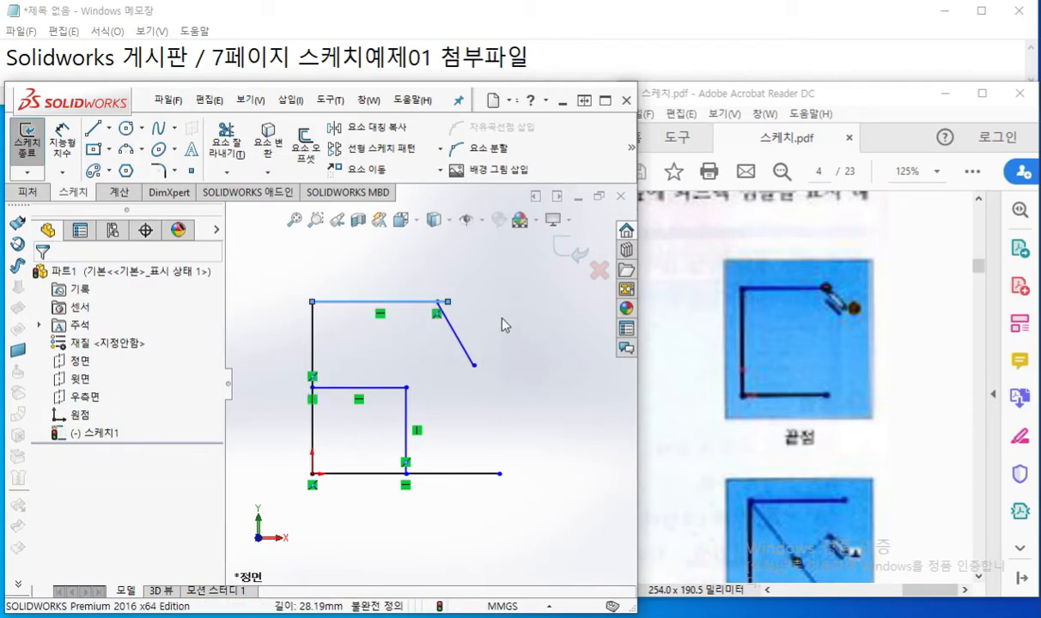
left_click(494, 312)
Corner-trim the upper line's overhang at the diagonal's start point, end trimming, and undo the trim
right_click(498, 321)
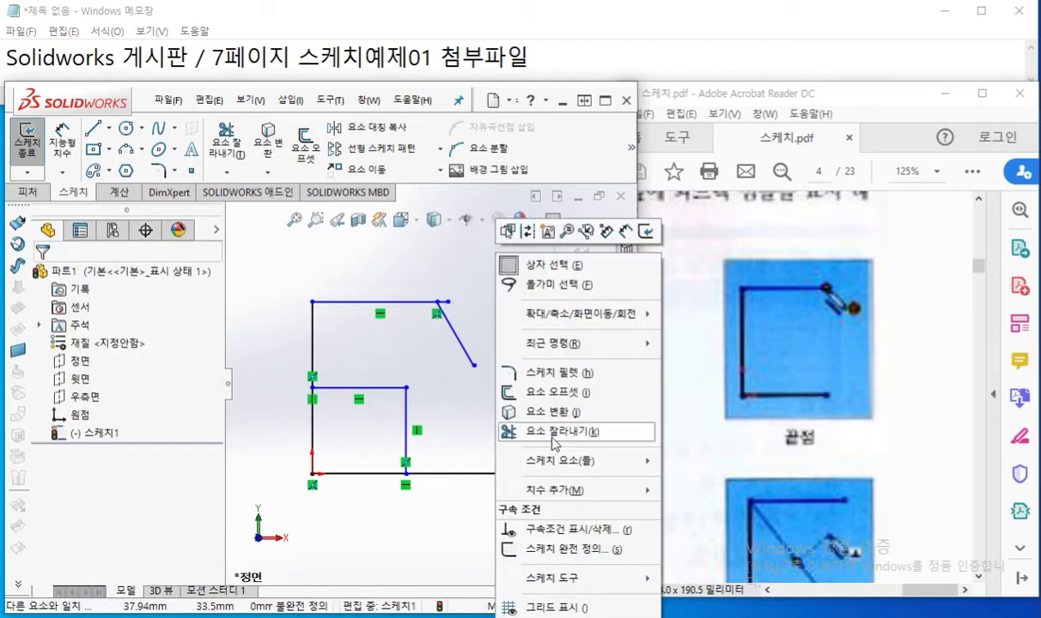
left_click(523, 428)
left_click(456, 333)
left_click(407, 303)
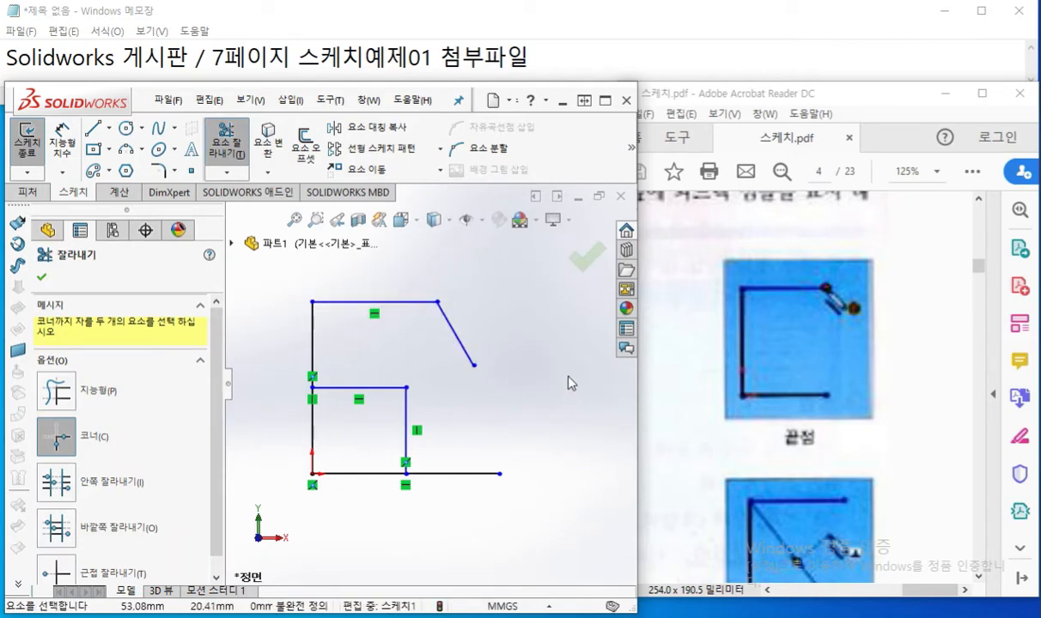
key("Escape")
key("ctrl+z")
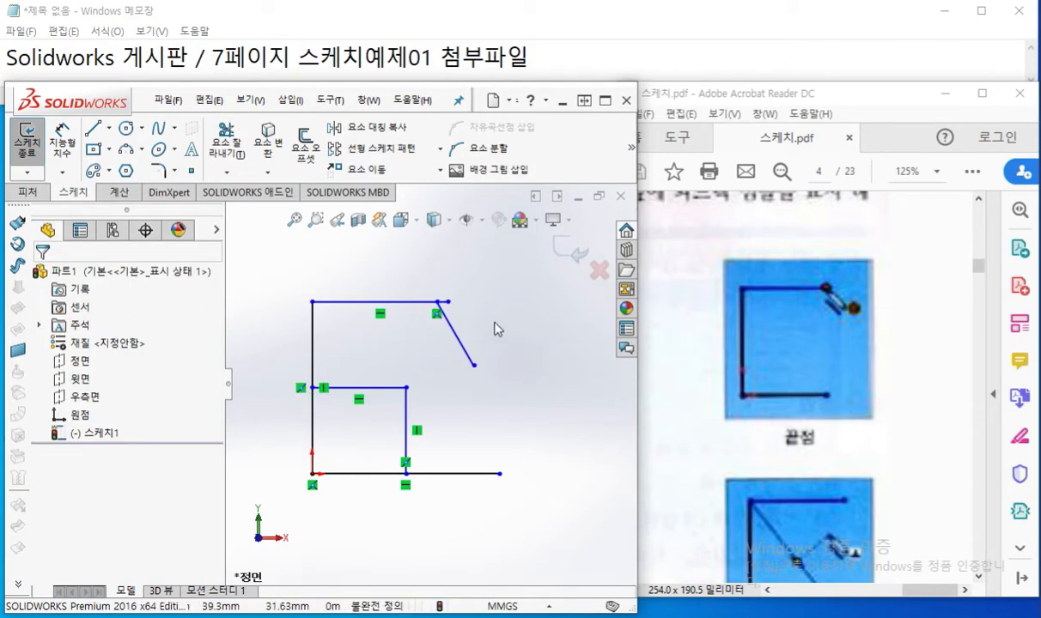
Circle the sketched corner at the diagonal's start and the endpoint feedback in the 끝점 figure with the screen pen, clearing the marks
key("F12")
mouse_move(467, 301)
left_mouse_down()
mouse_move(455, 319)
mouse_move(453, 283)
mouse_move(457, 316)
left_mouse_up()
mouse_move(839, 320)
left_mouse_down()
mouse_move(811, 273)
mouse_move(820, 307)
left_mouse_up()
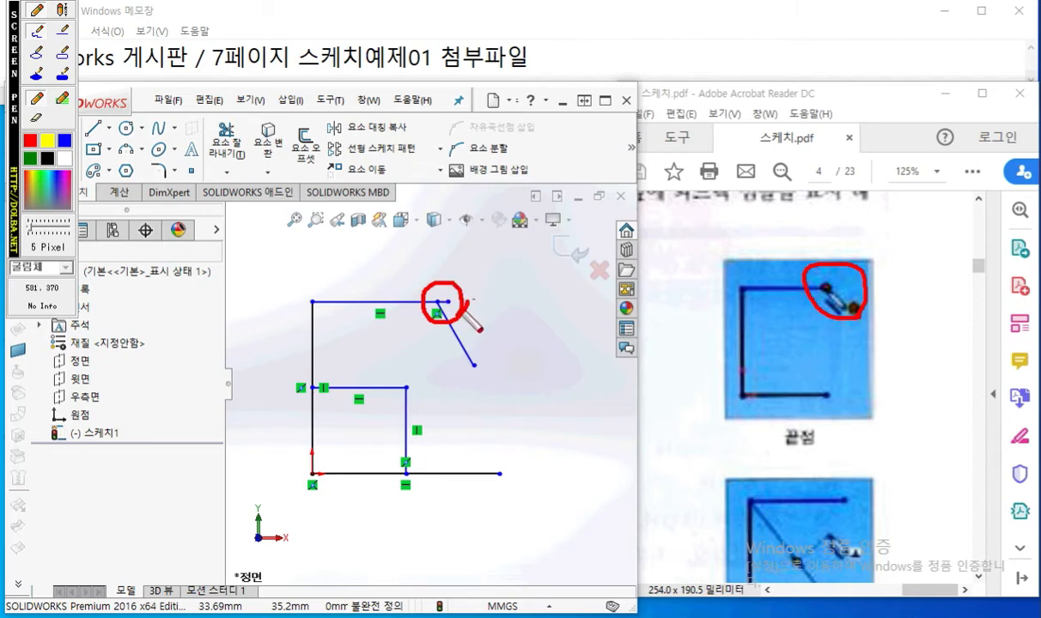
key("Escape")
Show the 교차점 figure on page 4 of 스케치.pdf and enlarge it to 200%
left_click(880, 566)
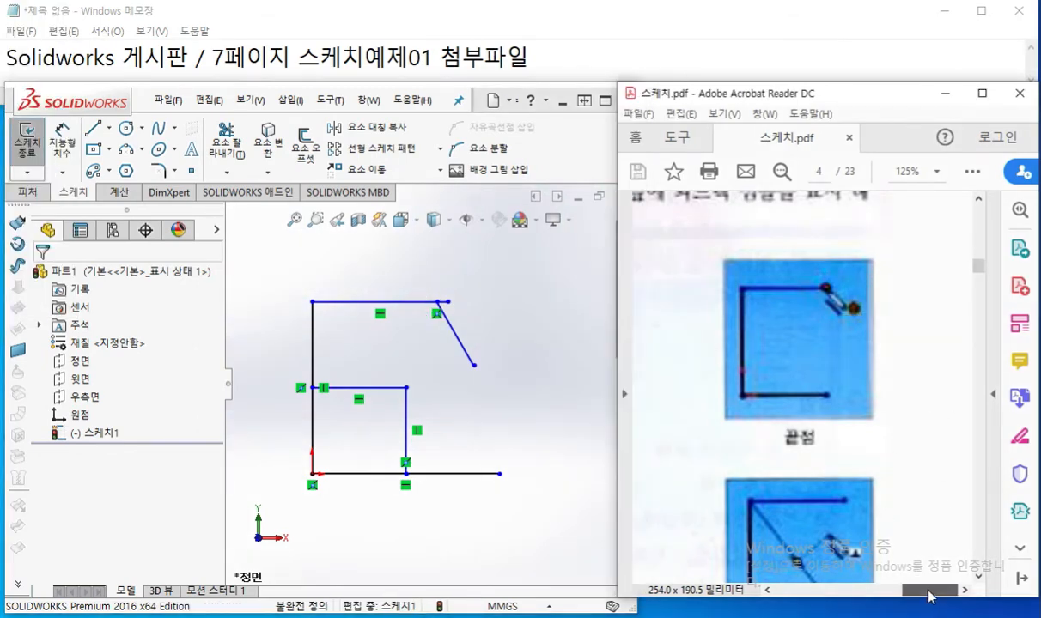
left_click(884, 590)
left_click_drag(883, 595, 793, 596)
scroll(812, 571, "down", 3)
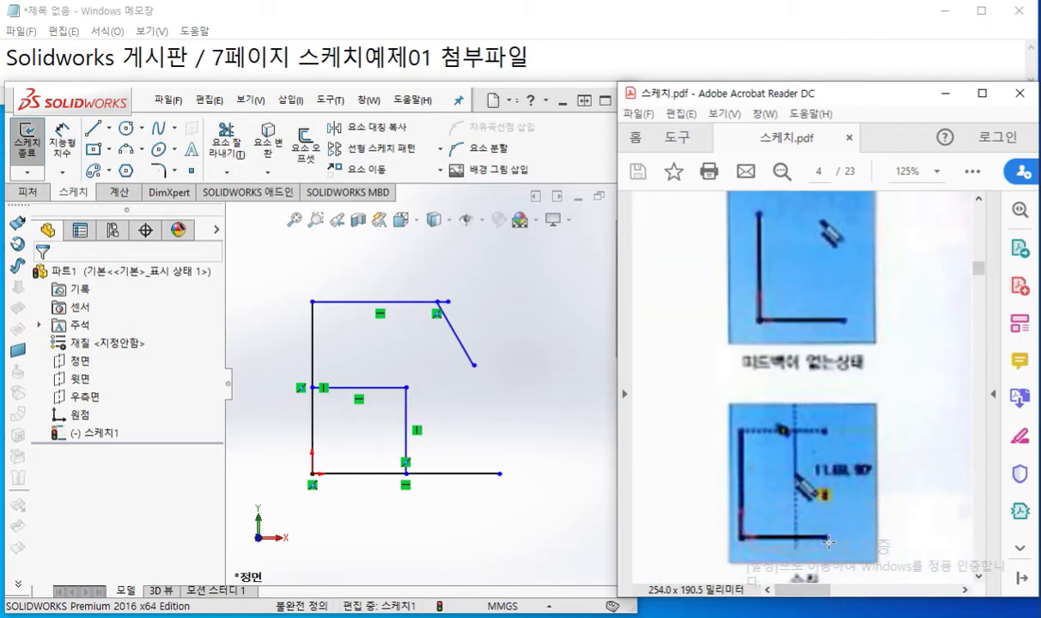
left_click_drag(794, 591, 891, 596)
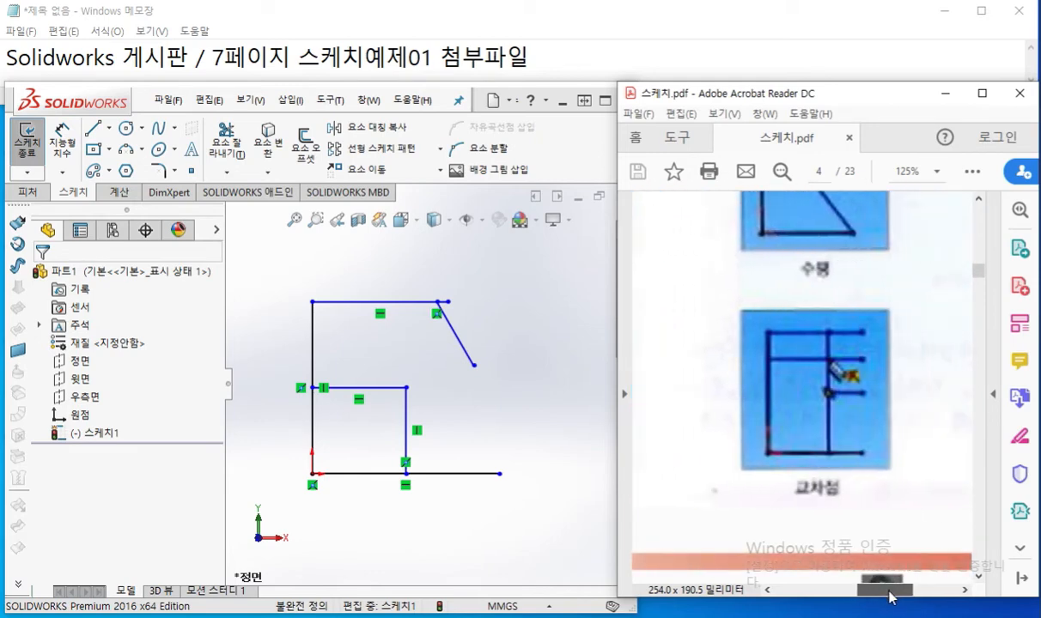
left_click_drag(890, 596, 893, 596)
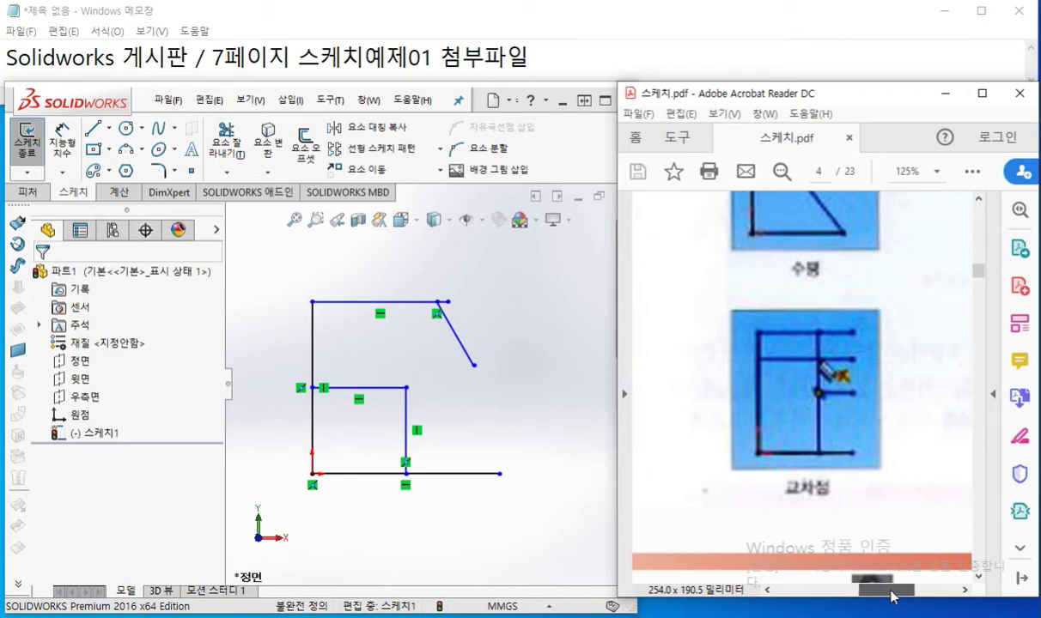
scroll(800, 442, "up", 2, "ctrl")
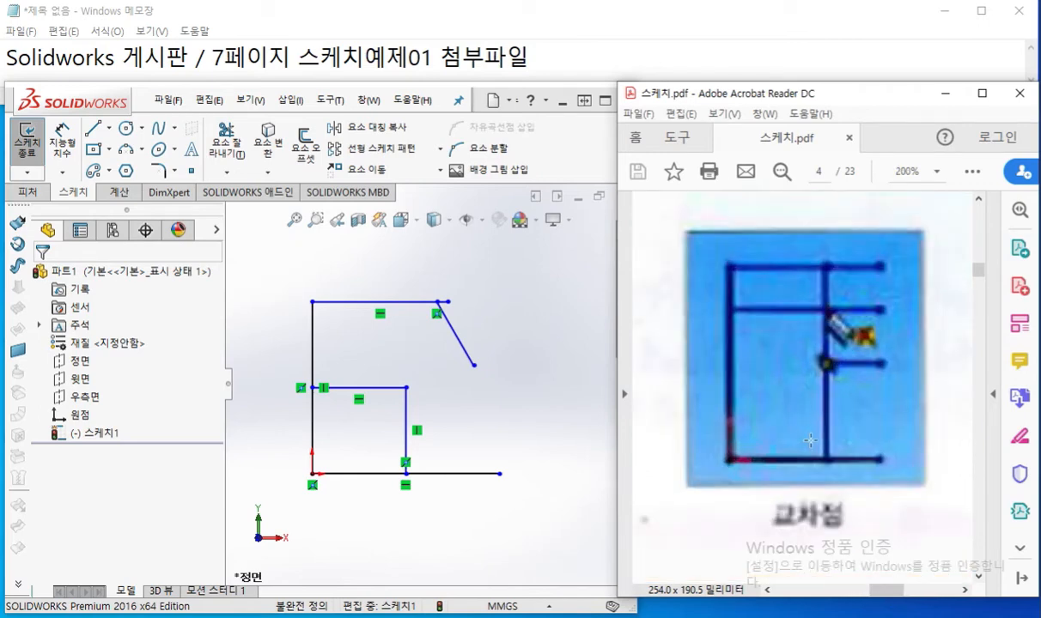
Trace the two crossing lines in the 교차점 figure with the screen pen, clearing the marks
key("F9")
left_click_drag(730, 309, 912, 309)
left_click_drag(830, 244, 824, 448)
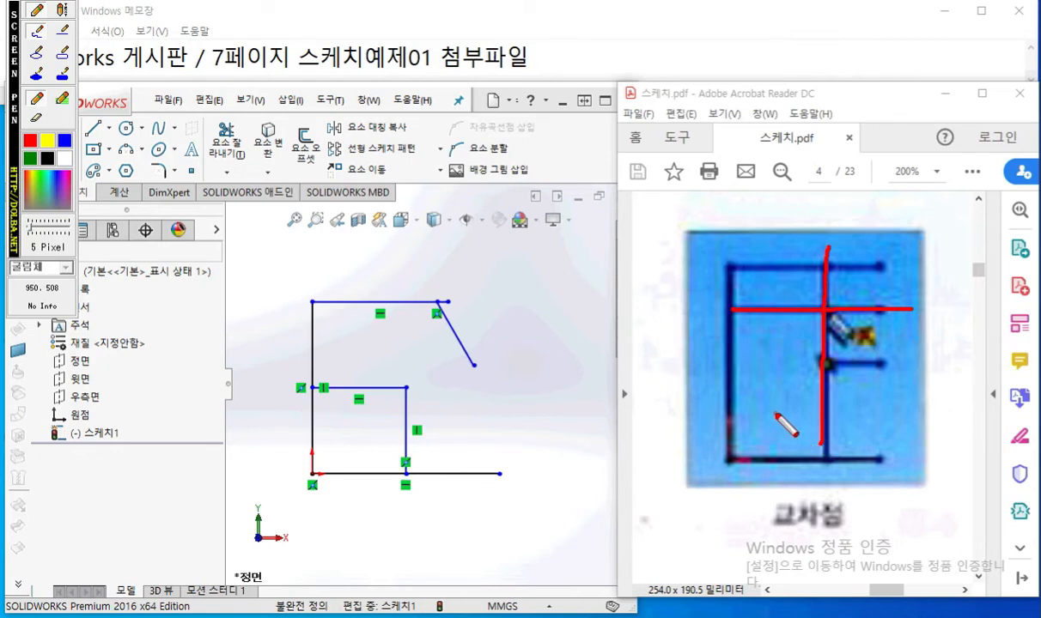
key("Escape")
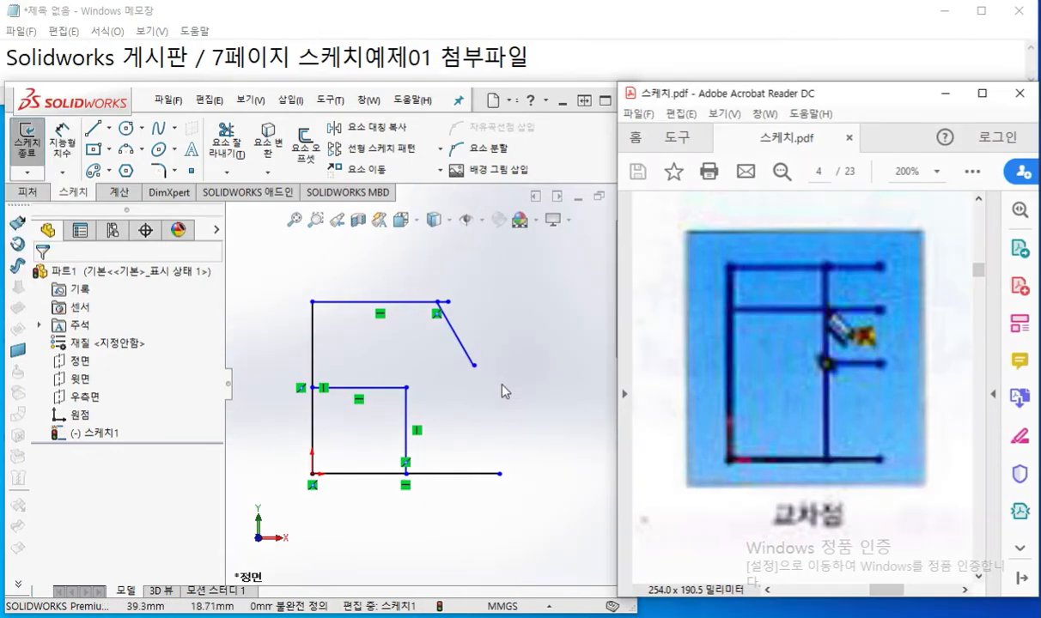
Delete the diagonal line, the middle horizontal line and the inner vertical line from the sketch
left_click(475, 363)
key("space")
left_click(461, 412)
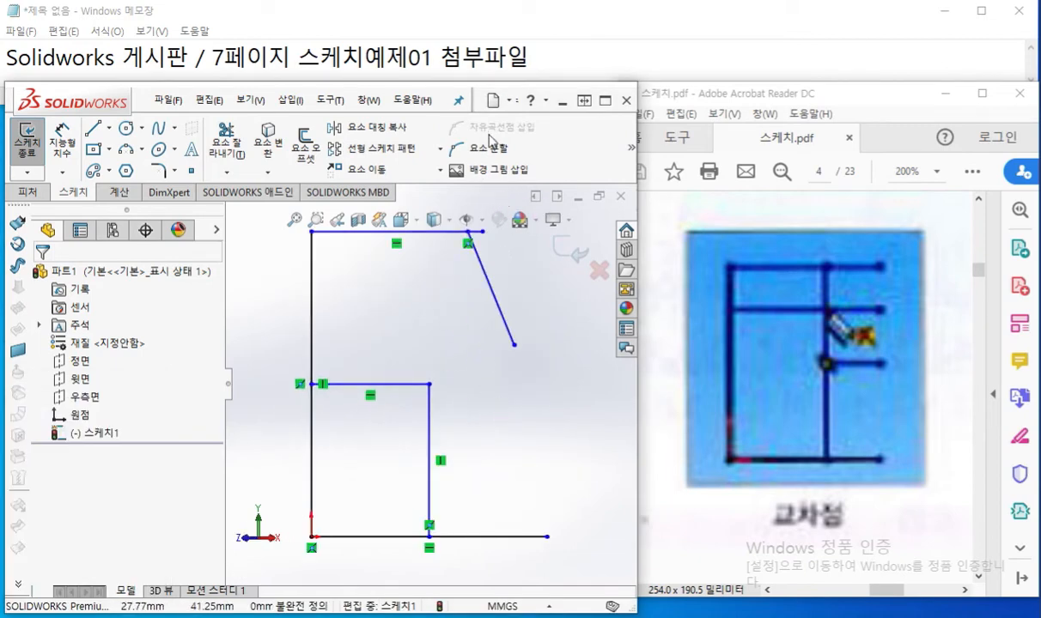
left_click(632, 151)
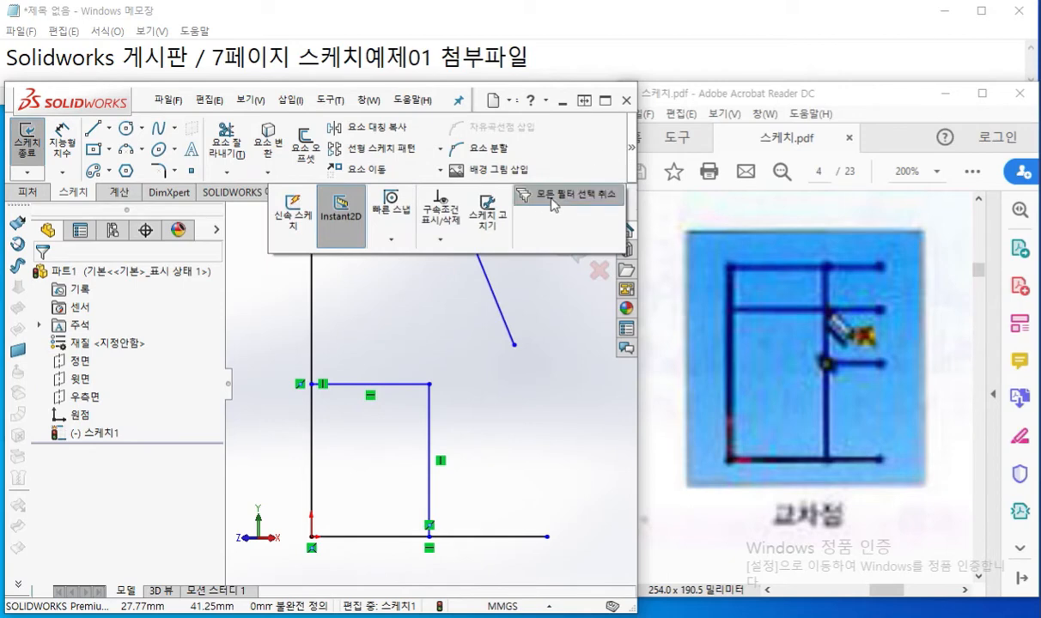
key("f")
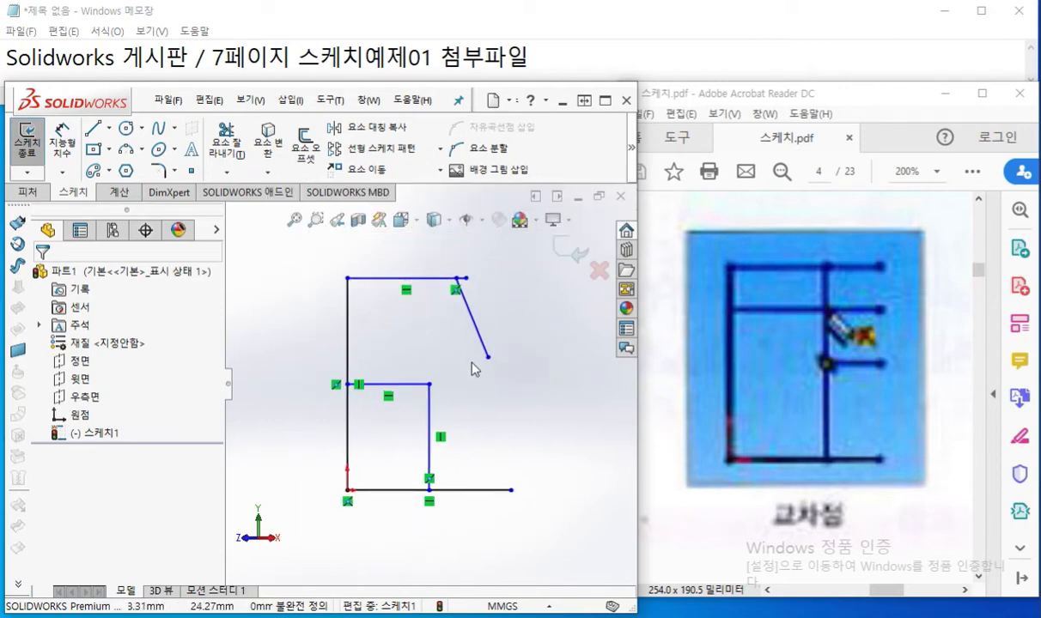
left_click_drag(496, 305, 361, 236)
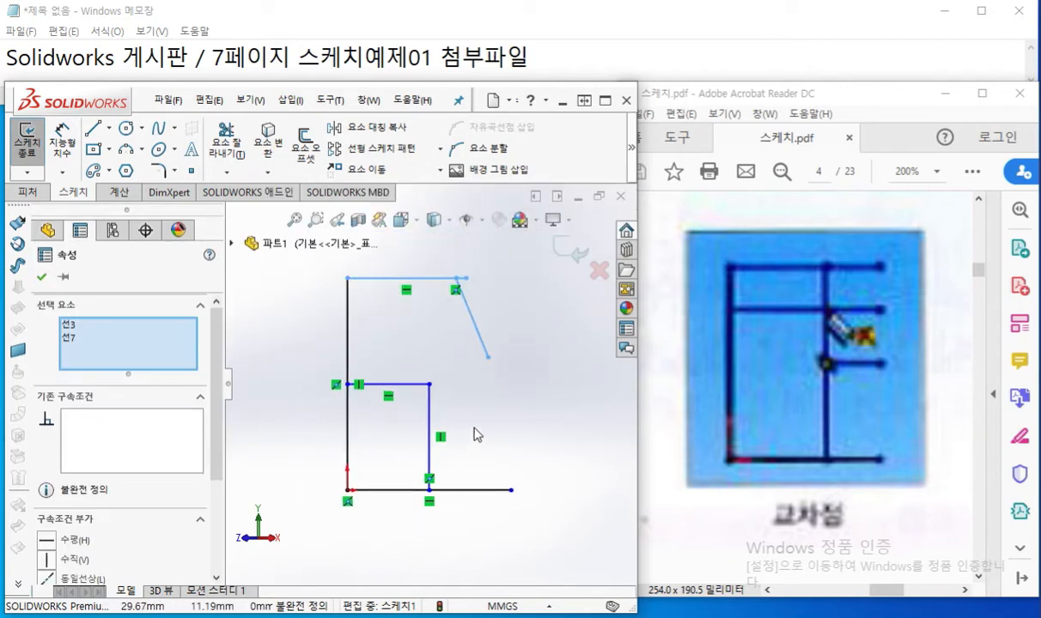
mouse_move(464, 428)
left_mouse_down()
mouse_move(404, 371)
mouse_move(413, 378)
left_mouse_up()
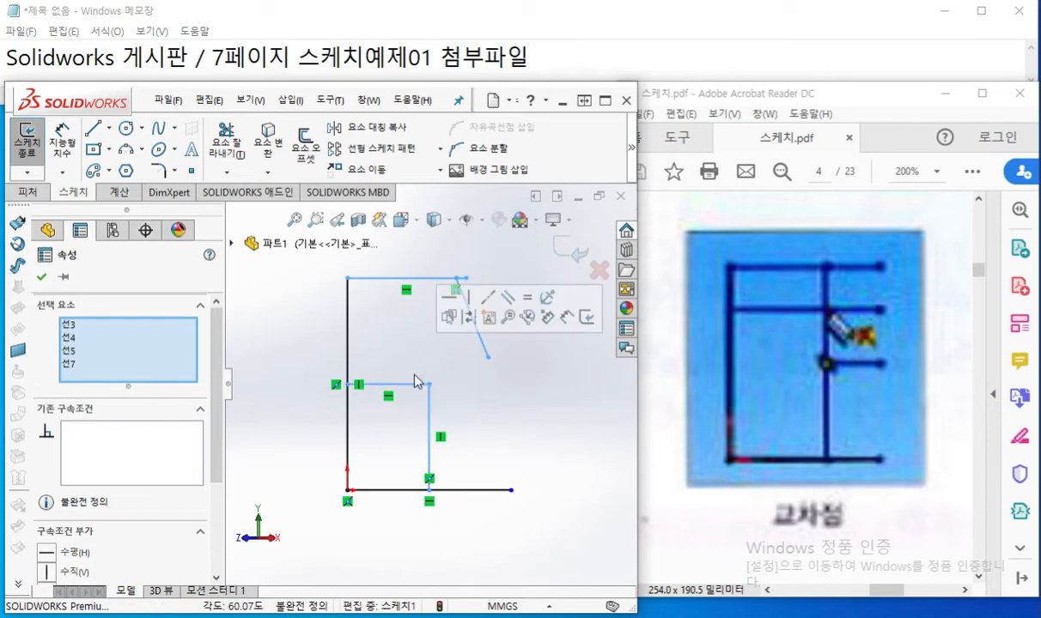
left_click_drag(522, 433, 422, 354)
key("Delete")
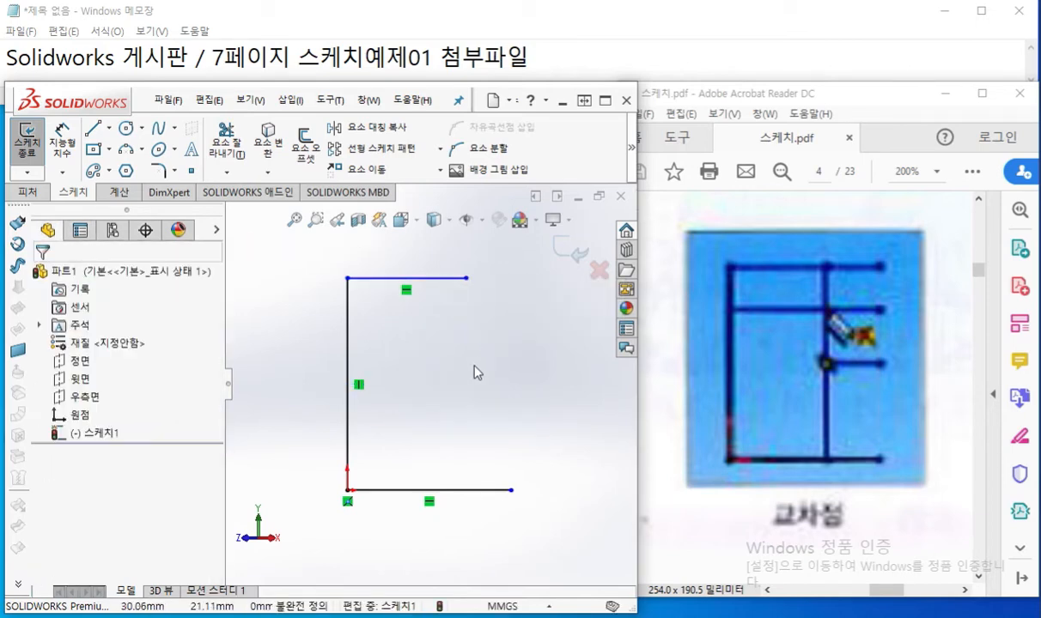
Mark a horizontal stroke across the sketch's vertical line with the screen pen, clearing it
key("F12")
left_click_drag(262, 356, 460, 353)
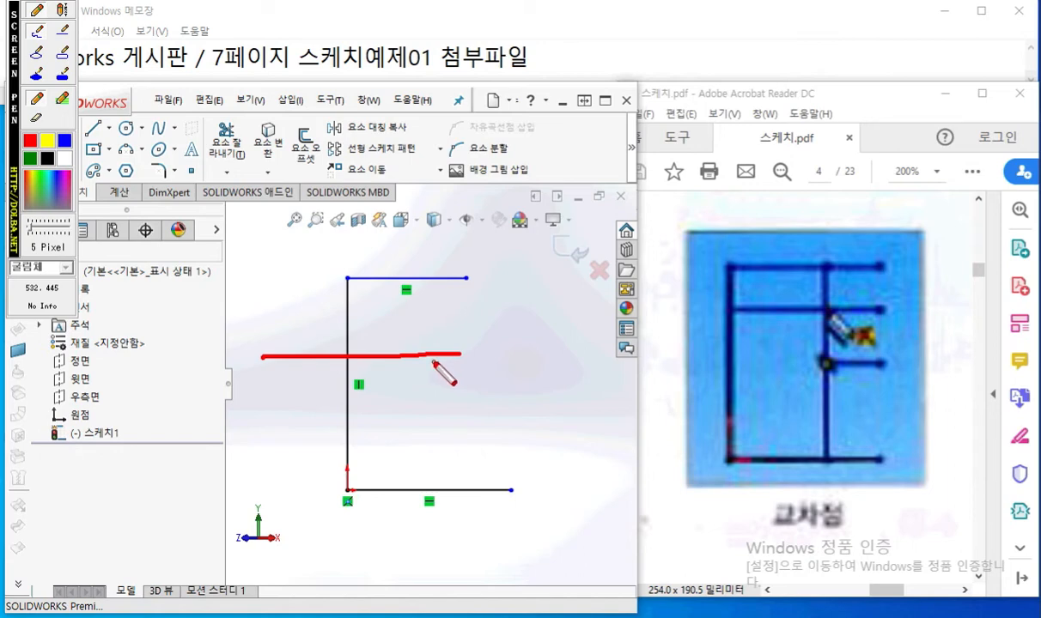
key("Escape")
Sketch a horizontal line crossing the vertical line between the upper and lower horizontal lines, ending the Line tool
right_click_drag(522, 384, 430, 396)
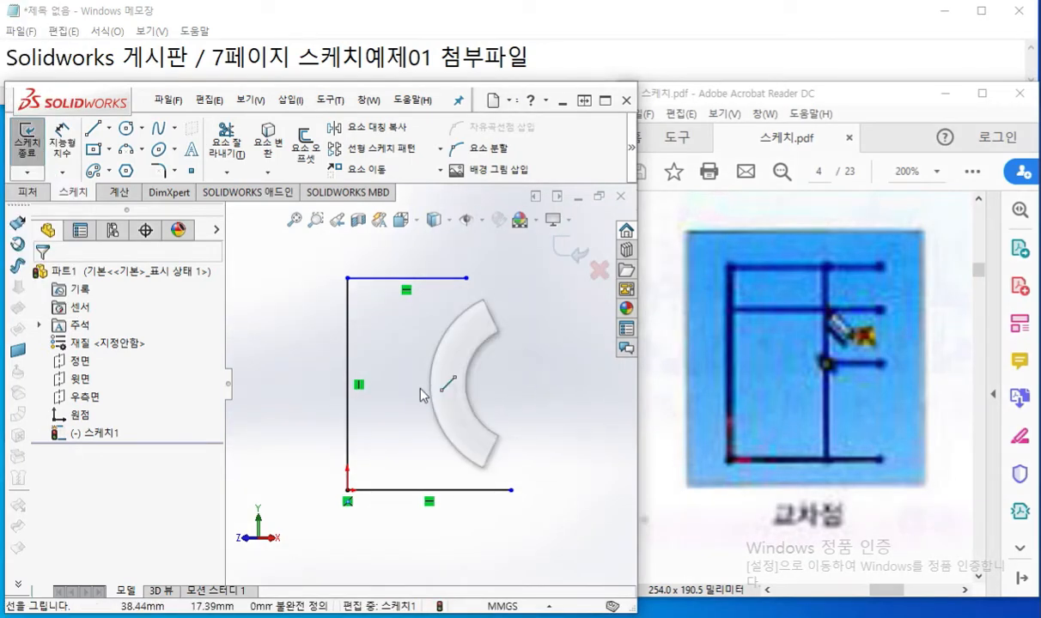
left_click(250, 367)
left_click(465, 368)
right_click(520, 382)
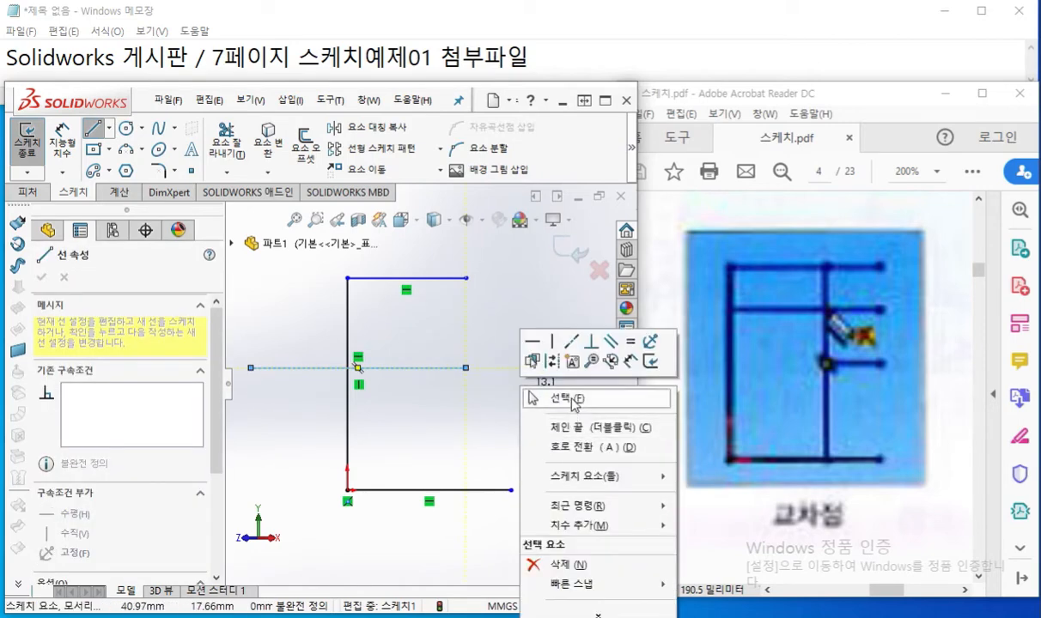
left_click(553, 395)
scroll(463, 403, "down", 3)
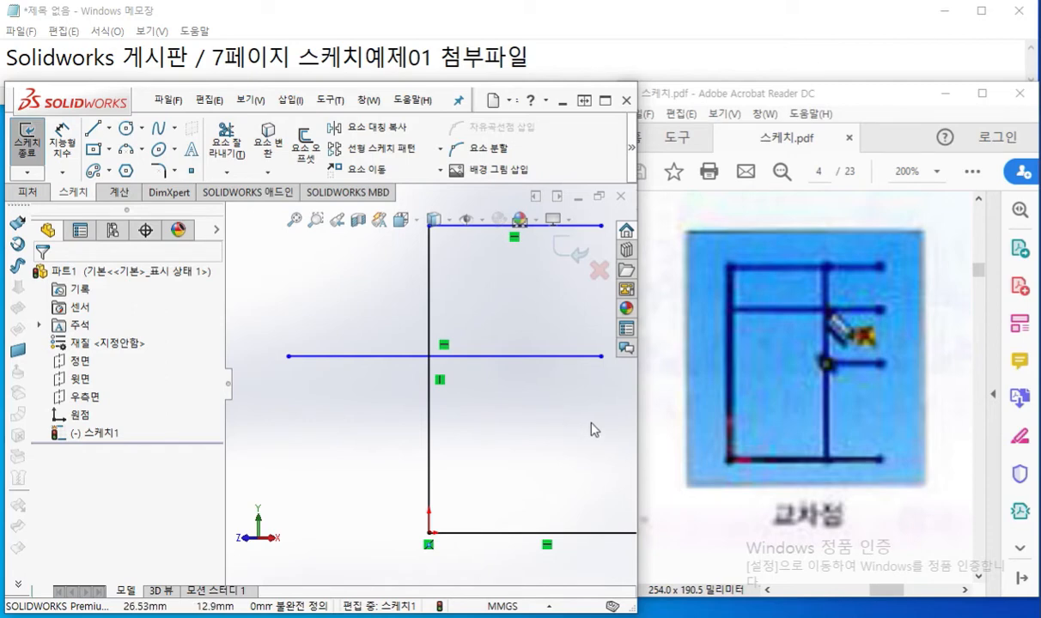
With the Line tool active, number the two crossing lines and circle their intersection with the screen pen, clearing the marks
key("l")
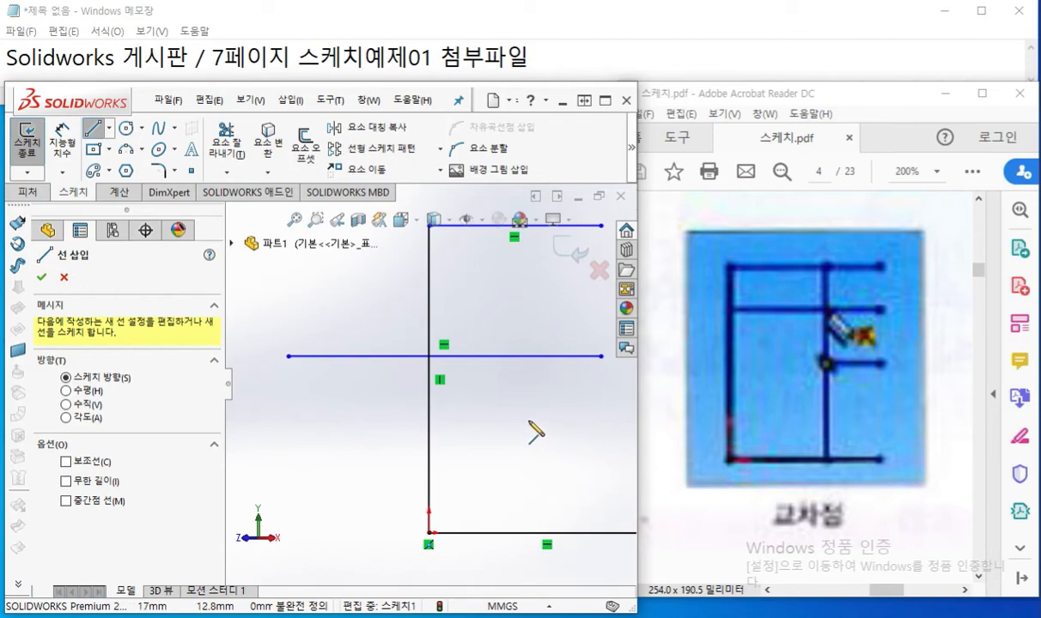
key("F12")
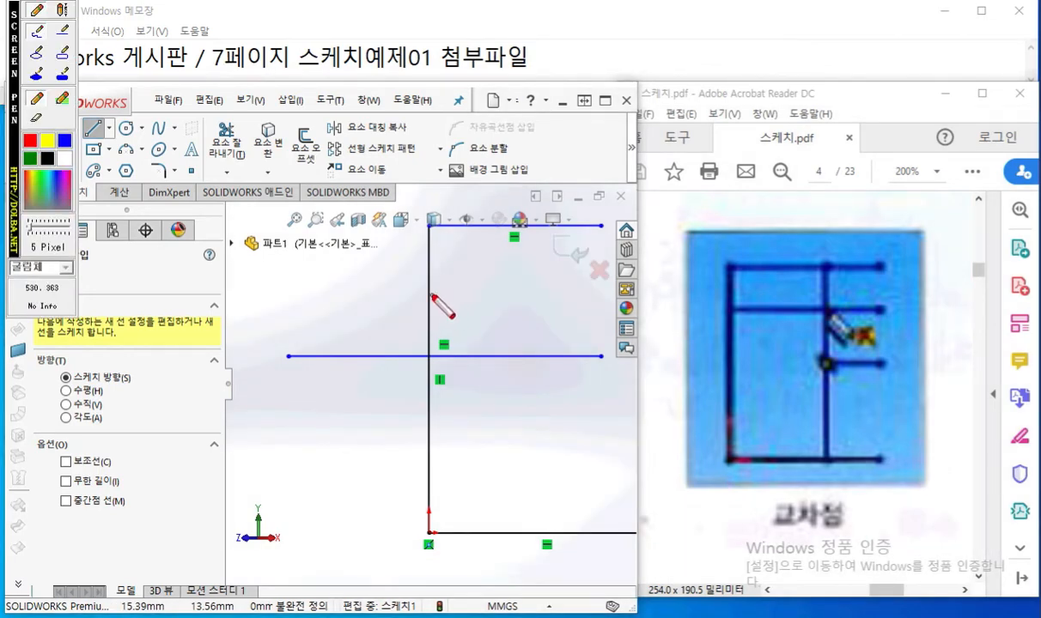
mouse_move(439, 277)
left_mouse_down()
mouse_move(425, 300)
mouse_move(412, 292)
mouse_move(442, 302)
left_mouse_up()
mouse_move(322, 344)
left_mouse_down()
mouse_move(355, 378)
mouse_move(352, 345)
mouse_move(353, 389)
left_mouse_up()
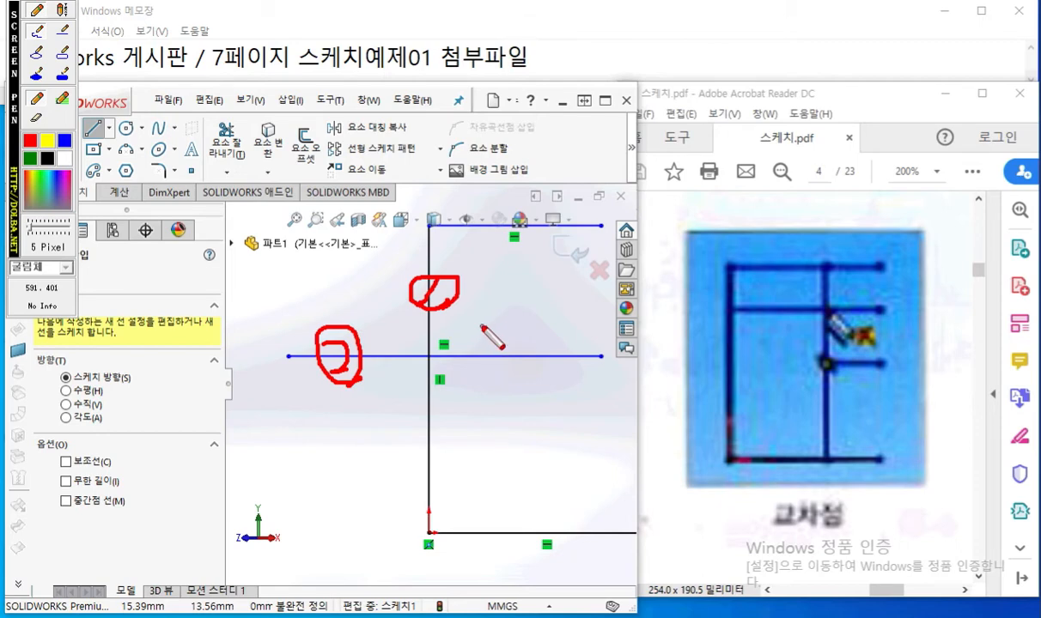
left_click_drag(427, 347, 430, 366)
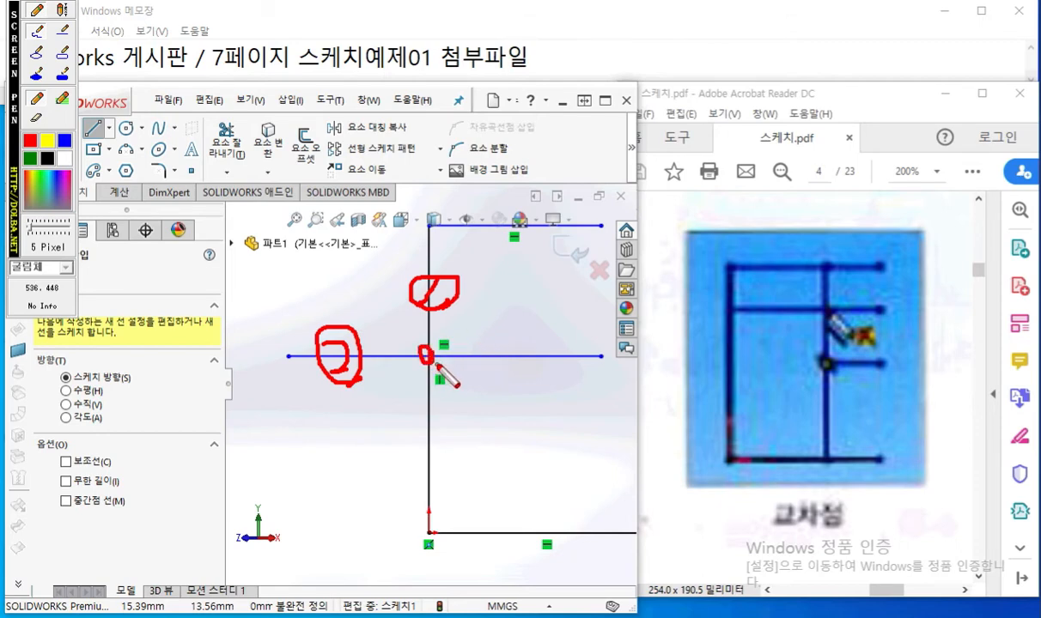
key("Escape")
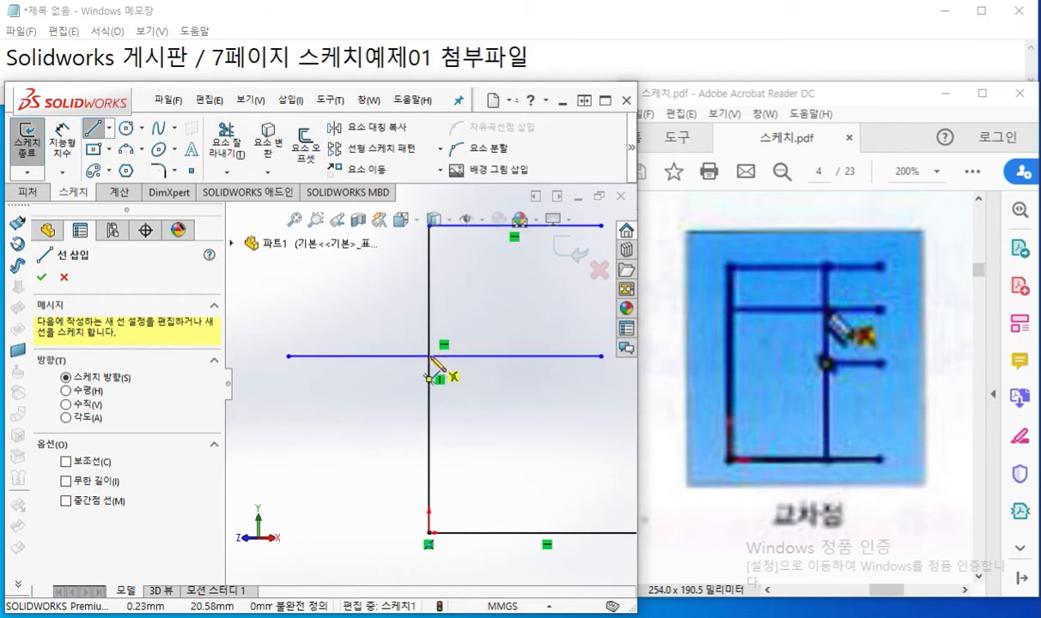
Draw a crossing-curves example with the screen pen, number the vertical line 1 and label it 일치
key("F12")
left_click_drag(302, 271, 387, 337)
mouse_move(365, 264)
left_mouse_down()
mouse_move(348, 275)
mouse_move(344, 305)
mouse_move(330, 293)
mouse_move(342, 284)
mouse_move(355, 299)
mouse_move(345, 311)
left_mouse_up()
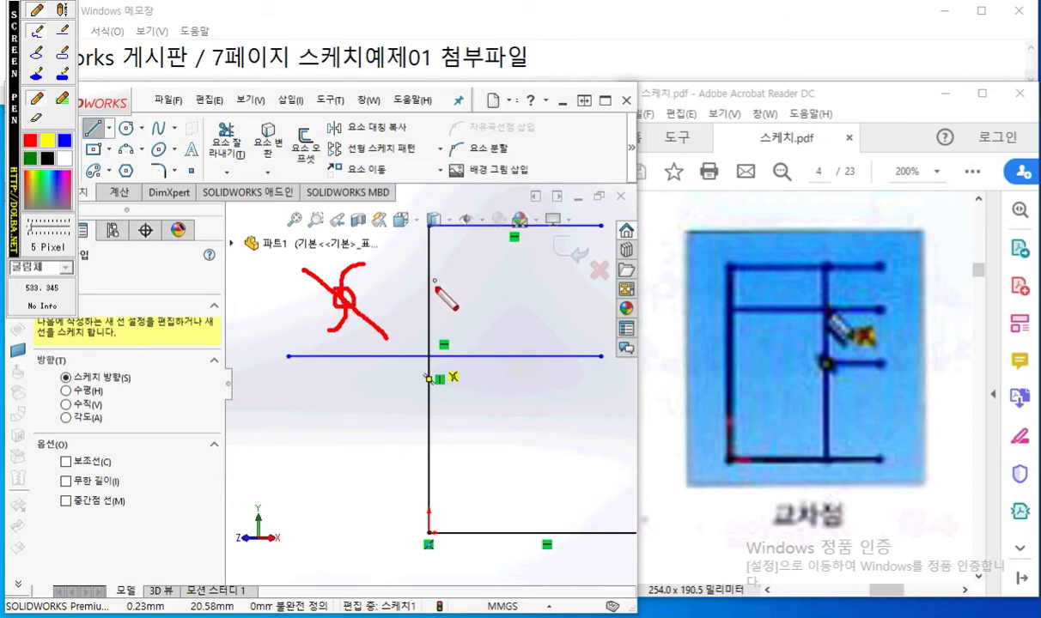
mouse_move(434, 280)
left_mouse_down()
mouse_move(418, 301)
mouse_move(446, 294)
mouse_move(434, 279)
left_mouse_up()
left_click_drag(443, 284, 425, 315)
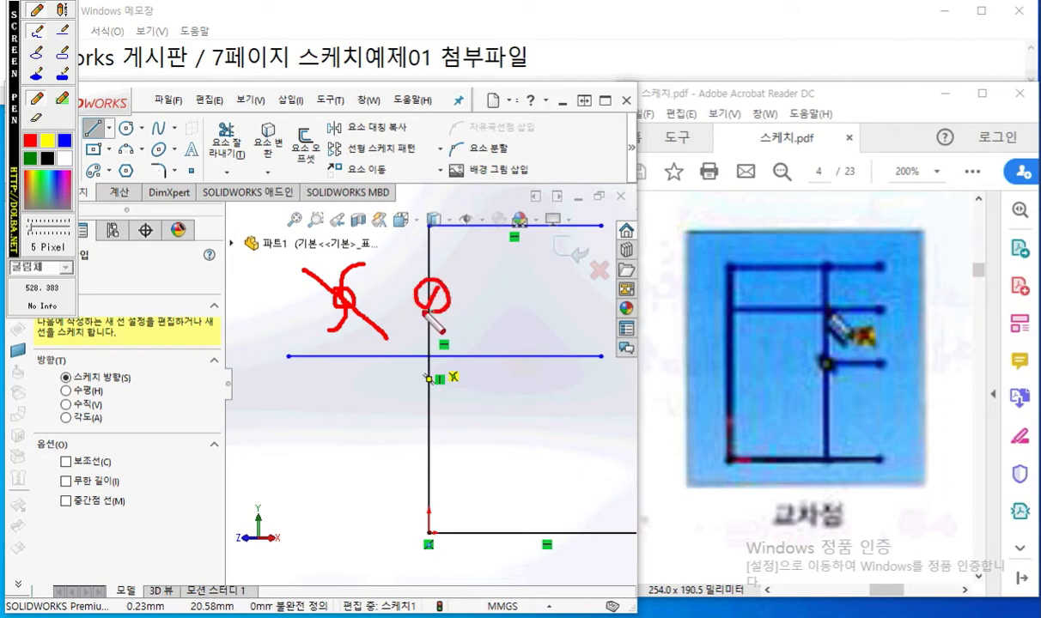
left_click_drag(469, 283, 504, 306)
left_click_drag(513, 263, 517, 268)
mouse_move(505, 277)
left_mouse_down()
mouse_move(526, 275)
mouse_move(506, 302)
left_mouse_up()
left_click_drag(518, 287, 535, 313)
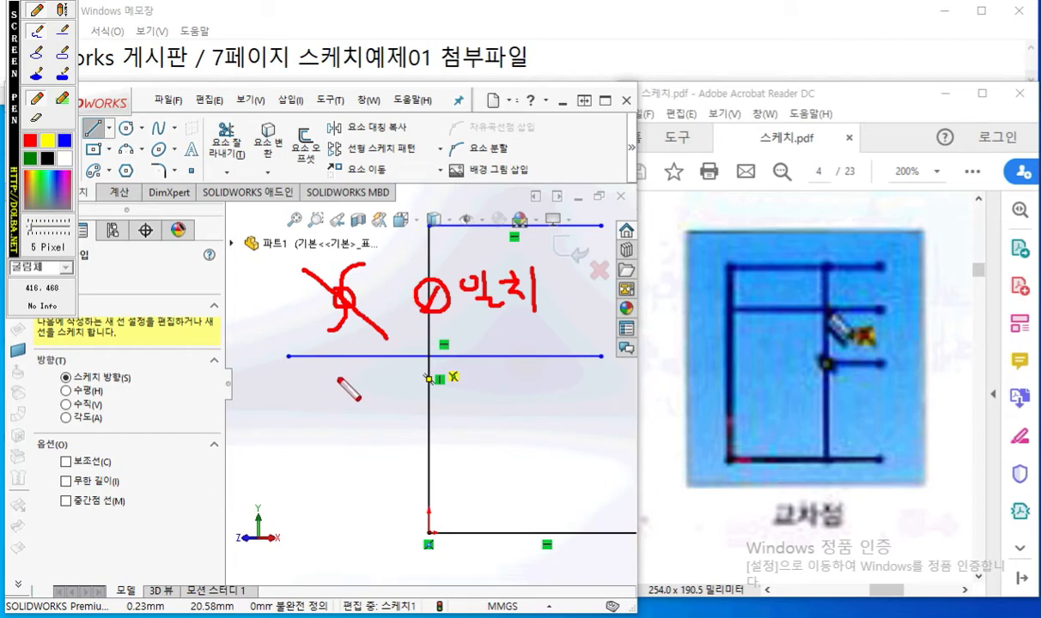
Number the horizontal line 2 with the label 일치, mark the intersection with an X and an arrow, and clear all marks
mouse_move(323, 350)
left_mouse_down()
mouse_move(323, 363)
mouse_move(344, 363)
mouse_move(311, 369)
mouse_move(340, 347)
mouse_move(381, 393)
mouse_move(388, 376)
mouse_move(403, 393)
left_mouse_up()
mouse_move(415, 346)
left_mouse_down()
mouse_move(438, 364)
mouse_move(418, 364)
left_mouse_up()
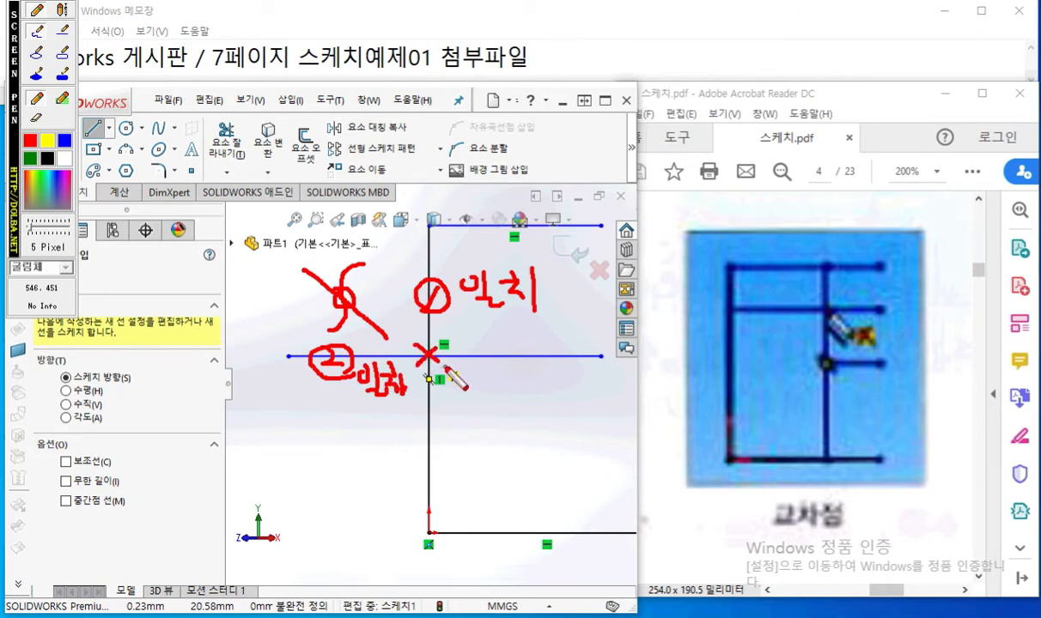
left_click_drag(375, 301, 420, 345)
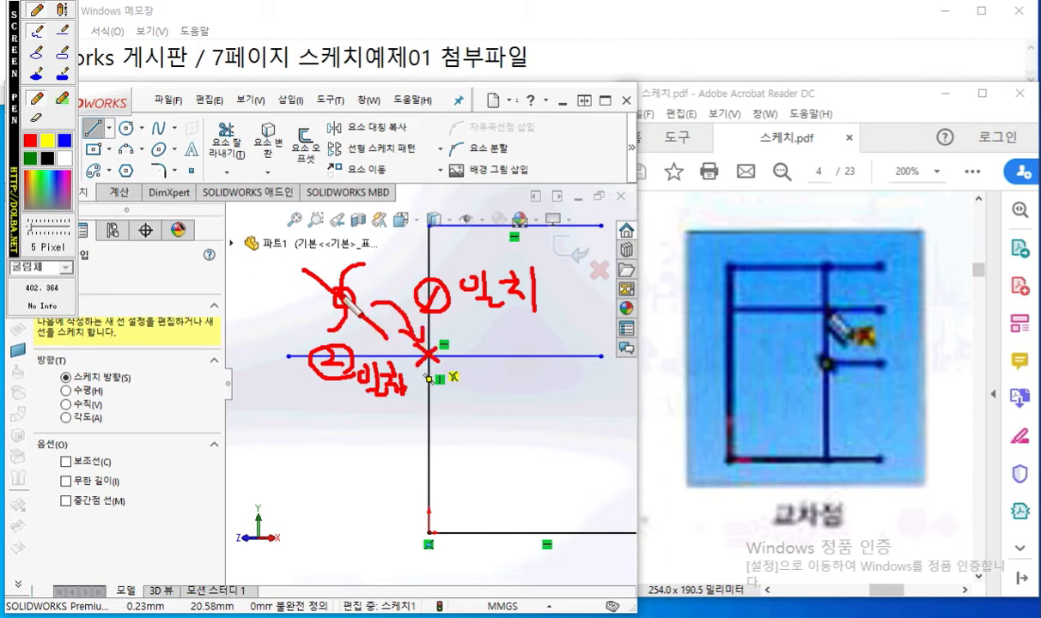
key("Escape")
Sketch a diagonal line from the intersection of the two lines up and to the left, ending the Line tool
left_click(427, 354)
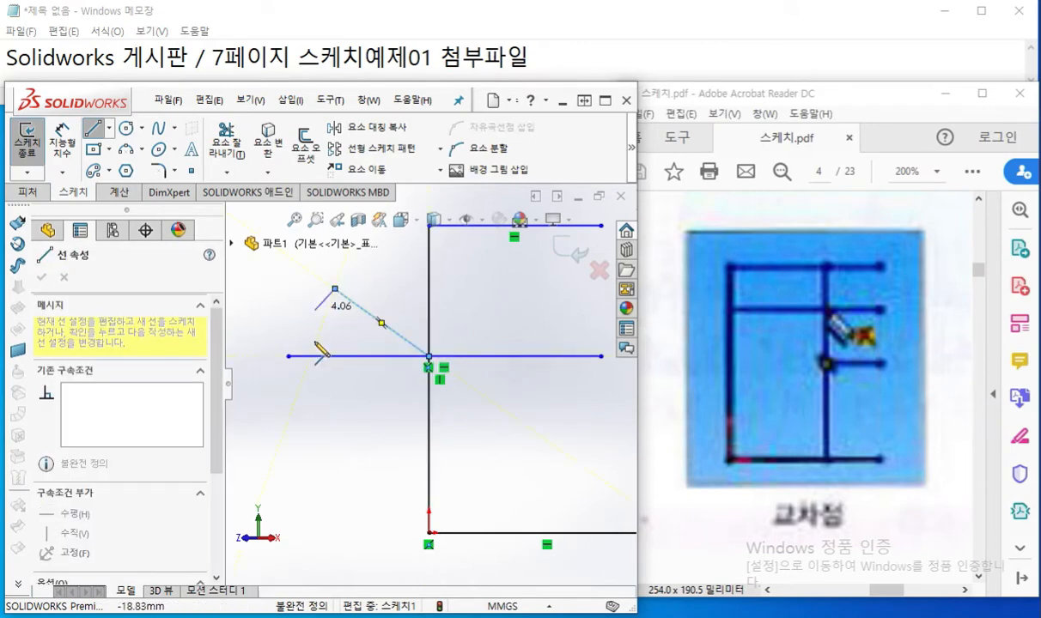
left_click(335, 289)
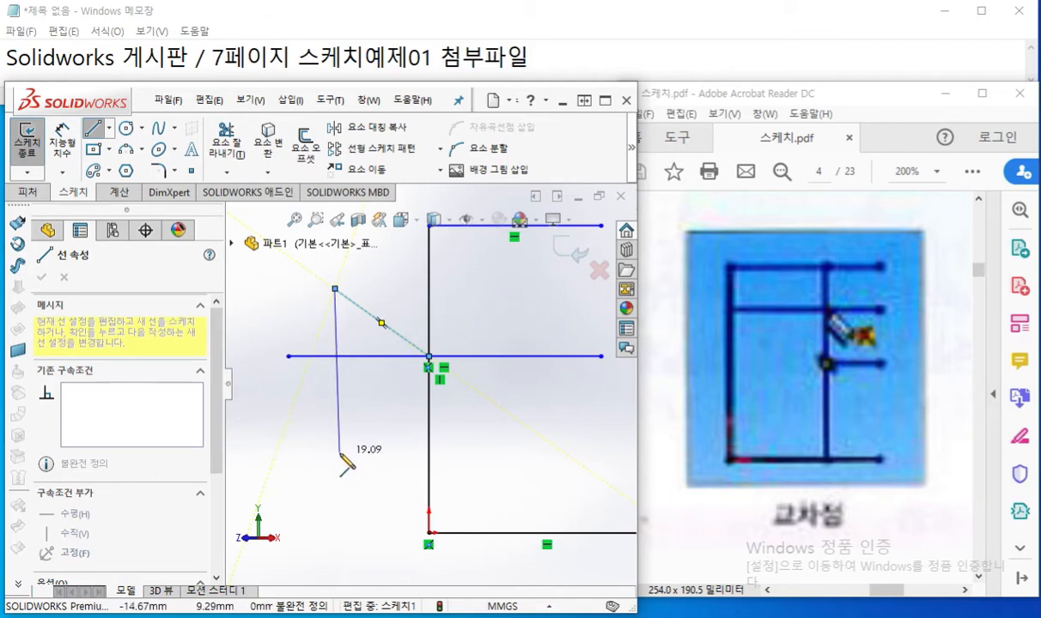
key("Escape")
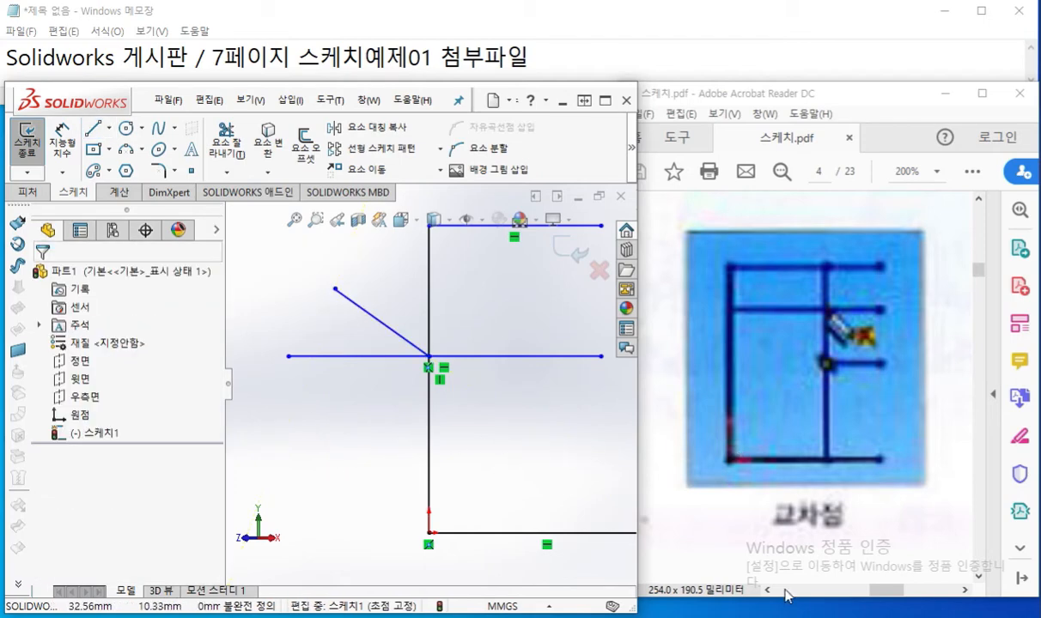
Show the 직각 figure on page 4 of 스케치.pdf and enlarge it to 200%
left_click_drag(884, 591, 844, 595)
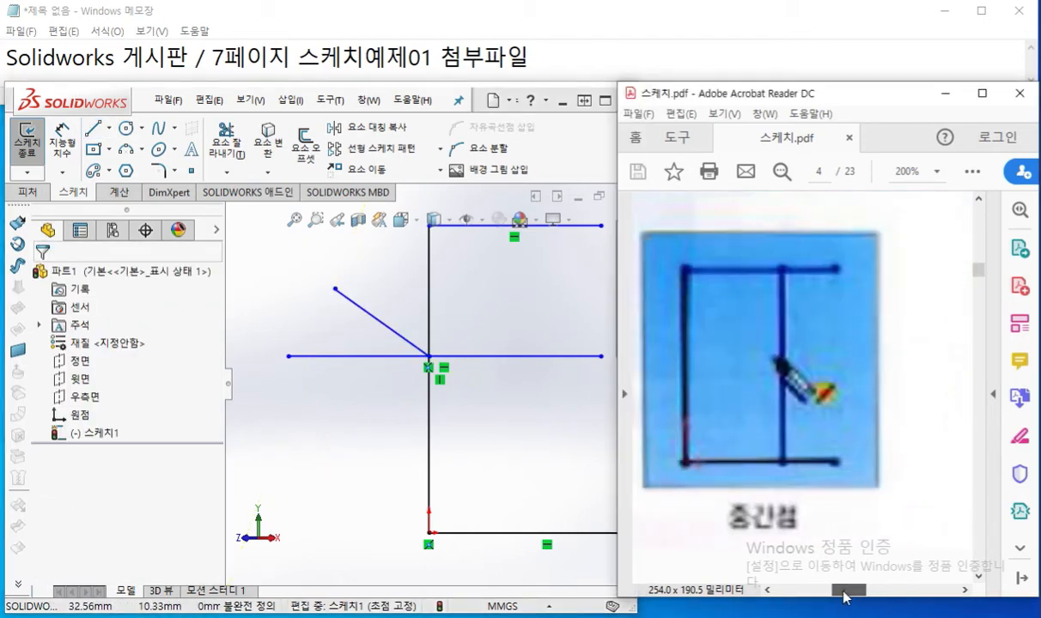
scroll(850, 496, "down", 6, "ctrl")
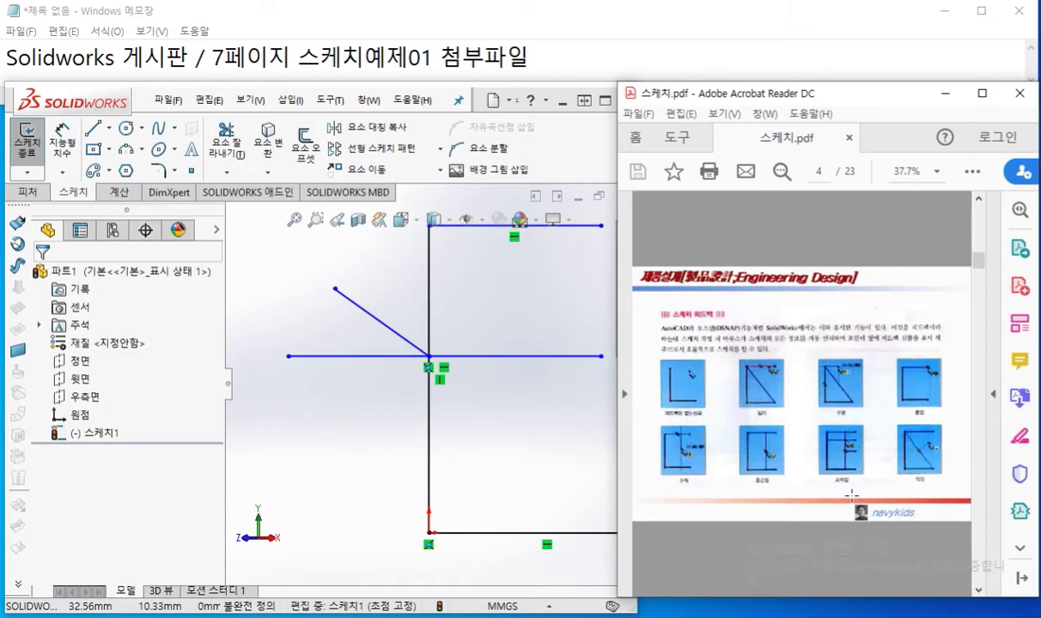
scroll(947, 485, "up", 6, "ctrl")
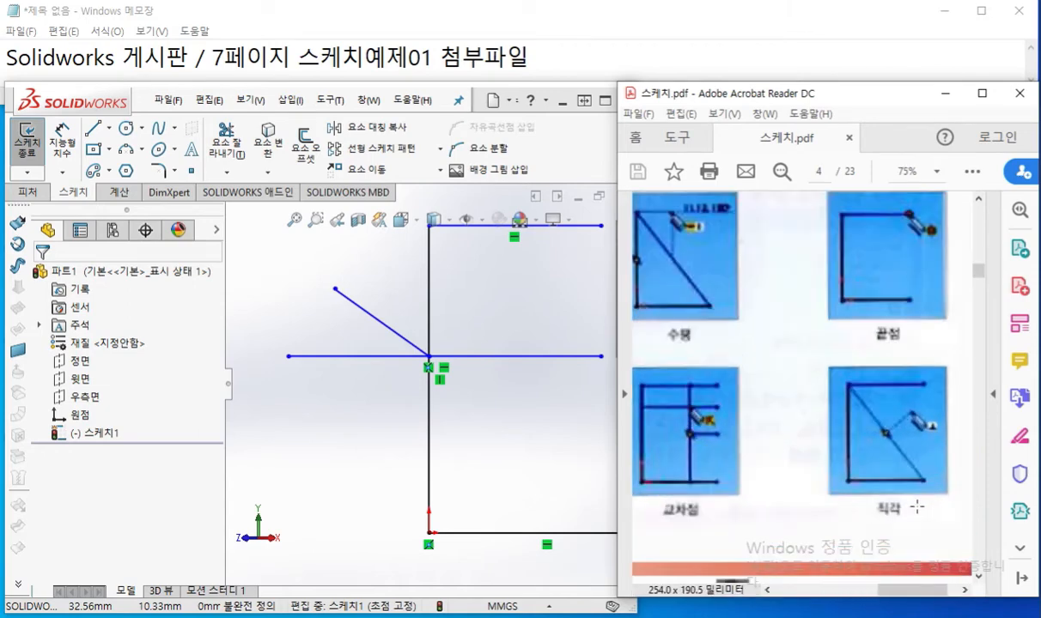
scroll(925, 481, "up", 2, "ctrl")
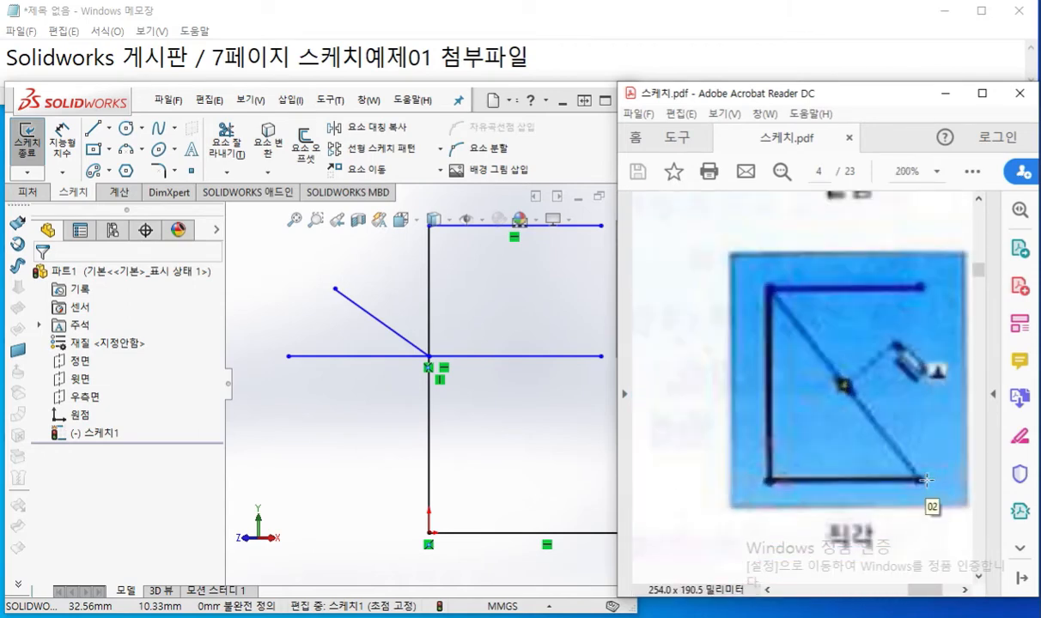
Delete the short diagonal and the middle horizontal line, leaving the open three-sided outline in the sketch
left_click(500, 421)
scroll(507, 419, "up", 4)
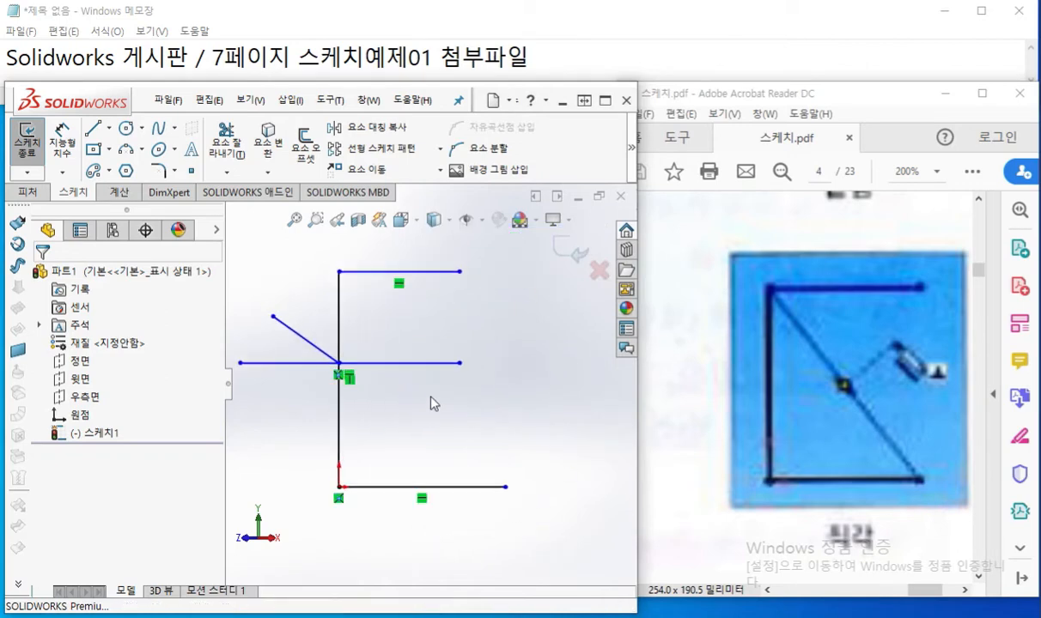
middle_click_drag(338, 354, 365, 365, "ctrl")
mouse_move(225, 289)
left_mouse_down()
mouse_move(531, 423)
mouse_move(518, 427)
left_mouse_up()
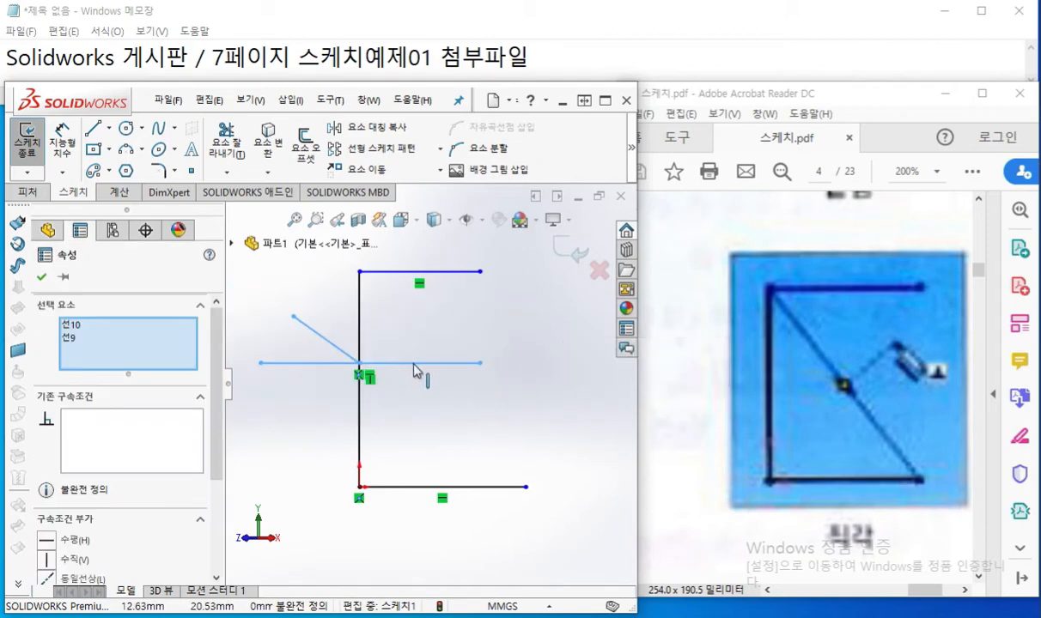
key("Delete")
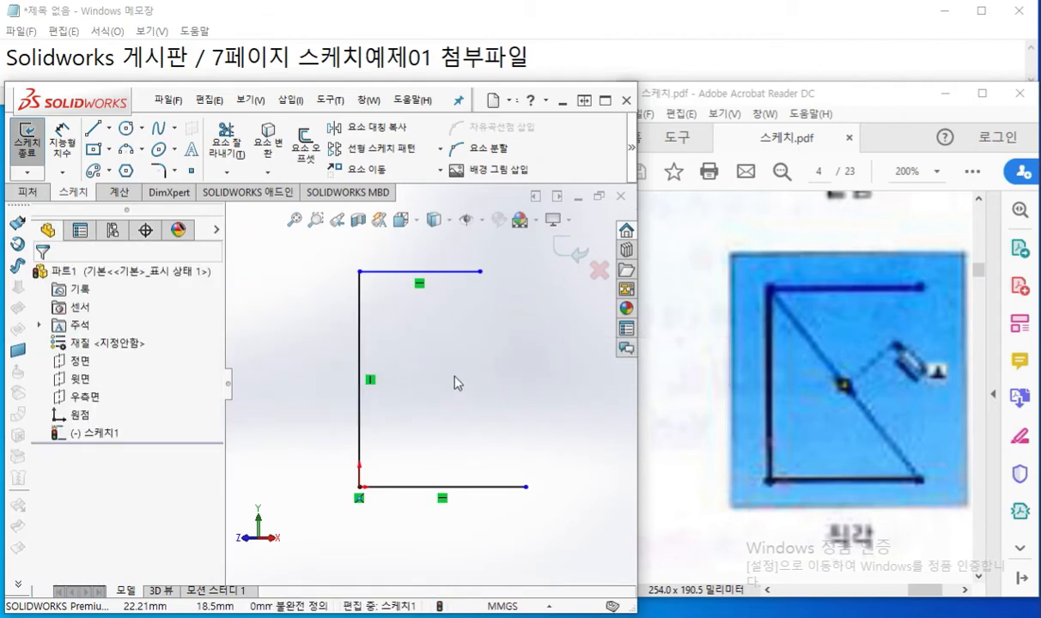
Circle the outline's upper-left corner and the bottom line's free end in red, mark the diagonal between them, and clear the marks
key("ctrl+F1")
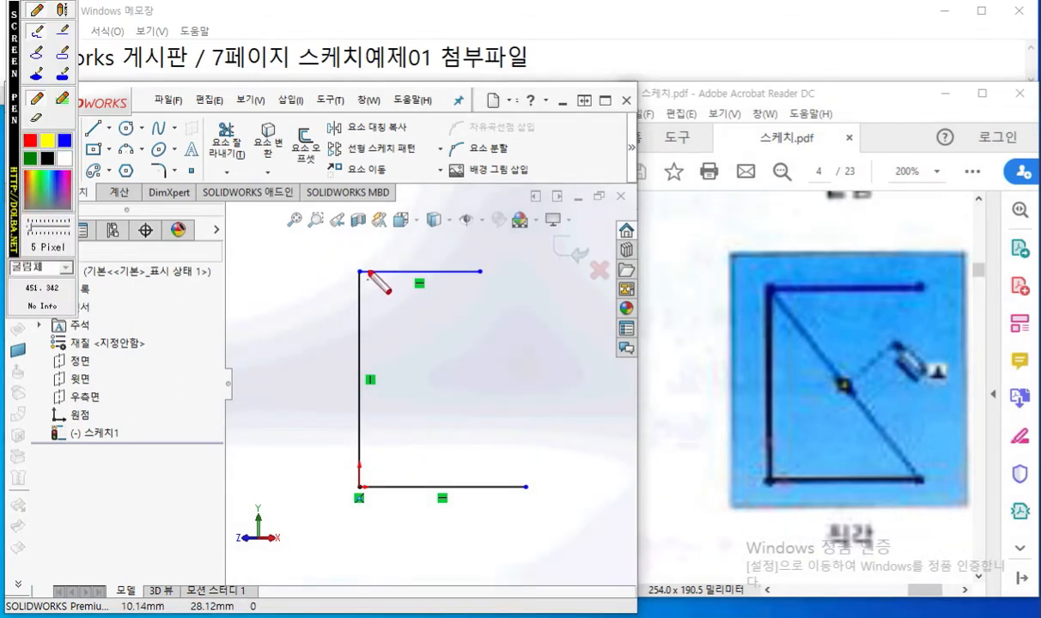
left_click_drag(361, 275, 361, 273)
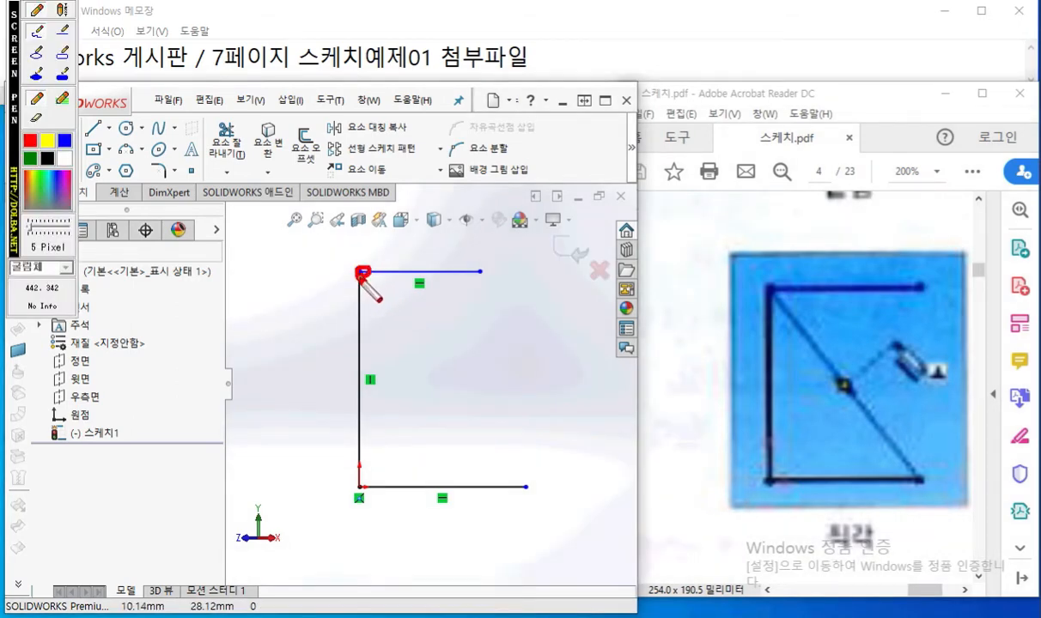
left_click_drag(525, 482, 526, 486)
mouse_move(361, 273)
left_mouse_down()
mouse_move(440, 361)
mouse_move(519, 486)
left_mouse_up()
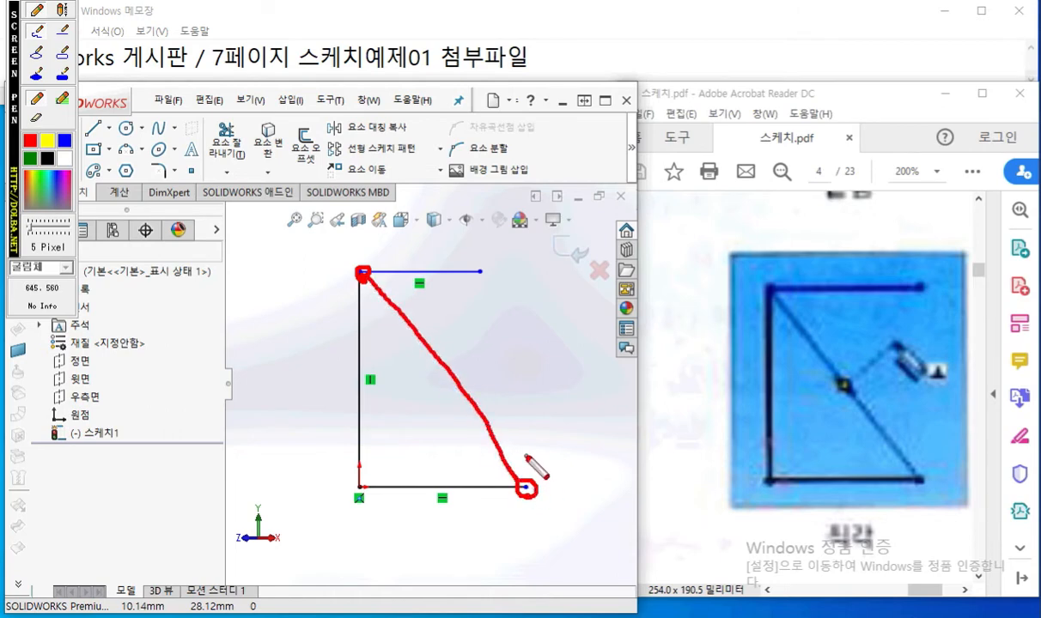
key("Escape")
Sketch a diagonal line from the outline's upper-left corner to the free end of the bottom line, ending the Line tool
right_click_drag(541, 391, 460, 382)
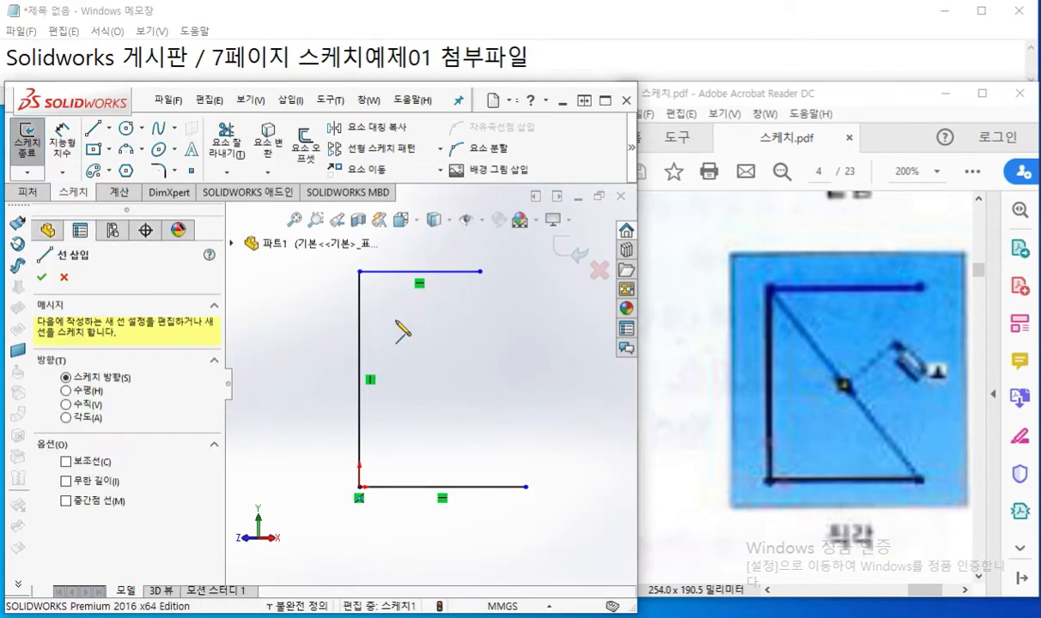
left_click(359, 273)
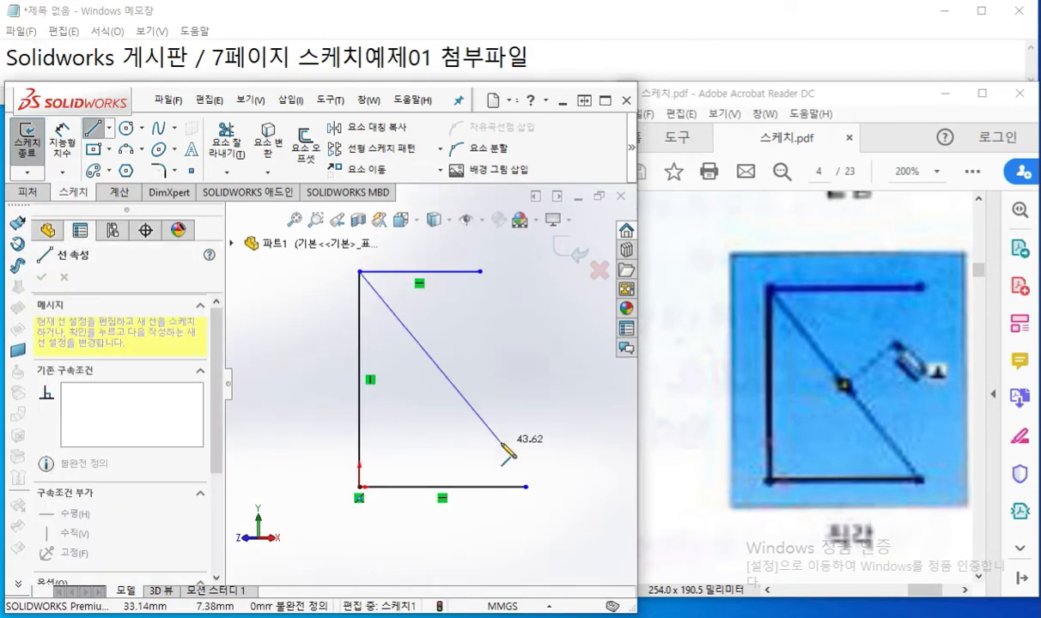
left_click(526, 486)
right_click(569, 352)
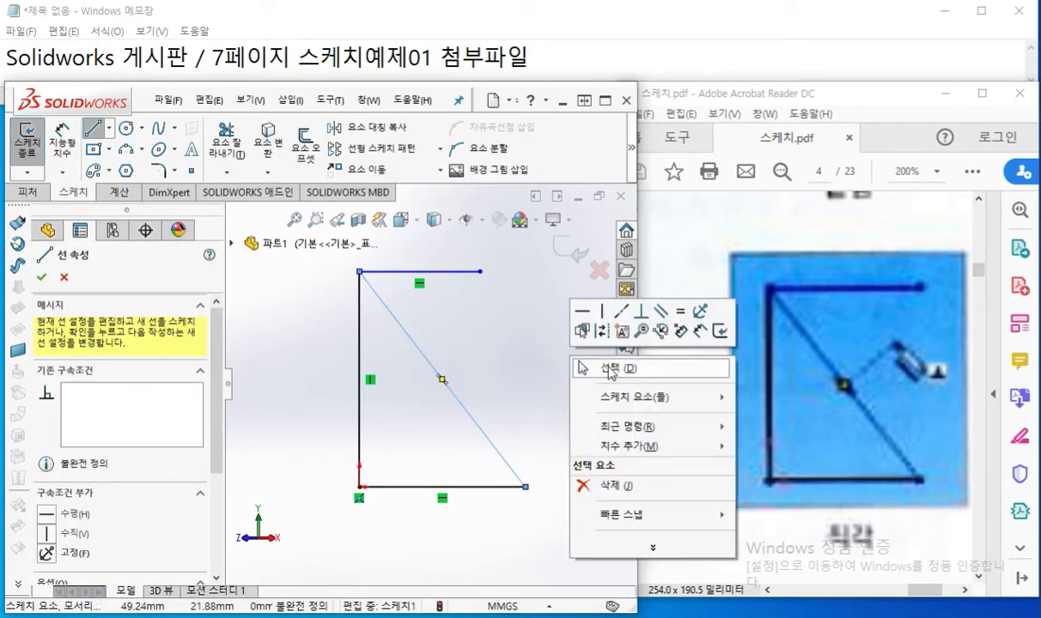
left_click(584, 365)
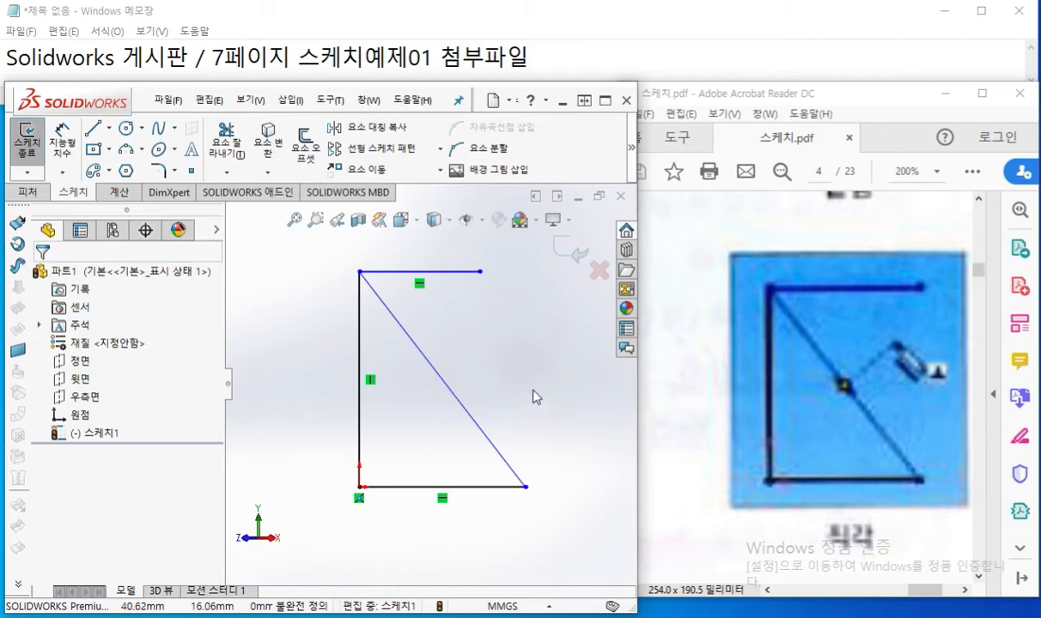
Mark the upper line with a circle and arrow, the vertical and bottom lines with double ticks, the diagonal with an X, and clear everything
key("F12")
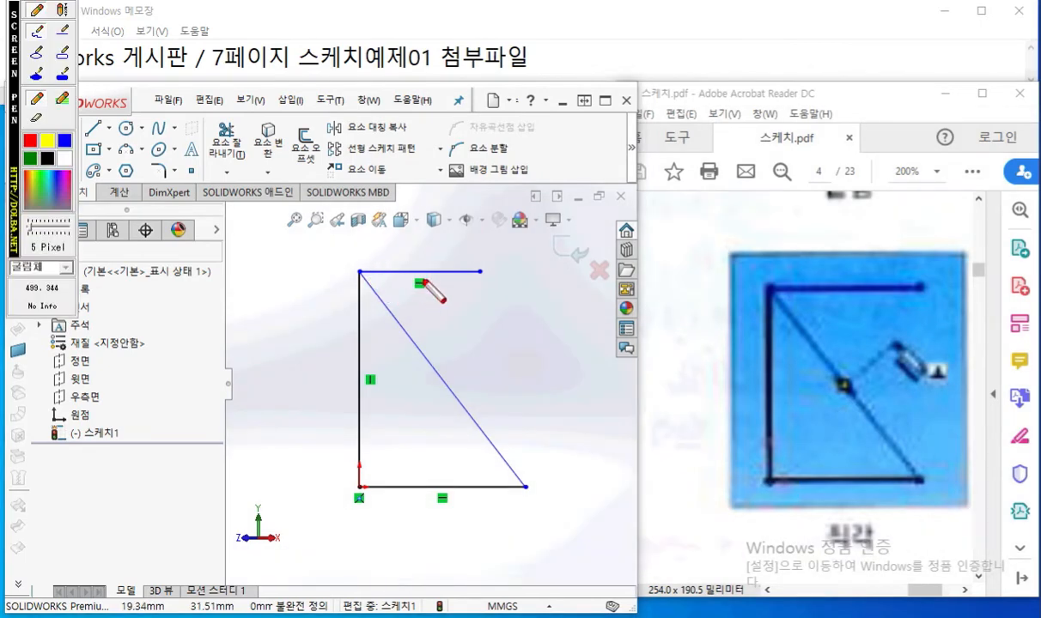
mouse_move(432, 260)
left_mouse_down()
mouse_move(441, 281)
mouse_move(427, 257)
left_mouse_up()
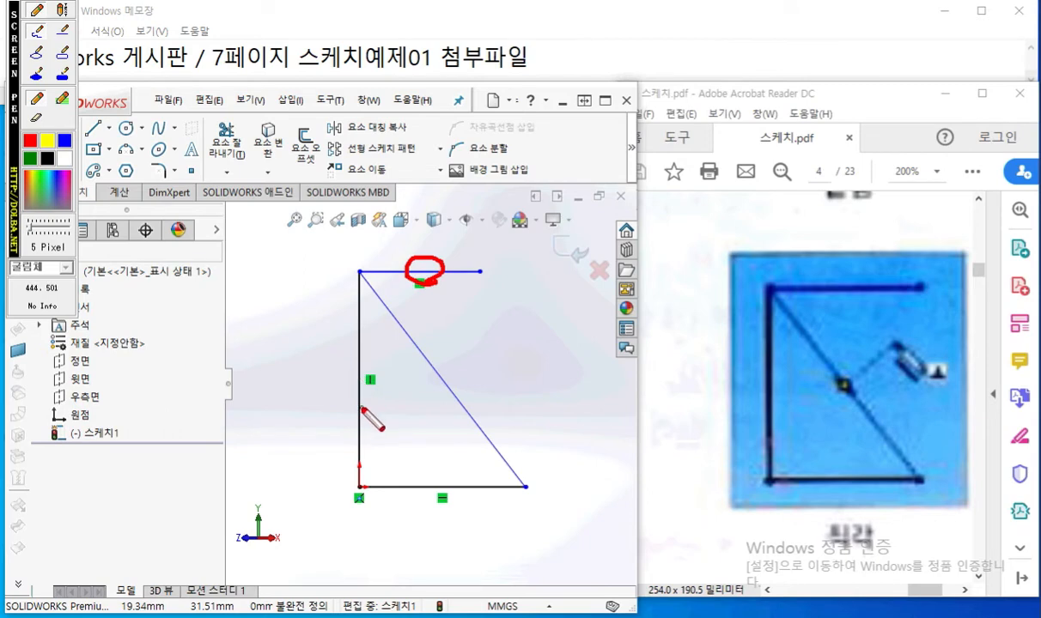
left_click_drag(345, 400, 367, 411)
left_click_drag(469, 475, 482, 503)
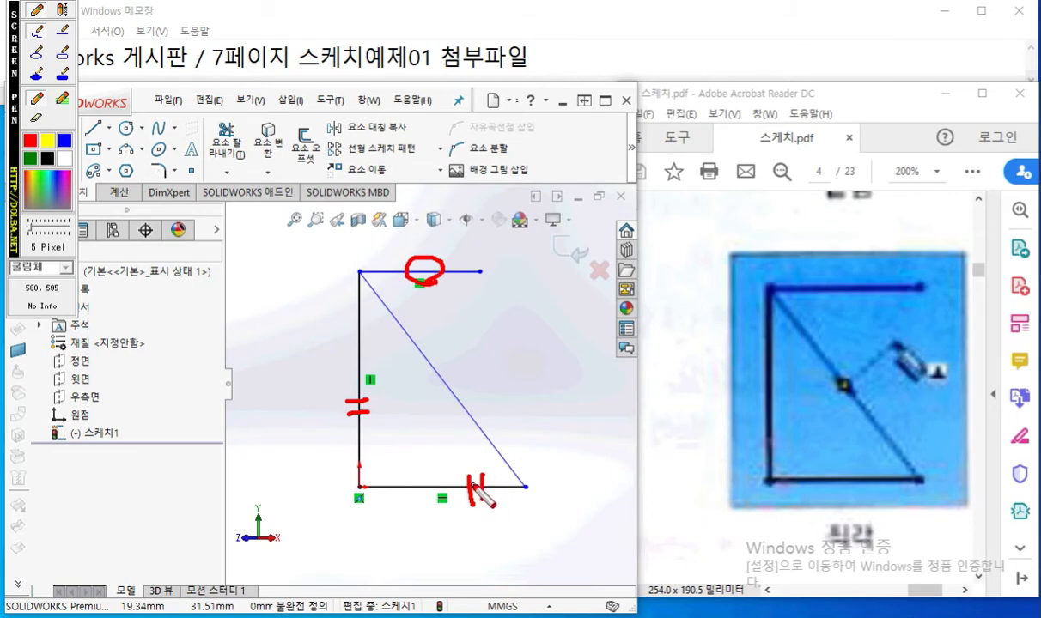
mouse_move(461, 372)
left_mouse_down()
mouse_move(434, 404)
mouse_move(462, 395)
left_mouse_up()
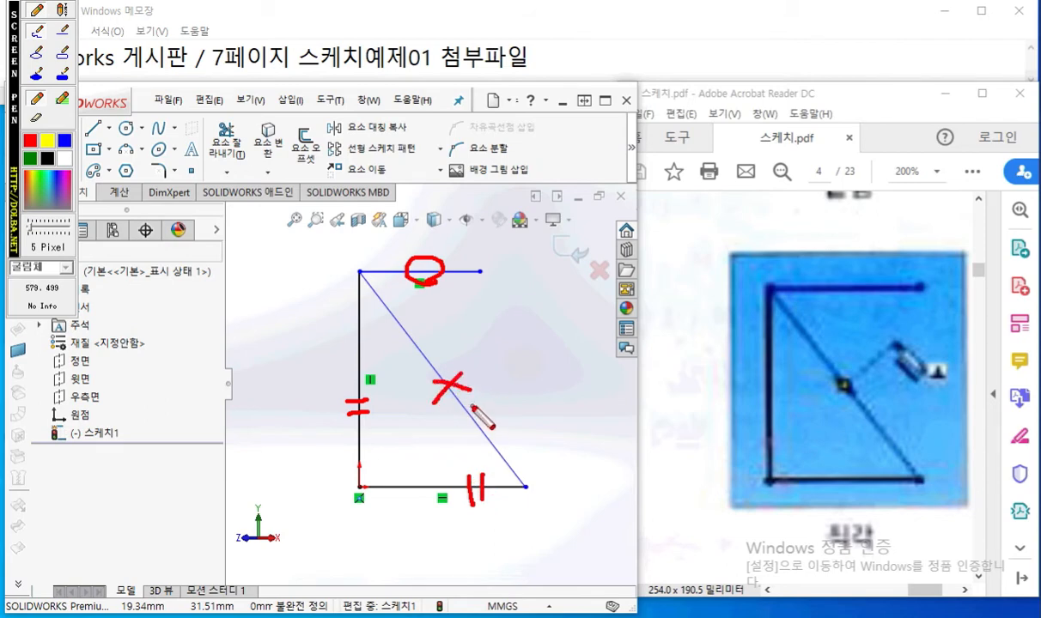
mouse_move(429, 277)
left_mouse_down()
mouse_move(443, 286)
mouse_move(432, 319)
mouse_move(457, 312)
left_mouse_up()
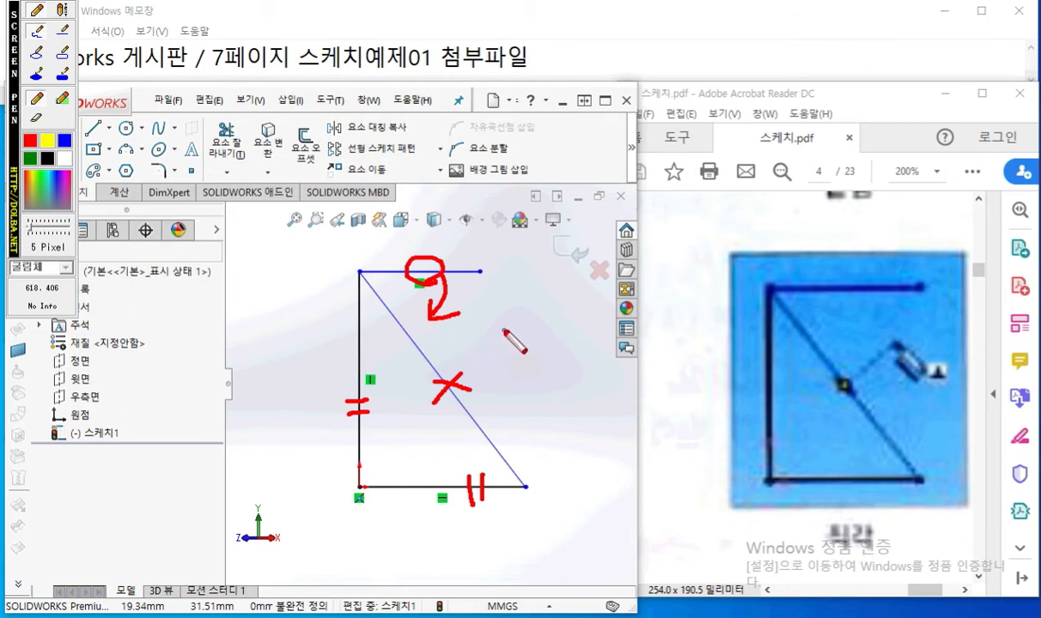
key("Escape")
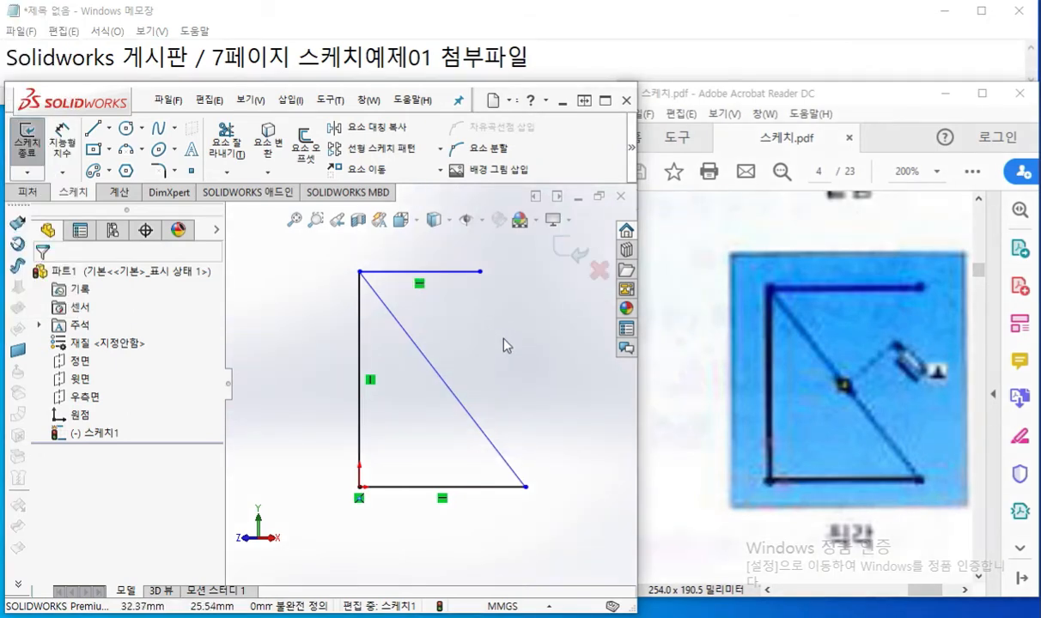
Mark start point 1, a dashed path to point 2 on the diagonal and a perpendicular symbol in red, and clear the marks
key("F12")
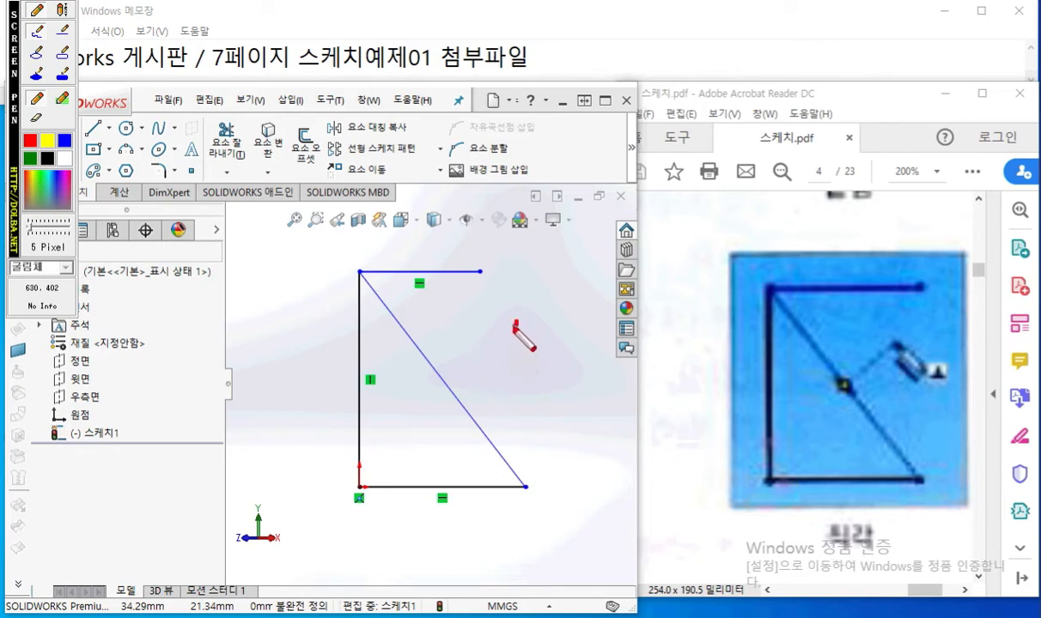
mouse_move(532, 293)
left_mouse_down()
mouse_move(526, 283)
mouse_move(547, 295)
mouse_move(535, 301)
left_mouse_up()
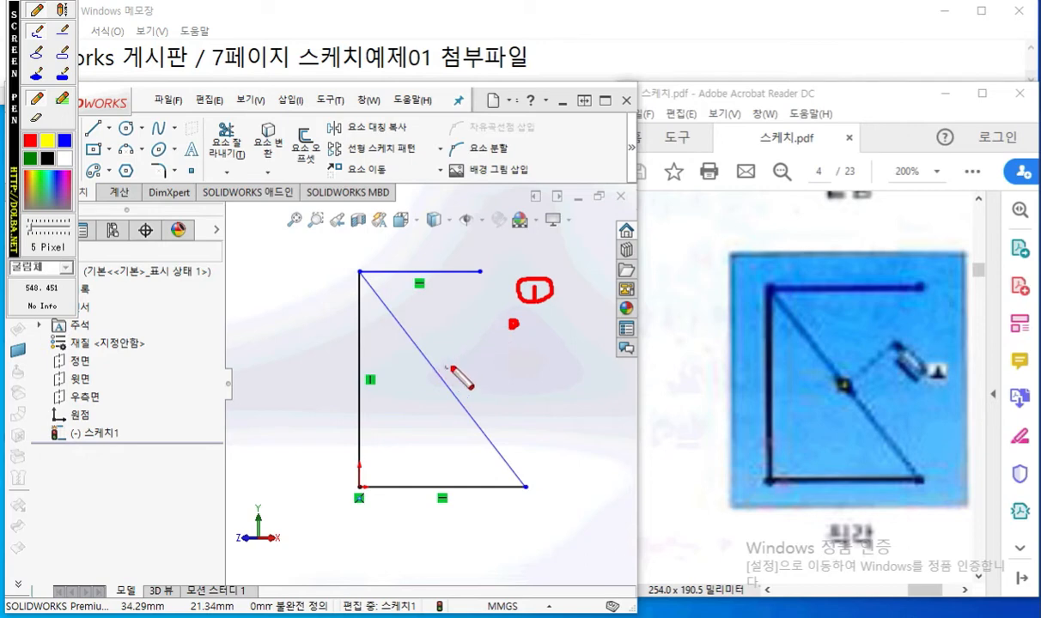
left_click(499, 330)
left_click_drag(486, 343, 483, 345)
left_click_drag(474, 350, 468, 353)
mouse_move(455, 358)
left_mouse_down()
mouse_move(437, 370)
mouse_move(469, 395)
mouse_move(503, 392)
left_mouse_up()
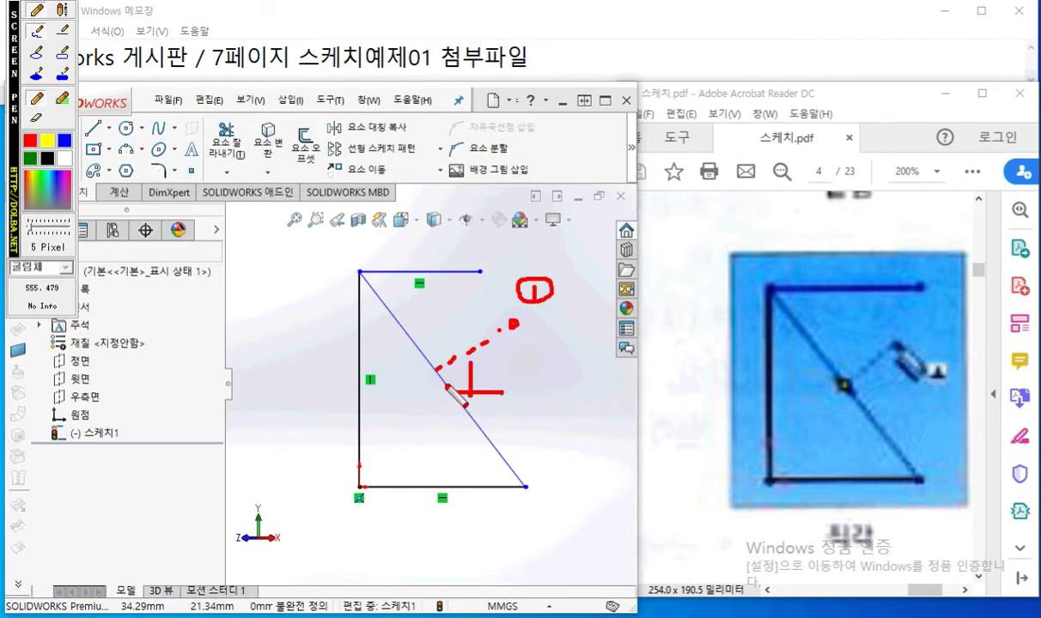
mouse_move(398, 384)
left_mouse_down()
mouse_move(418, 389)
mouse_move(409, 371)
mouse_move(421, 368)
mouse_move(429, 394)
left_mouse_up()
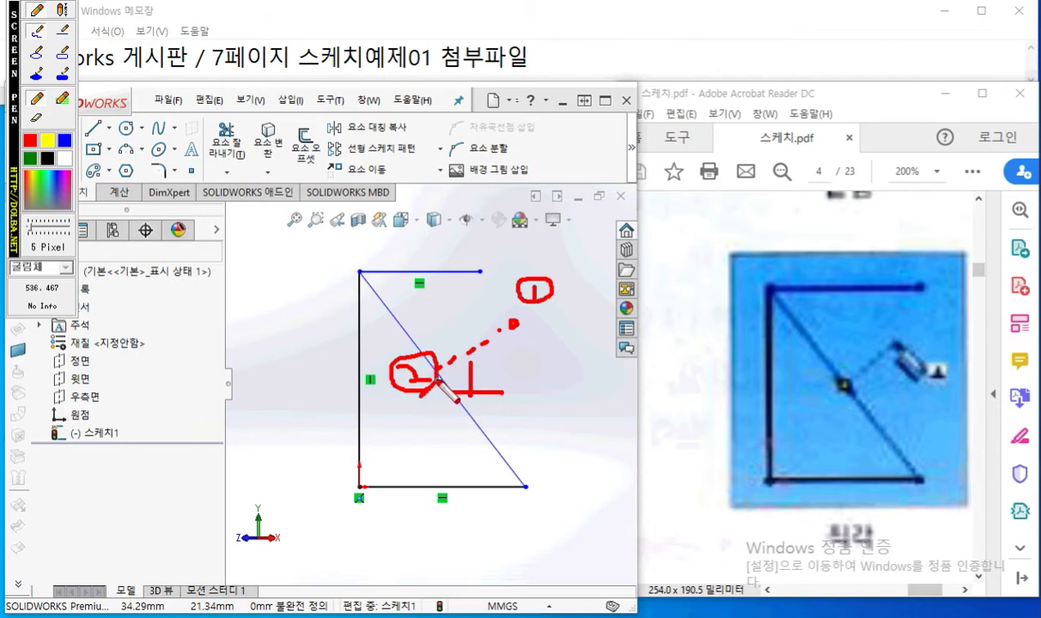
key("Escape")
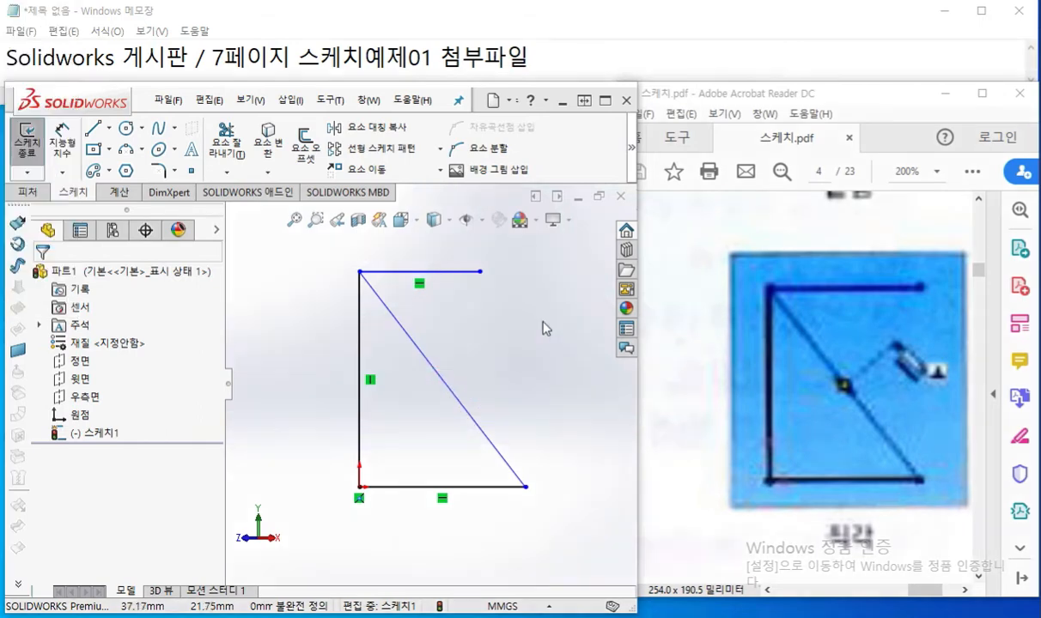
right_click_drag(522, 324, 467, 326)
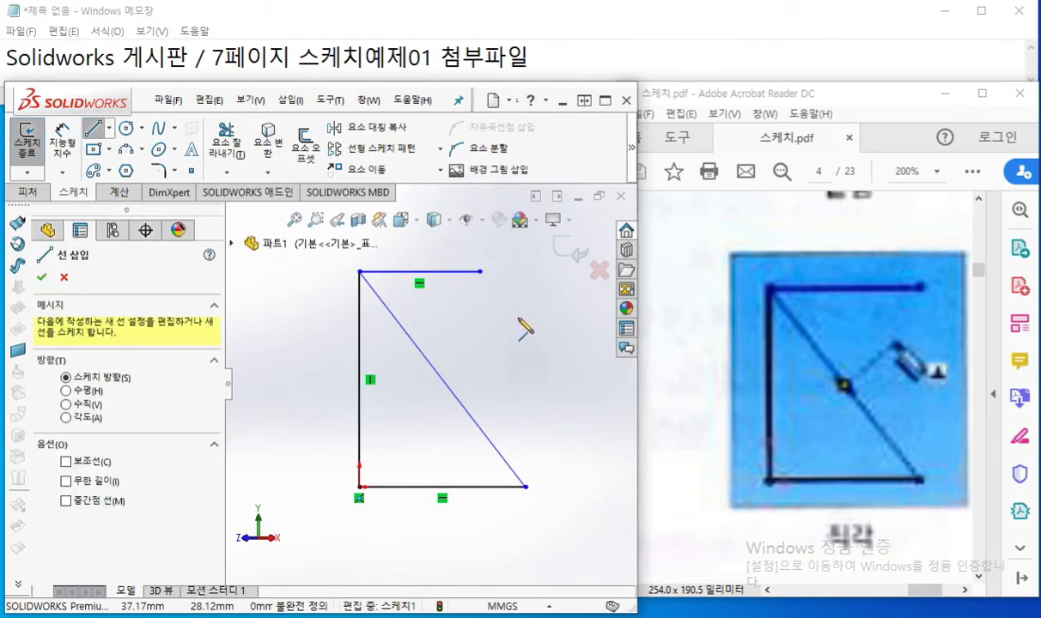
left_click(518, 319)
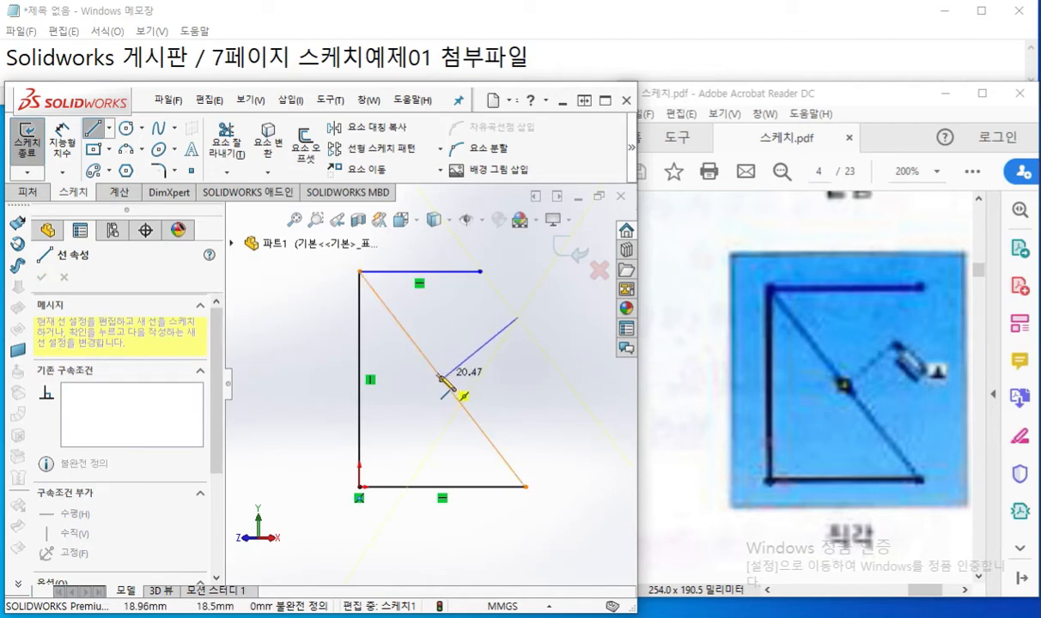
scroll(441, 380, "down", 3)
scroll(443, 386, "down", 1)
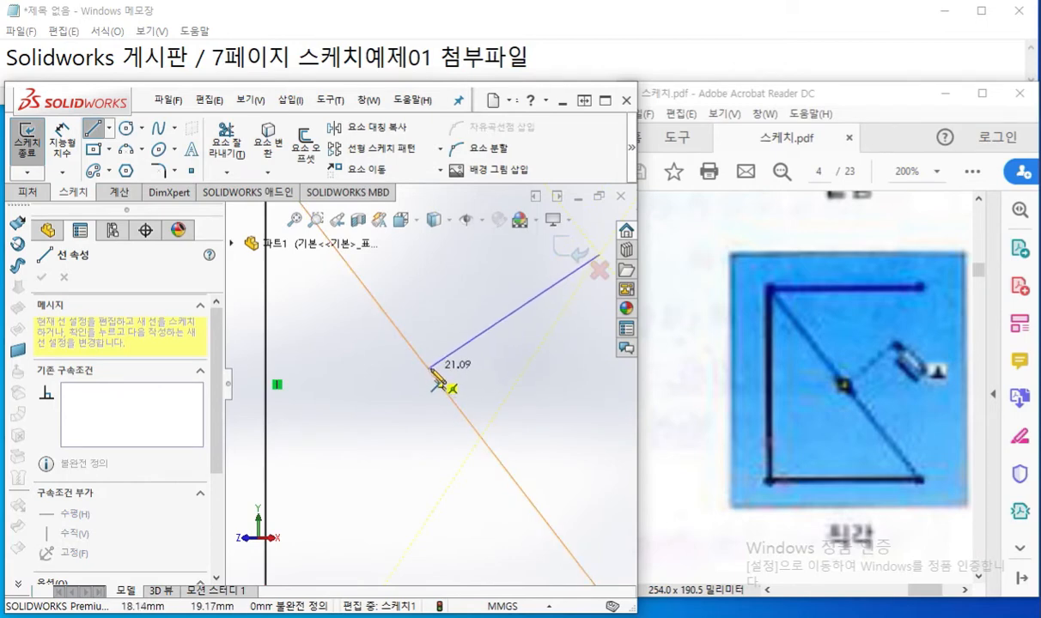
scroll(439, 378, "up", 3)
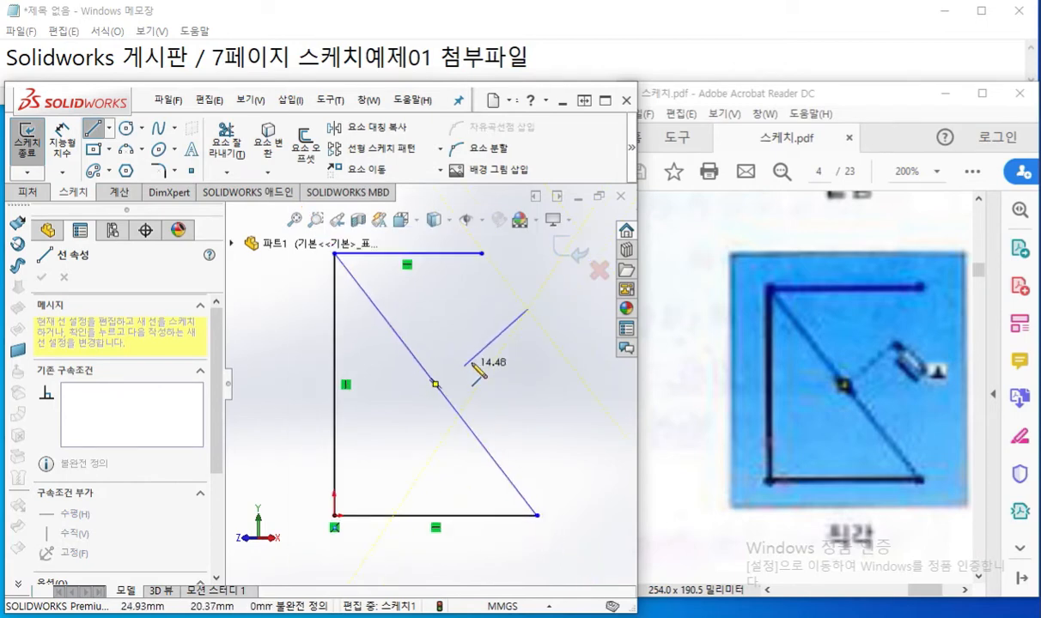
key("Escape")
Start a line in the open area to the right of the diagonal and bring it perpendicular onto the diagonal
middle_click_drag(505, 367, 448, 332, "ctrl")
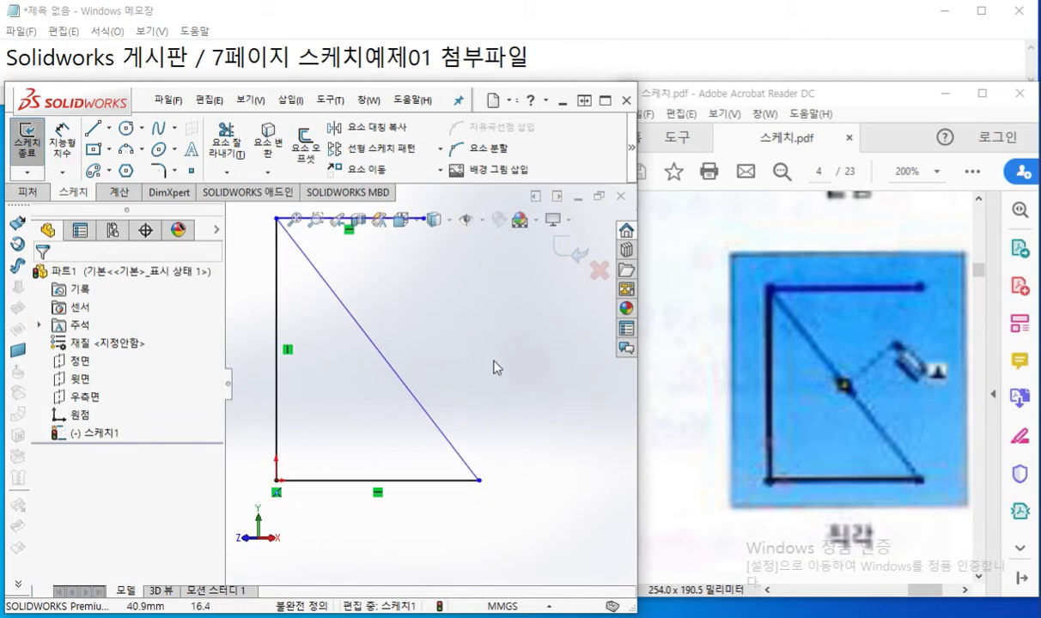
key("l")
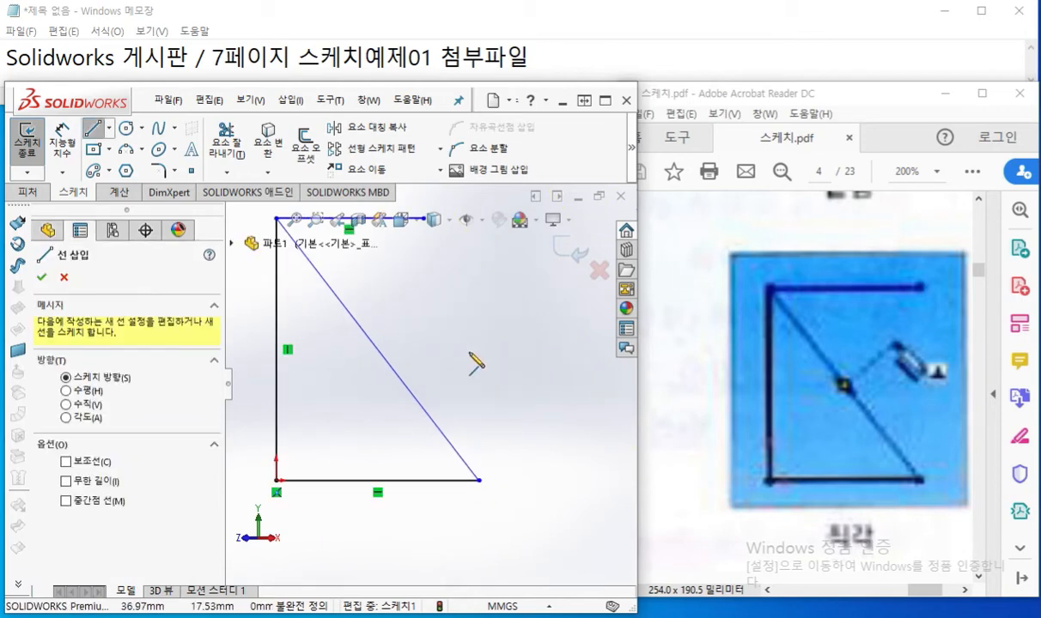
left_click(468, 353)
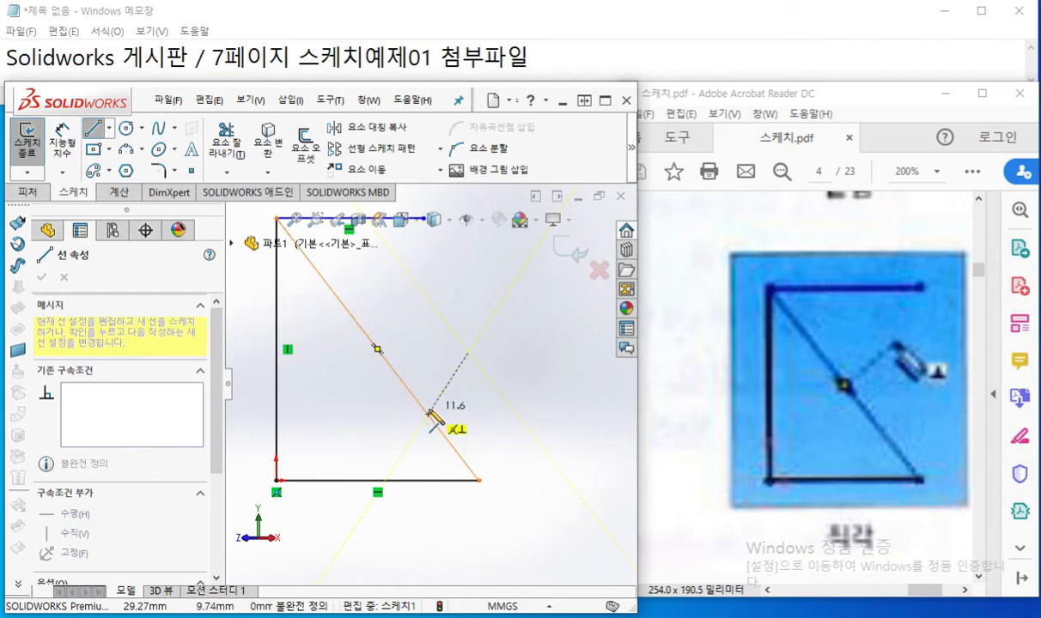
scroll(431, 418, "down", 2)
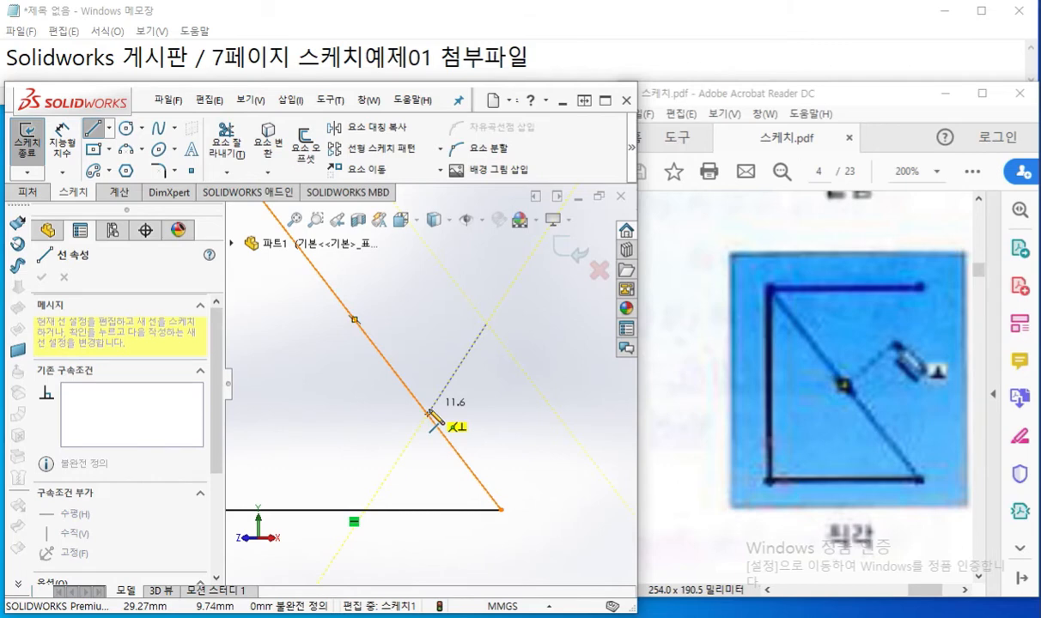
Trace the perpendicular line and the diagonal in red, circle their ends, add a perpendicular symbol, and clear the marks
key("F12")
mouse_move(487, 327)
left_mouse_down()
mouse_move(436, 415)
mouse_move(427, 402)
left_mouse_up()
mouse_move(295, 243)
left_mouse_down()
mouse_move(378, 369)
mouse_move(492, 495)
left_mouse_up()
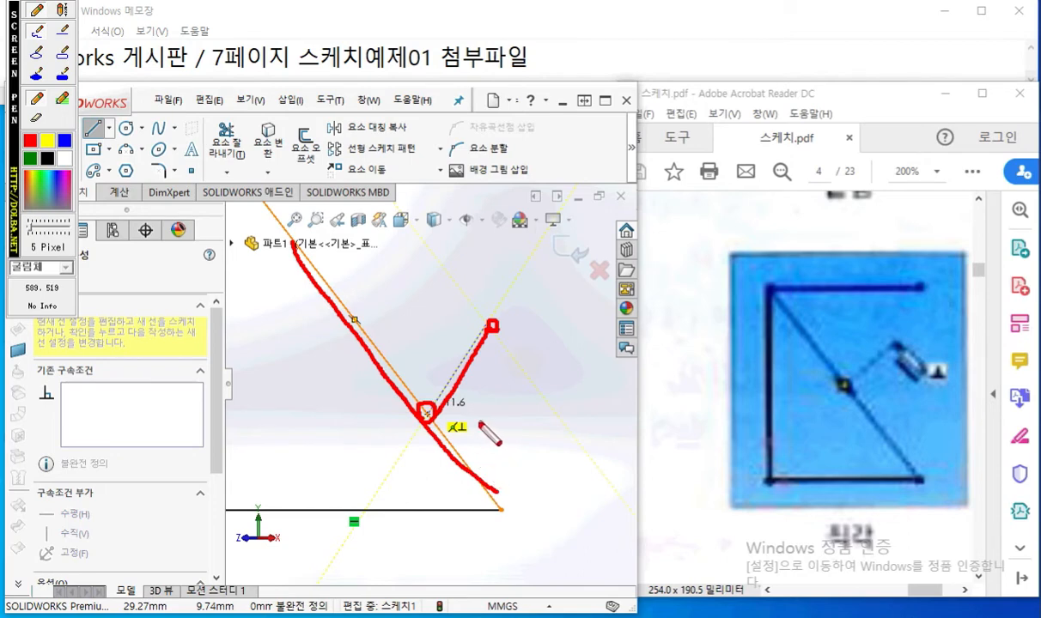
mouse_move(478, 409)
left_mouse_down()
mouse_move(478, 436)
mouse_move(497, 438)
left_mouse_up()
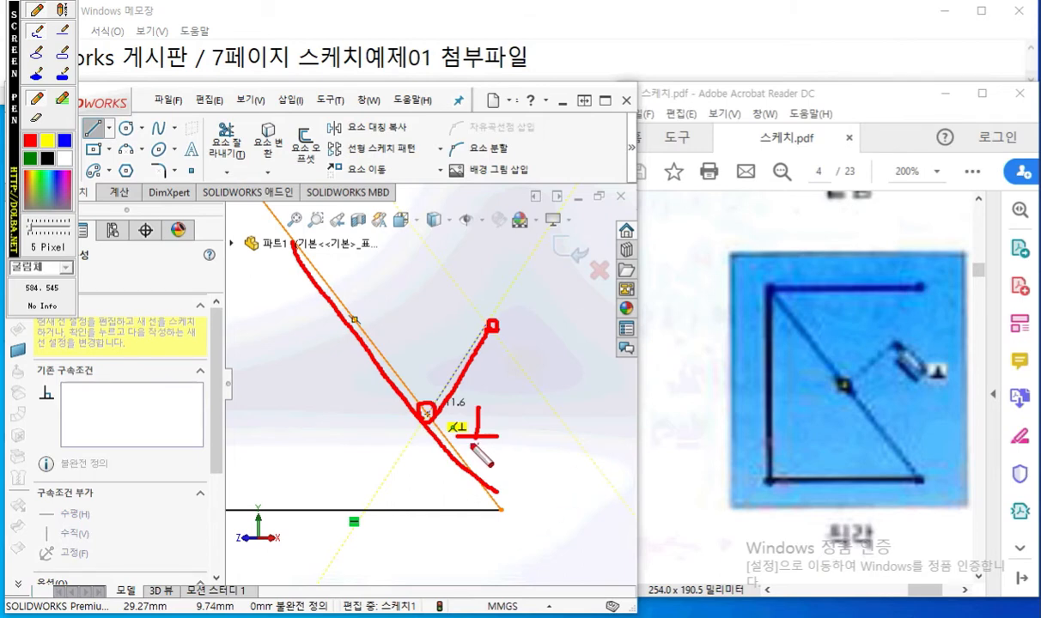
key("Escape")
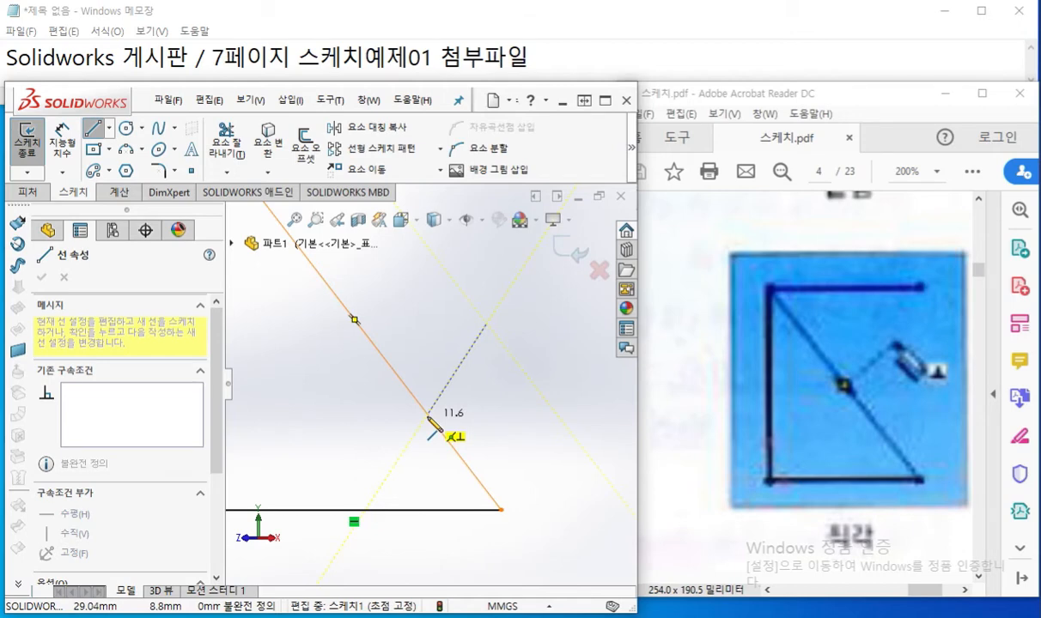
Finish the line, about 11.6 mm long, perpendicular and coincident on the diagonal, ending the Line tool
left_click(427, 416)
right_click(501, 411)
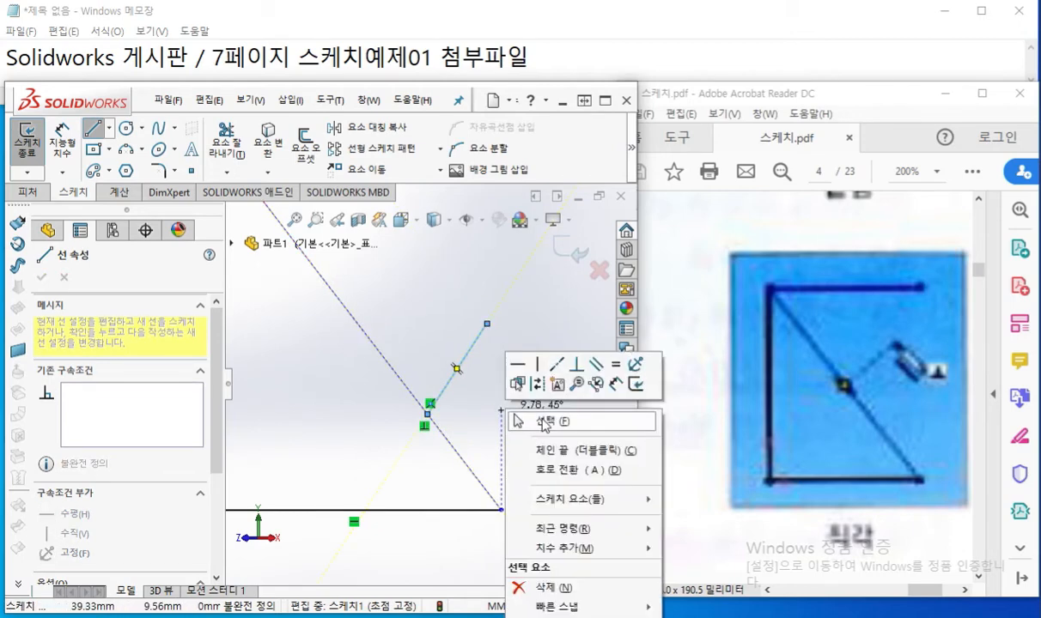
left_click(543, 423)
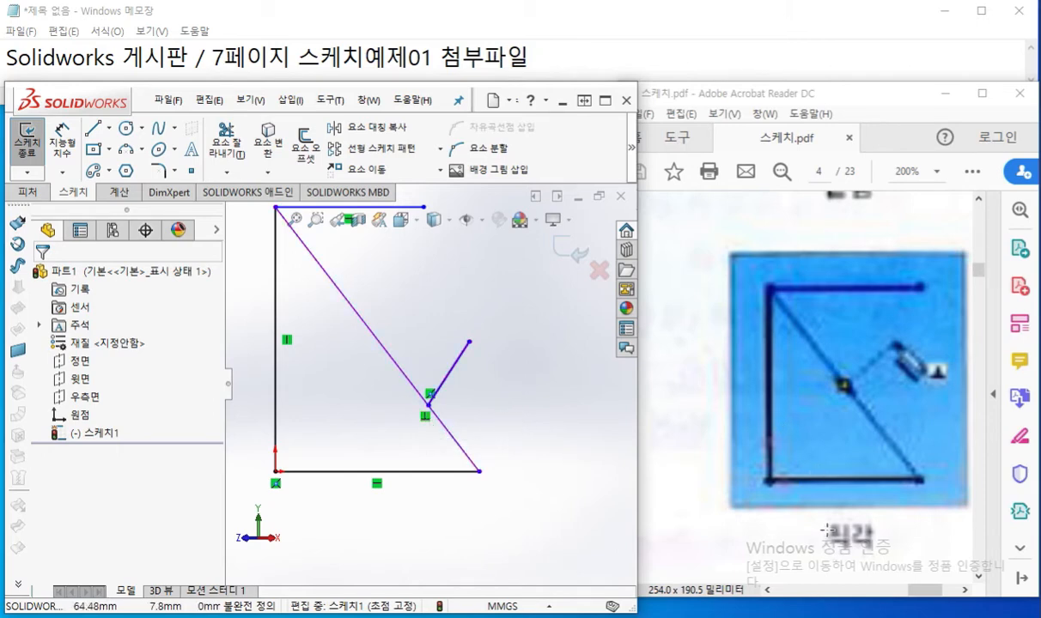
Show page 5 of 스케치.pdf and enlarge its 수평 figure to 125%
left_click_drag(931, 590, 858, 593)
scroll(844, 452, "down", 6, "ctrl")
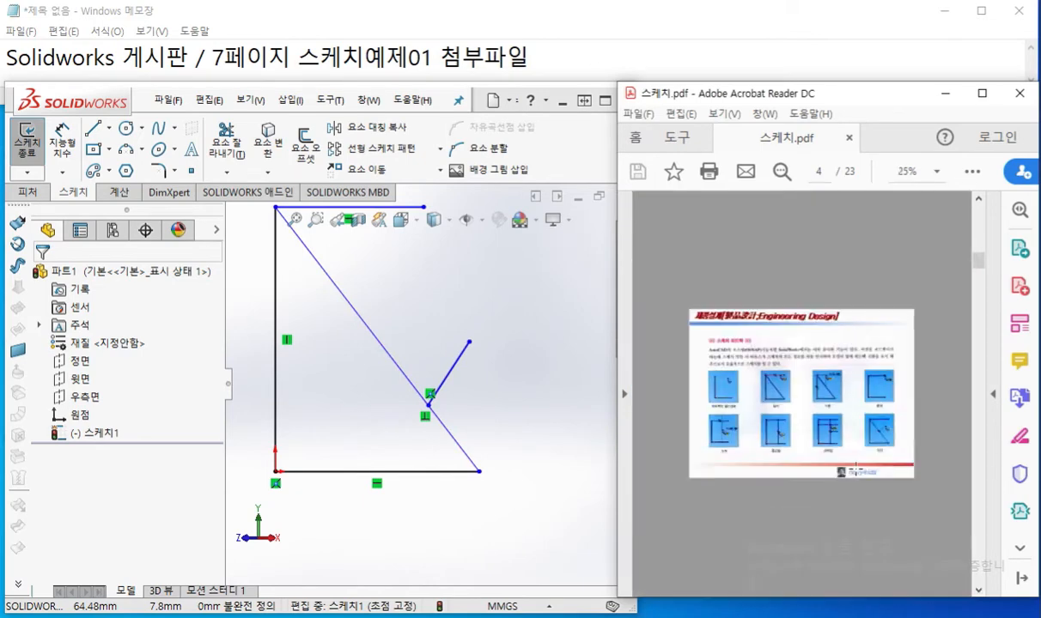
scroll(718, 363, "up", 3, "ctrl")
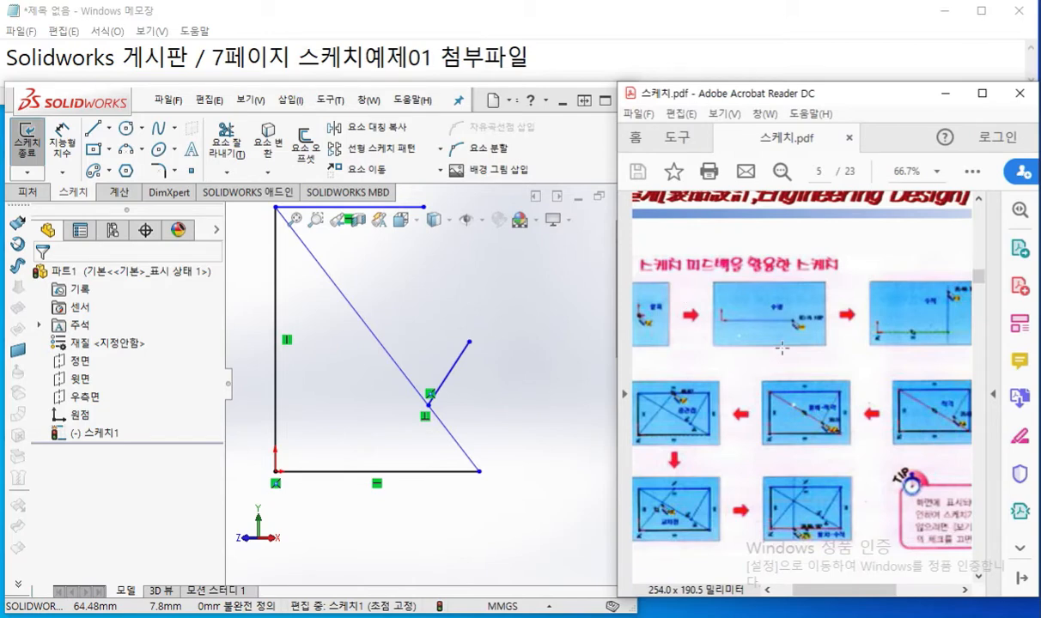
scroll(764, 302, "up", 1, "ctrl")
scroll(763, 302, "up", 1, "ctrl")
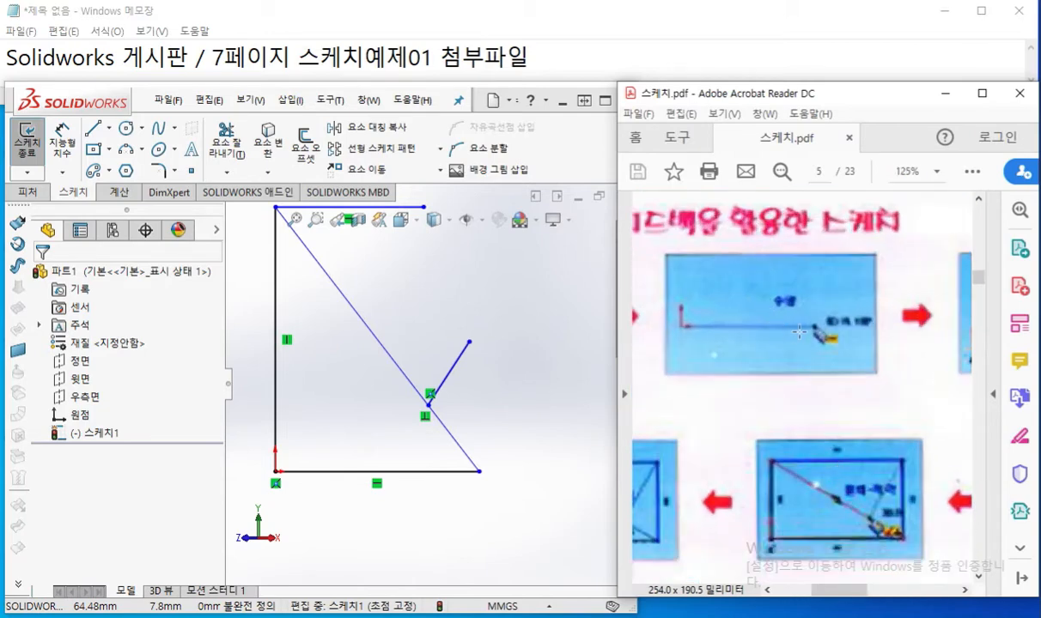
scroll(802, 387, "up", 1)
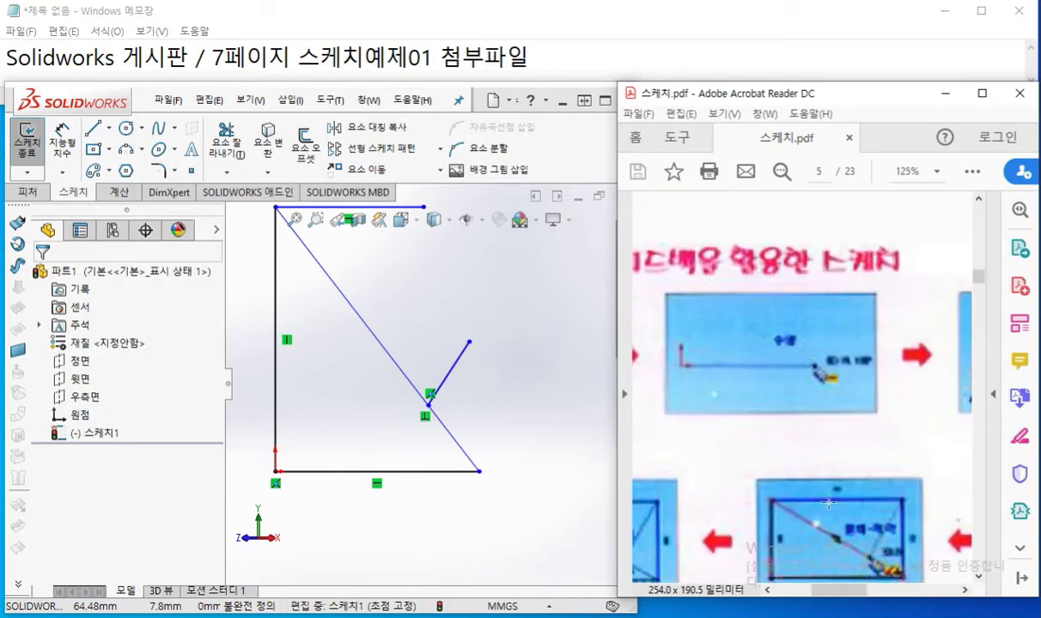
Write 수평 in red over the page 5 horizontal-line figure, circle both ends of its line, and clear the marks
left_click_drag(867, 594, 837, 598)
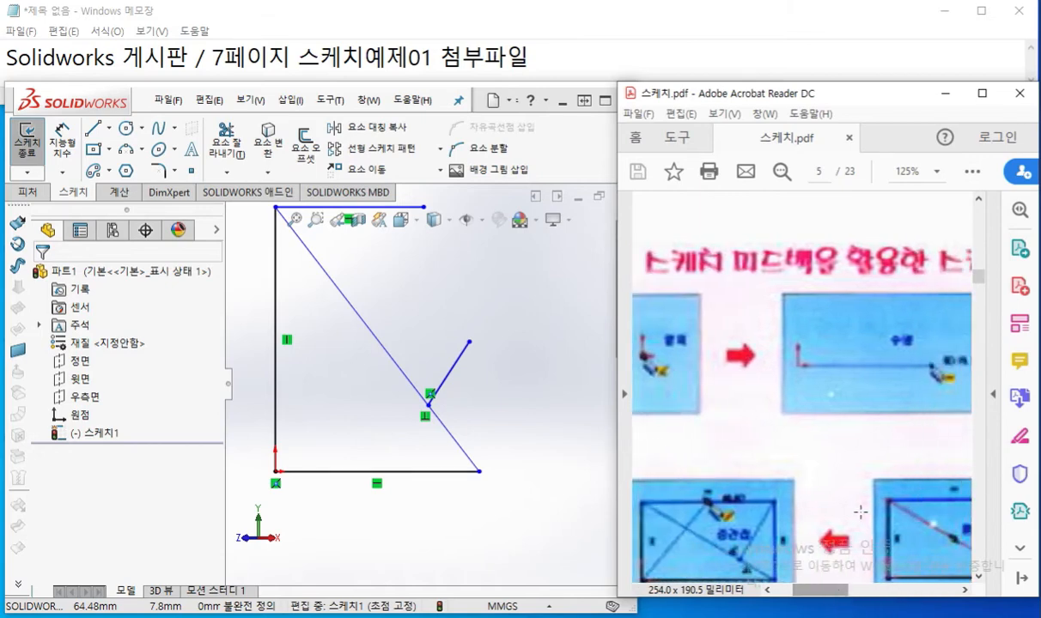
key("F12")
mouse_move(891, 307)
left_mouse_down()
mouse_move(867, 327)
mouse_move(898, 335)
left_mouse_up()
left_click_drag(890, 337, 890, 351)
left_click_drag(908, 311, 931, 311)
left_click_drag(920, 313, 917, 331)
mouse_move(926, 314)
left_mouse_down()
mouse_move(925, 332)
mouse_move(943, 318)
left_mouse_up()
mouse_move(933, 328)
left_mouse_down()
mouse_move(942, 327)
mouse_move(937, 341)
left_mouse_up()
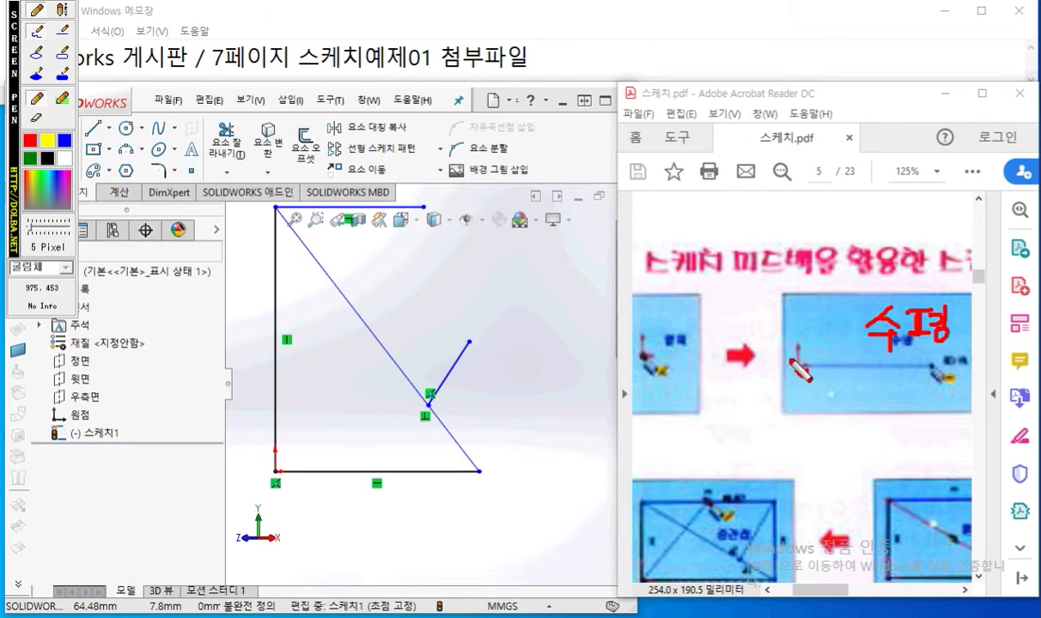
left_click_drag(793, 369, 799, 368)
mouse_move(944, 354)
left_mouse_down()
mouse_move(927, 382)
mouse_move(960, 369)
mouse_move(961, 389)
left_mouse_up()
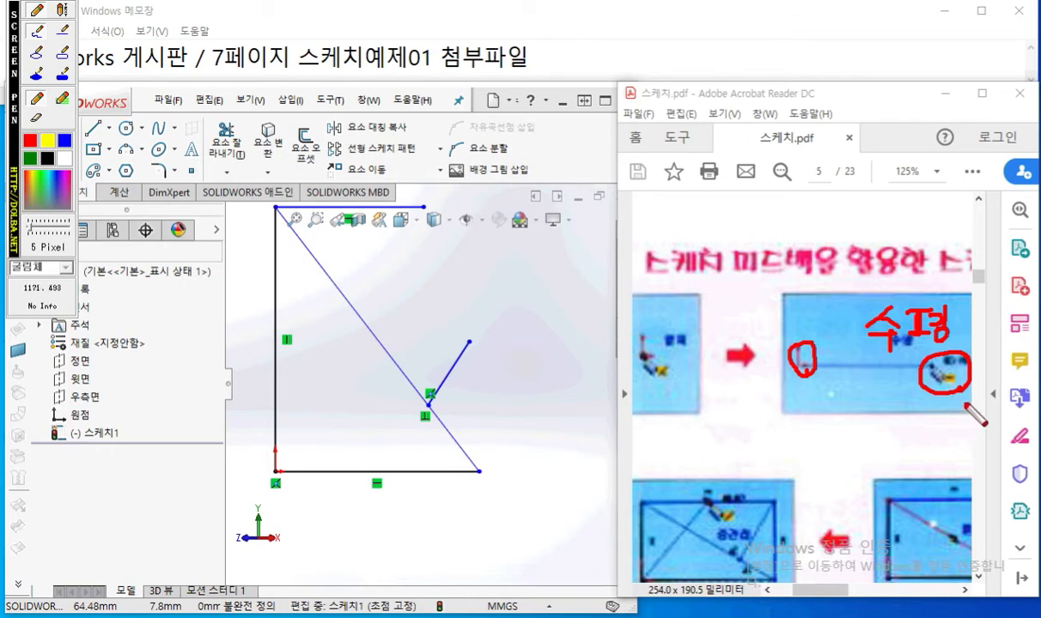
key("Escape")
Look through the remaining sketch feedback figures on page 5 of 스케치.pdf, finishing with the page at 50%
left_click_drag(831, 591, 930, 594)
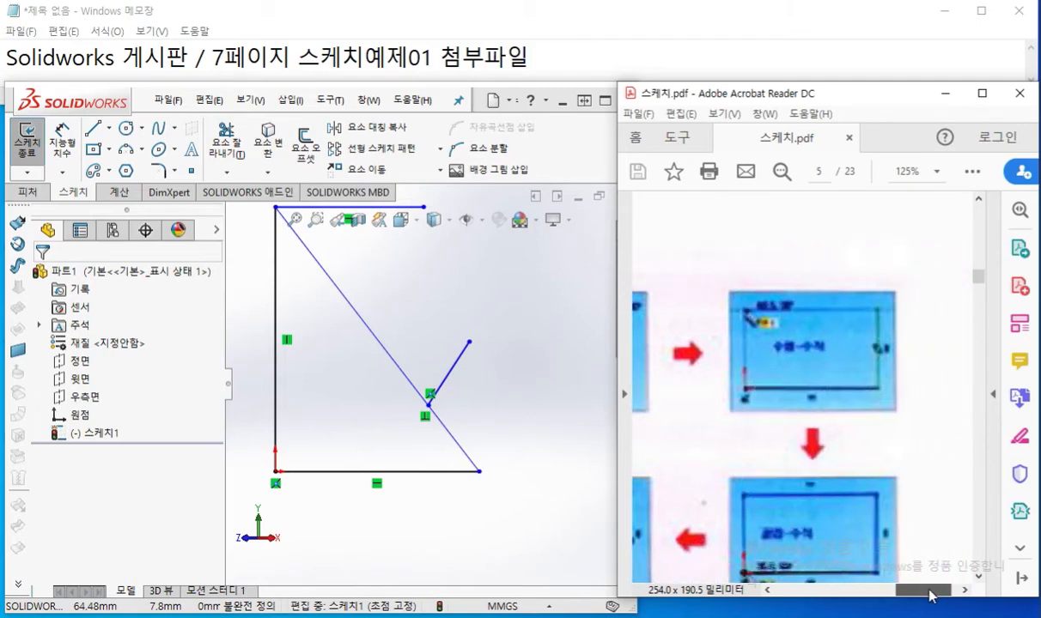
left_click_drag(930, 594, 810, 594)
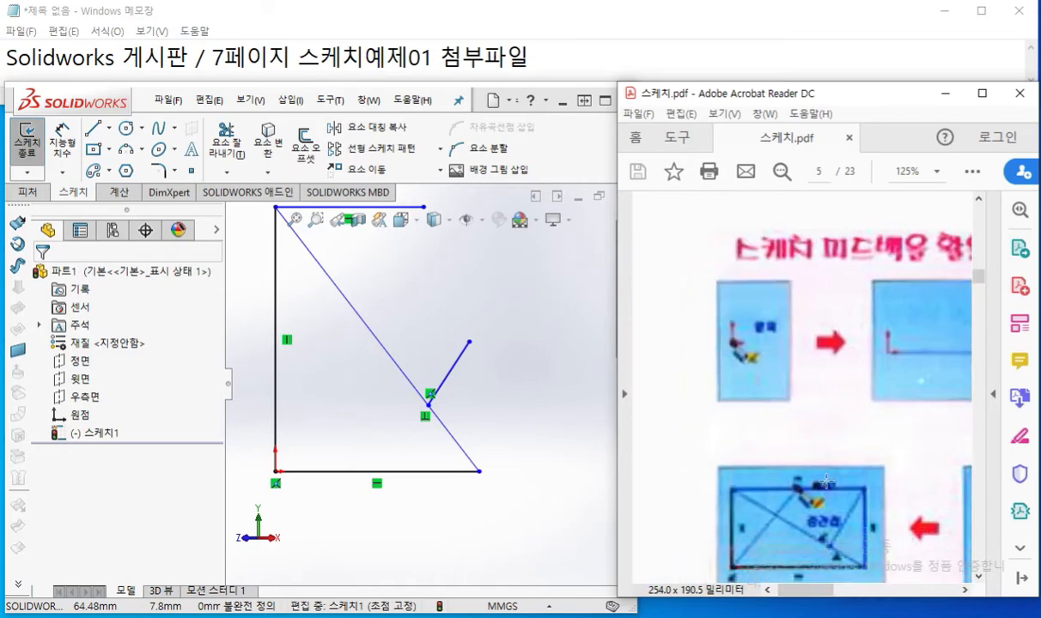
scroll(826, 490, "down", 3)
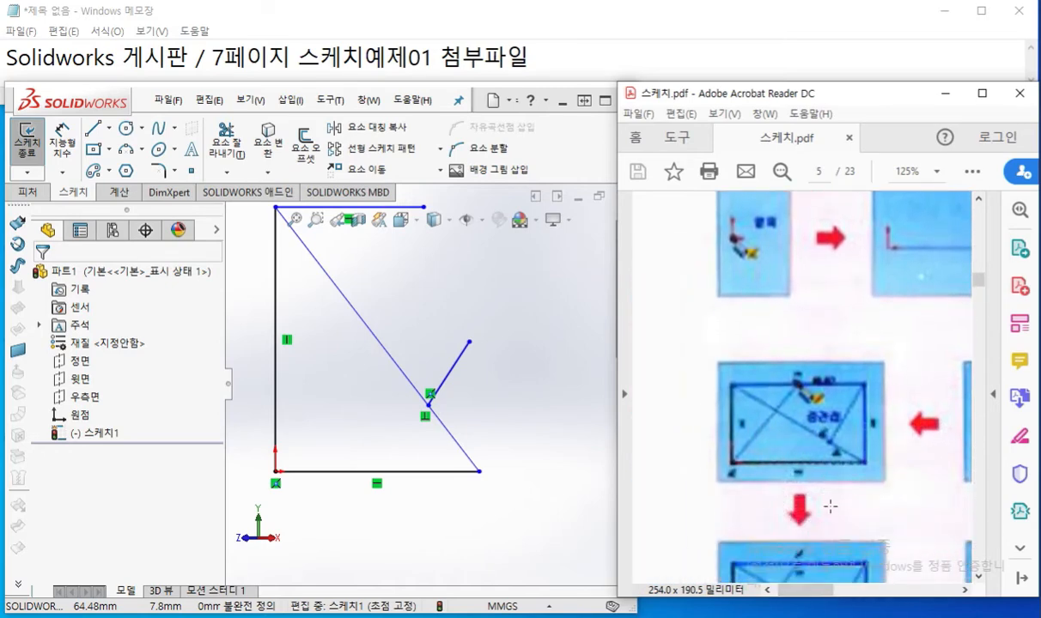
mouse_move(813, 592)
left_mouse_down()
mouse_move(936, 601)
mouse_move(828, 596)
left_mouse_up()
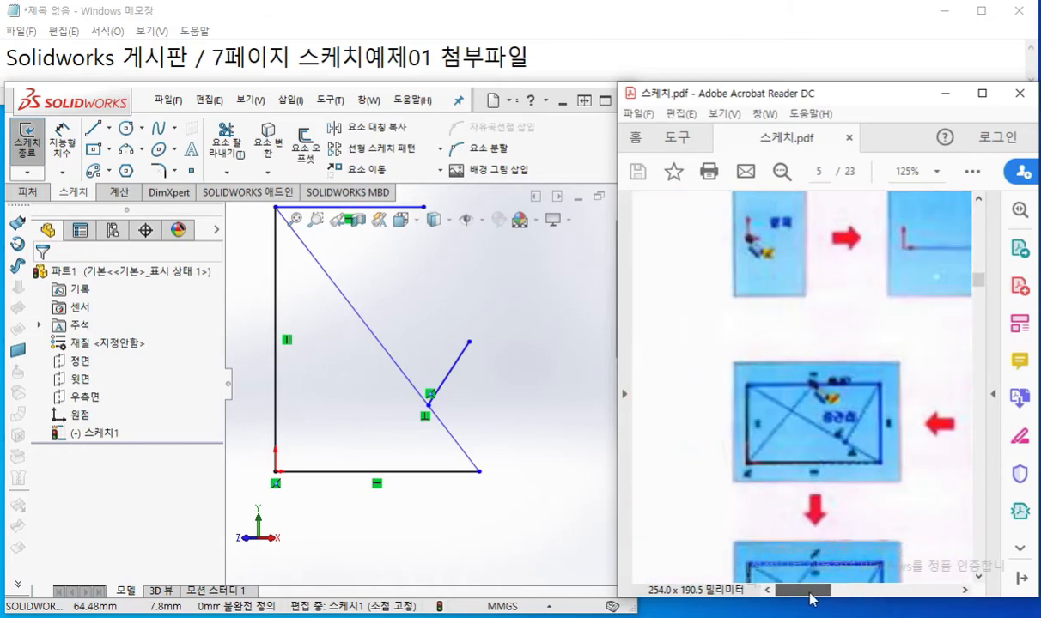
scroll(828, 597, "down", 3)
left_click_drag(828, 597, 881, 593)
scroll(849, 472, "down", 5, "ctrl")
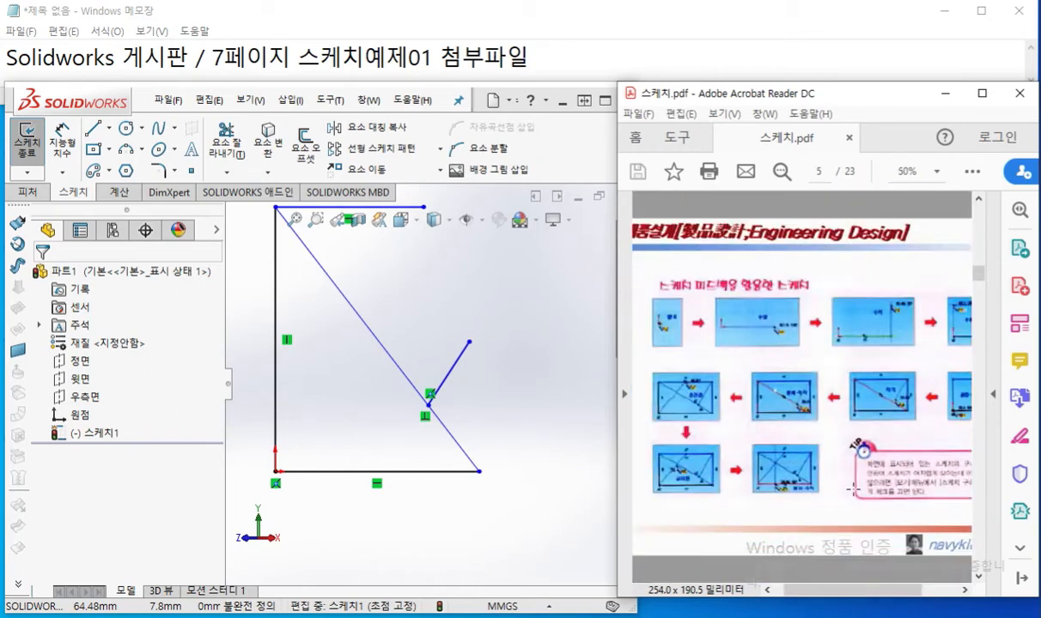
Show the page 6 section of 스케치.pdf on deleting and selecting sketch elements at 66.7%
scroll(806, 468, "down", 3)
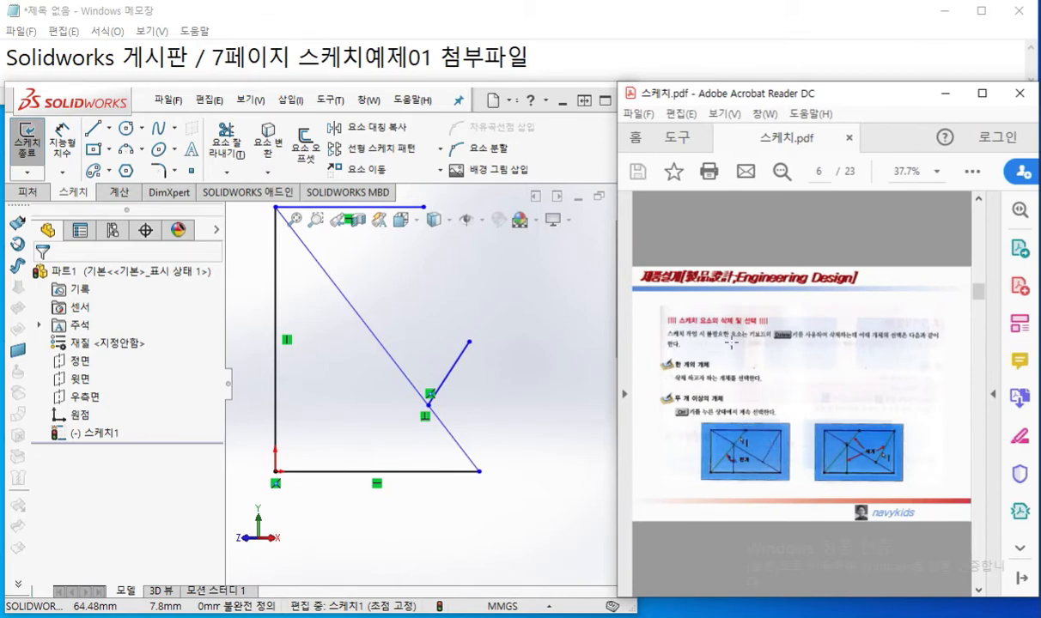
scroll(699, 357, "up", 1, "ctrl")
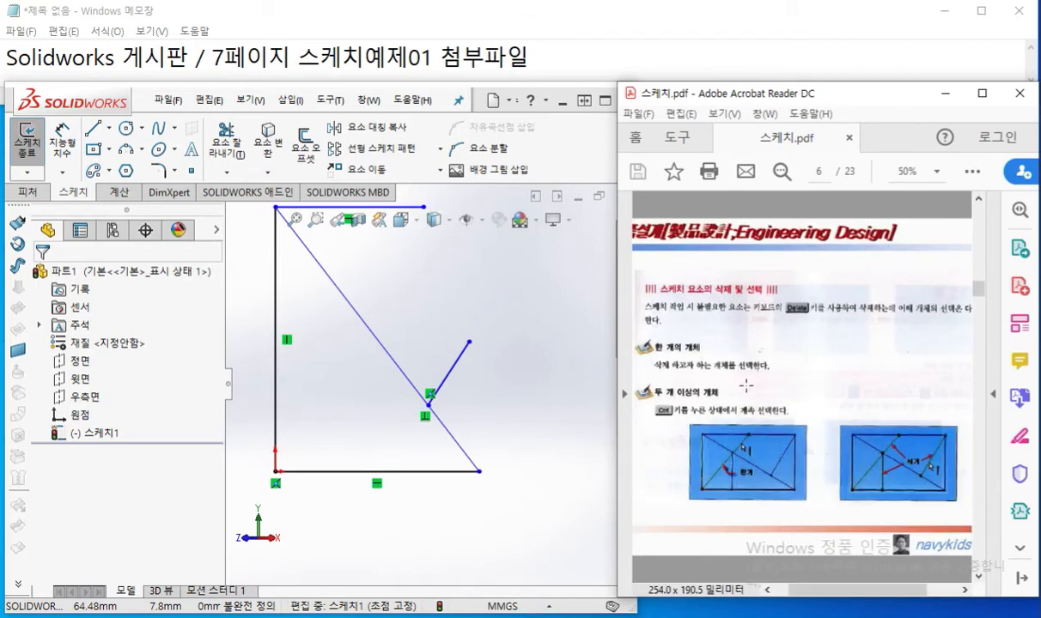
scroll(709, 400, "up", 1, "ctrl")
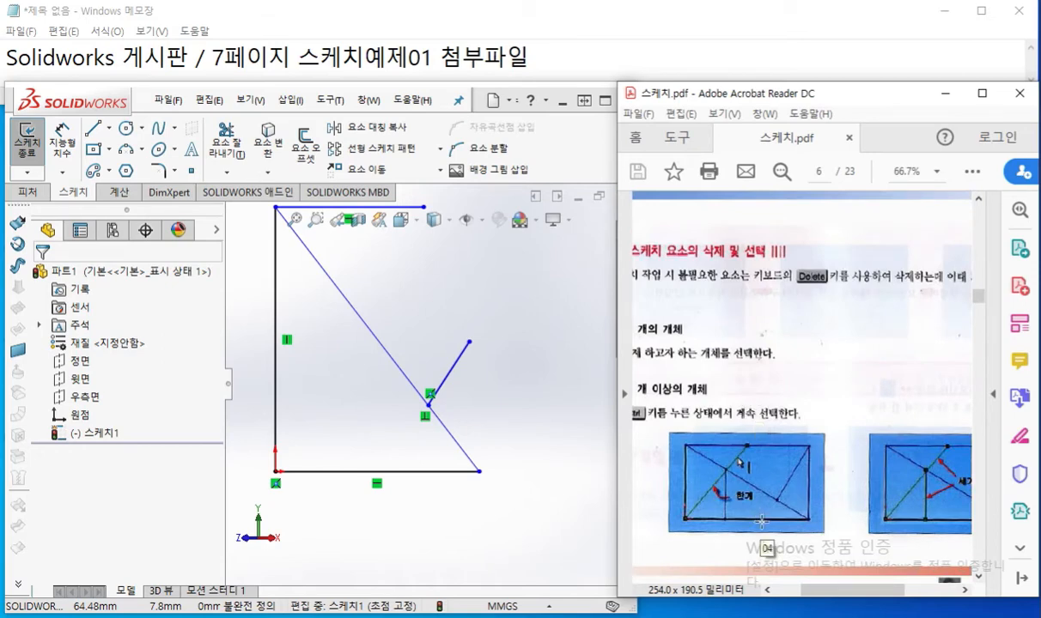
Delete the short line perpendicular to the diagonal in the SOLIDWORKS sketch, and undo the deletion
left_click(505, 382)
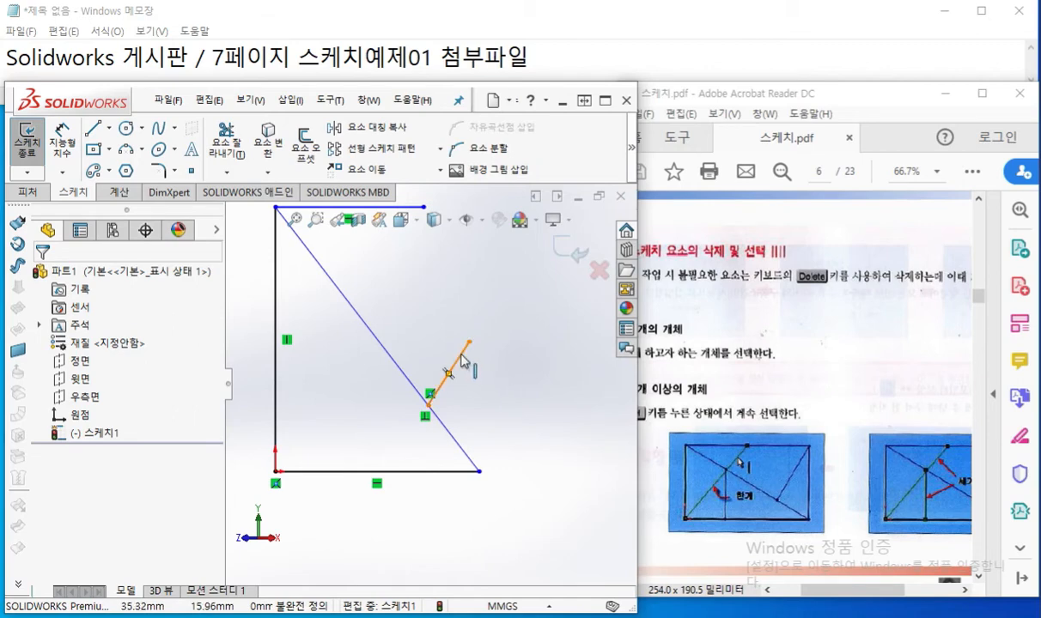
left_click(464, 362)
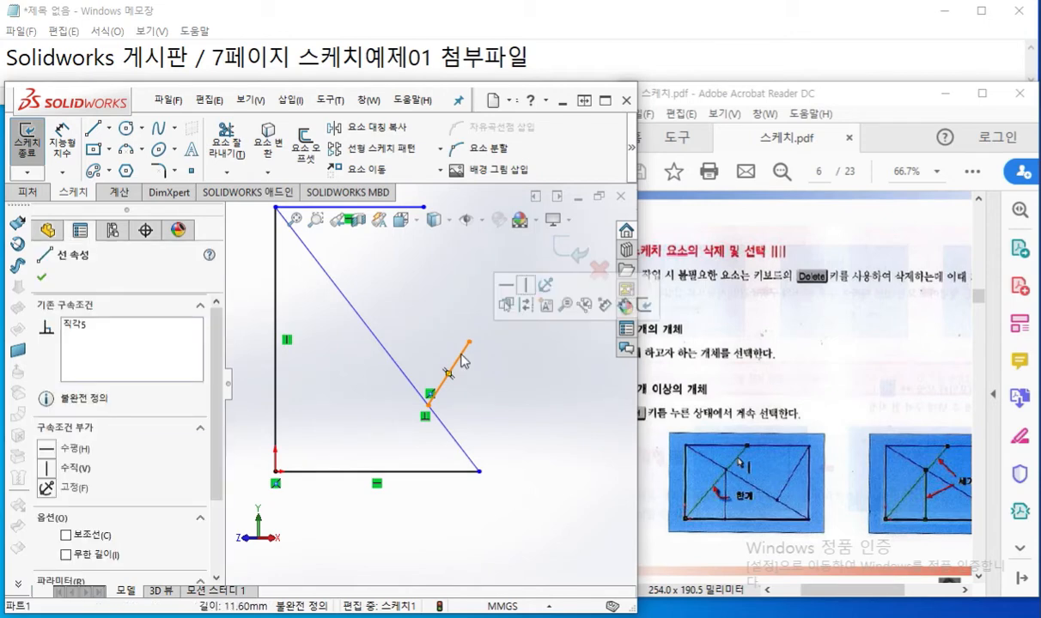
right_click(465, 361)
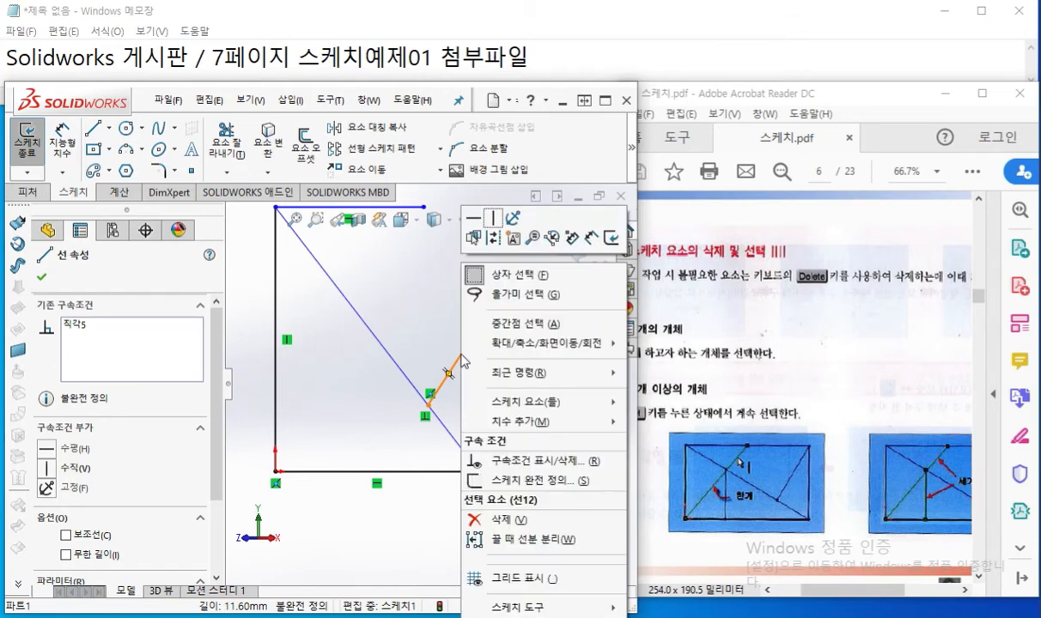
left_click(505, 521)
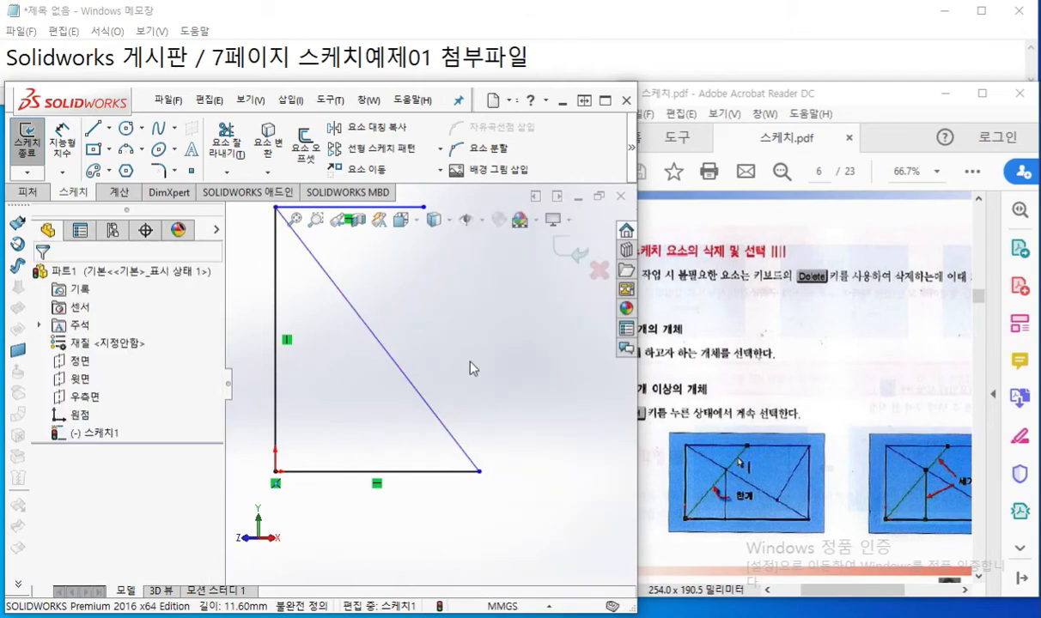
key("ctrl+z")
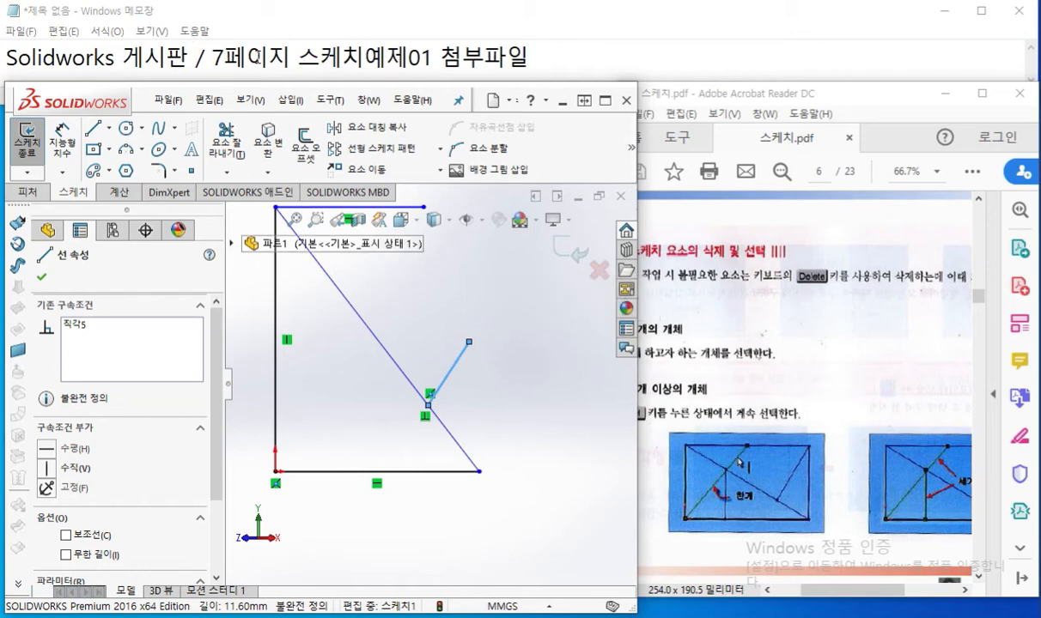
Search the keyboard shortcut customization for 삭제 to look up the delete command's shortcut
left_click(330, 101)
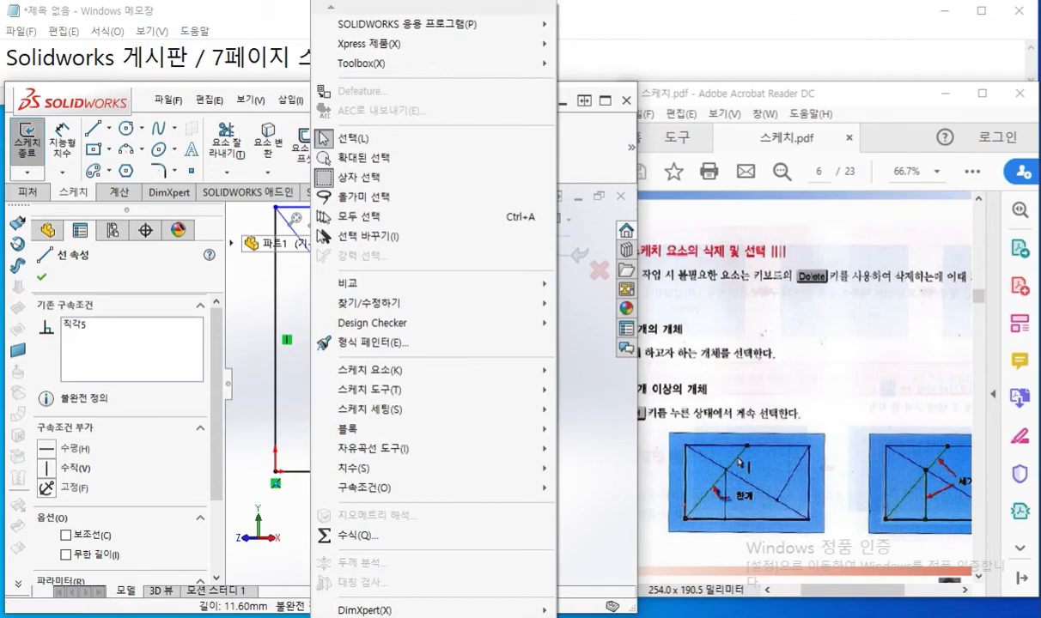
scroll(361, 581, "down", 5)
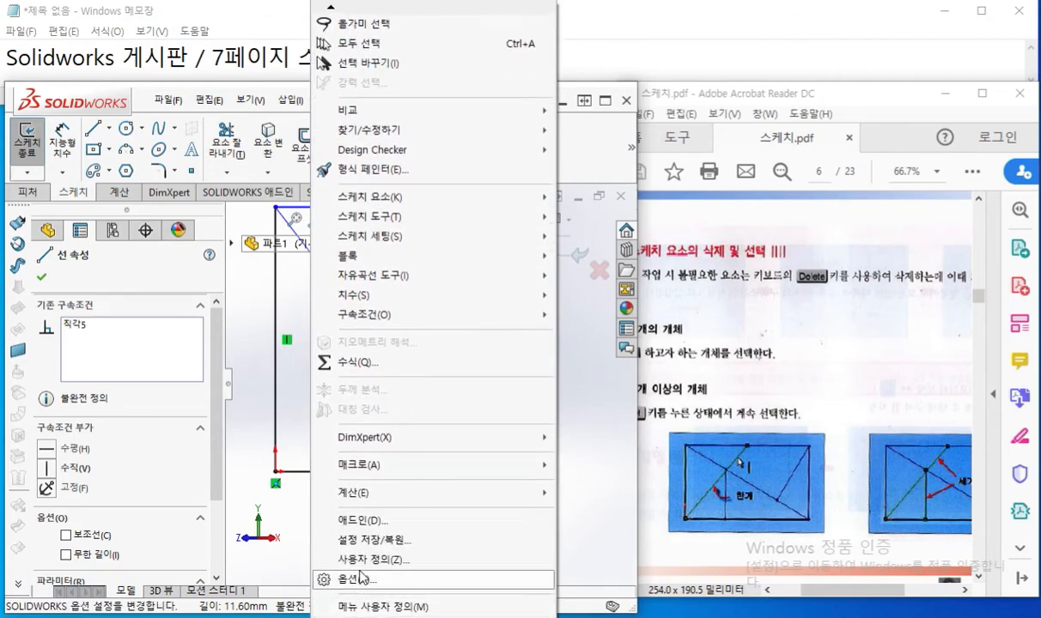
left_click(371, 560)
left_click_drag(330, 19, 591, 23)
left_click(468, 51)
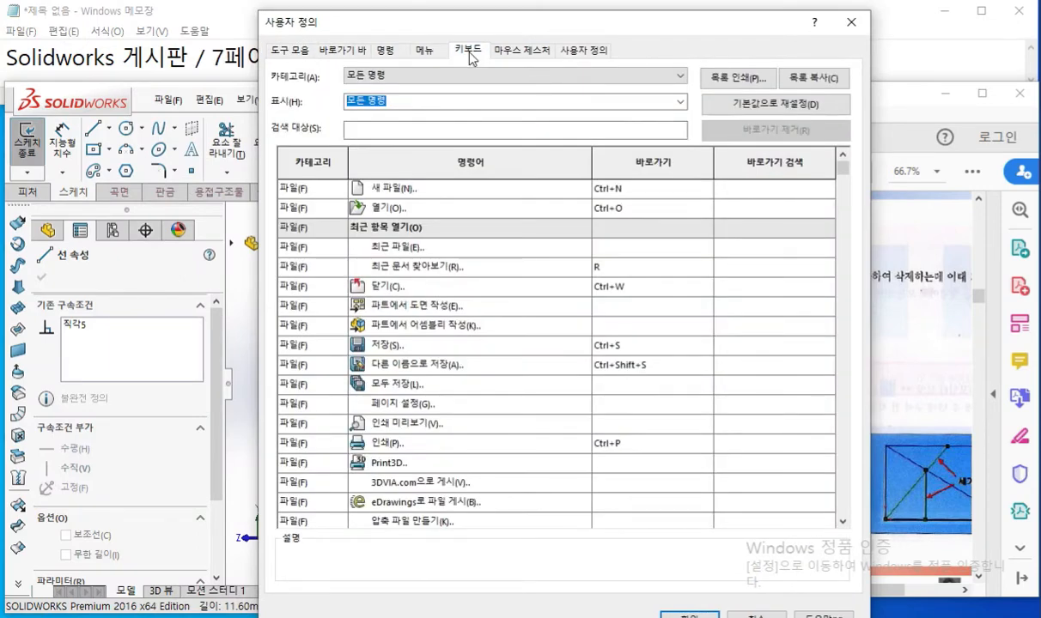
left_click(430, 129)
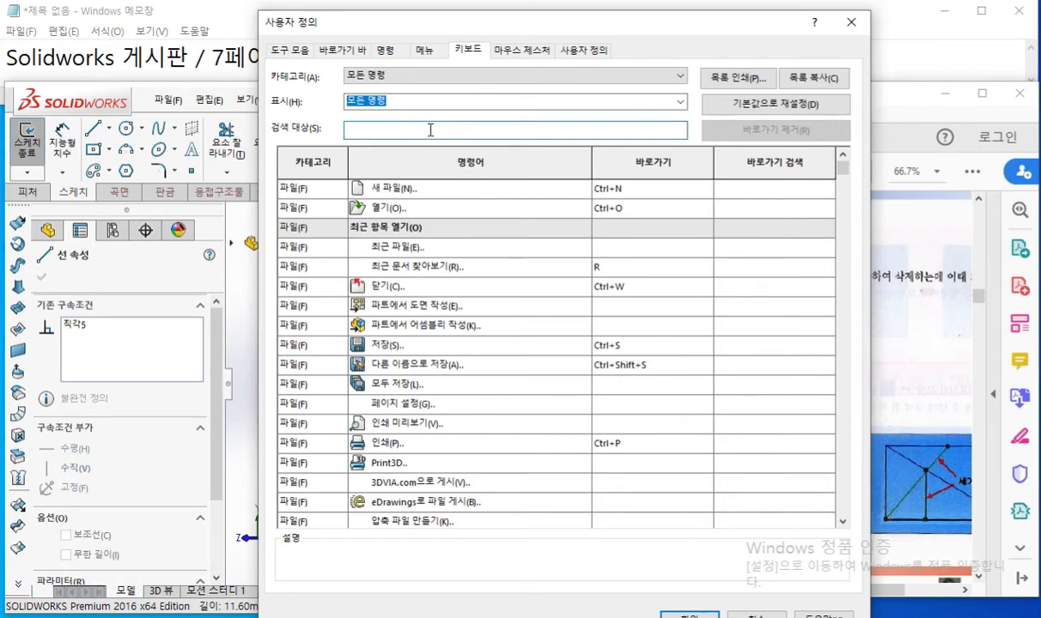
type("삭제")
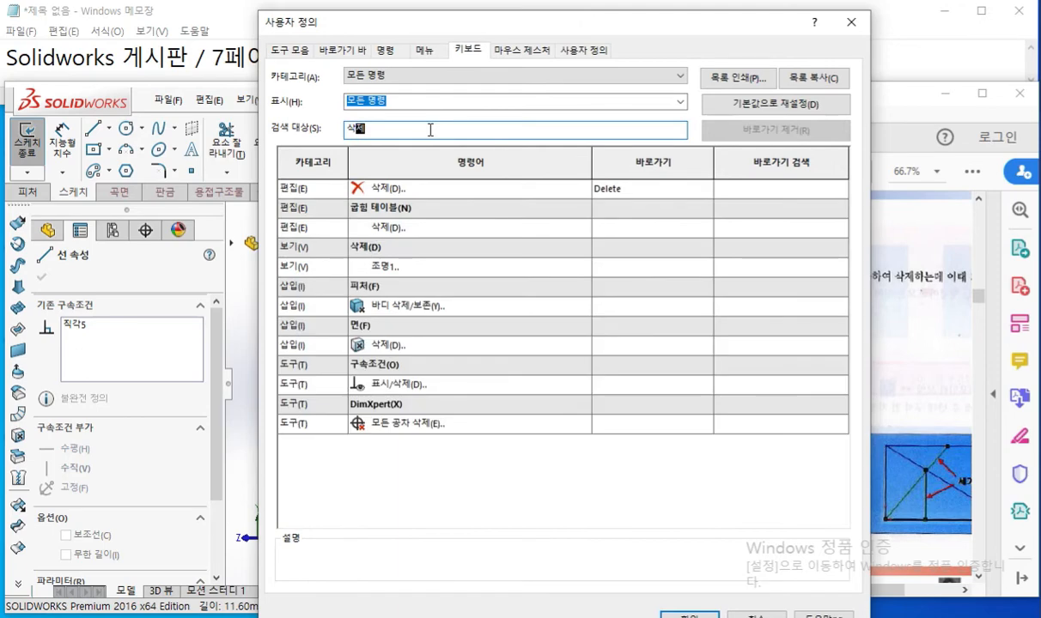
Circle the Delete shortcut in red, clear the mark, and close the customization dialog
key("F2")
mouse_move(661, 200)
left_mouse_down()
mouse_move(593, 204)
mouse_move(663, 199)
left_mouse_up()
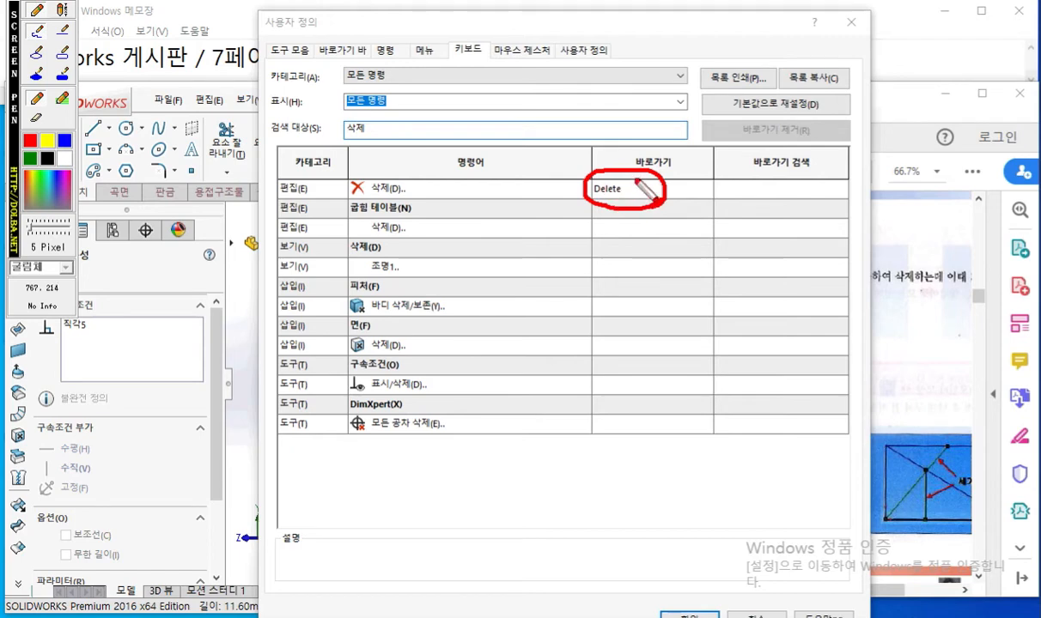
key("Escape")
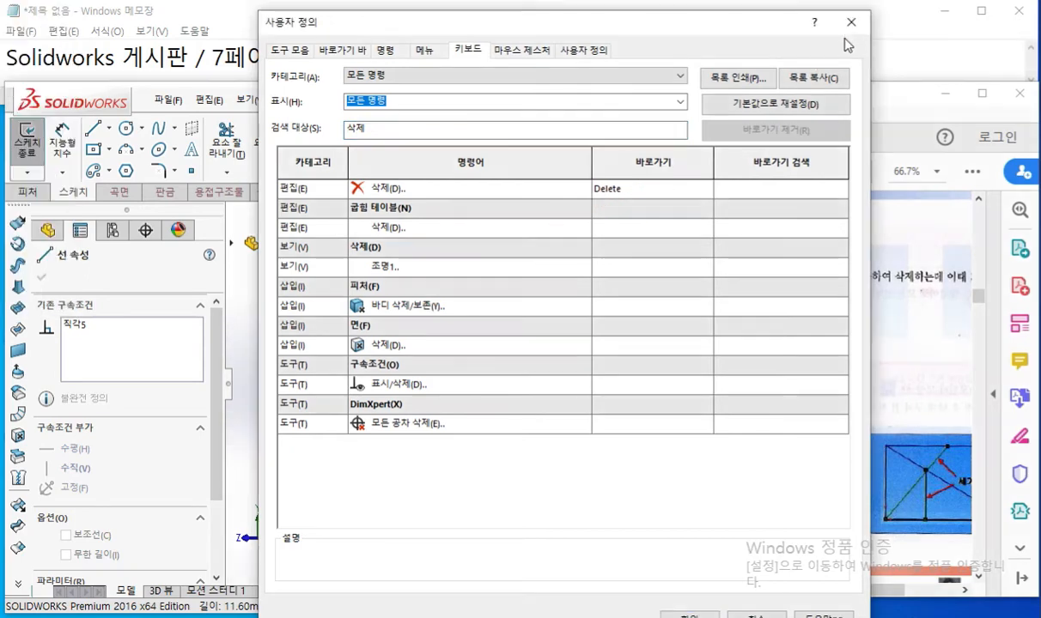
left_click(848, 26)
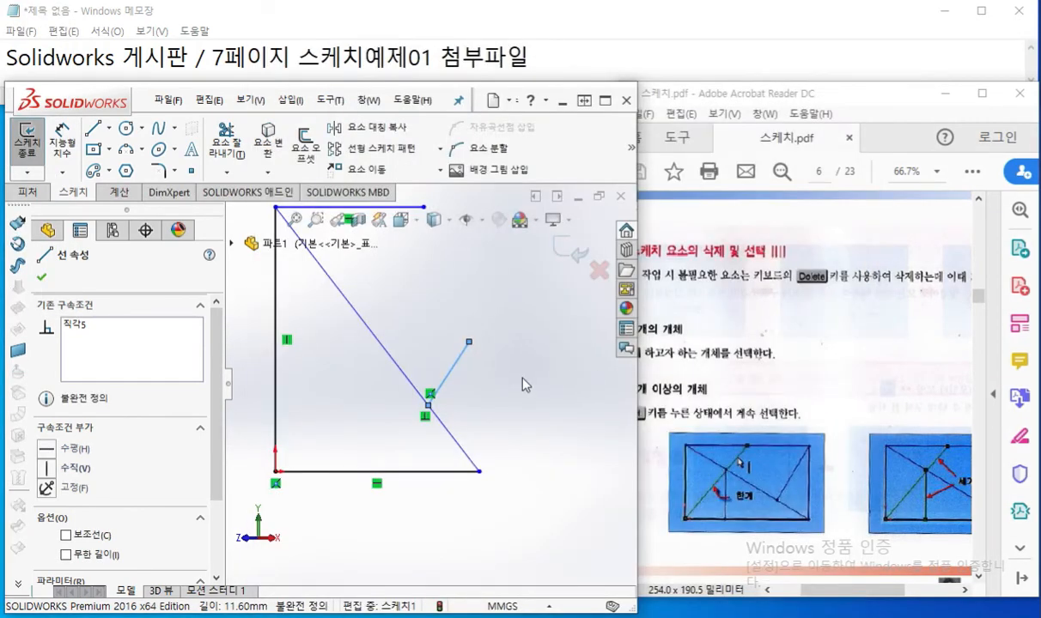
Delete the short line perpendicular to the diagonal, and show the 세개 selection figure on page 6 of 스케치.pdf
key("Delete")
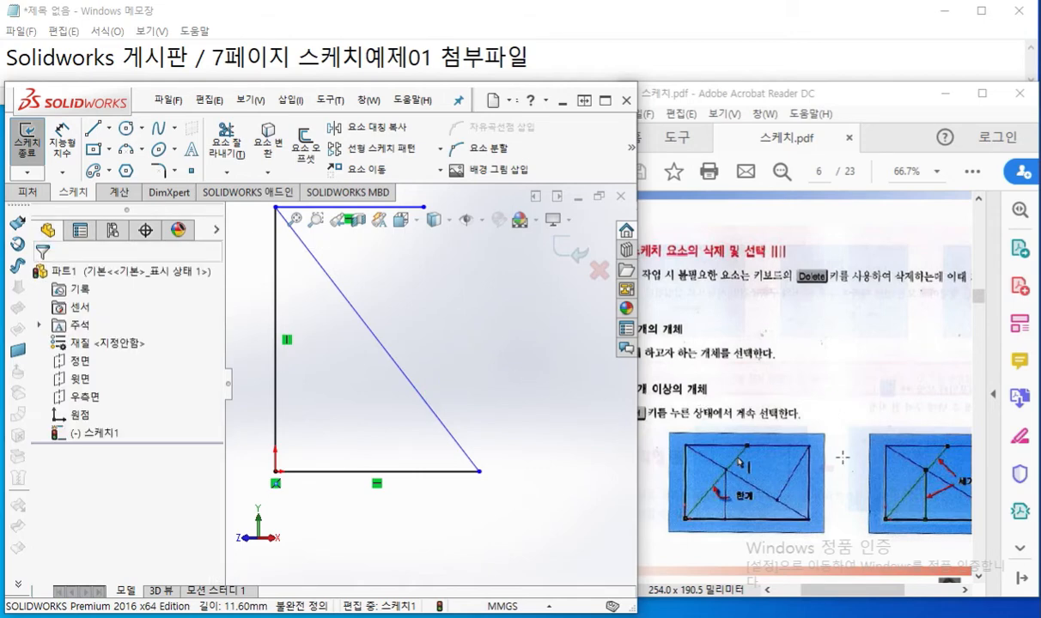
left_click_drag(823, 601, 863, 599)
Try a crossing selection box over the vertical line and the diagonal, going from lower right to upper left
scroll(423, 365, "up", 2)
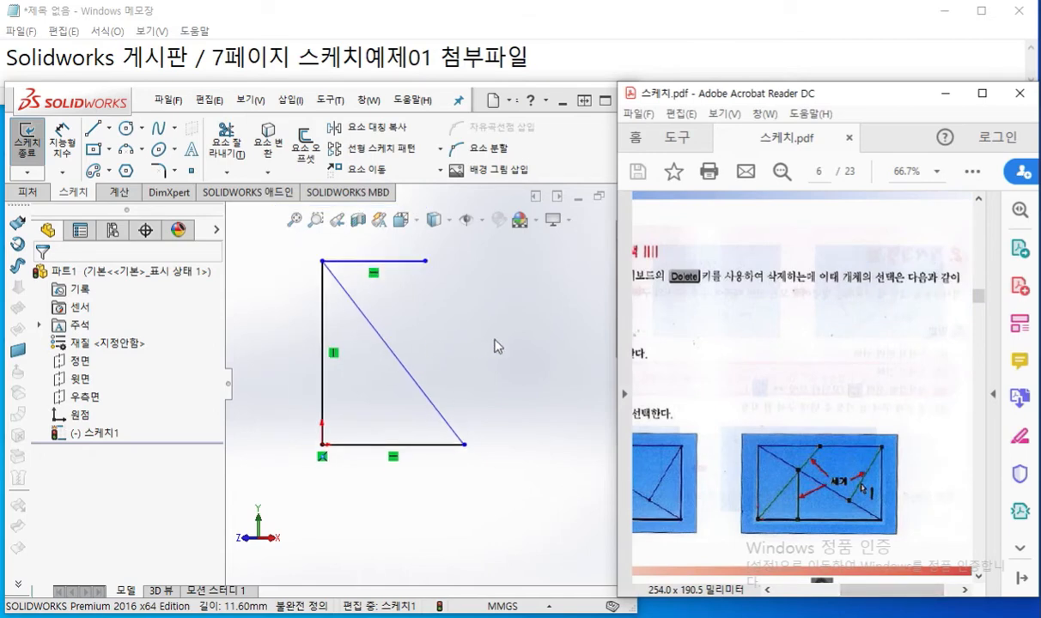
left_click(467, 397)
left_click_drag(472, 392, 264, 314)
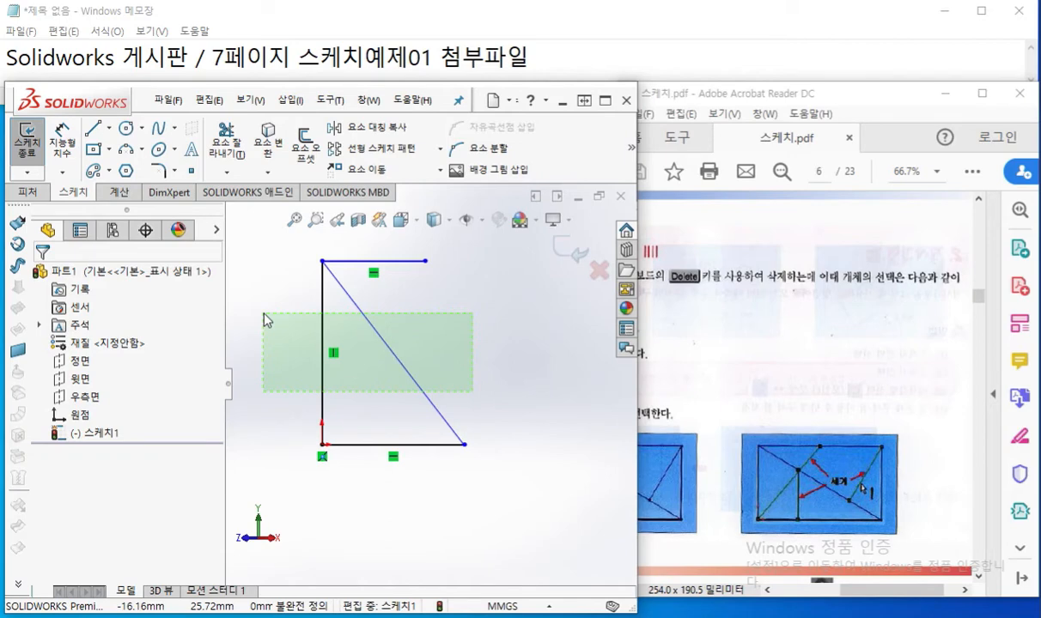
Illustrate the right-to-left selection box in red with corners numbered 1 and 2 and a direction arrow, and clear the marks
key("F9")
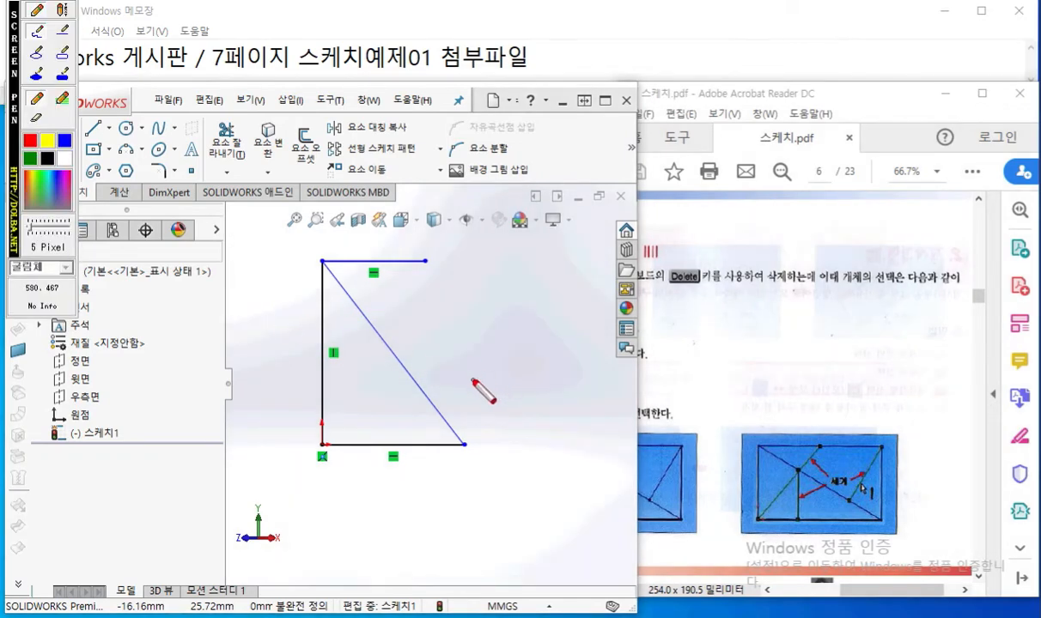
left_click(470, 380)
left_click(272, 305)
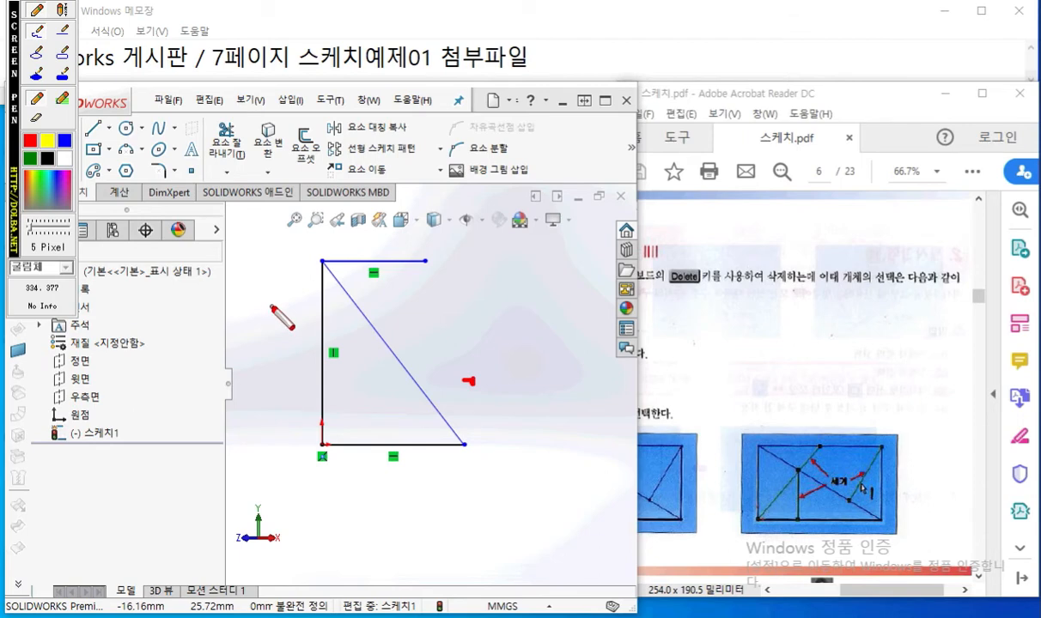
left_click_drag(512, 371, 501, 400)
left_click_drag(249, 280, 272, 294)
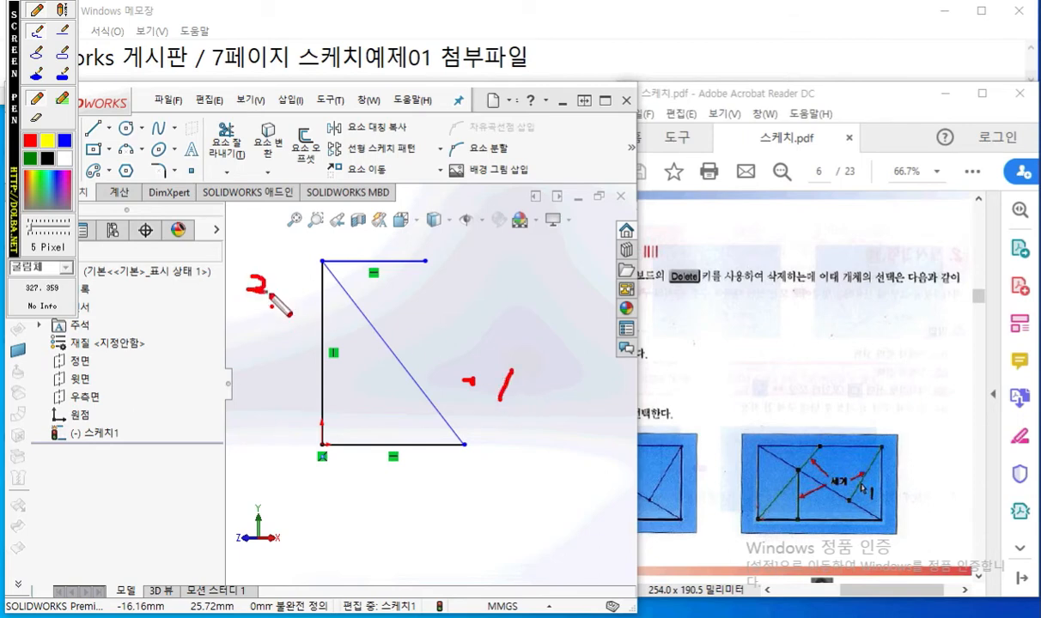
mouse_move(468, 380)
left_mouse_down()
mouse_move(365, 384)
mouse_move(268, 348)
mouse_move(345, 304)
mouse_move(470, 383)
mouse_move(284, 319)
mouse_move(296, 349)
mouse_move(324, 319)
left_mouse_up()
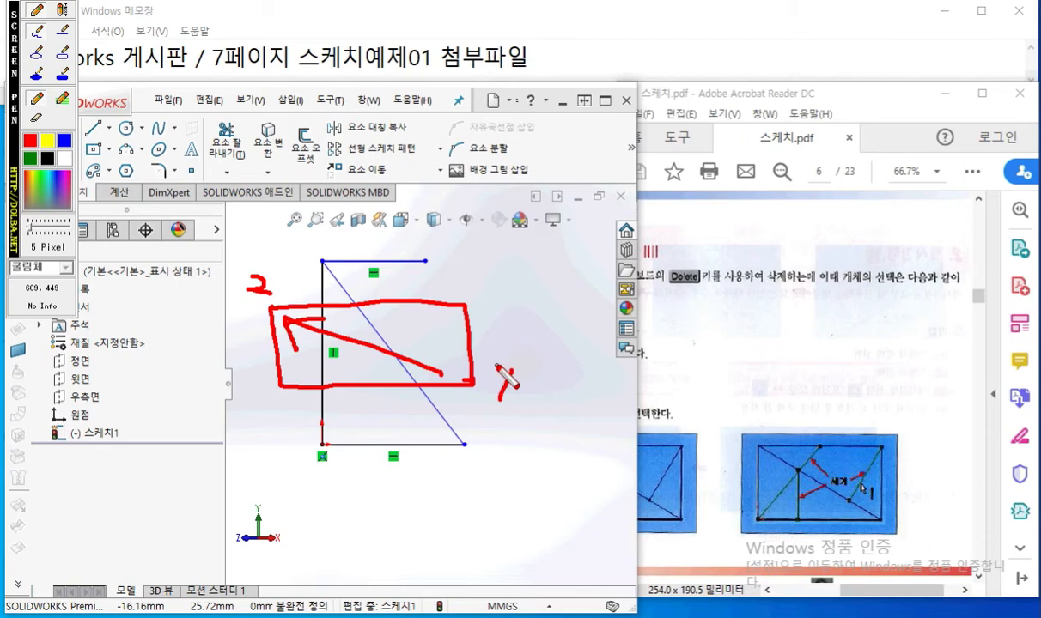
key("Escape")
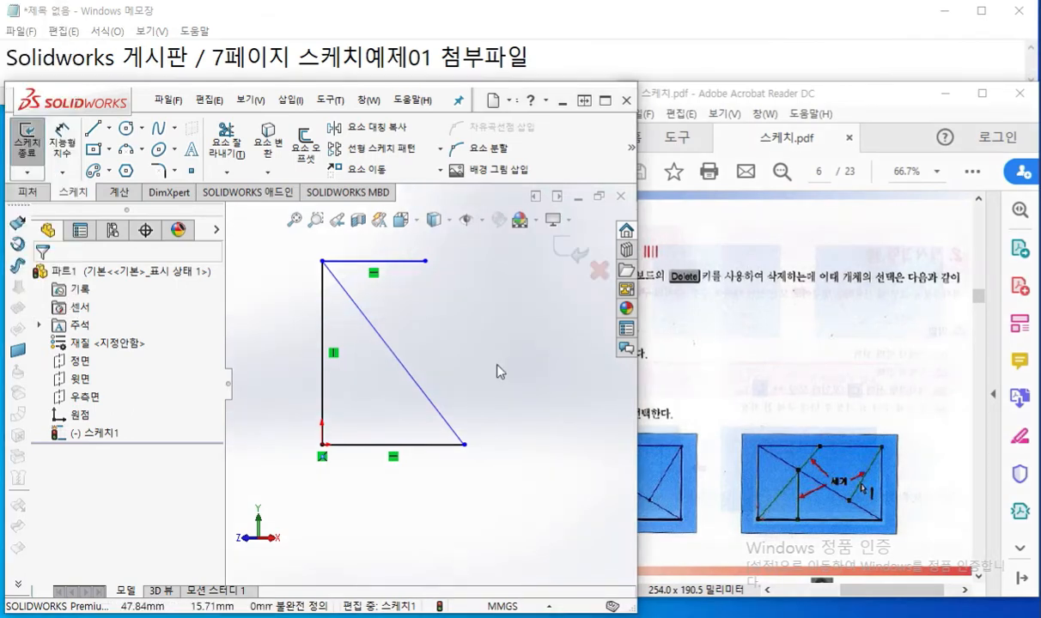
Outline a left-to-right selection box in red around the upper horizontal line with corners numbered 1 and 2, and clear the marks
key("F12")
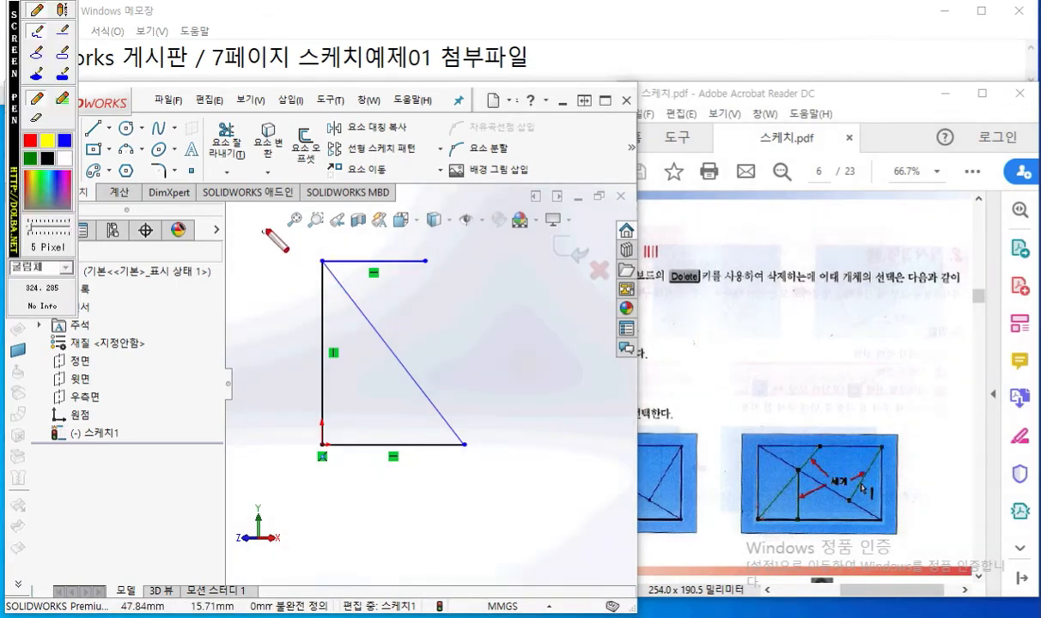
left_click_drag(266, 221, 267, 244)
left_click_drag(469, 357, 499, 368)
mouse_move(281, 232)
left_mouse_down()
mouse_move(344, 232)
mouse_move(467, 275)
mouse_move(466, 356)
mouse_move(290, 364)
mouse_move(284, 235)
left_mouse_up()
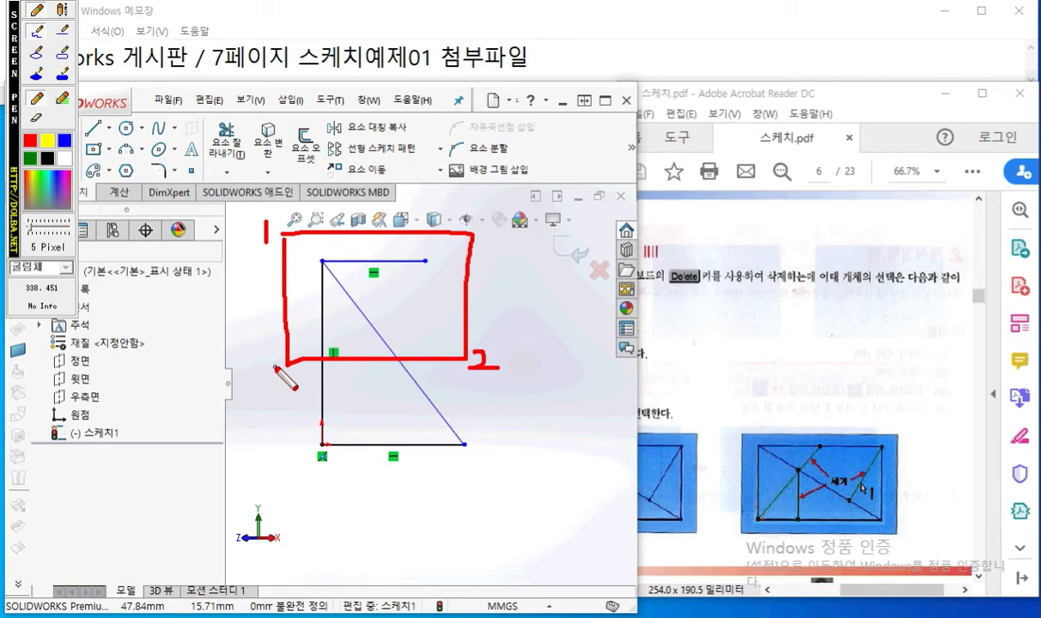
key("Escape")
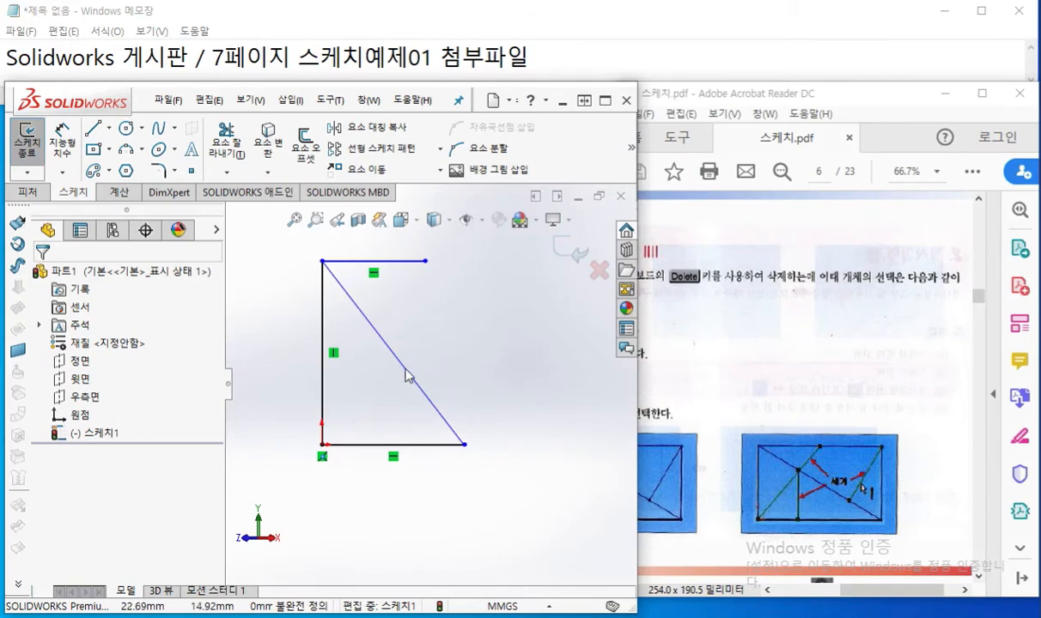
Select the diagonal line and the vertical line together in the sketch
left_click(408, 375)
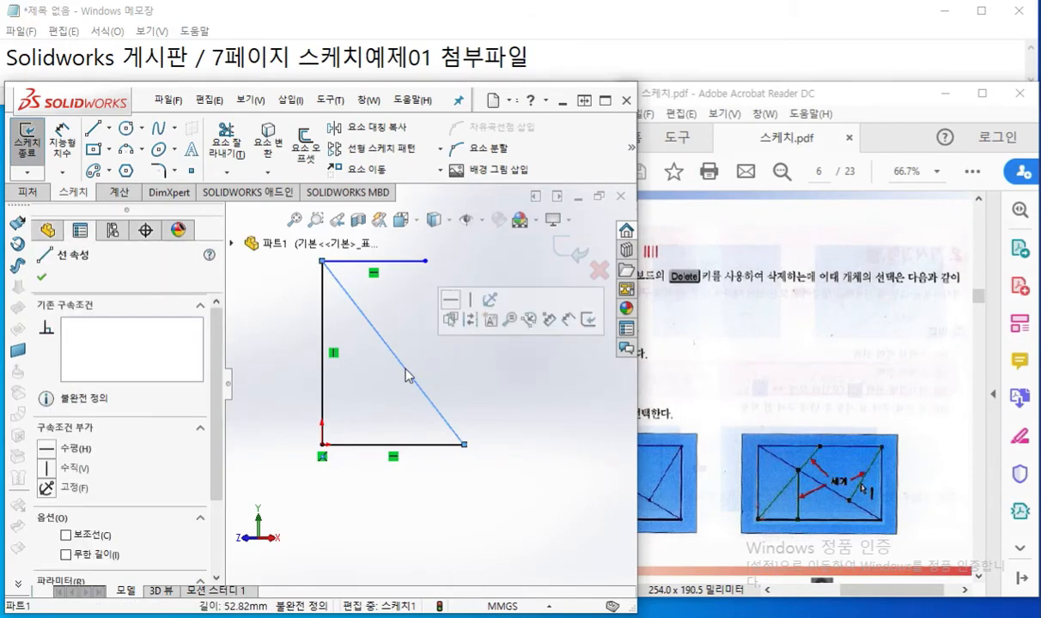
left_click(323, 378, "ctrl")
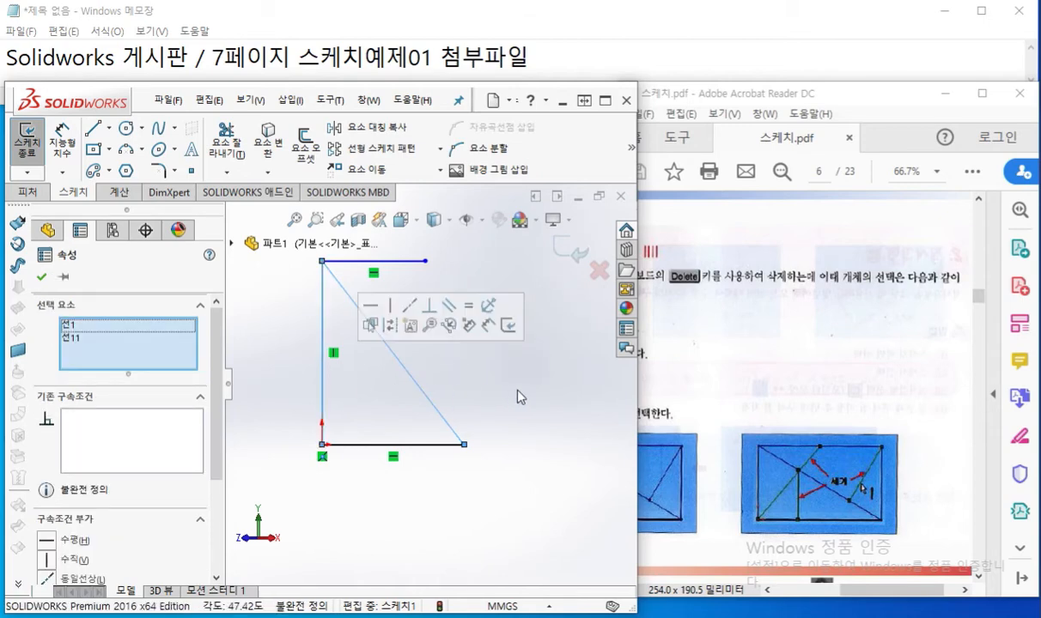
Switch to 스케치.pdf in Acrobat Reader and show the drag selection figures on page 7 at 66.7% zoom
left_click(734, 412)
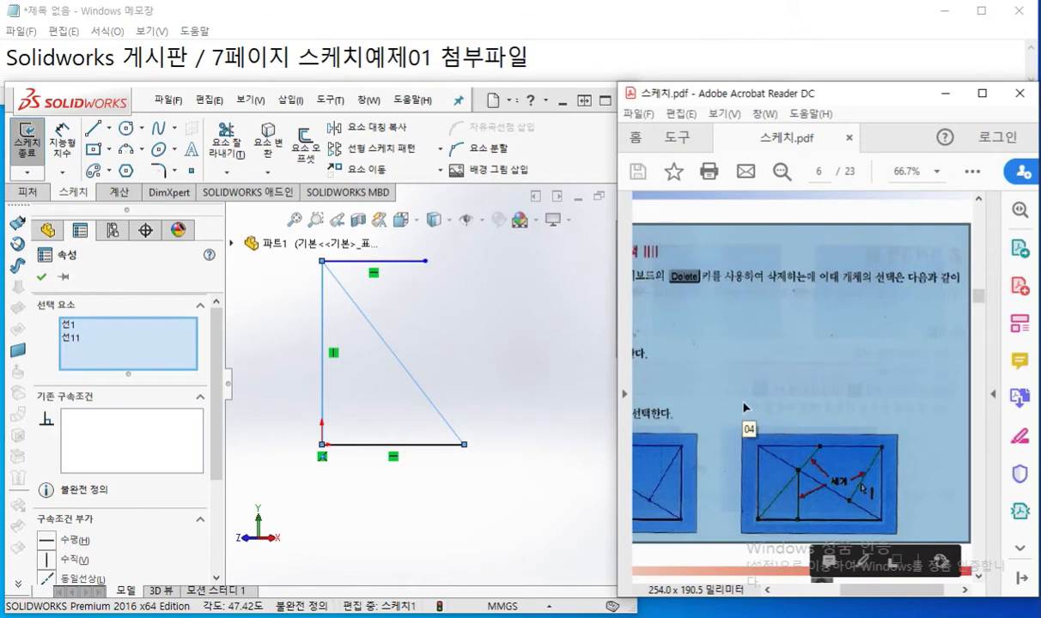
key("ctrl+0")
scroll(726, 411, "down", 3)
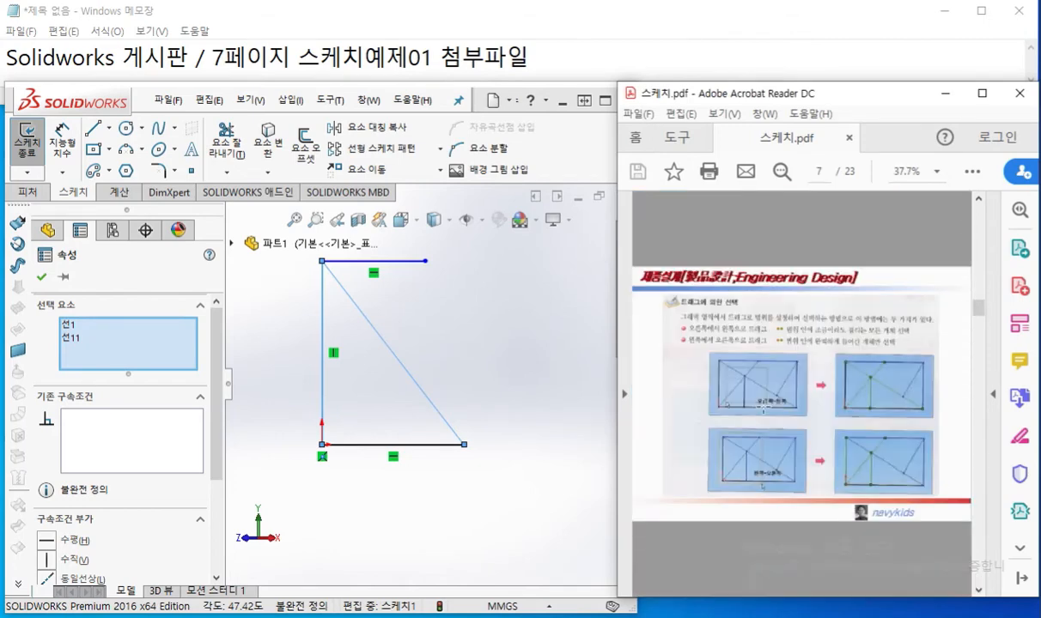
scroll(761, 417, "up", 1, "ctrl")
scroll(804, 438, "up", 1, "ctrl")
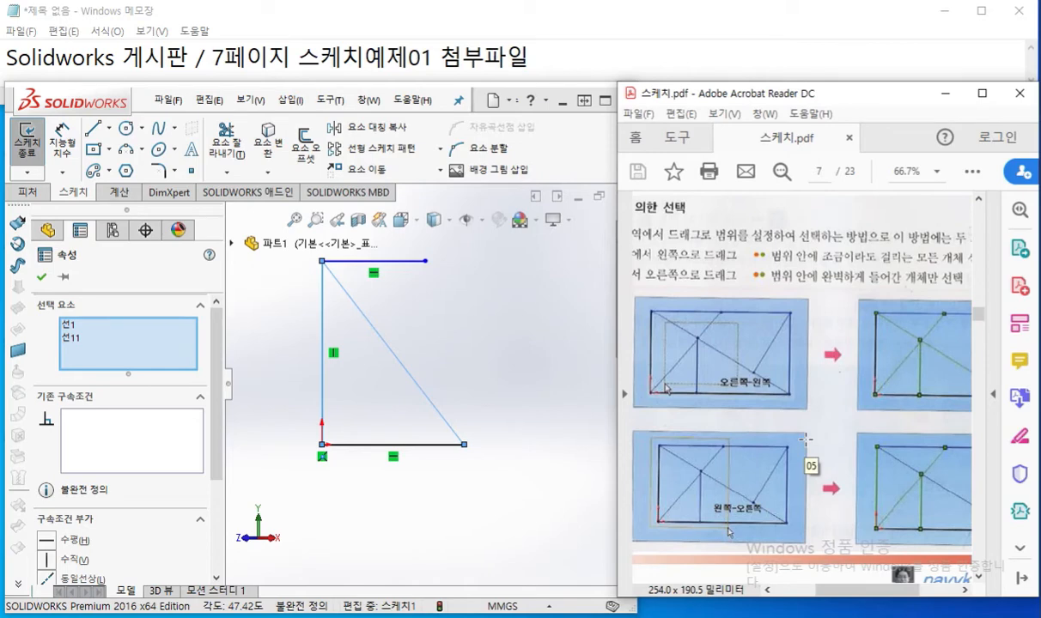
mouse_move(840, 592)
left_mouse_down()
mouse_move(813, 598)
mouse_move(856, 604)
left_mouse_up()
Look through the tangent arc and Fit Spline figures on pages 8 to 10 at 50% zoom, and return to page 9
scroll(759, 524, "down", 5)
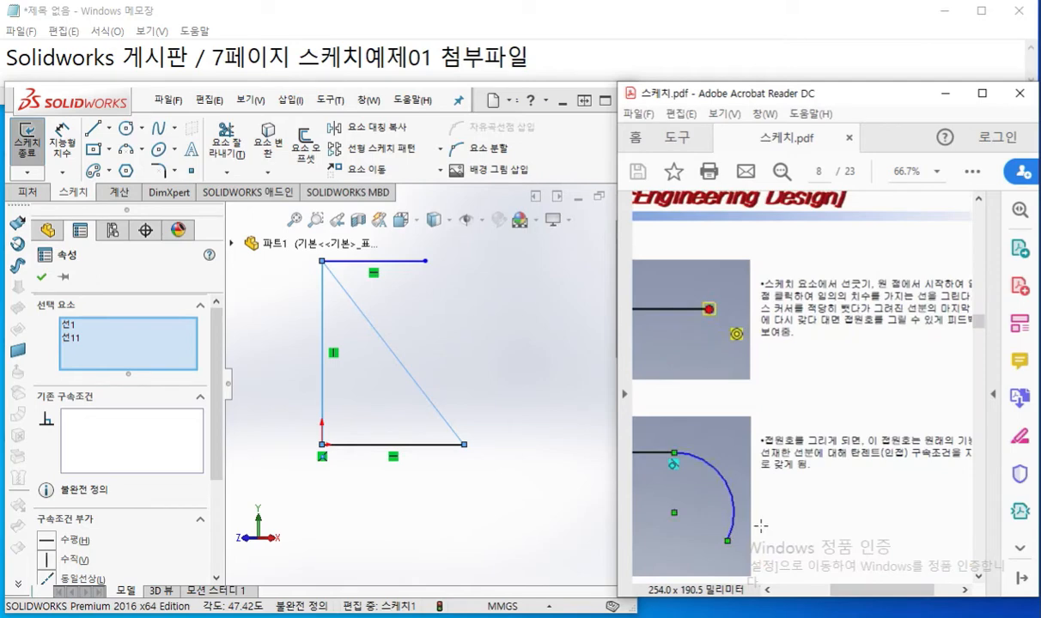
scroll(760, 525, "down", 1, "ctrl")
mouse_move(835, 596)
left_mouse_down()
mouse_move(811, 595)
mouse_move(861, 596)
mouse_move(812, 596)
mouse_move(848, 596)
mouse_move(812, 596)
mouse_move(837, 599)
left_mouse_up()
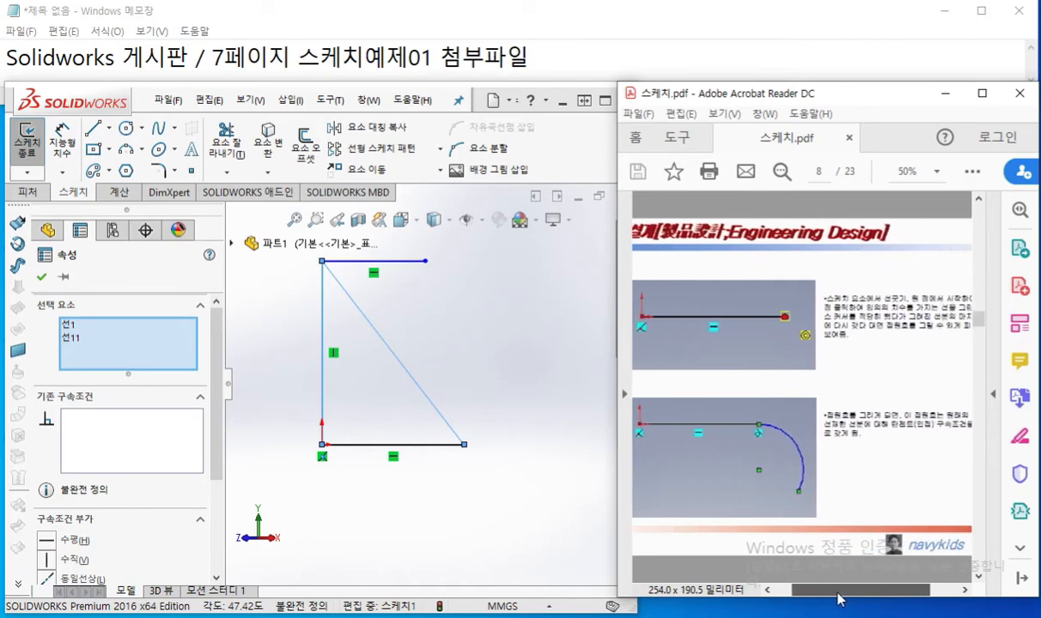
scroll(745, 416, "down", 3)
scroll(794, 470, "up", 1)
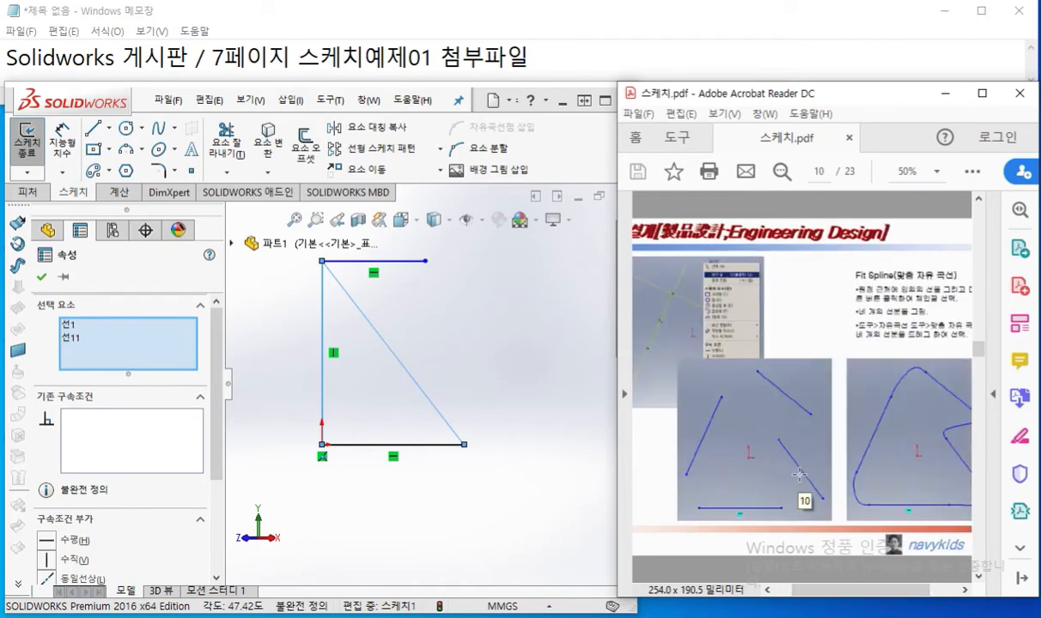
scroll(799, 473, "up", 1)
scroll(799, 467, "up", 1)
scroll(798, 464, "down", 1)
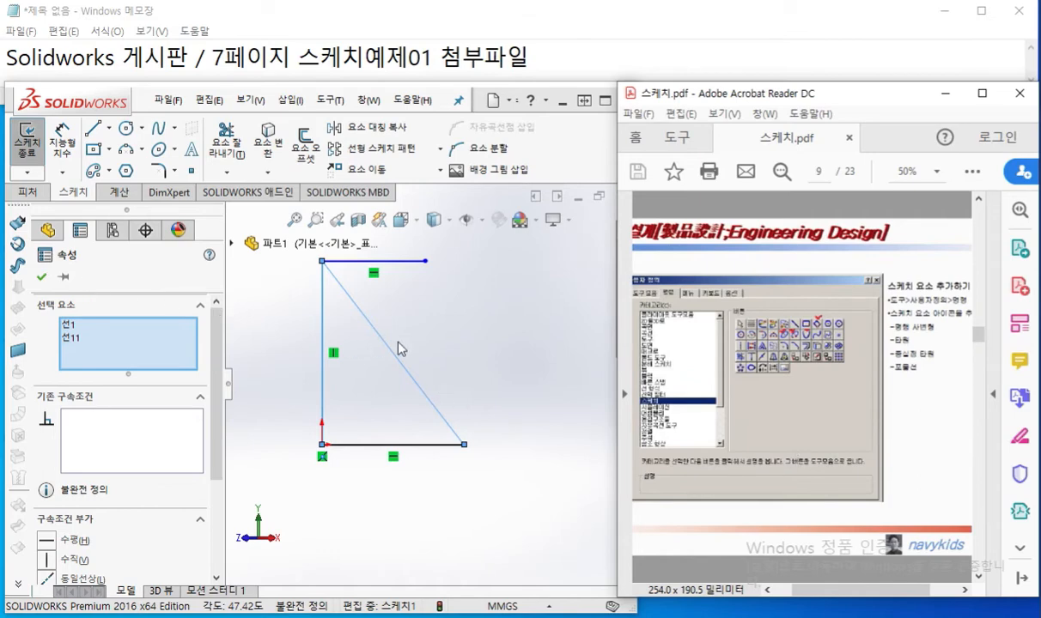
Clear the selection in SOLIDWORKS, maximise its window, and view the 스케치 command buttons in the 사용자 정의 dialog before closing it
left_click(507, 341)
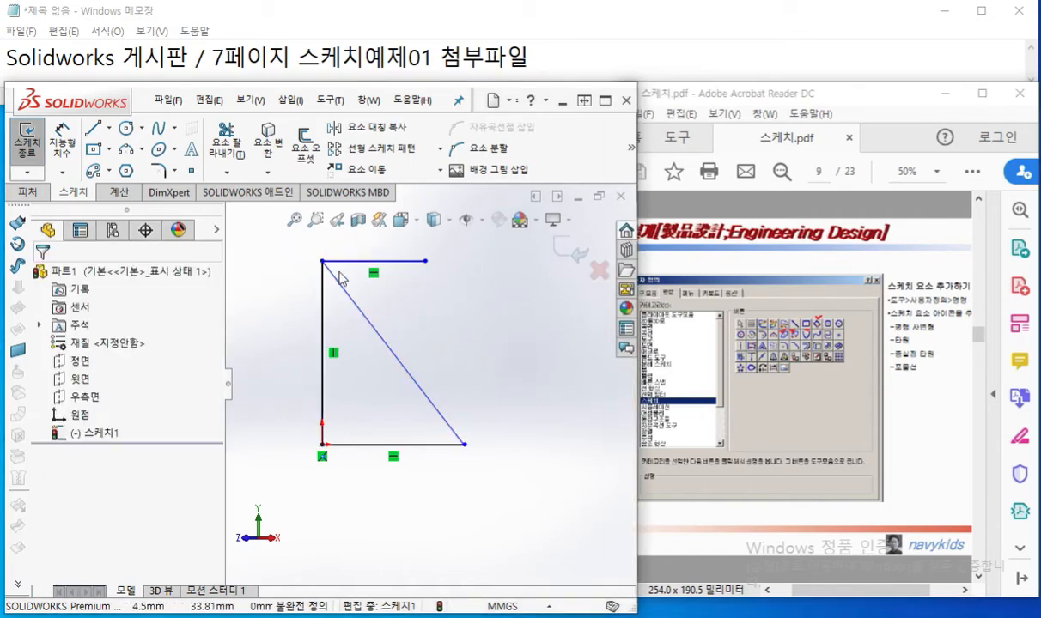
left_click(605, 101)
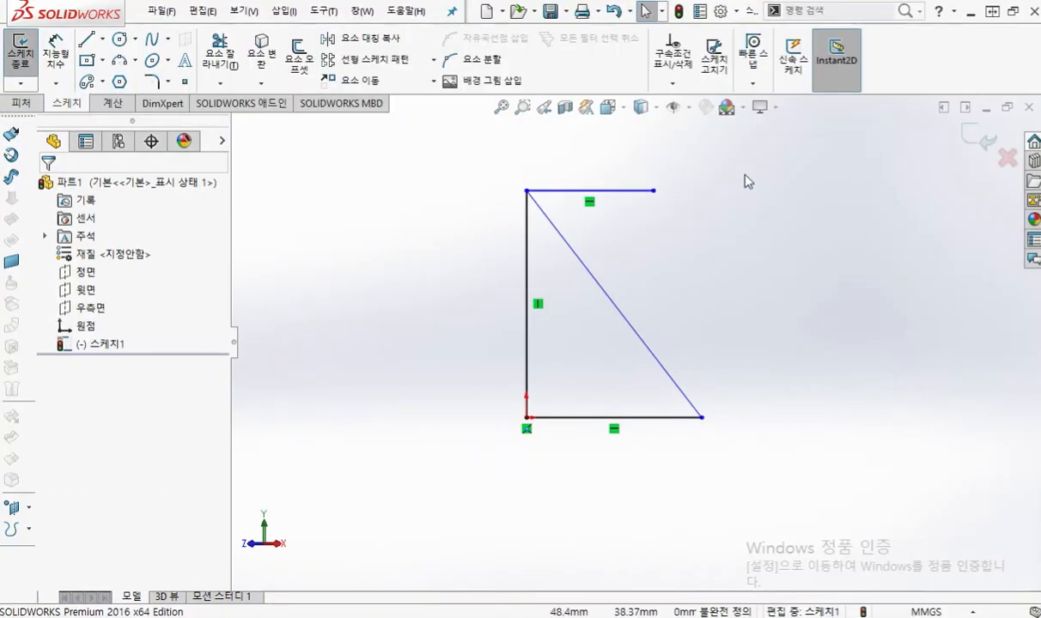
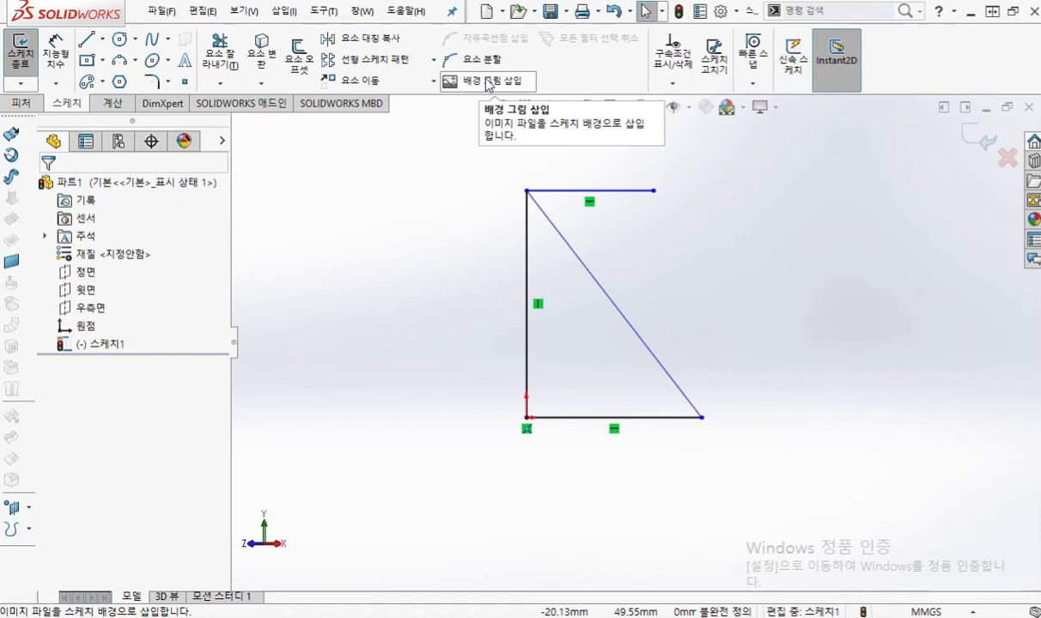
left_click(324, 12)
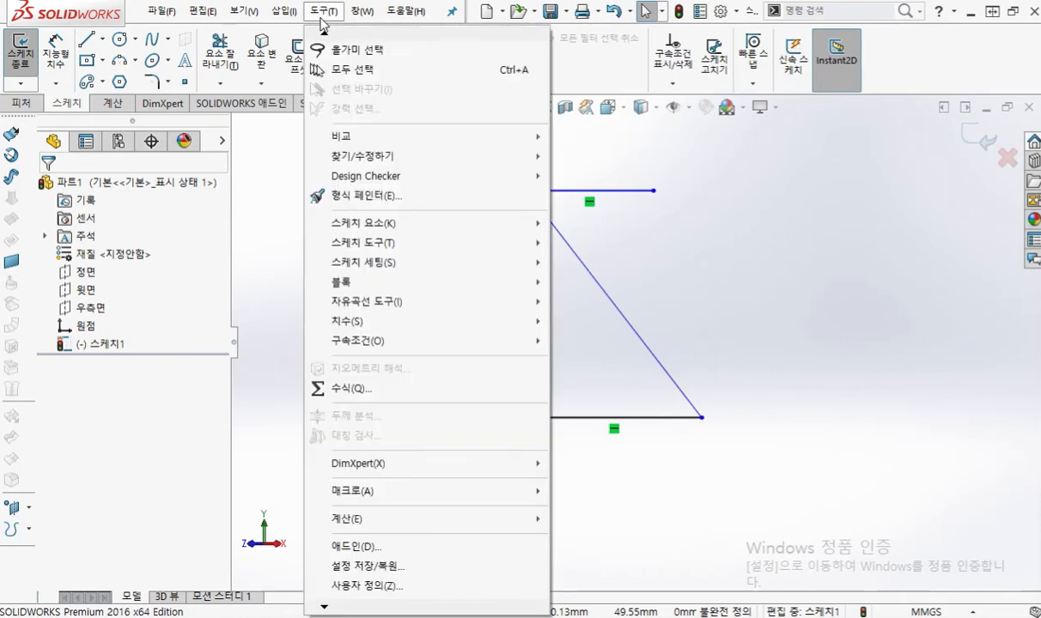
left_click(404, 587)
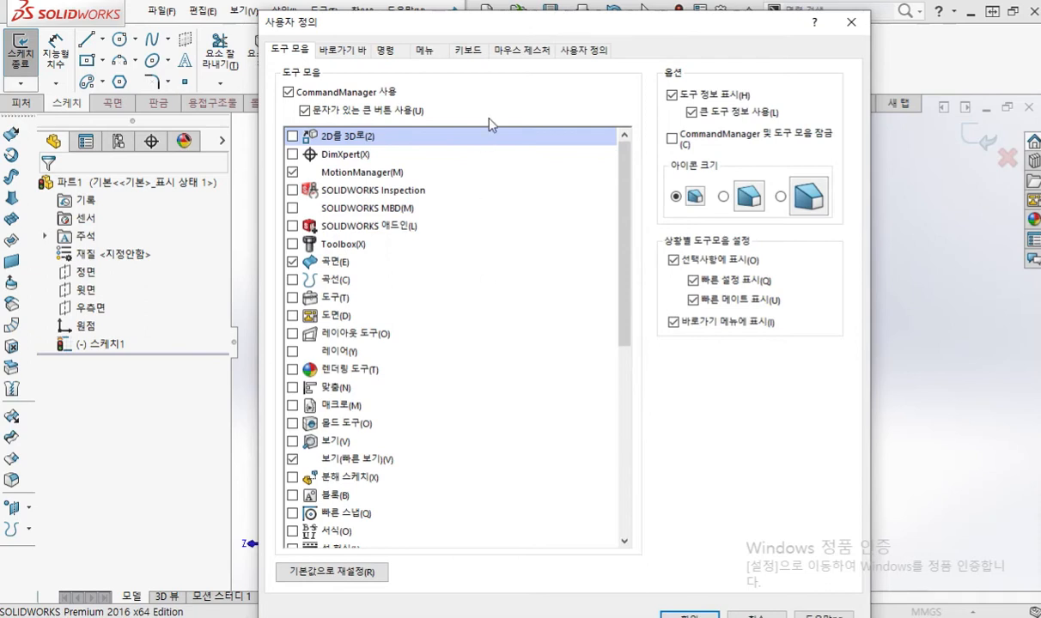
left_click(388, 54)
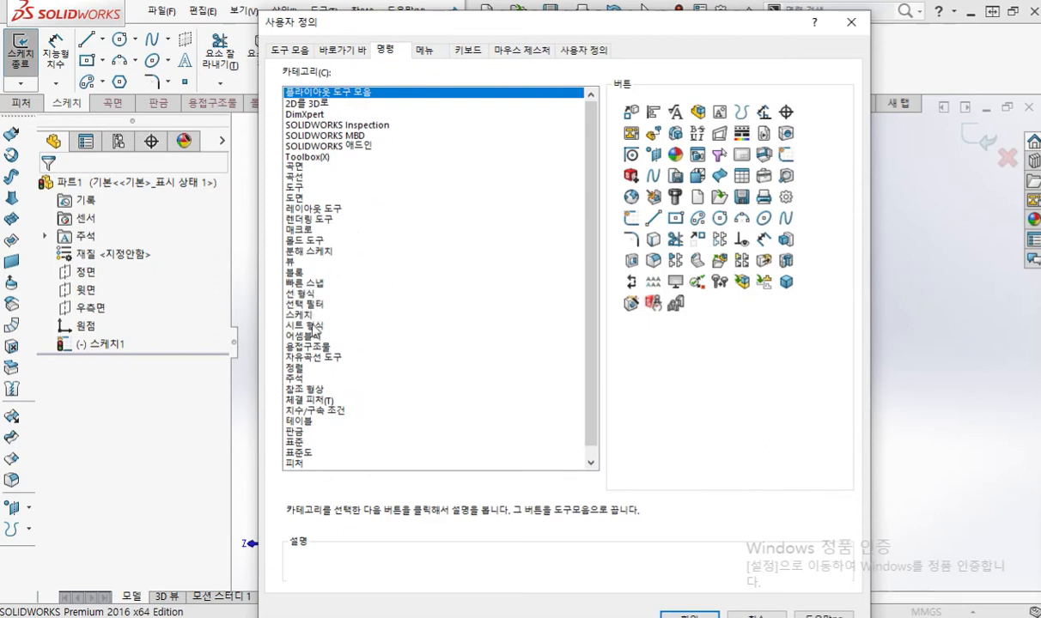
left_click(294, 315)
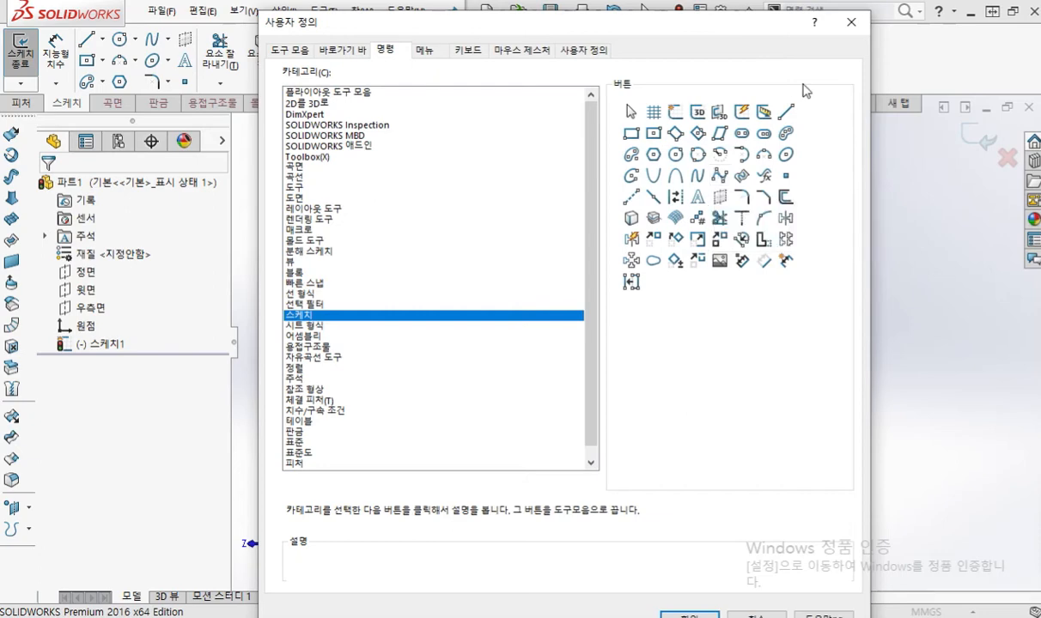
left_click(850, 25)
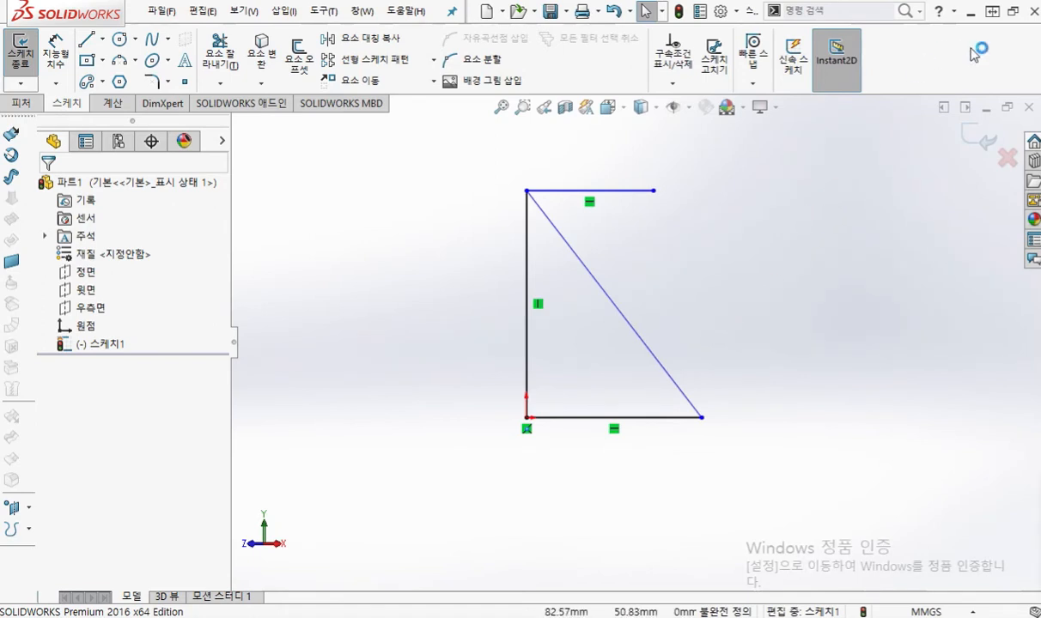
Restore the smaller SOLIDWORKS window, underline the Fit Spline(맞춤 자유 곡선) heading on page 10 of 스케치.pdf in red, and clear the mark
left_click(969, 11)
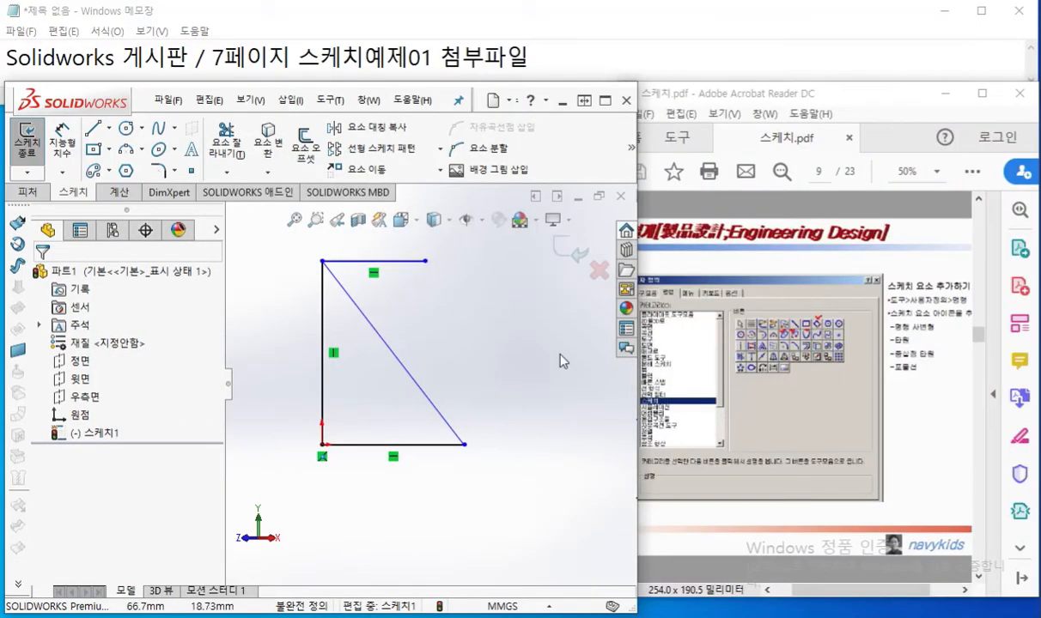
left_click(939, 386)
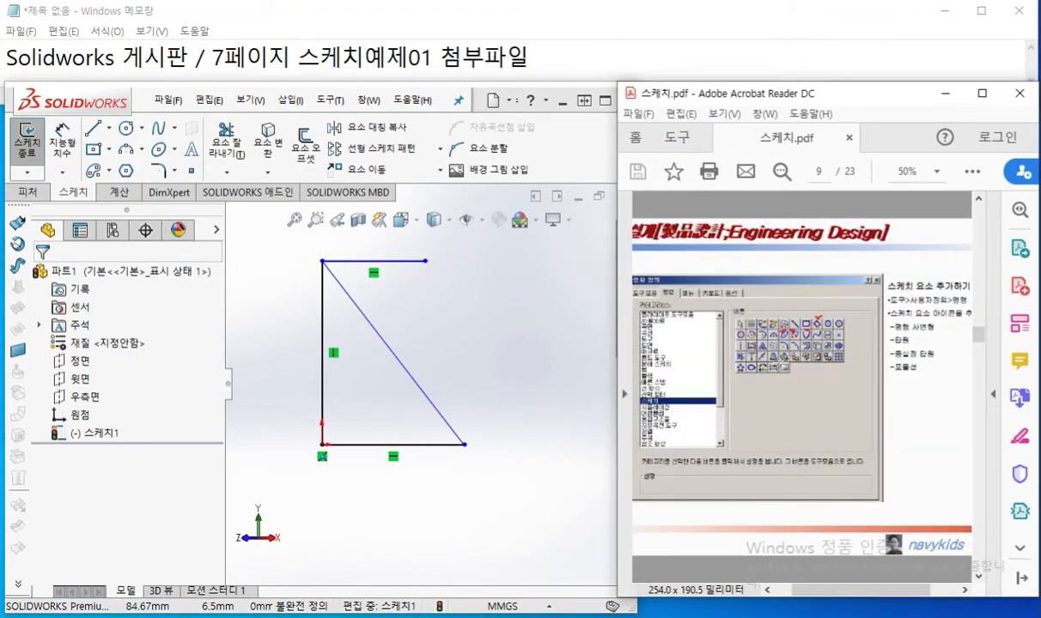
scroll(846, 421, "down", 1)
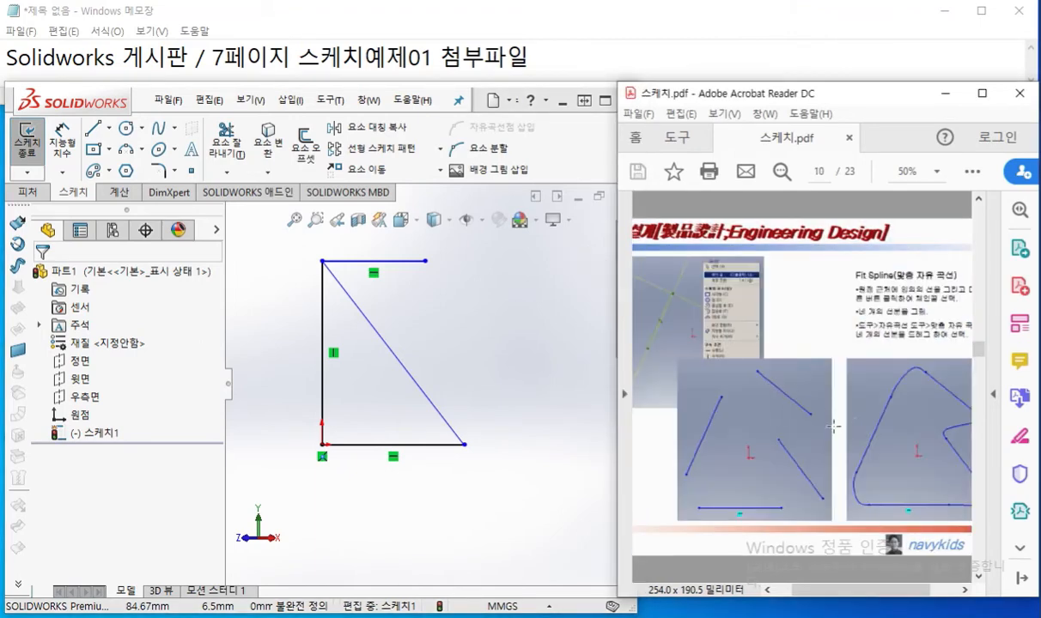
left_click_drag(846, 281, 968, 286)
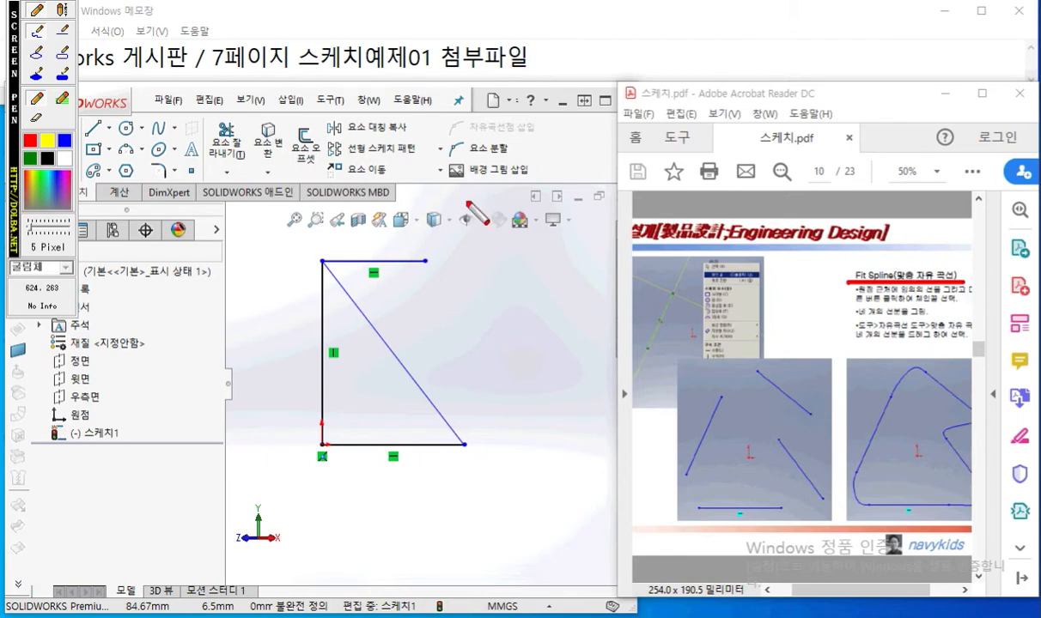
key("Escape")
Open the 사용자 정의 customization dialog in SOLIDWORKS
left_click(326, 104)
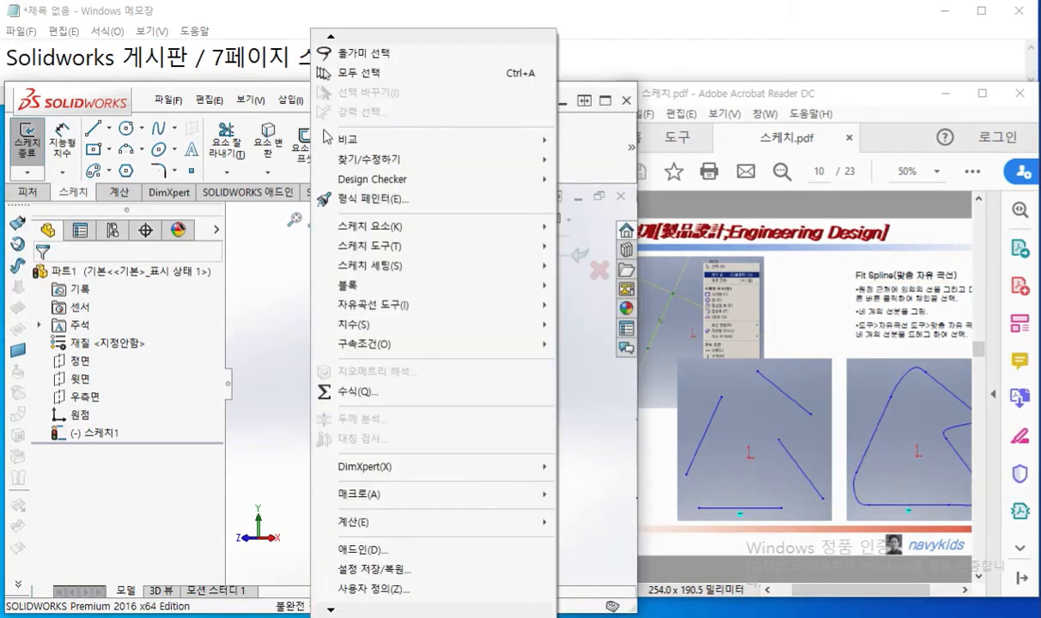
left_click(363, 589)
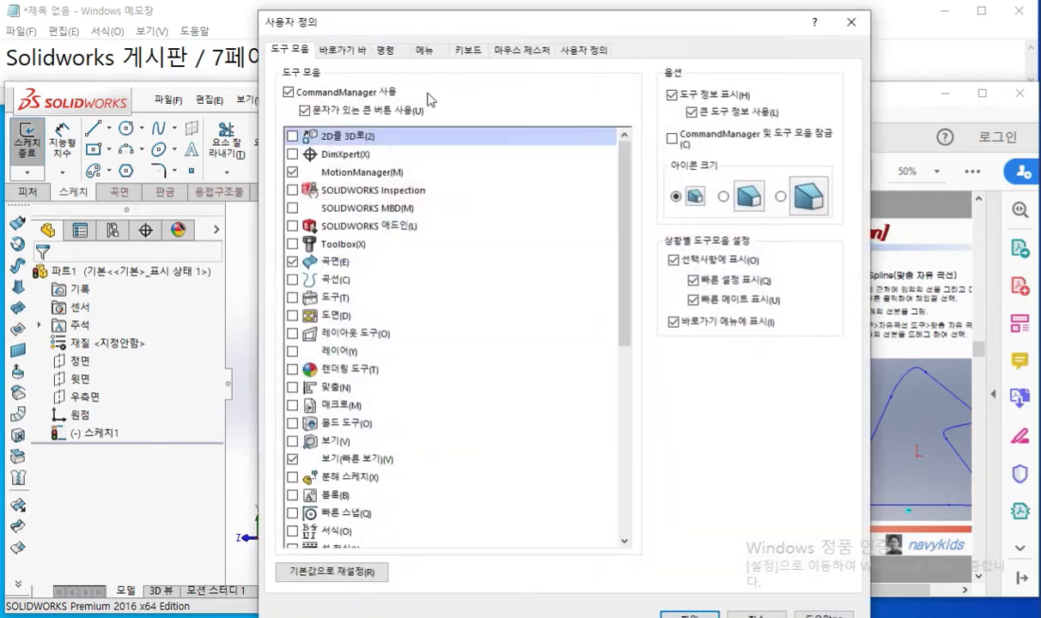
Display the sketch category's command buttons in the Customize dialog, keeping the PDF page uncovered
left_click_drag(460, 31, 326, 31)
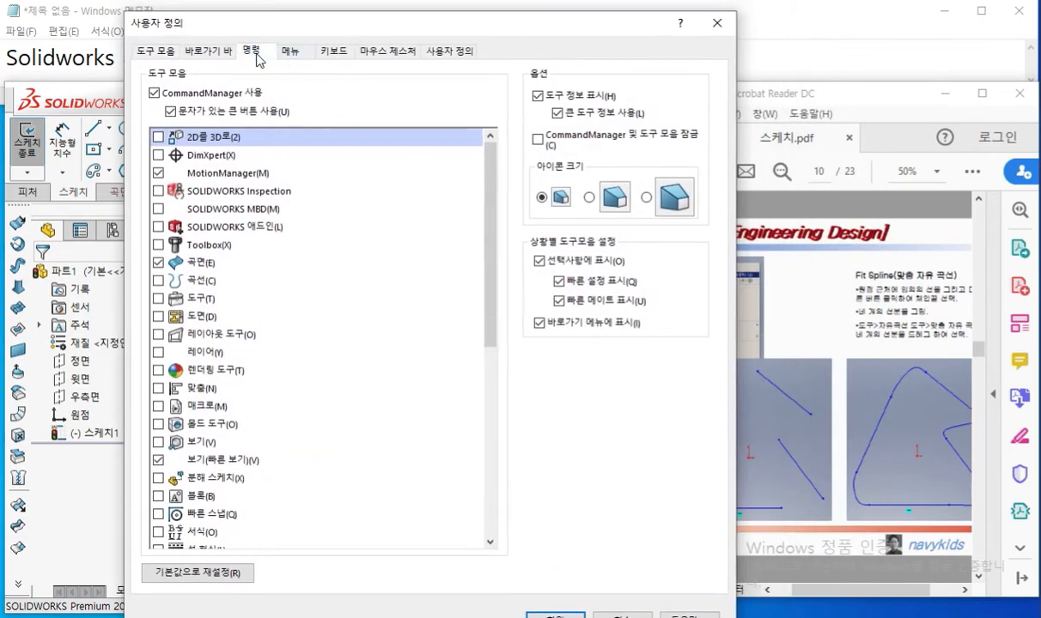
left_click(256, 55)
left_click(167, 317)
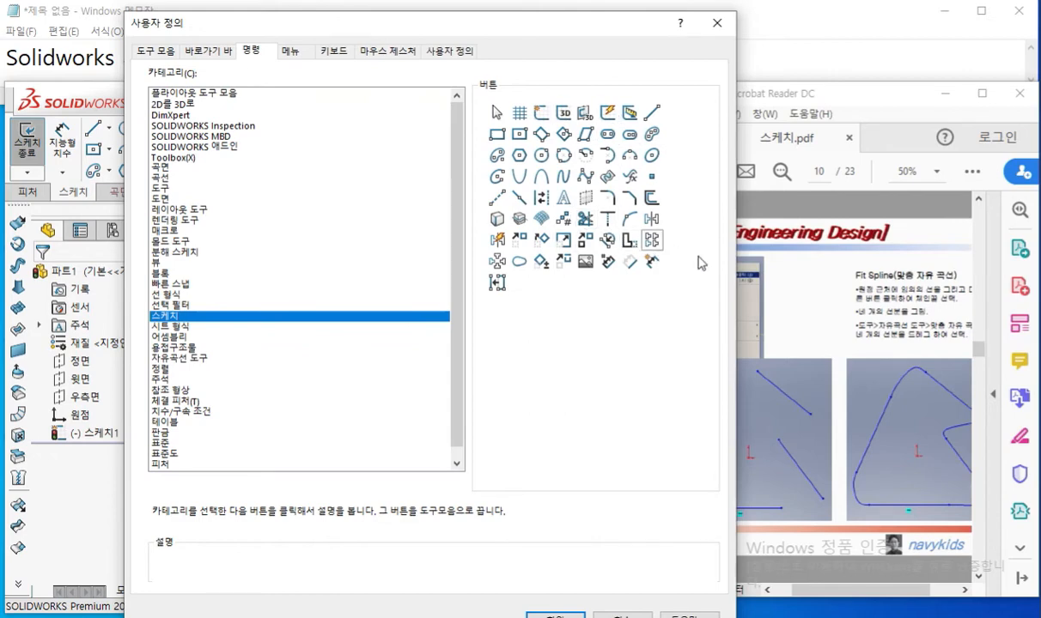
left_click_drag(524, 33, 431, 37)
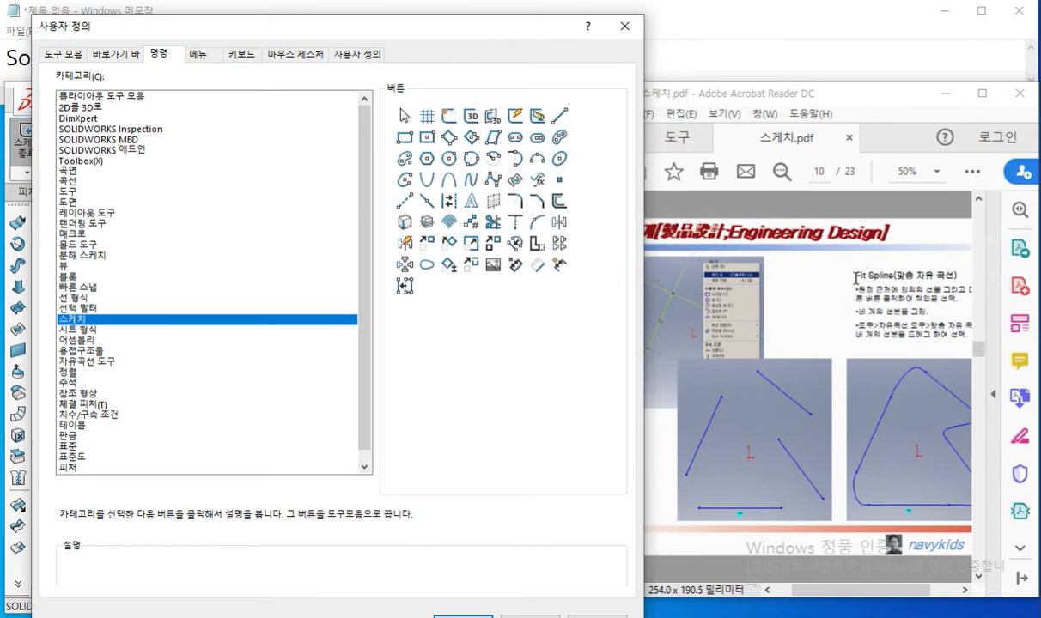
Highlight the Fit Spline heading in 스케치.pdf in Acrobat Reader, advance to page 11 and dismiss the Customize dialog
left_click_drag(856, 276, 936, 277)
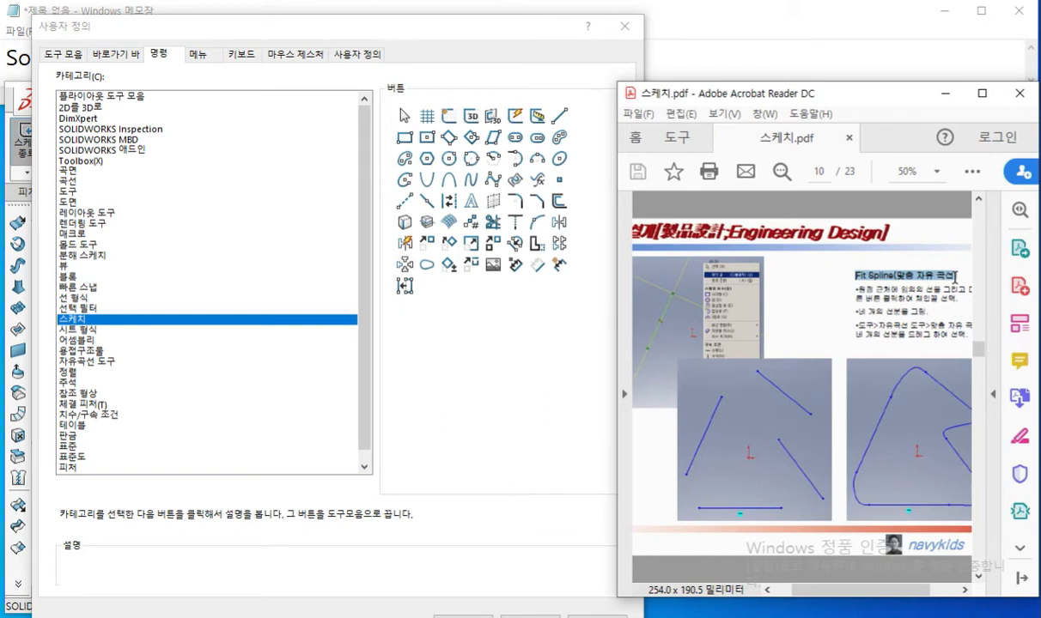
left_click_drag(955, 277, 957, 276)
scroll(803, 358, "down", 2)
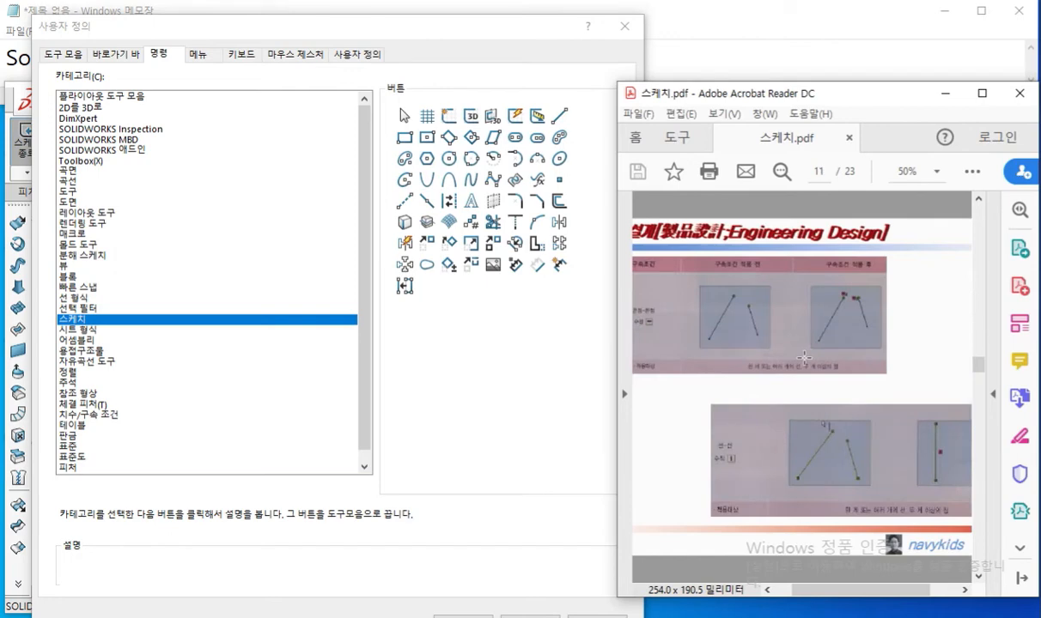
left_click(624, 25)
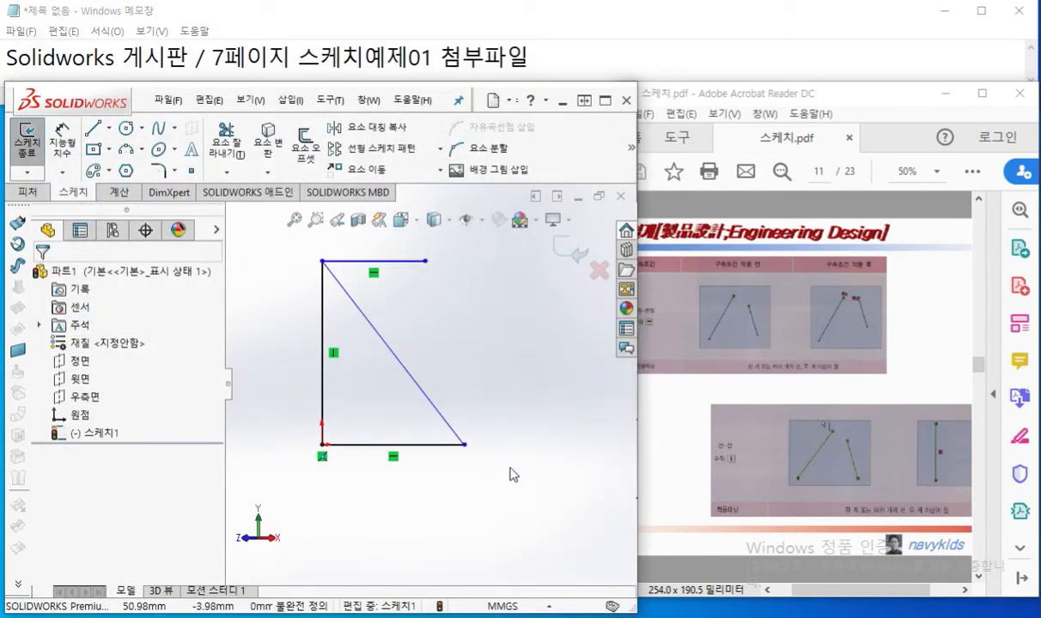
Mark the PDF page number and circle the endpoint-to-endpoint horizontal relation example with the screen pen, then clear the marks
mouse_move(808, 137)
left_mouse_down()
mouse_move(799, 191)
mouse_move(818, 191)
left_mouse_up()
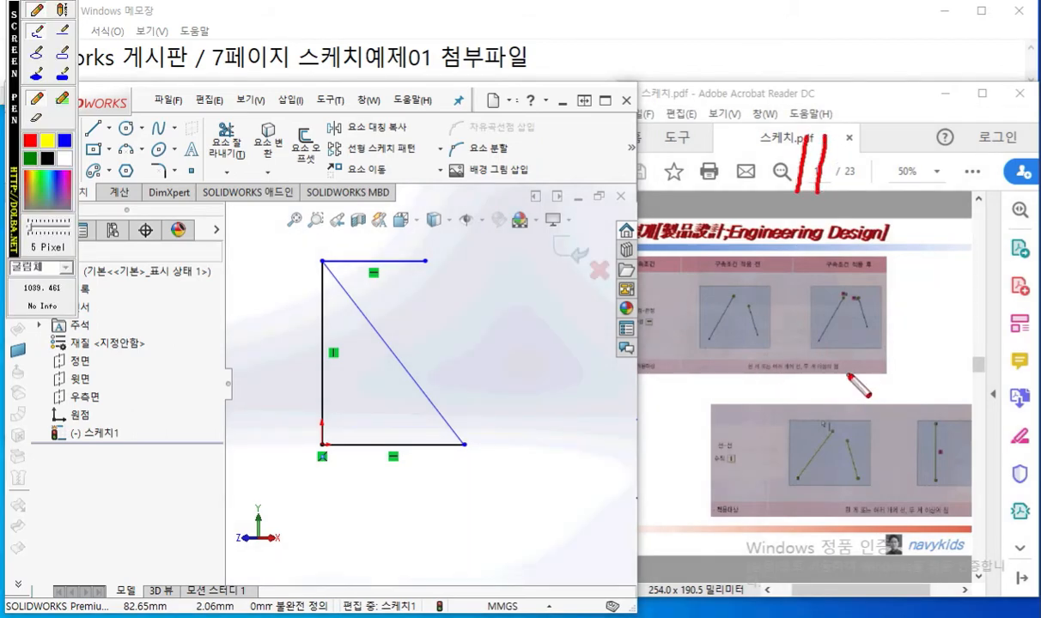
mouse_move(906, 362)
left_mouse_down()
mouse_move(613, 328)
mouse_move(866, 261)
mouse_move(877, 372)
left_mouse_up()
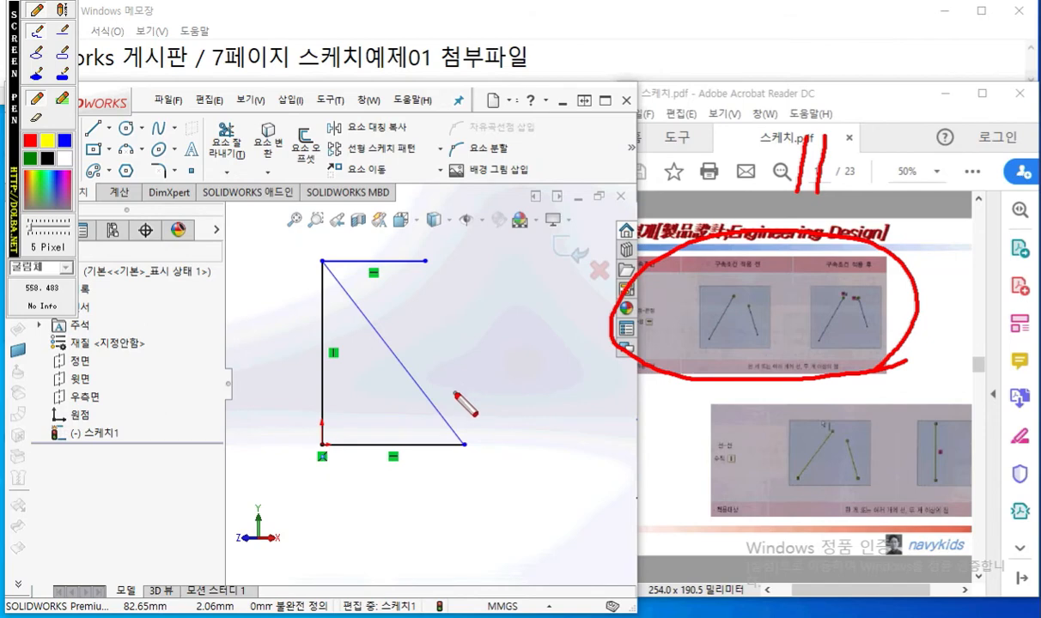
key("Escape")
Delete all existing lines from the open sketch in SolidWorks
left_click_drag(510, 498, 225, 220)
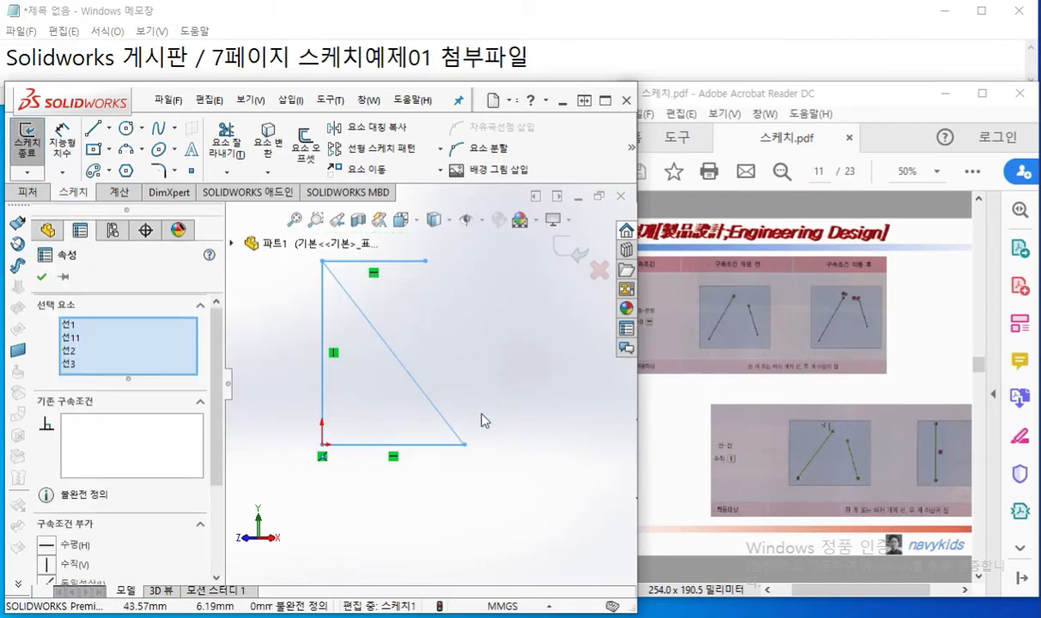
key("Delete")
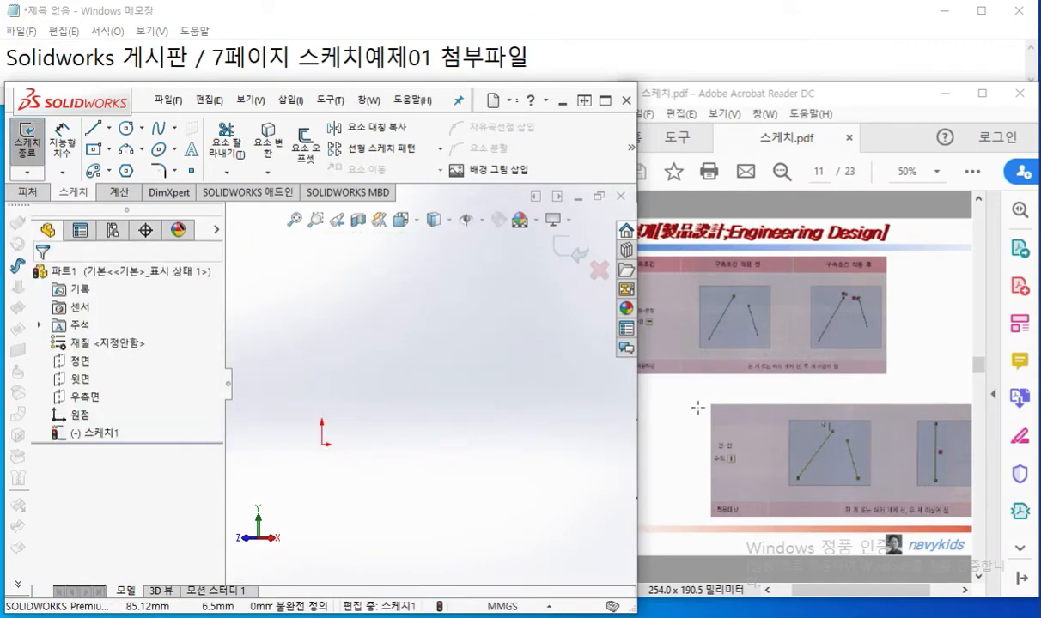
Enlarge page 11 of the PDF to 75% and show the full horizontal relation row with its before and after figures
left_click(704, 429)
scroll(704, 313, "up", 2, "ctrl")
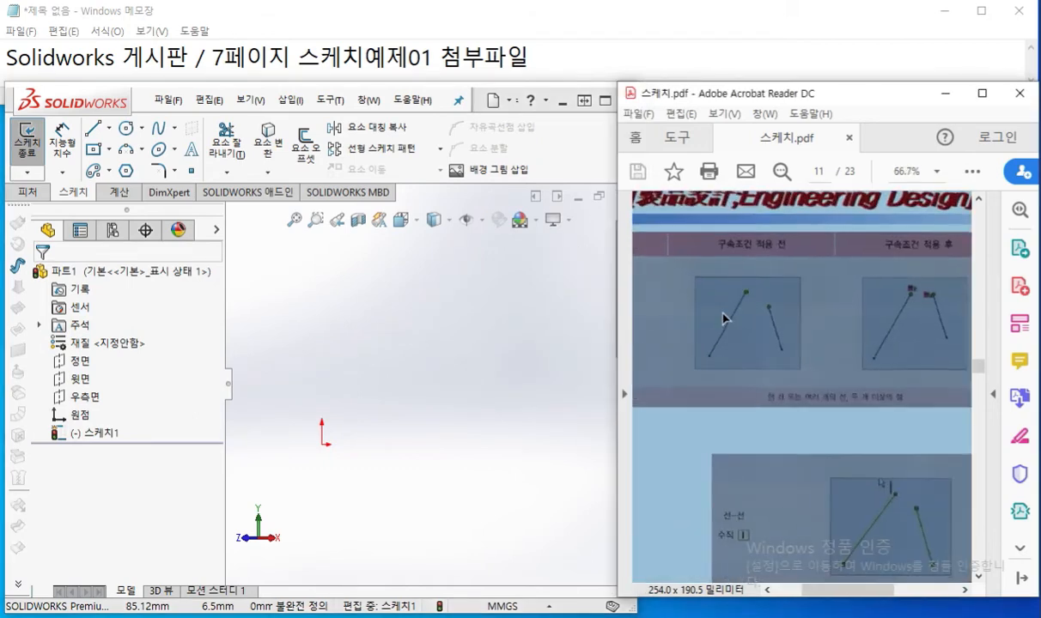
left_click(797, 422)
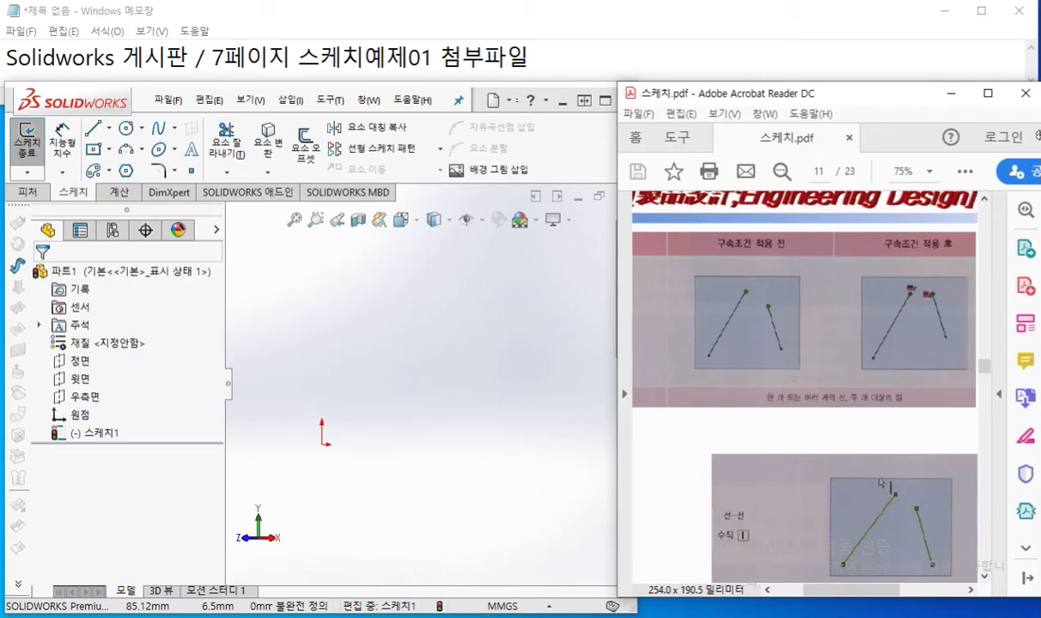
left_click_drag(1034, 135, 1039, 177)
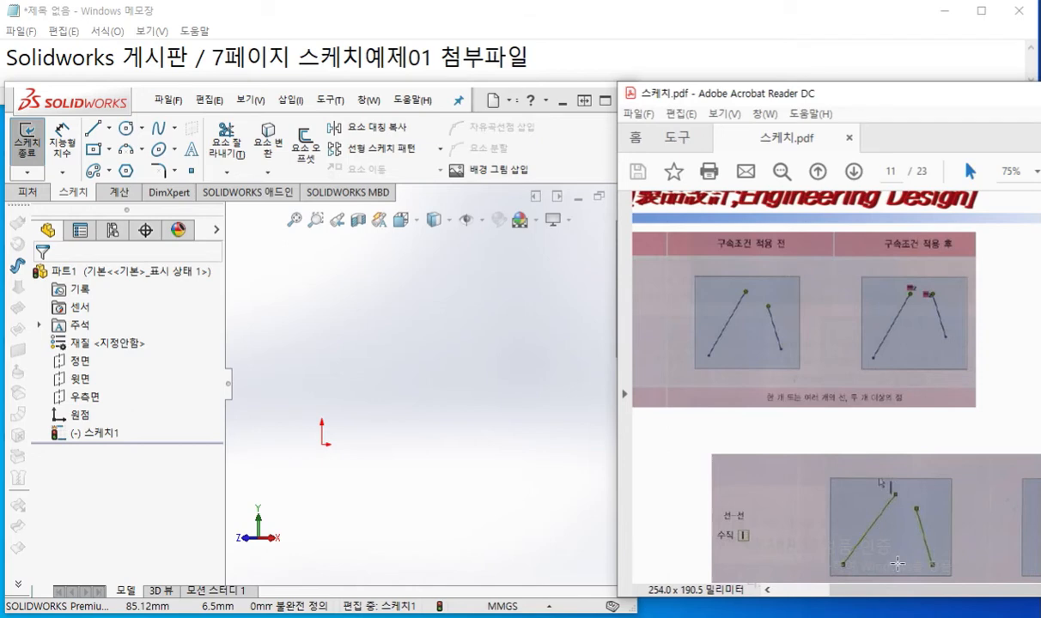
left_click_drag(896, 591, 866, 599)
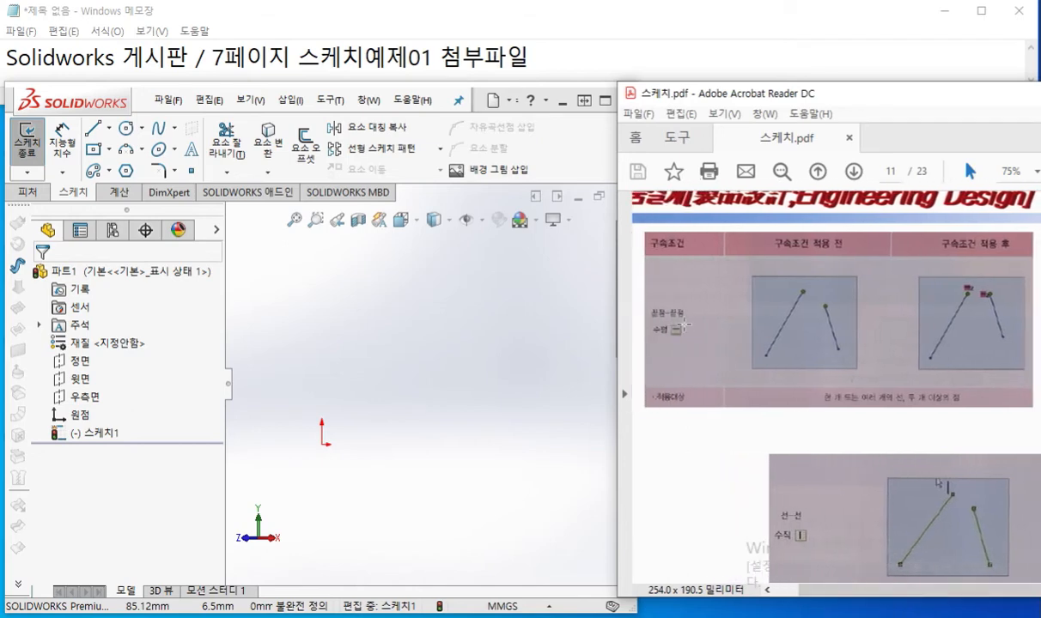
Annotate the PDF's horizontal relation example with the screen pen, marking its label, both upper endpoints and the aligned result, then clear the marks
key("F12")
left_click_drag(640, 318, 701, 321)
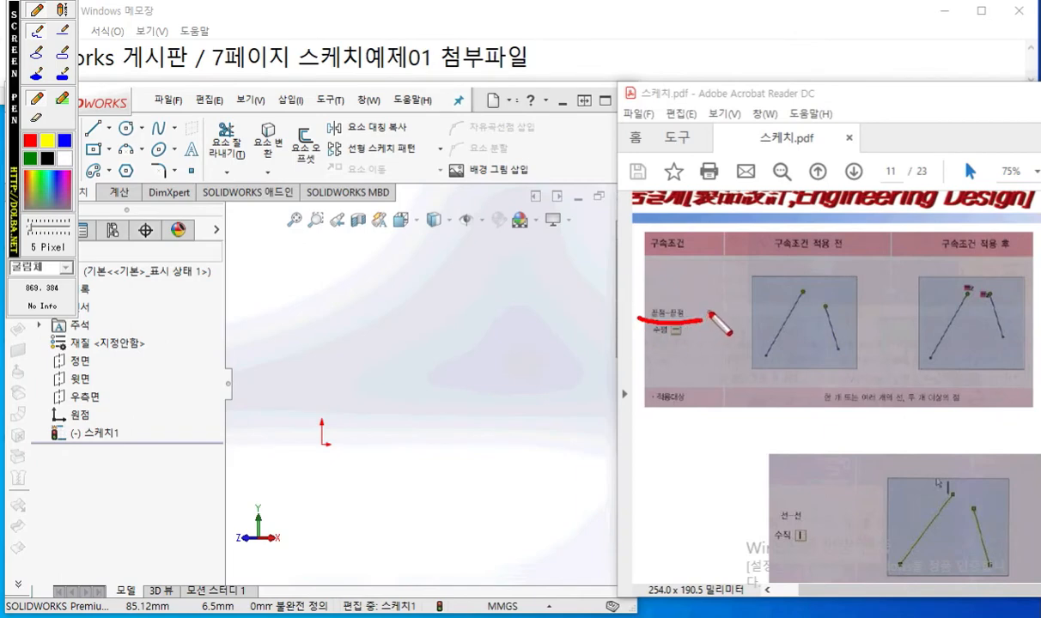
left_click_drag(804, 282, 830, 314)
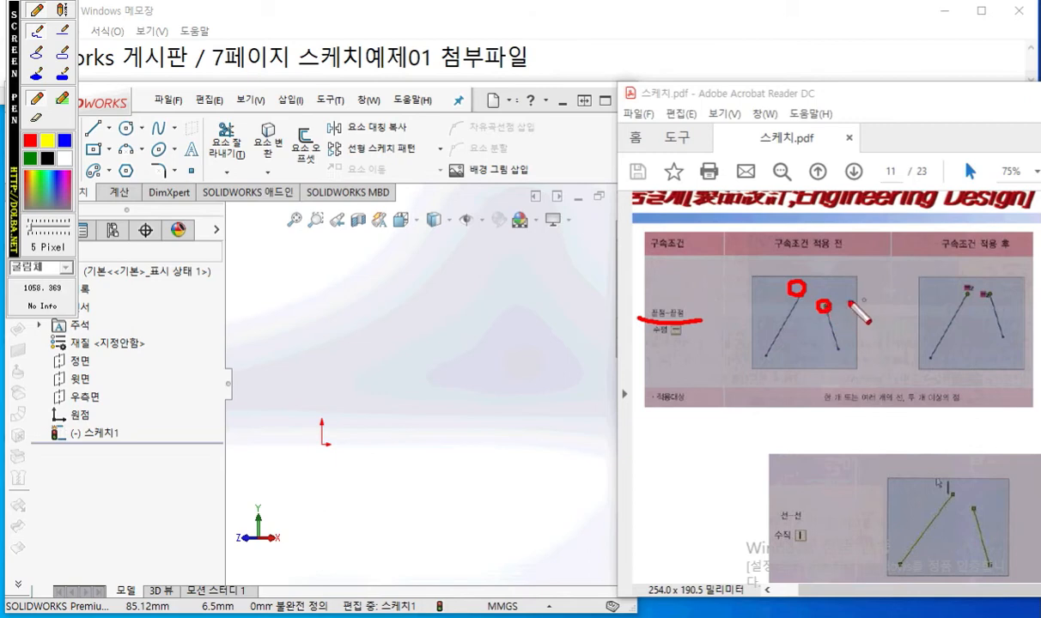
left_click_drag(641, 340, 697, 340)
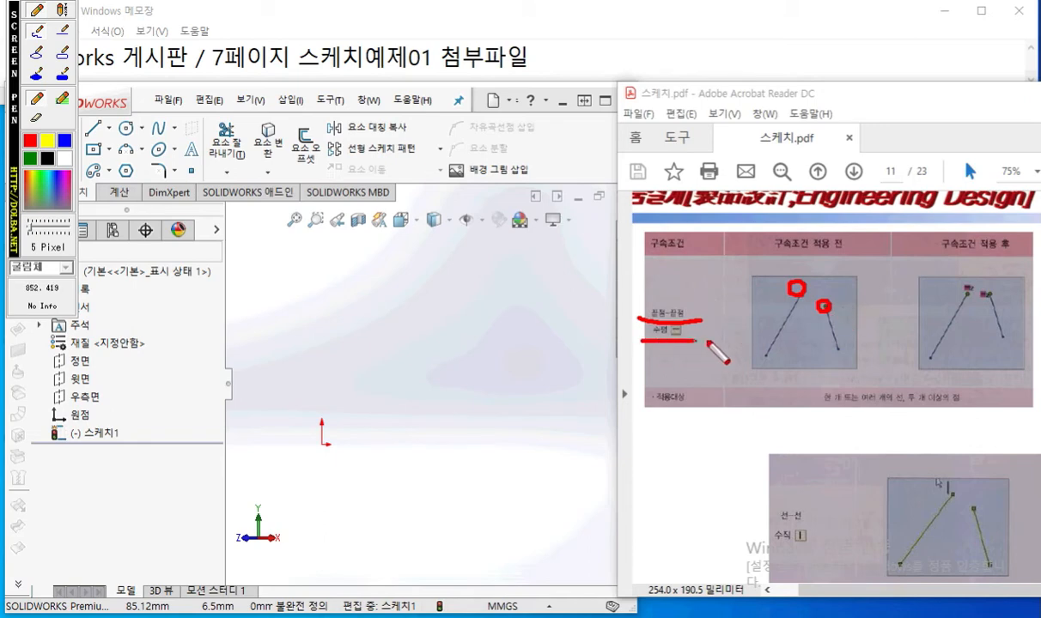
left_click_drag(951, 291, 1018, 290)
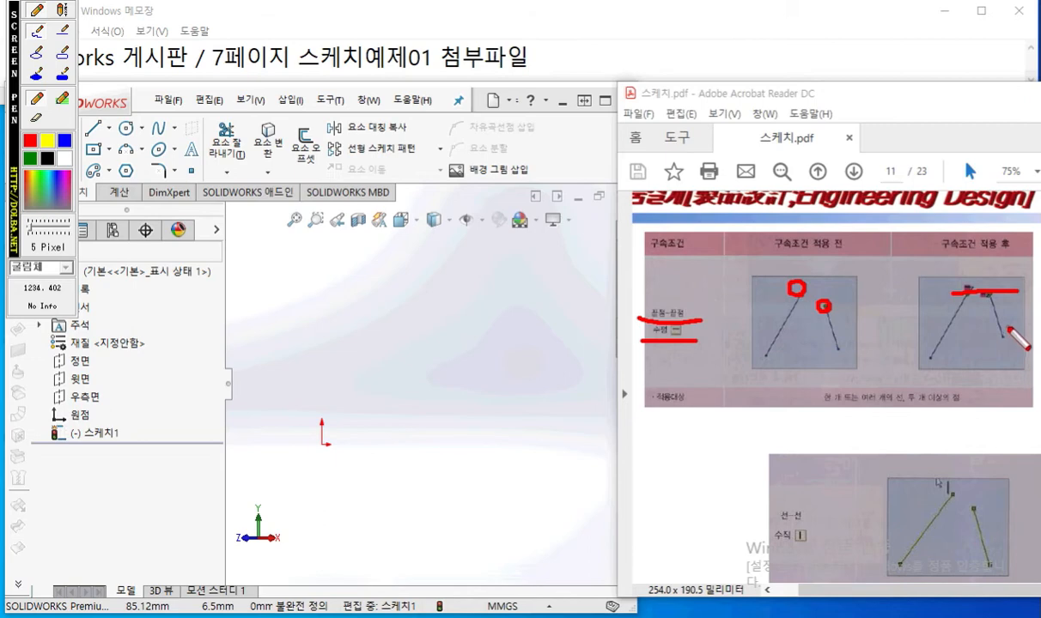
left_click_drag(952, 278, 1000, 275)
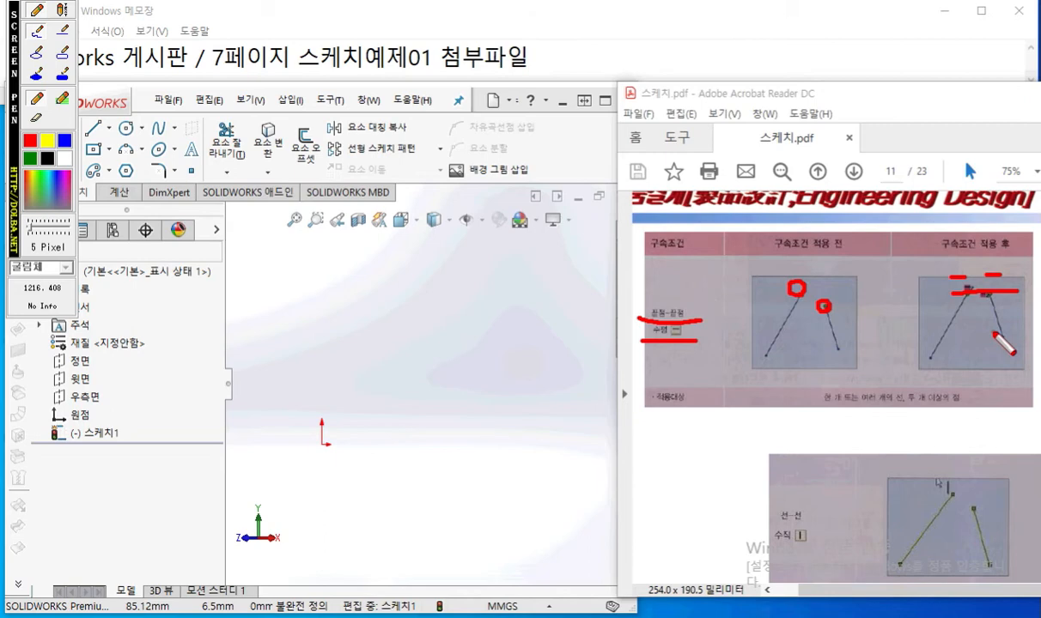
key("Escape")
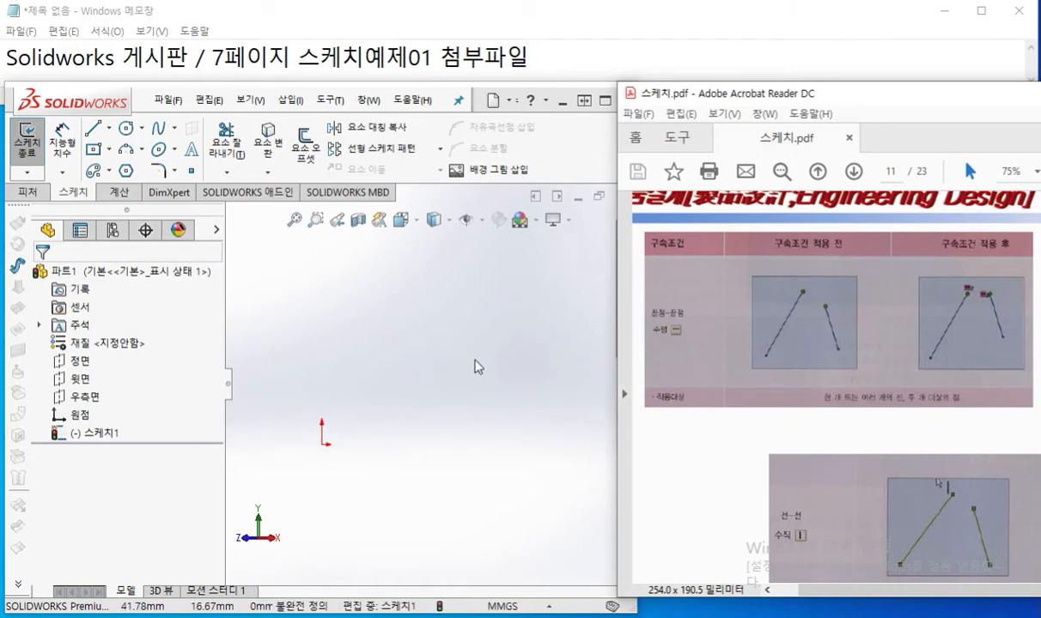
Sketch a slanted line in SolidWorks from the upper right down to a point just above the origin and end the chain
key("l")
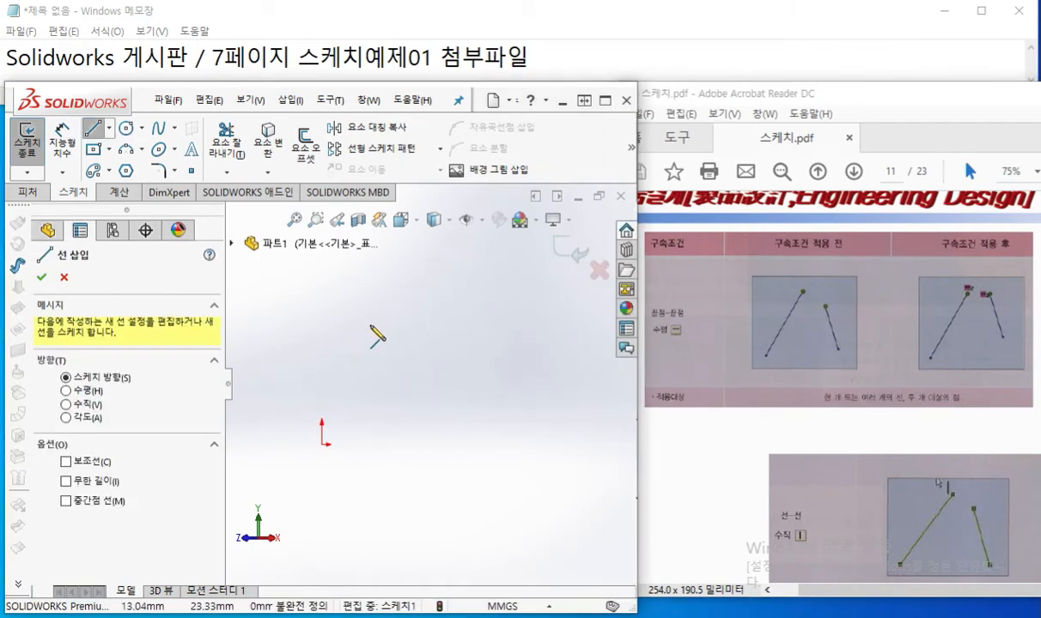
left_click(409, 306)
left_click(321, 401)
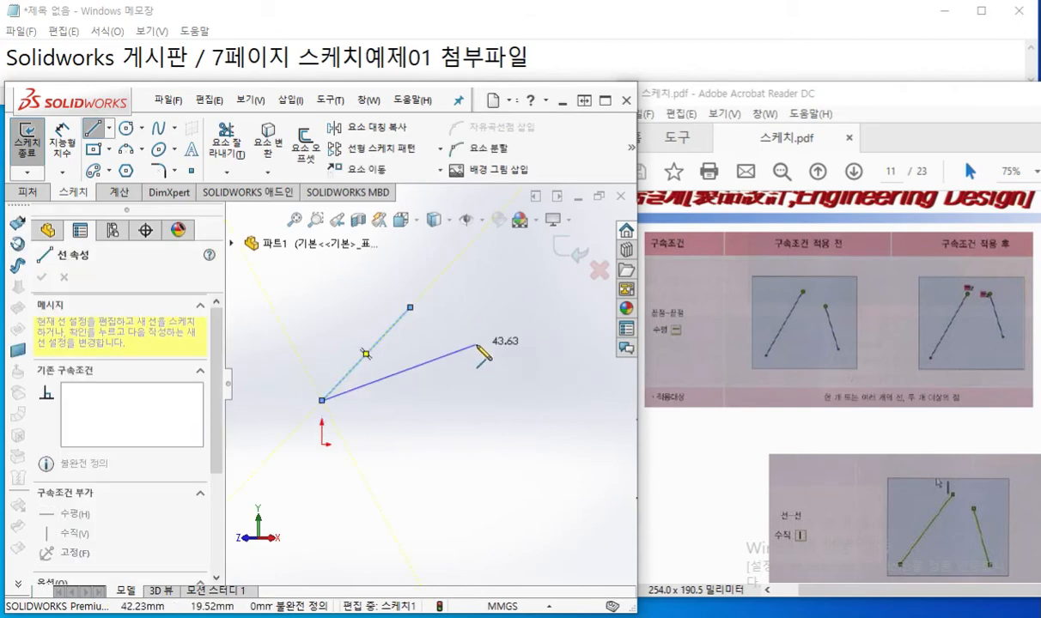
right_click(456, 330)
left_click(519, 385)
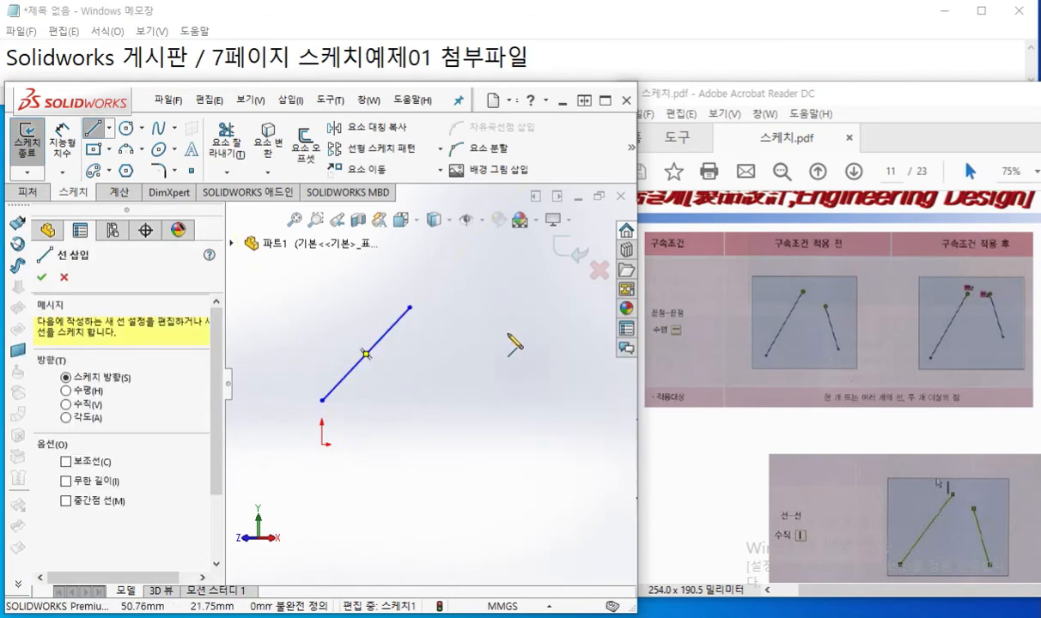
Sketch a second, separate line to the right of the first, sloping steeply down to the right, and exit the Line tool
left_click(507, 335)
left_click(548, 468)
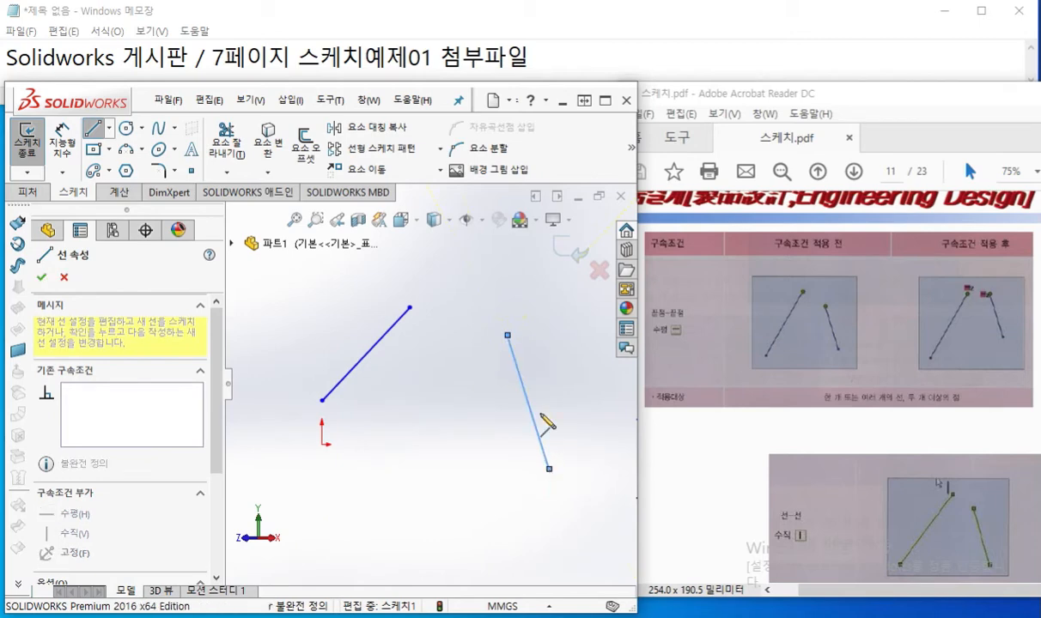
right_click(571, 353)
left_click(578, 362)
left_click(561, 416)
mouse_move(552, 376)
middle_mouse_down("ctrl")
mouse_move(521, 325)
mouse_move(517, 339)
middle_mouse_up("ctrl")
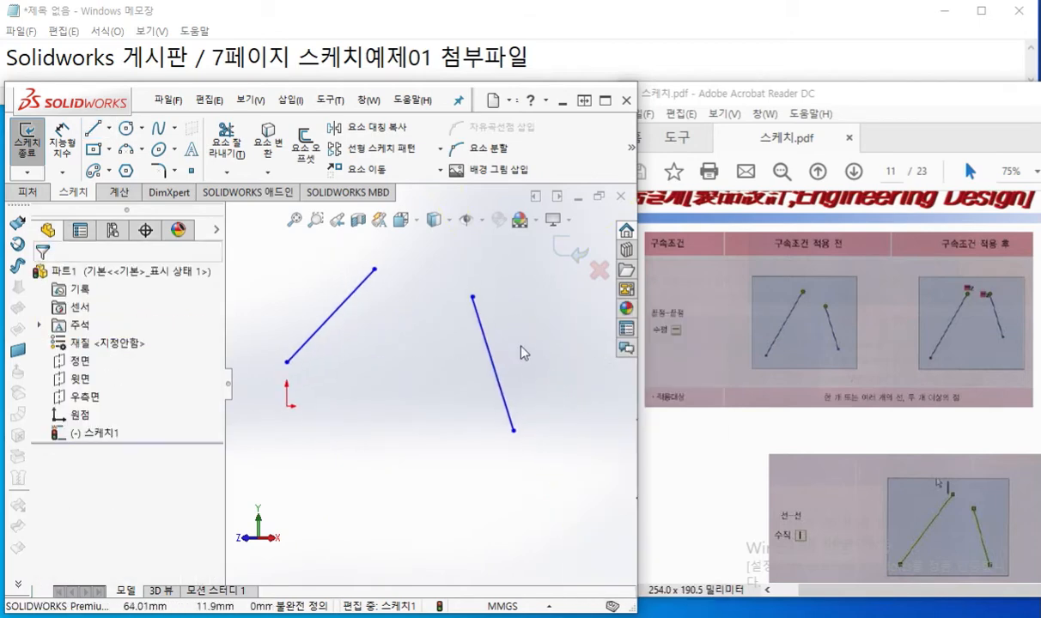
Maximize the SolidWorks window and circle the upper endpoints of both lines with the screen pen, then clear the marks
left_click(604, 100)
scroll(700, 219, "down", 3)
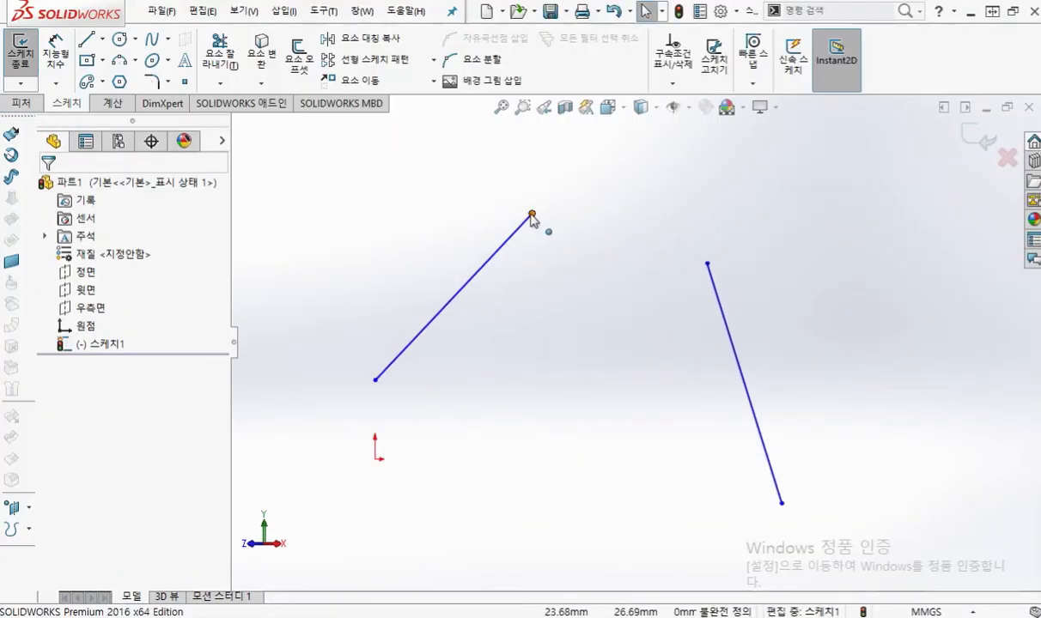
key("F12")
mouse_move(554, 225)
left_mouse_down()
mouse_move(546, 205)
mouse_move(531, 225)
left_mouse_up()
mouse_move(720, 256)
left_mouse_down()
mouse_move(693, 258)
mouse_move(719, 282)
left_mouse_up()
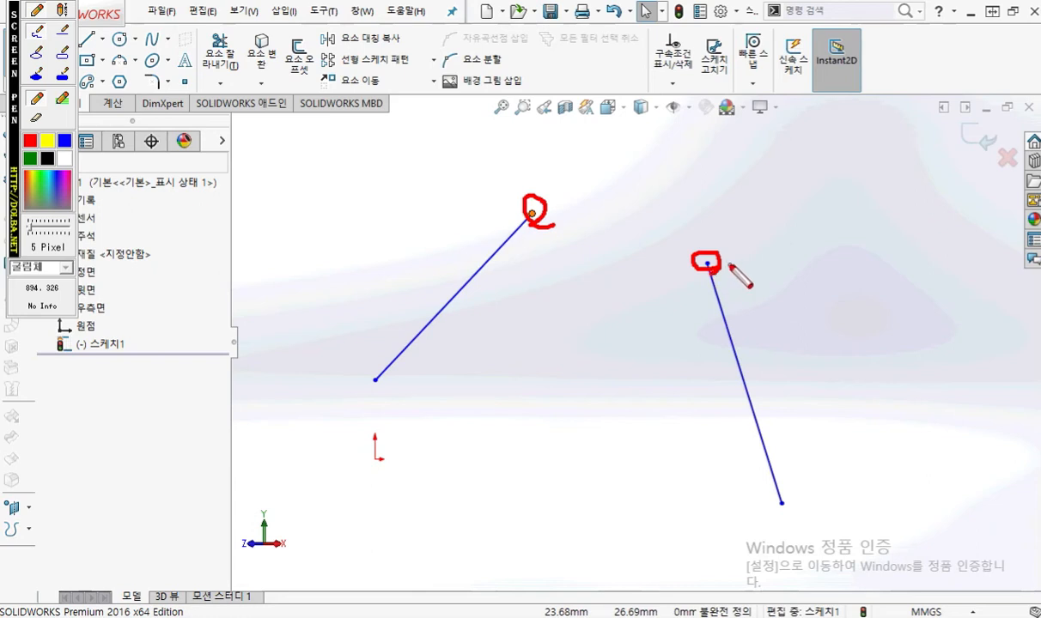
key("Escape")
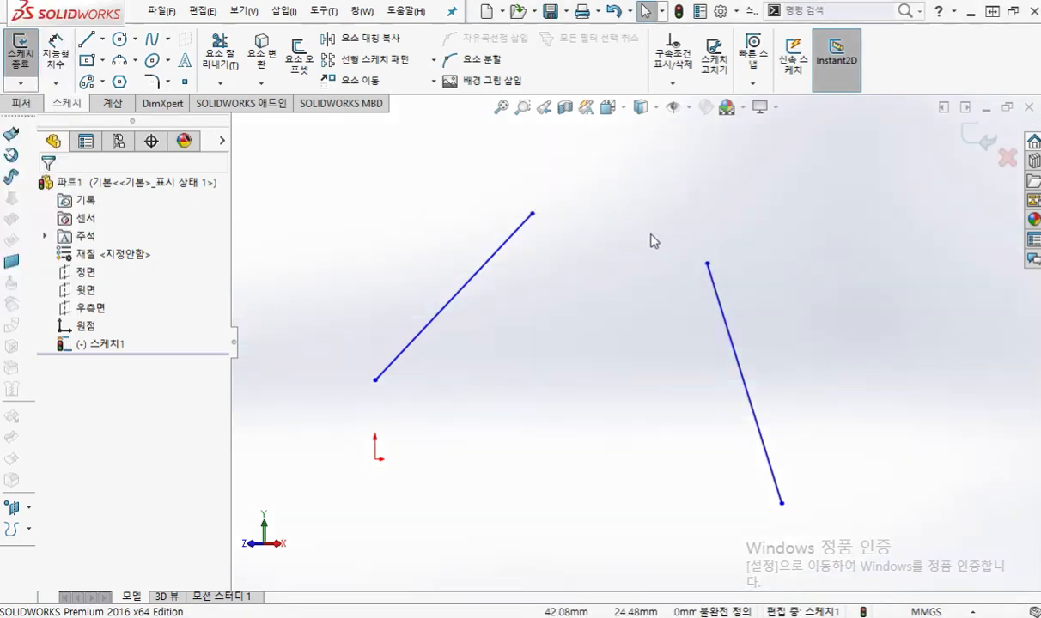
Apply a horizontal relation between the upper endpoints of the two lines
left_click(534, 216)
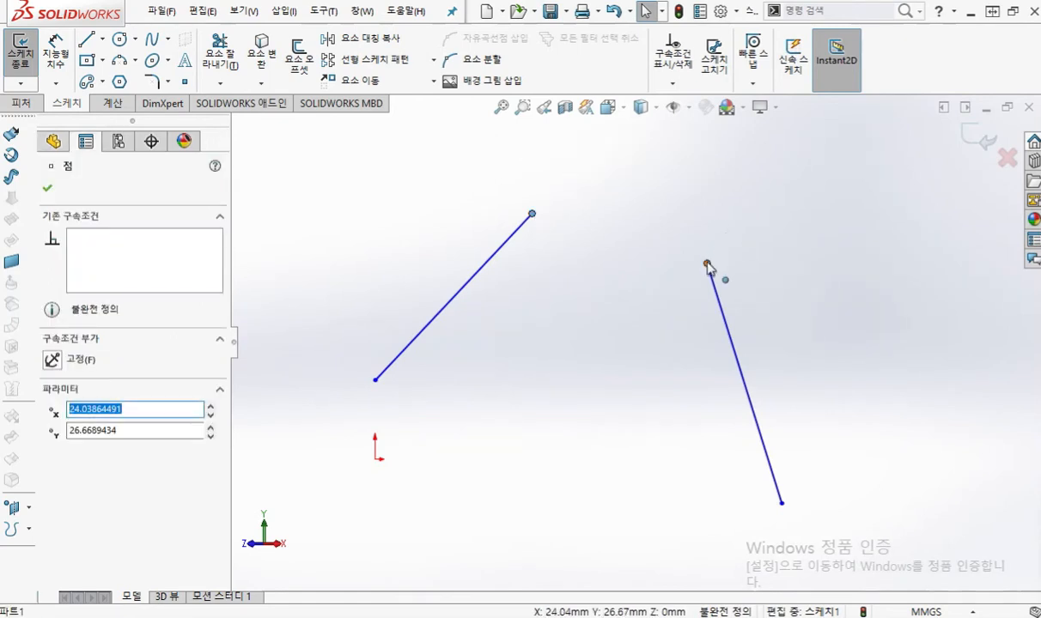
left_click(708, 264, "ctrl")
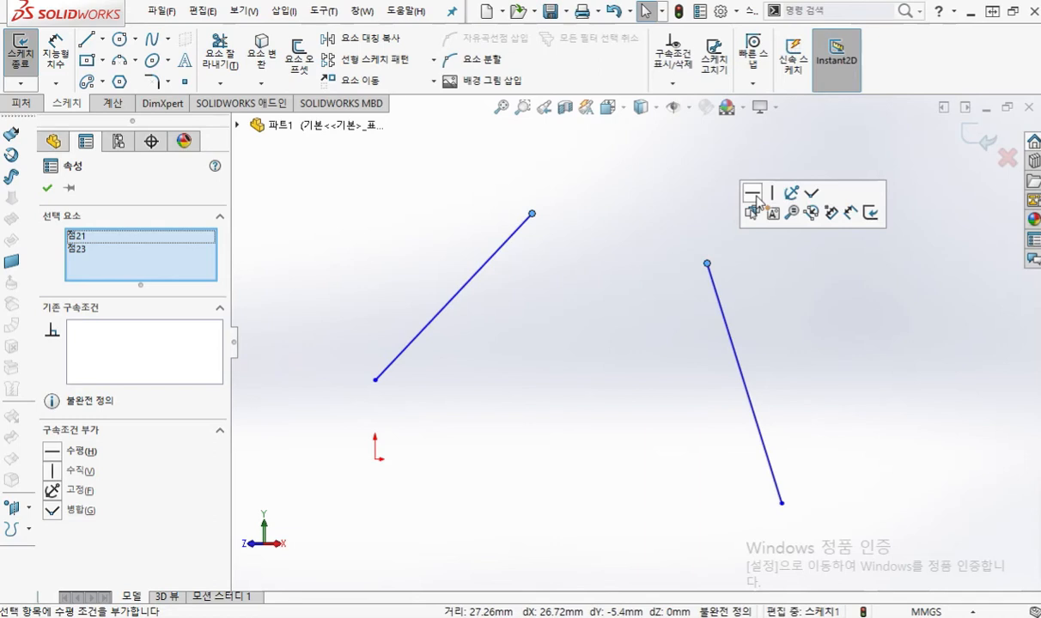
left_click(752, 194)
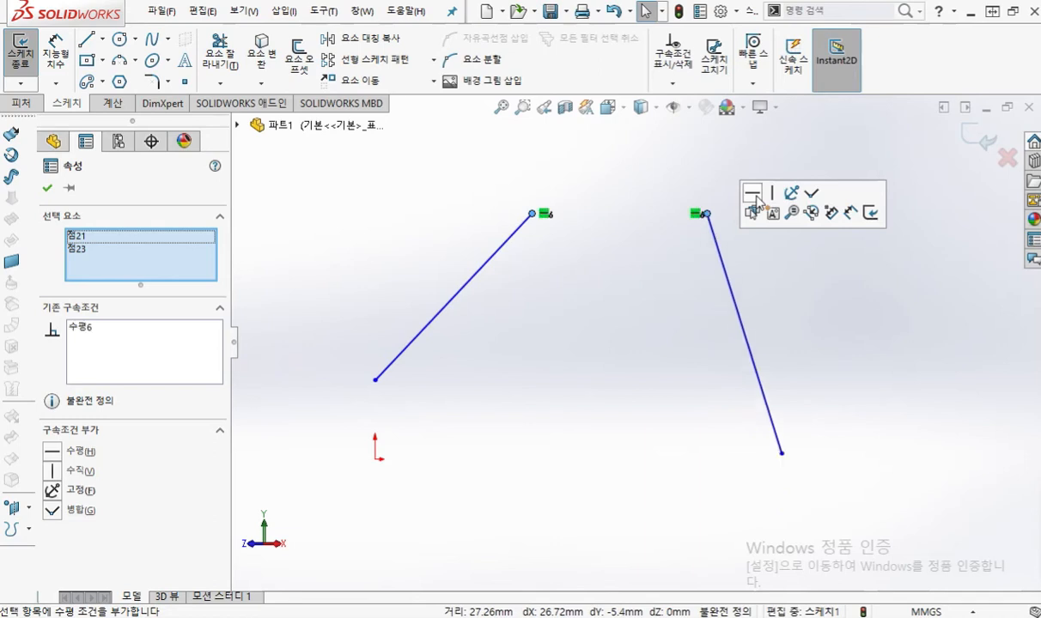
Underline the horizontal relation symbols at both upper endpoints with the screen pen, then clear the marks and the point selection
key("ctrl+F12")
left_click_drag(519, 225, 548, 221)
left_click_drag(689, 228, 721, 227)
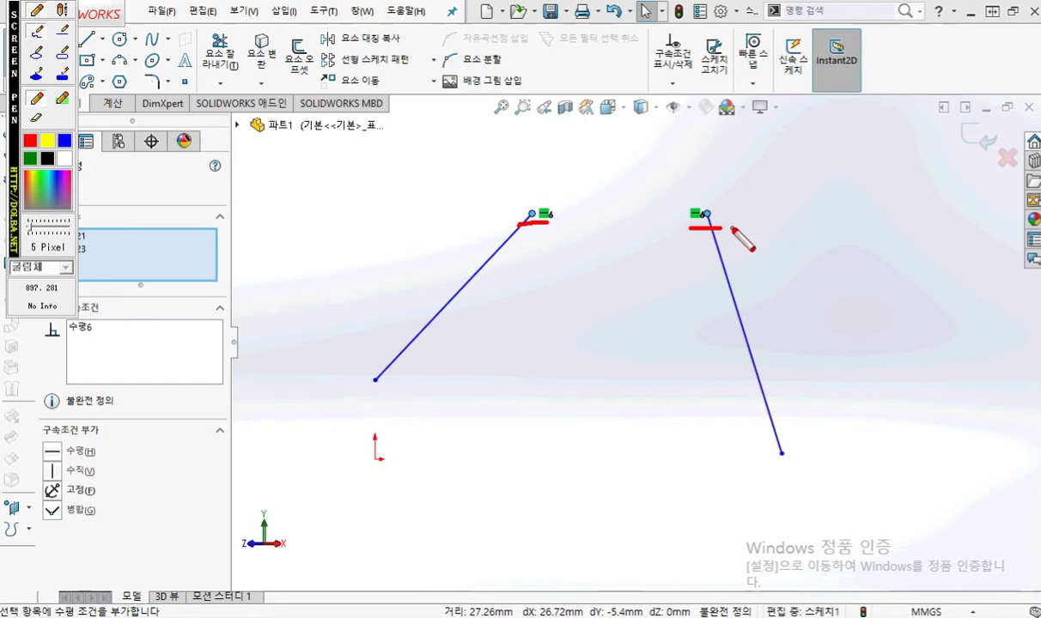
key("Escape")
left_click(811, 272)
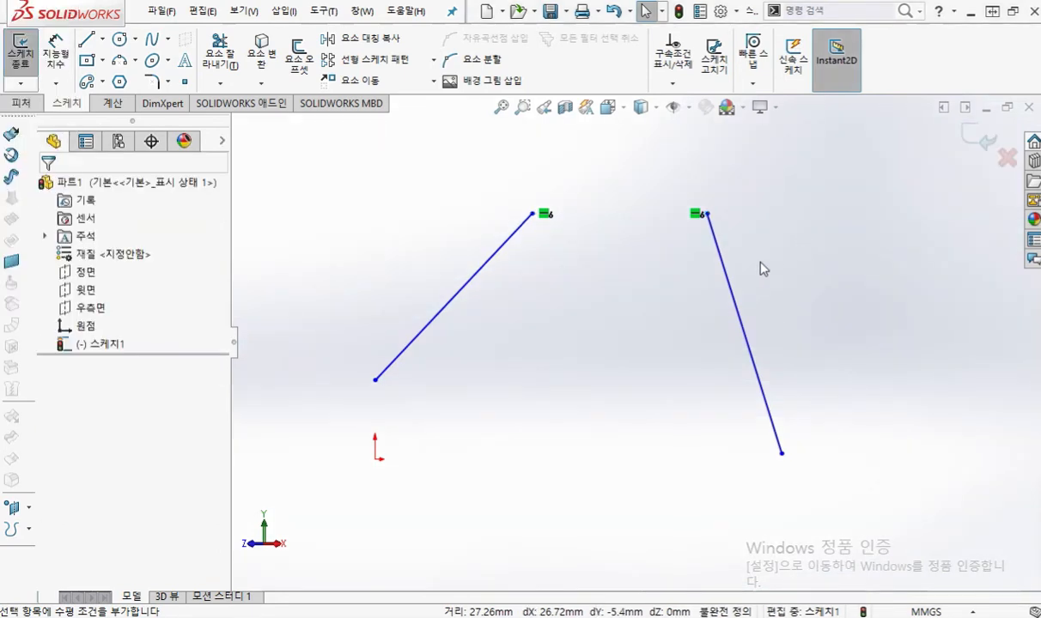
Restore the SolidWorks window beside the PDF and undo the horizontal relation between the two endpoints
left_click(1013, 11)
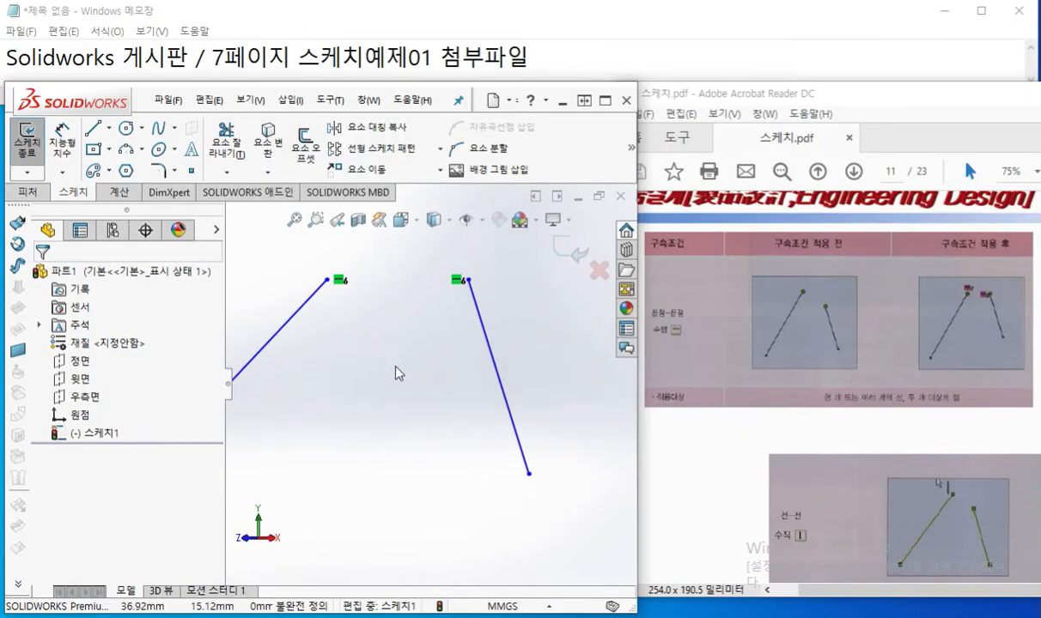
key("ctrl+z")
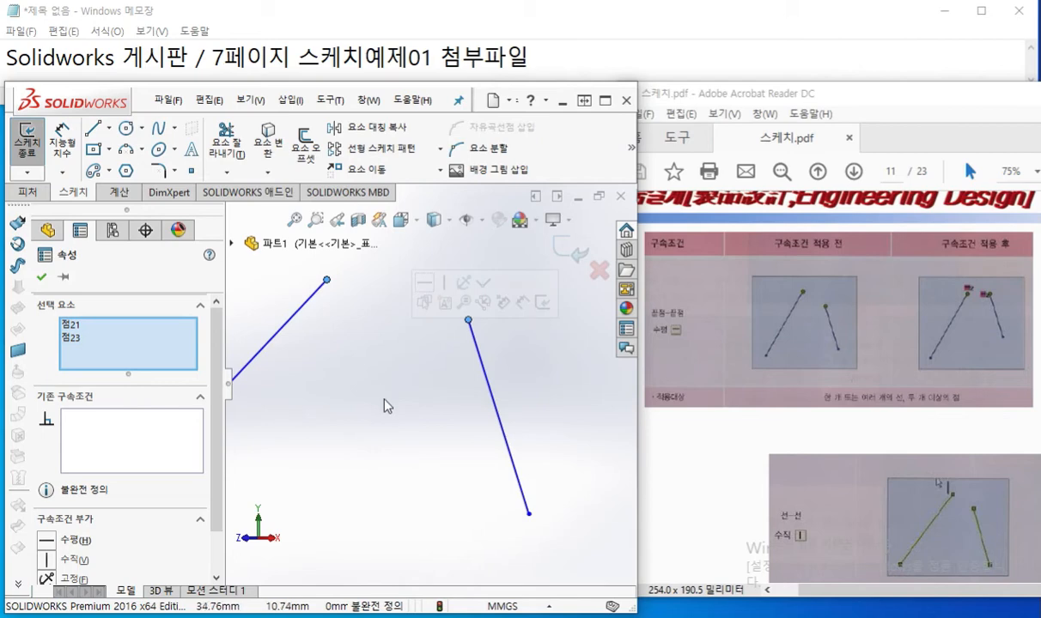
Circle the line-line vertical relation label on PDF page 11, trace its example lines and vertical symbols with the screen pen, then clear the marks
left_click_drag(836, 592, 897, 595)
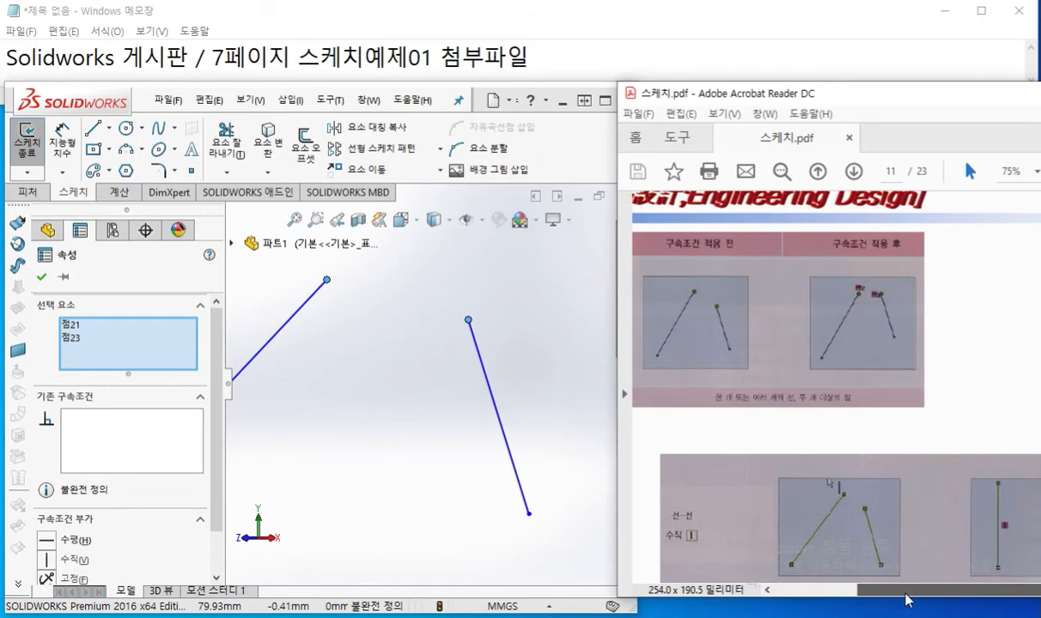
scroll(803, 527, "down", 1)
scroll(803, 527, "down", 3)
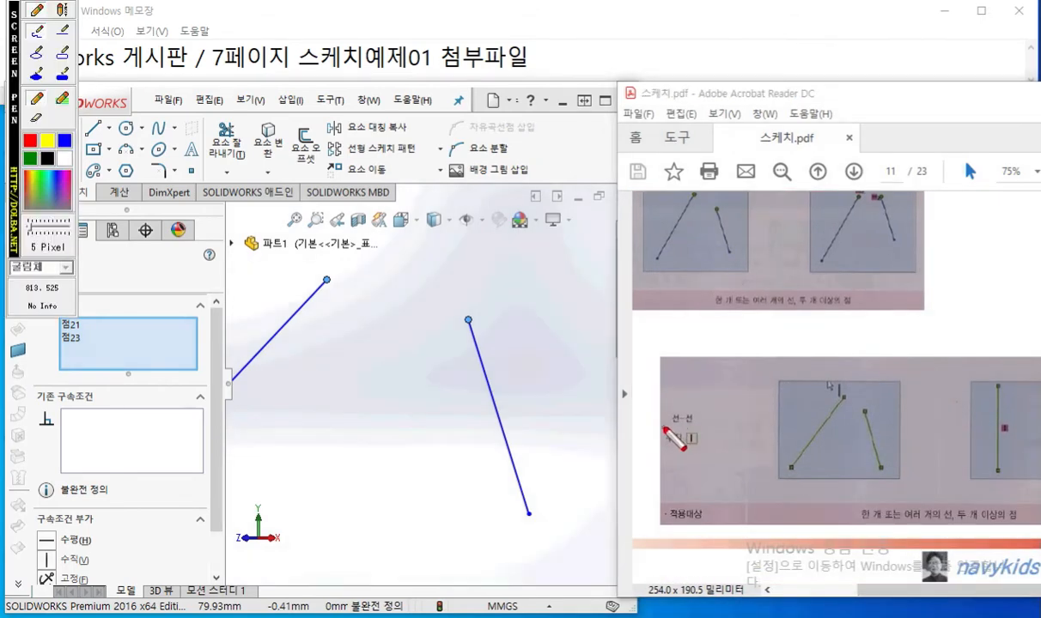
key("Escape")
left_click_drag(918, 102, 842, 95)
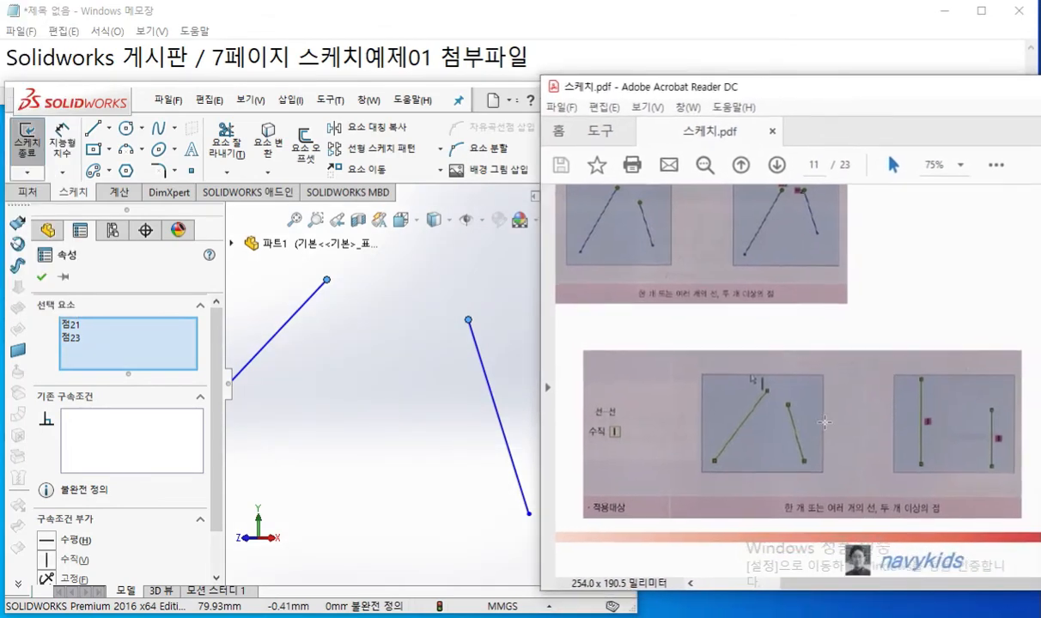
key("F12")
mouse_move(639, 451)
left_mouse_down()
mouse_move(567, 423)
mouse_move(616, 464)
left_mouse_up()
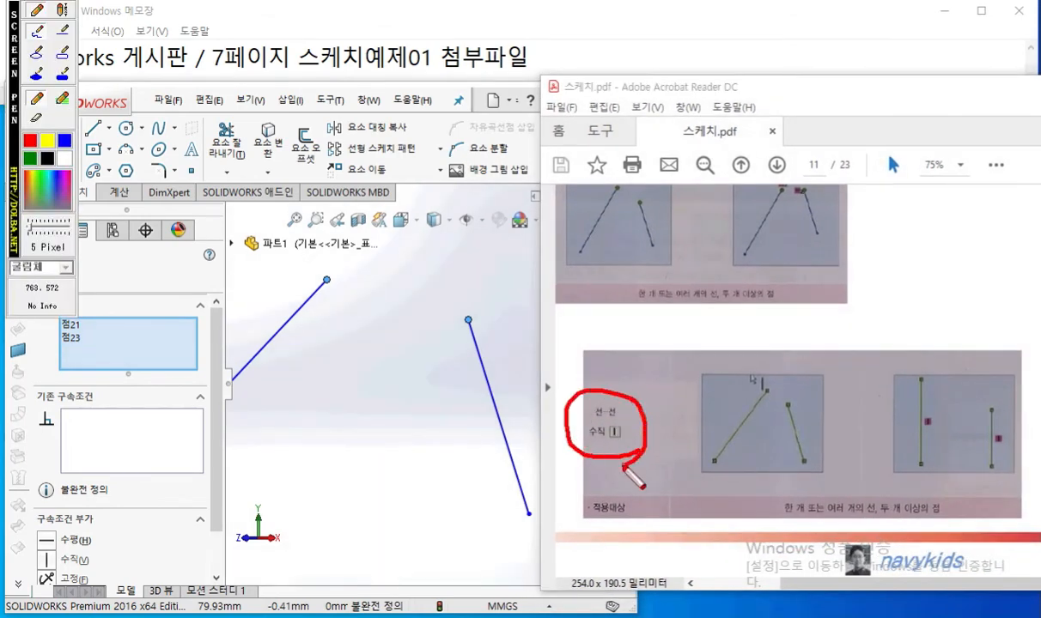
left_click_drag(763, 390, 714, 461)
left_click_drag(792, 398, 805, 457)
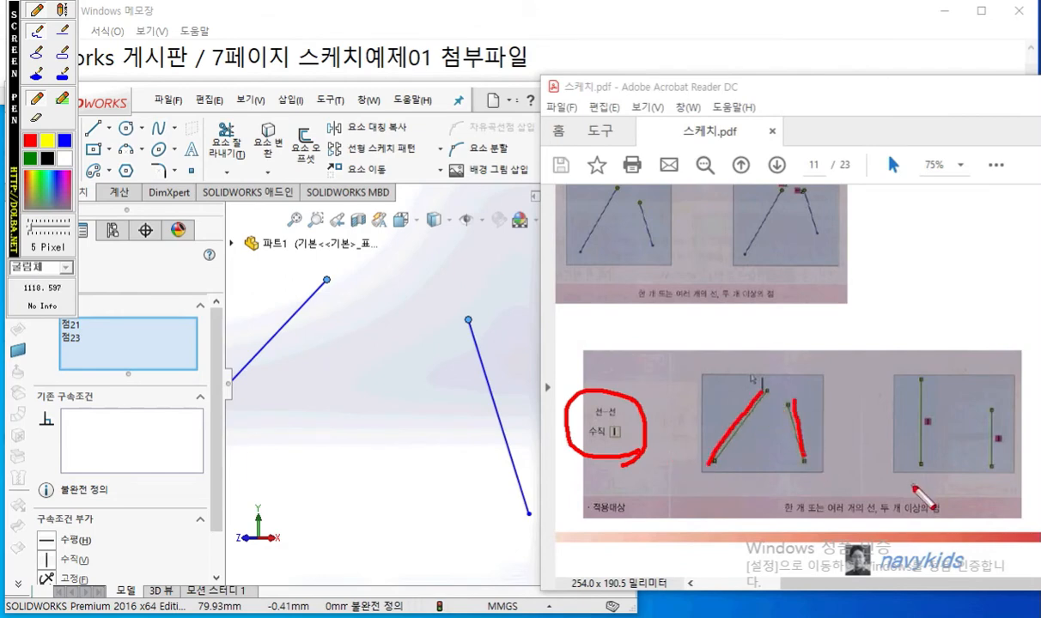
left_click_drag(927, 399, 927, 429)
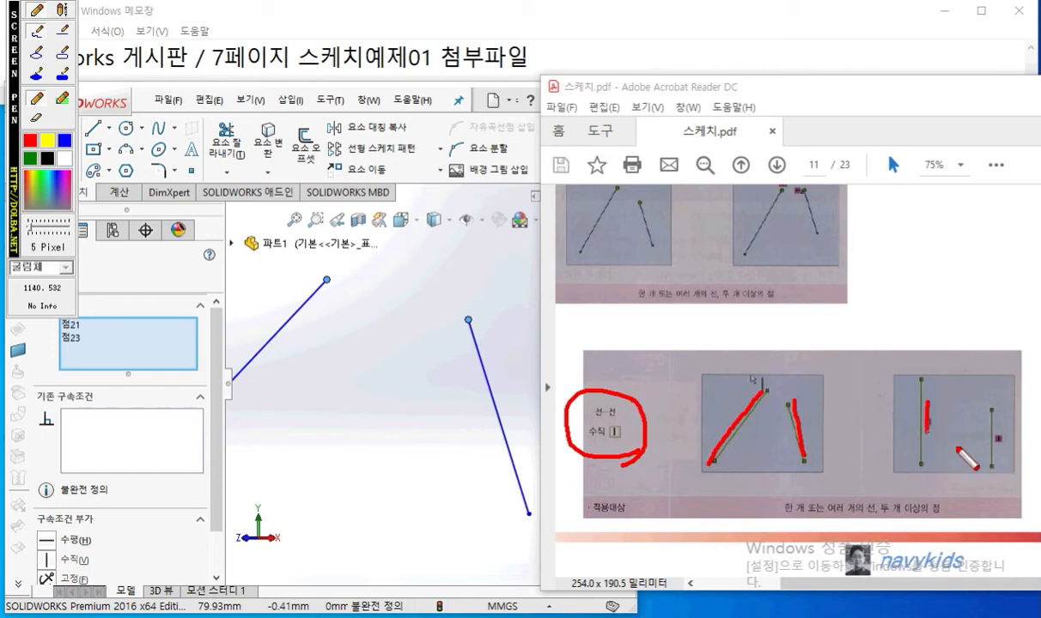
left_click_drag(1002, 423, 1002, 450)
key("Escape")
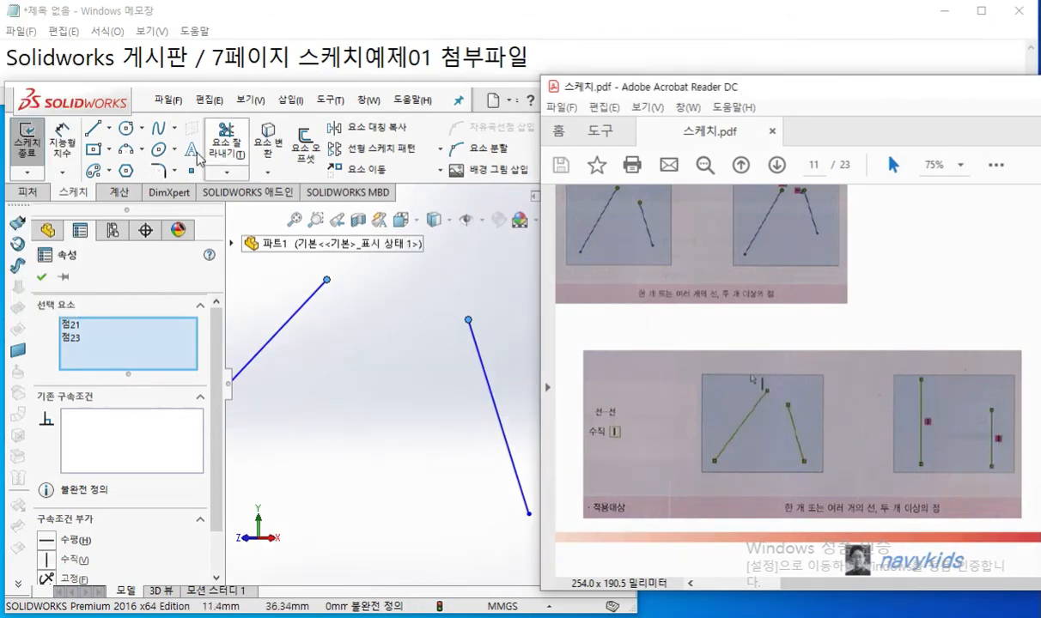
Maximize the SolidWorks window and apply a vertical relation to both sketch lines
left_click(97, 96)
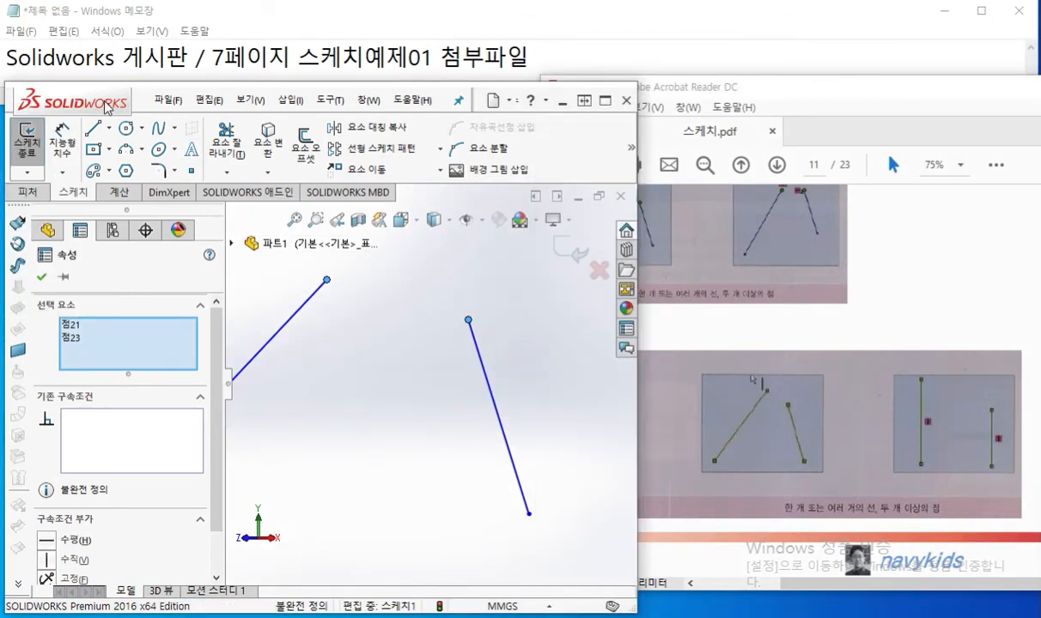
left_click(592, 101)
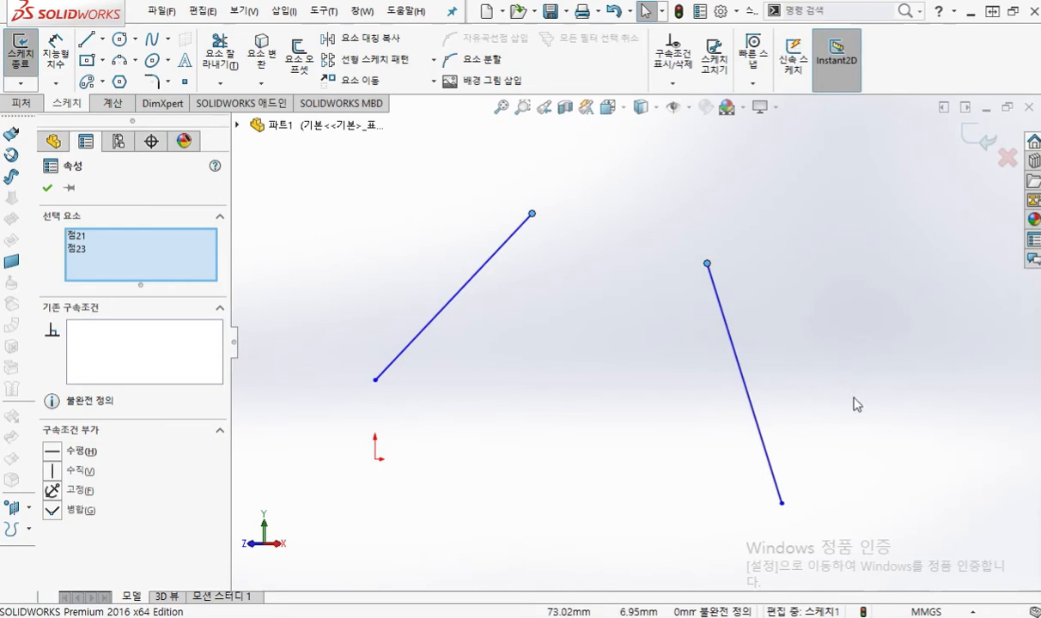
mouse_move(859, 412)
left_mouse_down()
mouse_move(588, 307)
mouse_move(364, 248)
left_mouse_up()
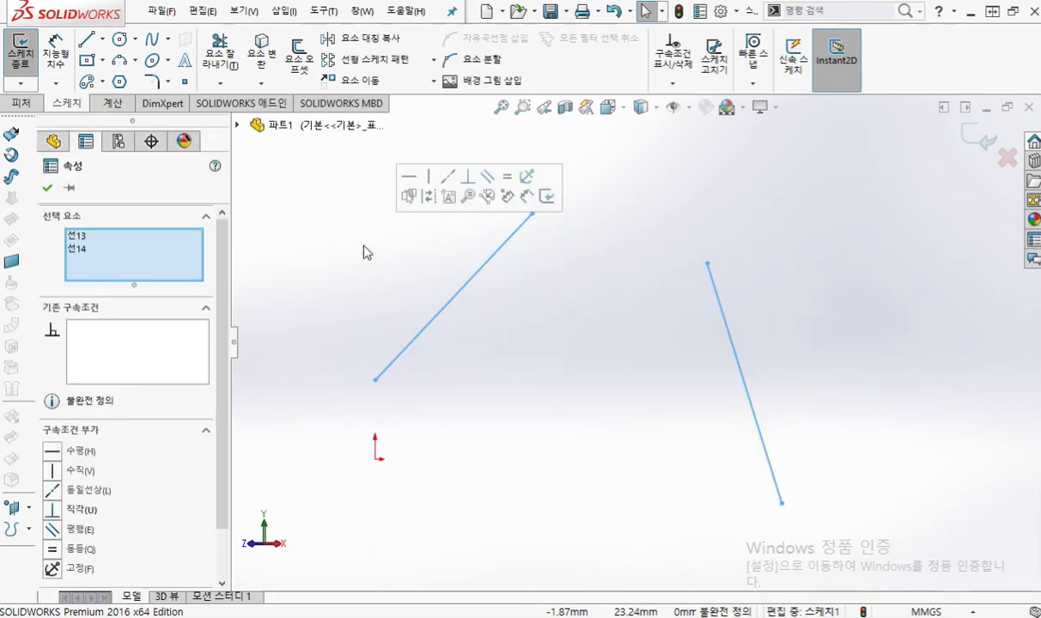
left_click(432, 180)
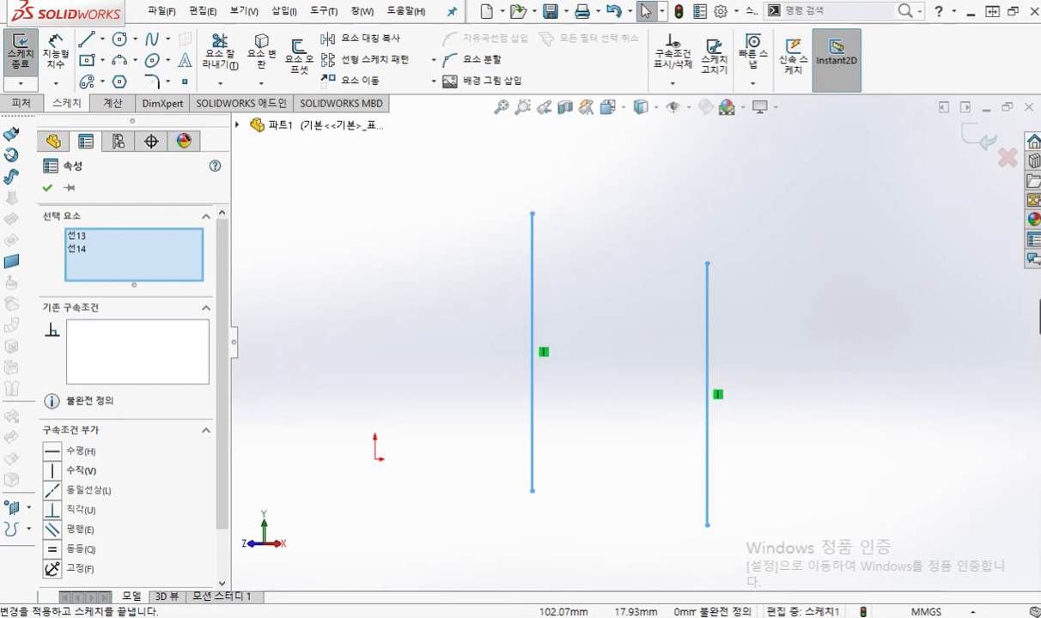
Restore the SolidWorks window, advance the PDF to page 12, and undo the vertical relation on both lines
left_click(1013, 12)
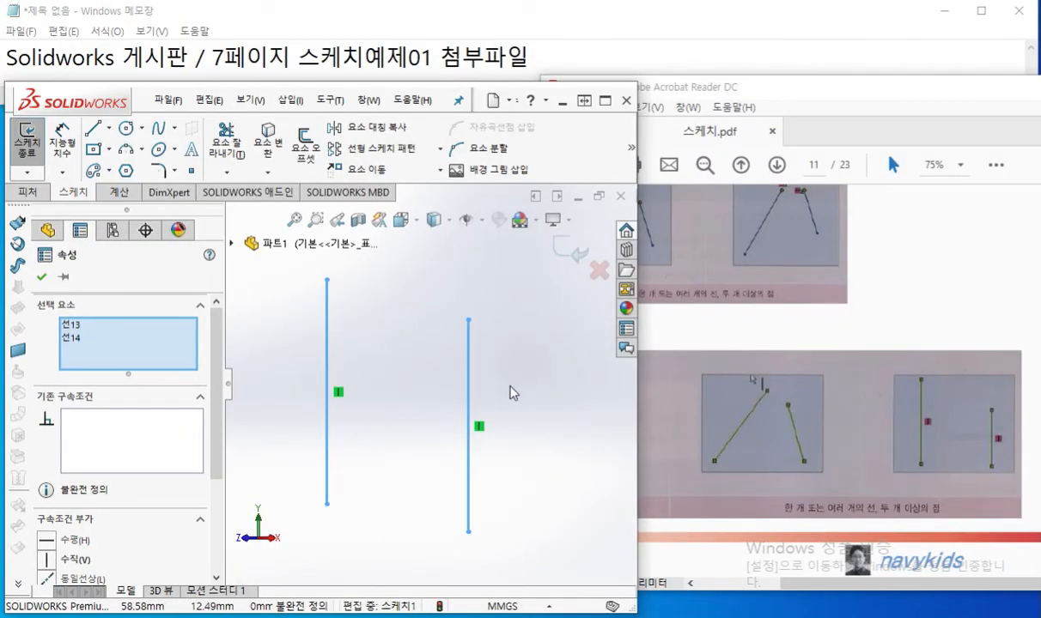
left_click(839, 93)
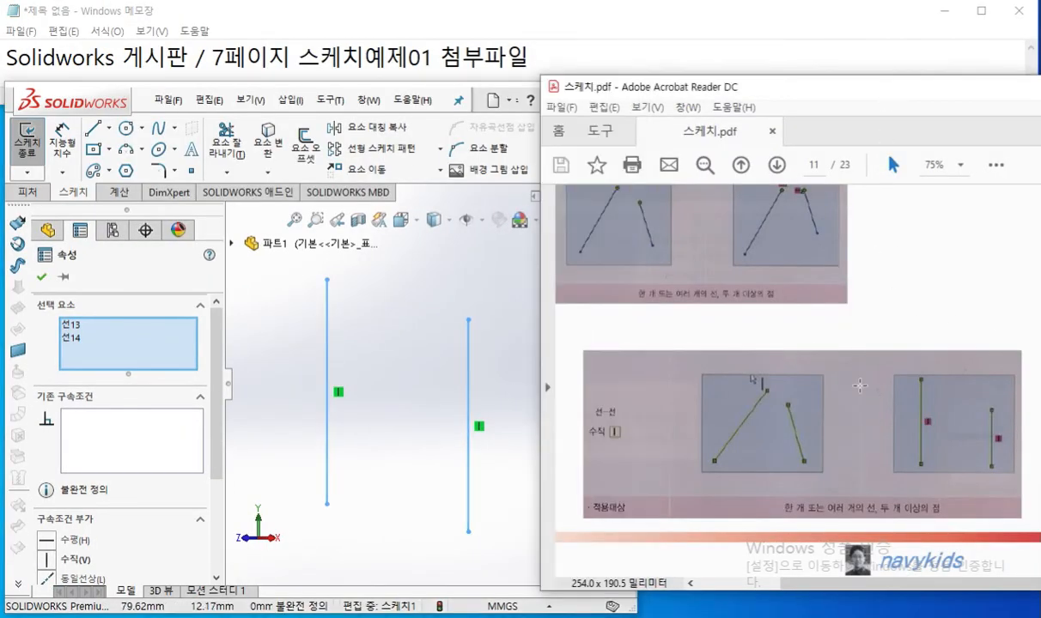
scroll(815, 370, "down", 5)
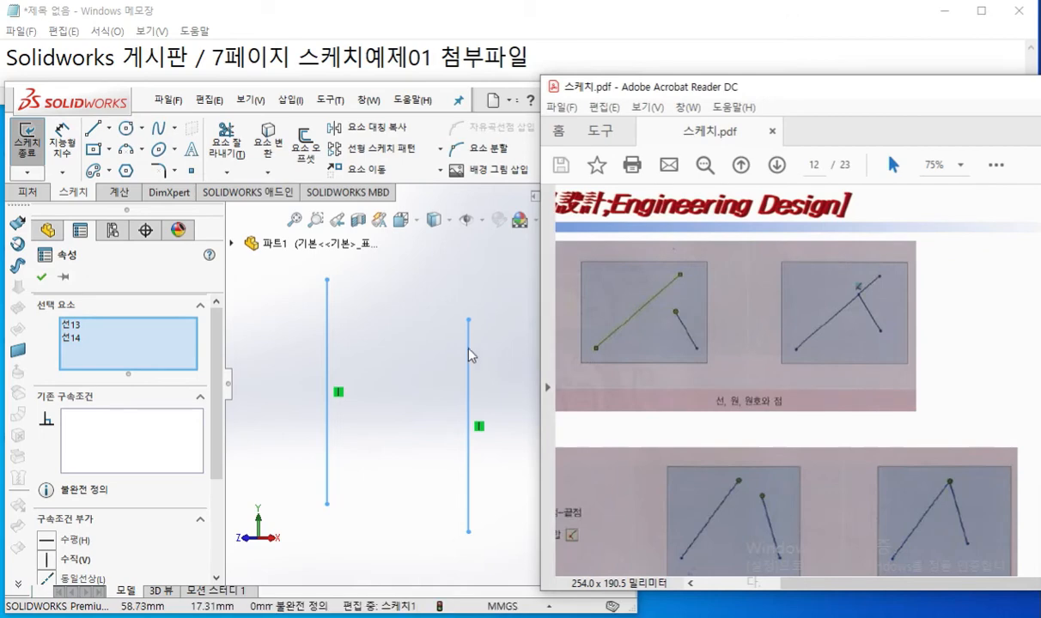
left_click(416, 366)
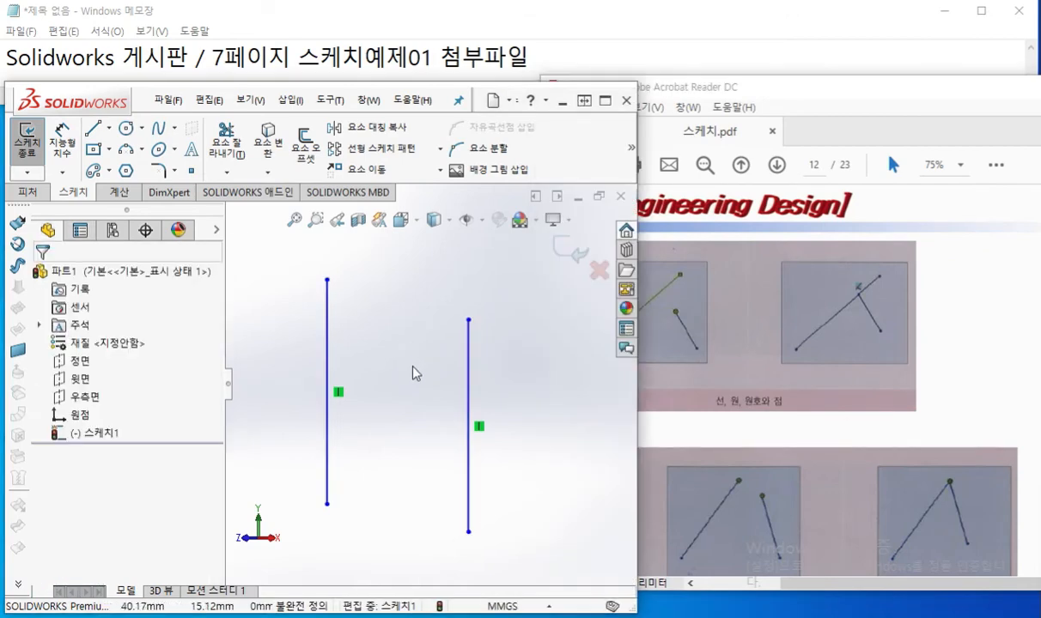
key("ctrl+z")
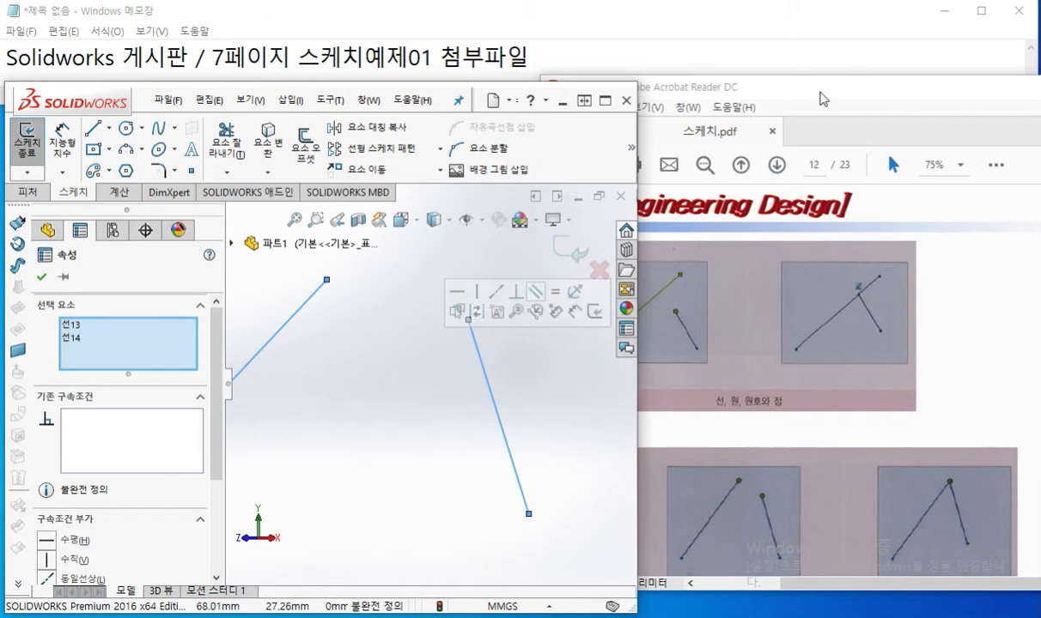
Mark the line-endpoint label, line, endpoint and coincident direction in the page 12 example with the screen pen, then clear the marks
left_click(792, 96)
left_click_drag(758, 96, 846, 103)
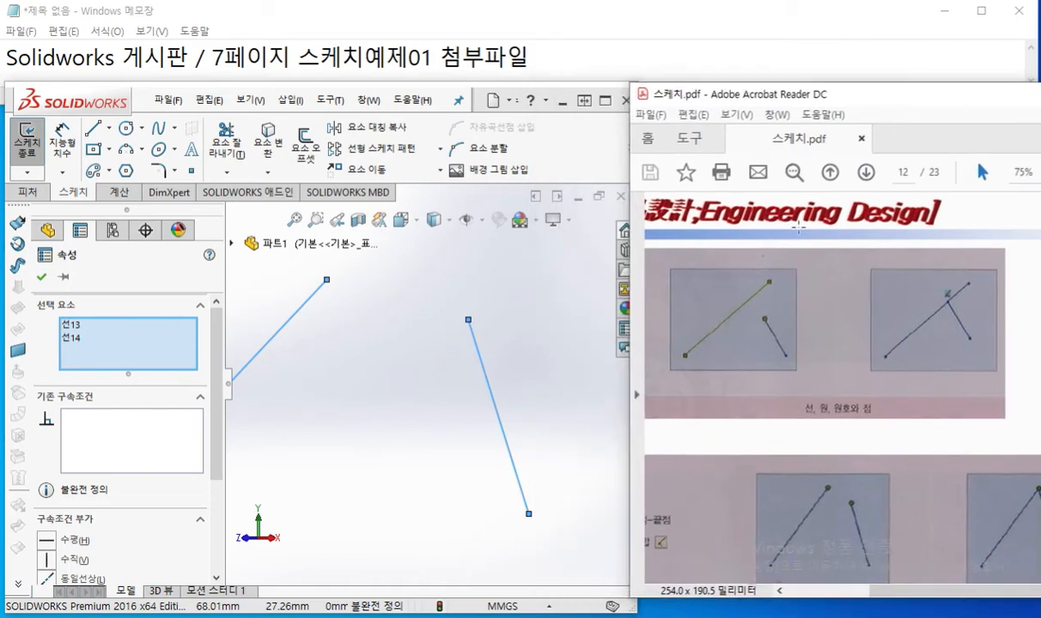
scroll(708, 294, "up", 1, "ctrl")
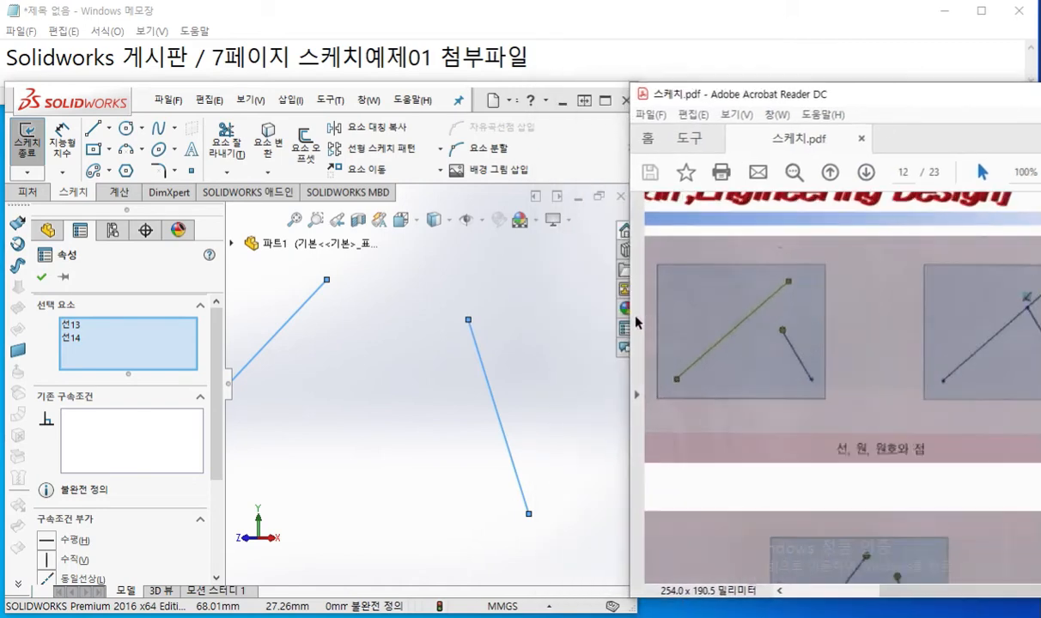
left_click_drag(631, 322, 541, 310)
left_click_drag(845, 598, 760, 595)
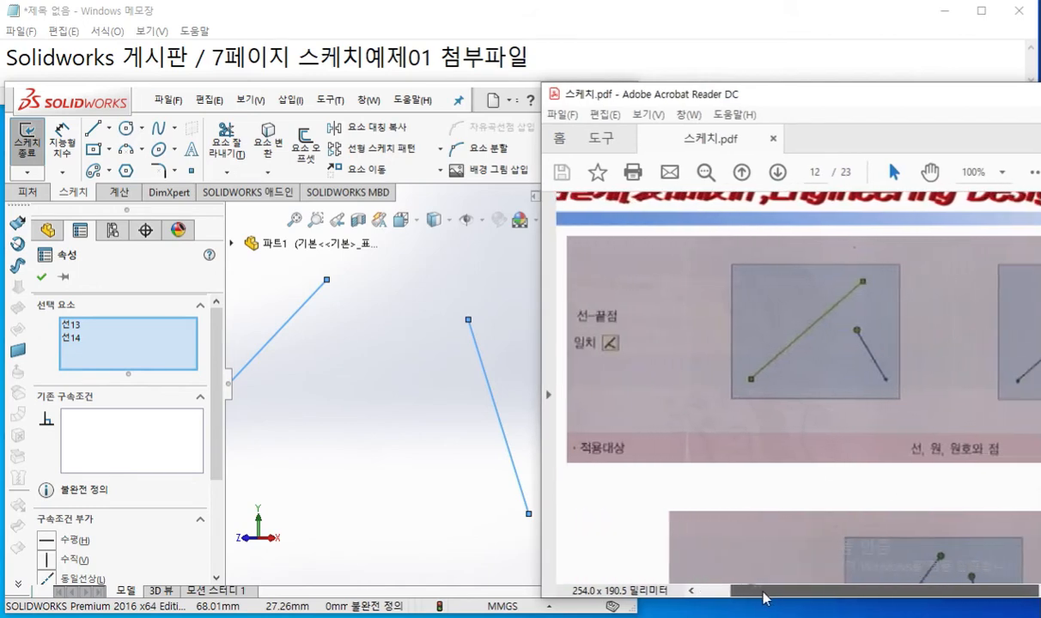
key("ctrl+F1")
left_click_drag(574, 327, 614, 325)
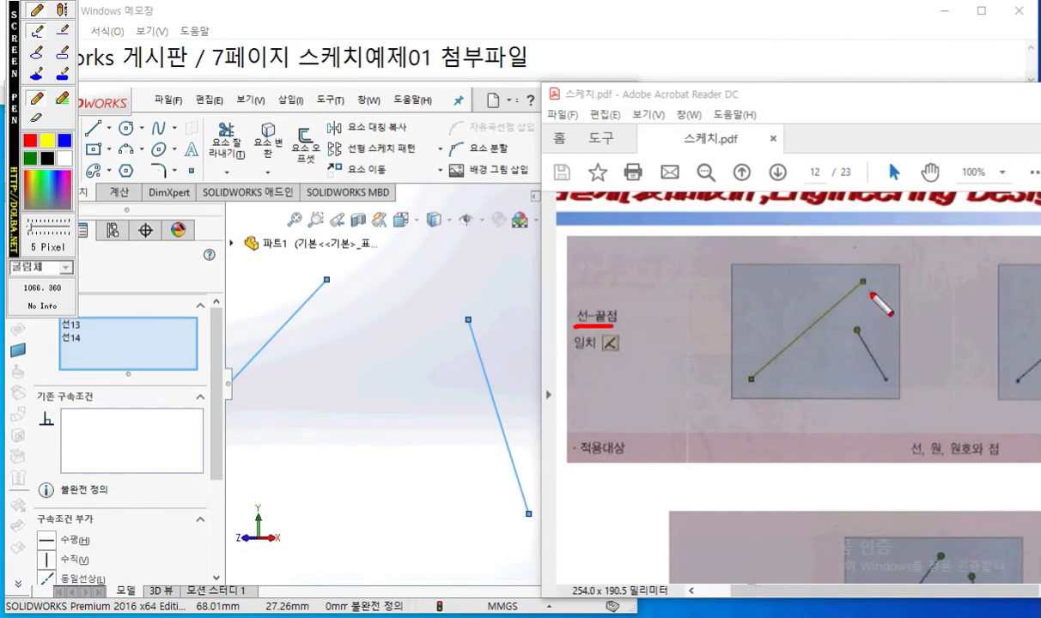
left_click_drag(876, 270, 743, 380)
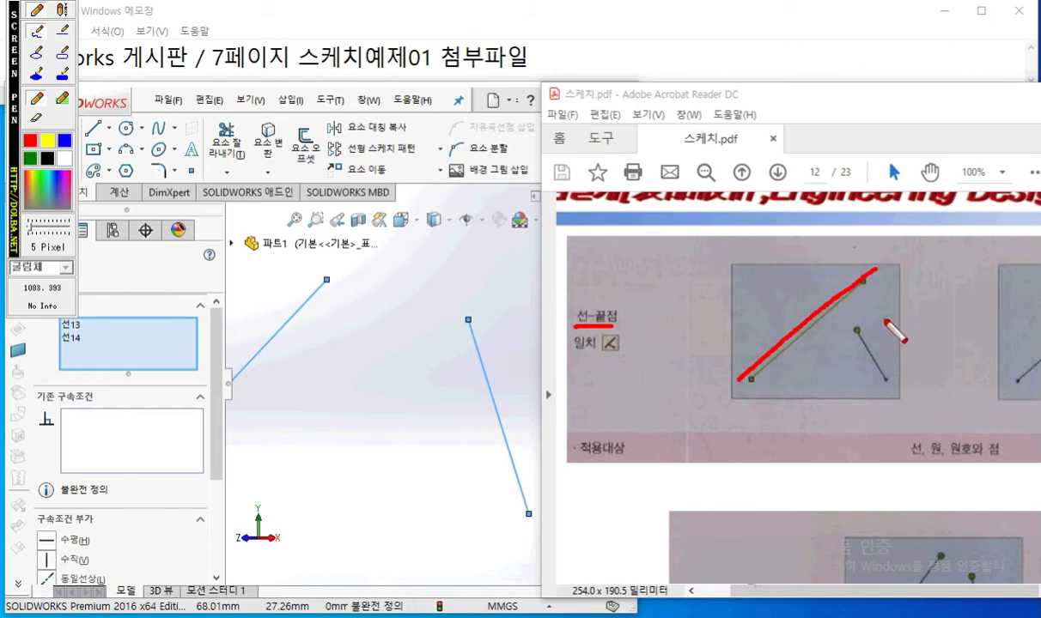
mouse_move(866, 333)
left_mouse_down()
mouse_move(850, 326)
mouse_move(863, 328)
mouse_move(859, 347)
left_mouse_up()
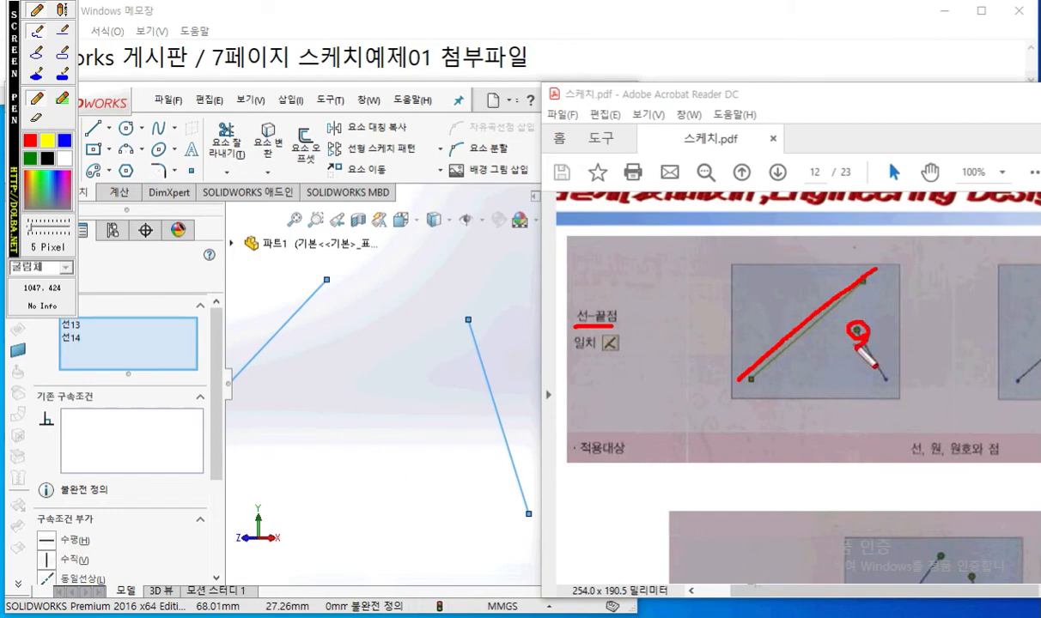
mouse_move(858, 347)
left_mouse_down()
mouse_move(833, 324)
mouse_move(846, 296)
mouse_move(855, 327)
left_mouse_up()
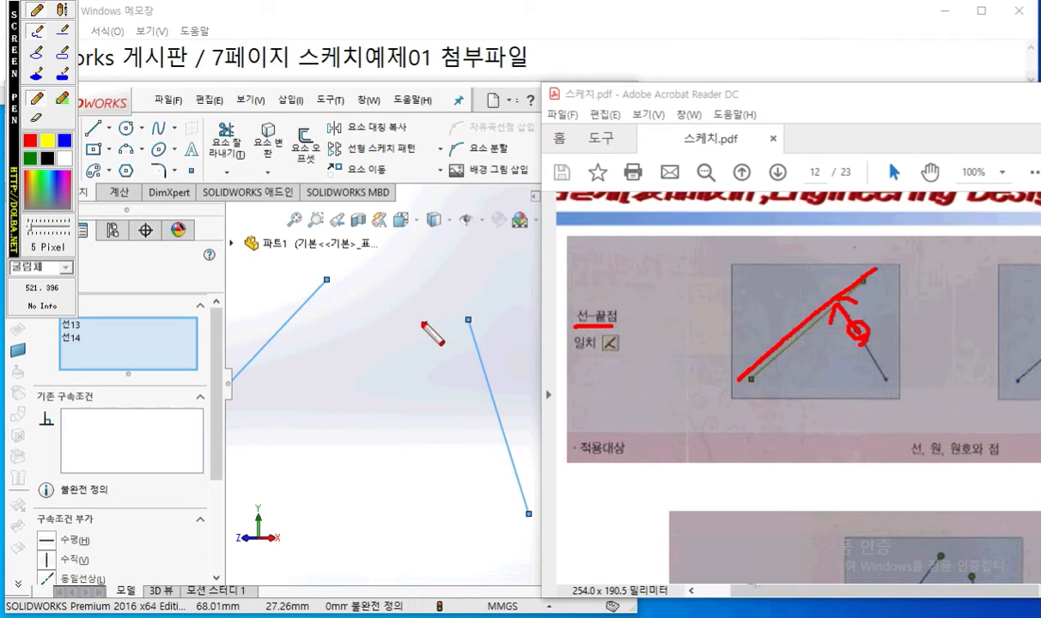
key("Escape")
Maximize the SolidWorks window and apply a coincident relation between the left line and the right line's upper endpoint
left_click(391, 341)
scroll(367, 356, "up", 4)
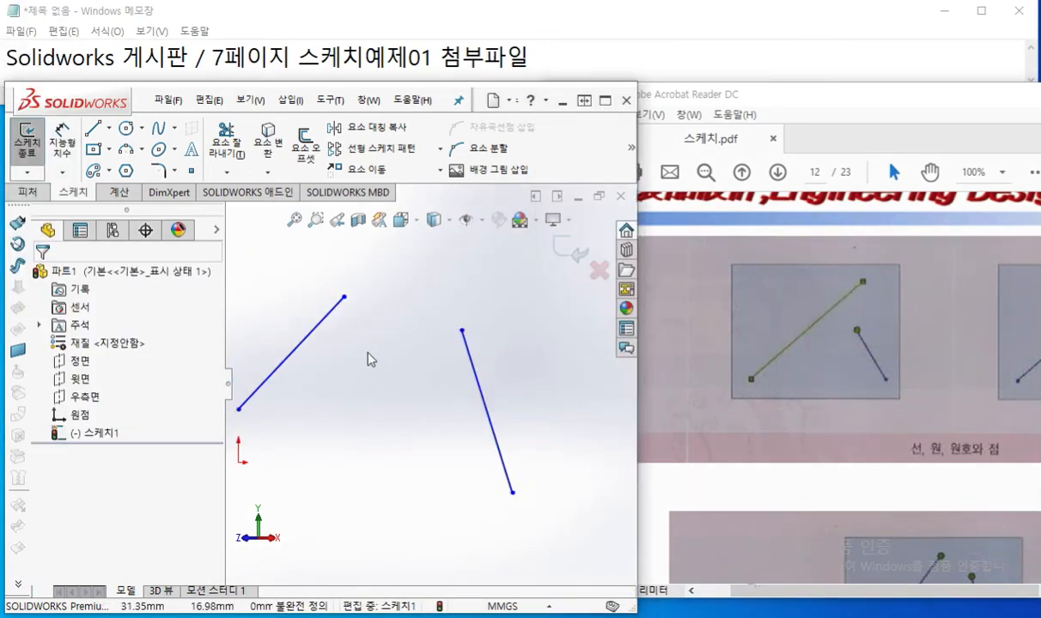
left_click(605, 100)
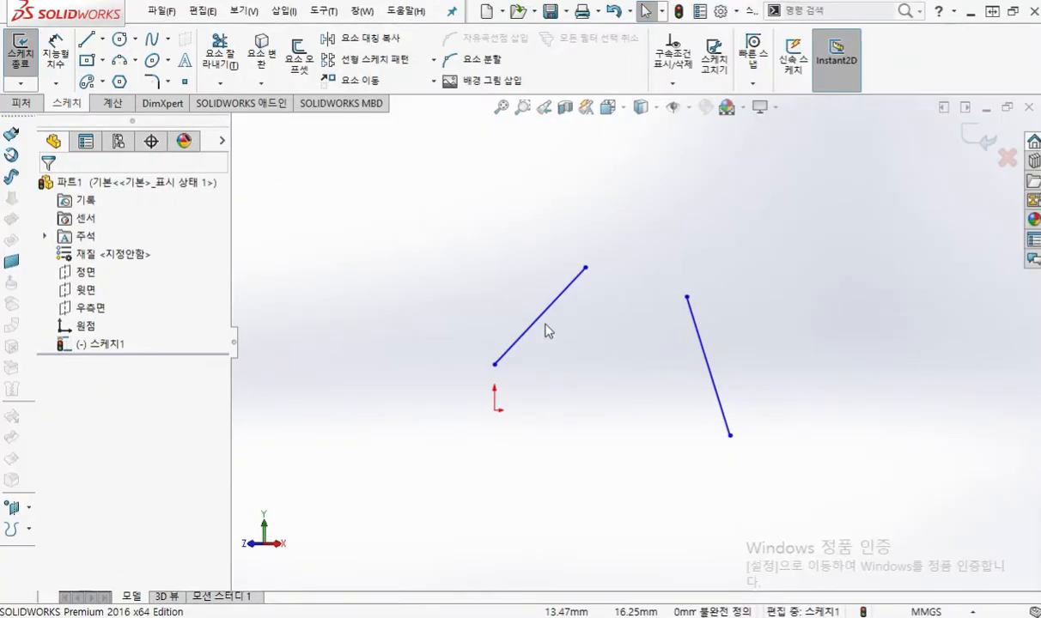
left_click(572, 287)
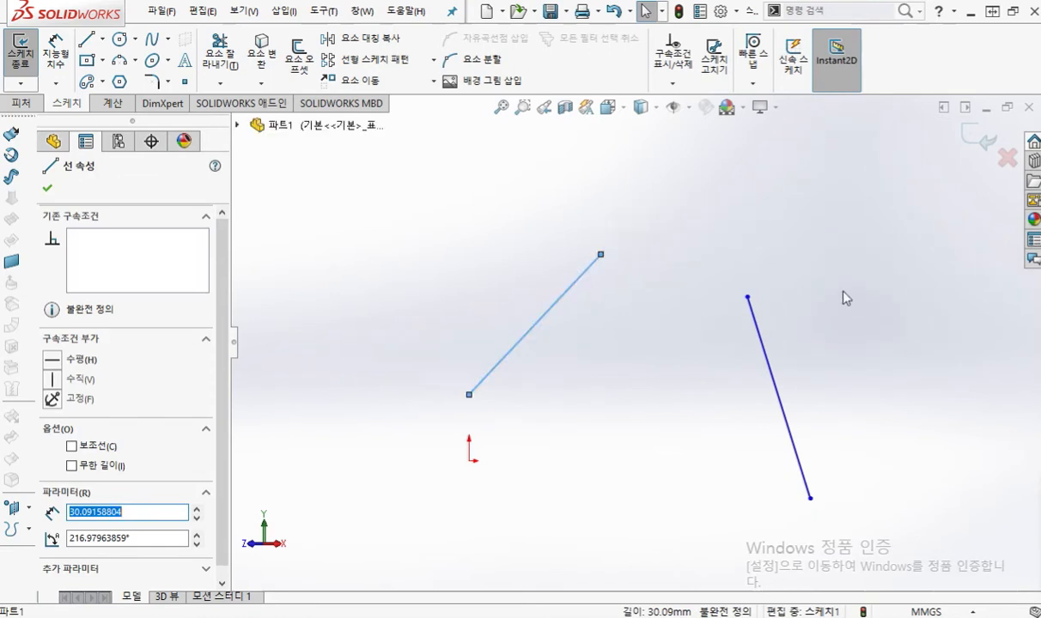
left_click(747, 298, "ctrl")
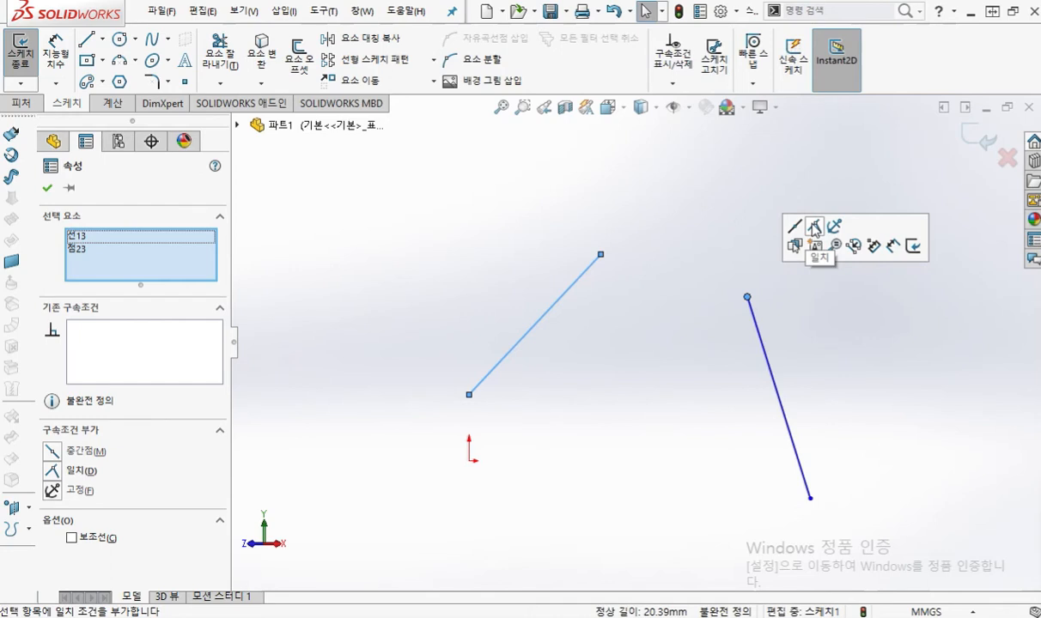
left_click(813, 227)
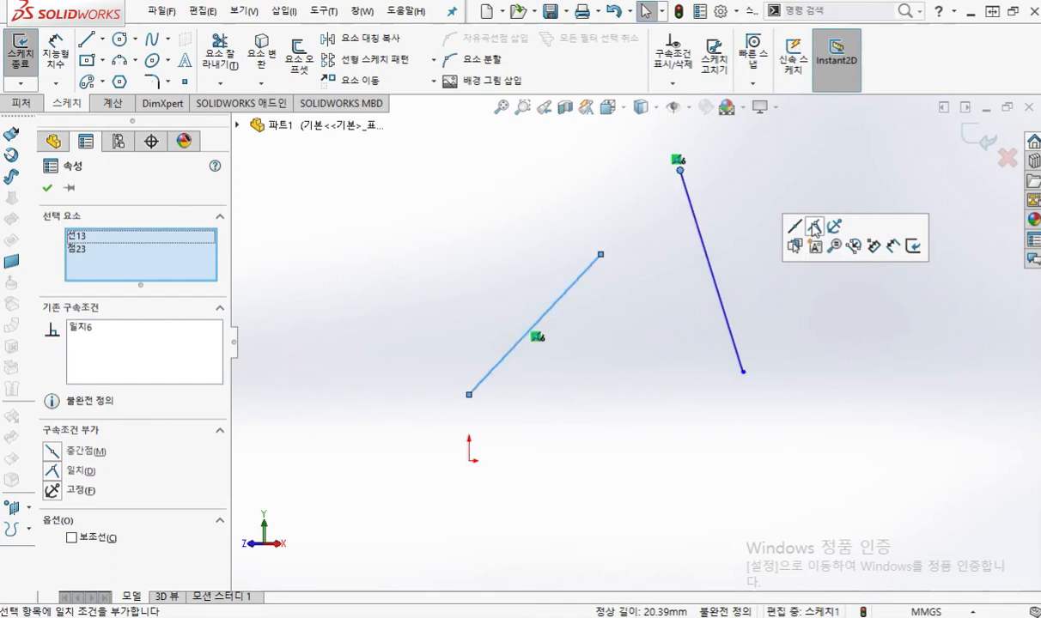
Trace the right line and the left line's imaginary extension through the coincident endpoint with the screen pen, then clear the marks
key("F12")
left_click_drag(761, 413, 689, 180)
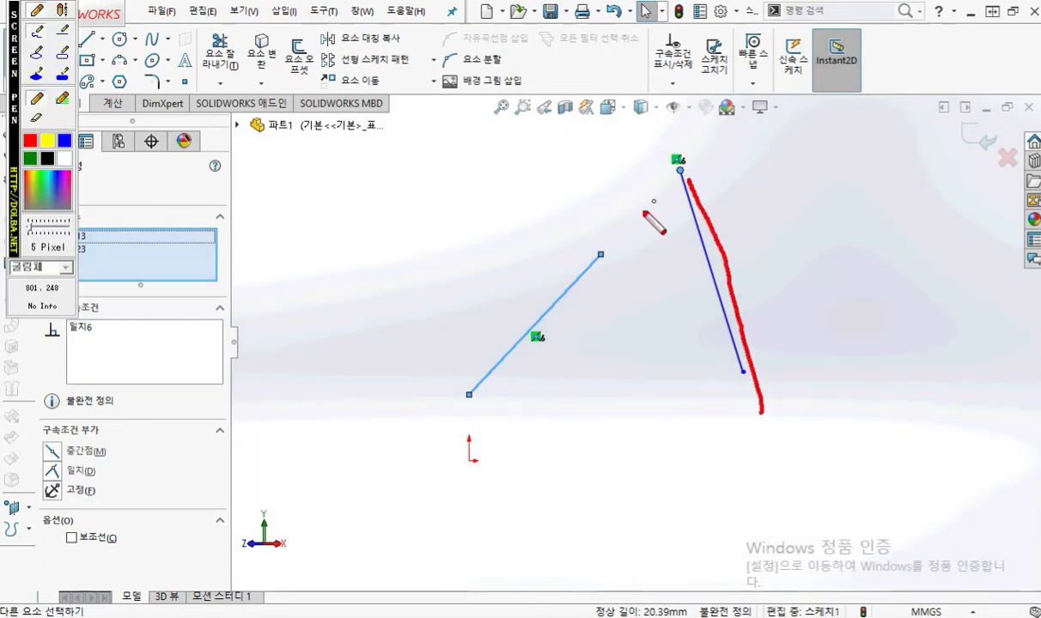
left_click_drag(590, 267, 711, 138)
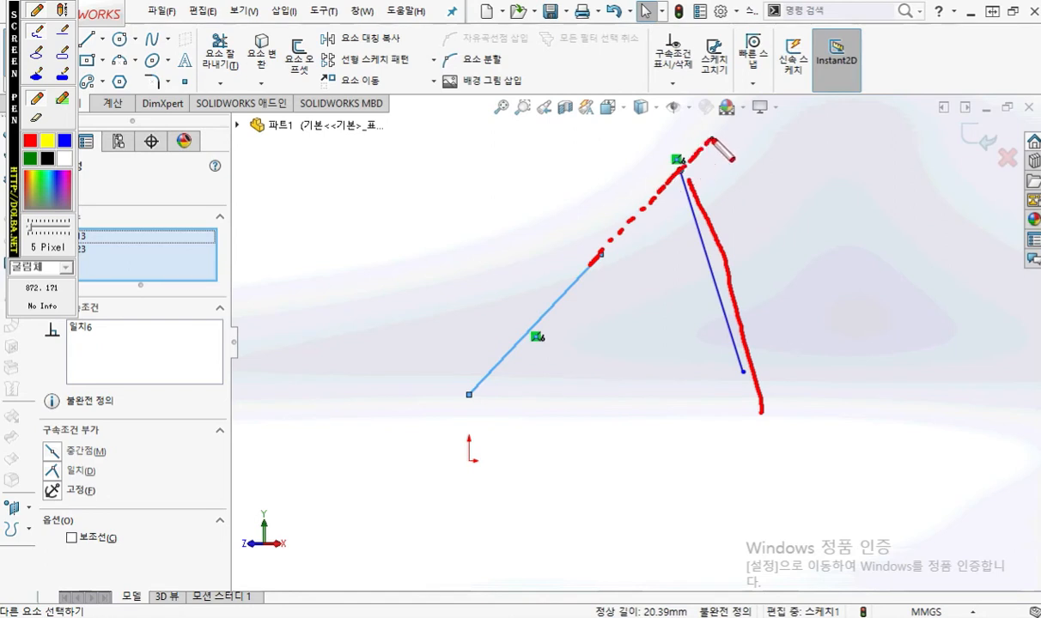
key("Escape")
Stretch the left line's upper endpoint past the coincident point to about X 50 mm, Y 46 mm, then restore the SolidWorks window beside the PDF
middle_click_drag(637, 246, 600, 327, "ctrl")
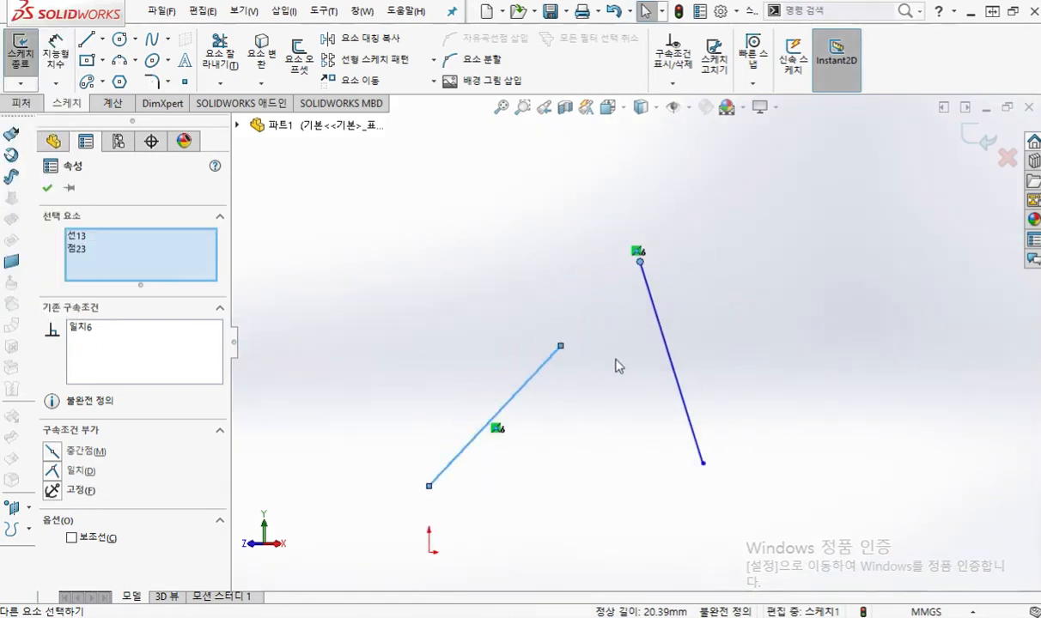
left_click(768, 301)
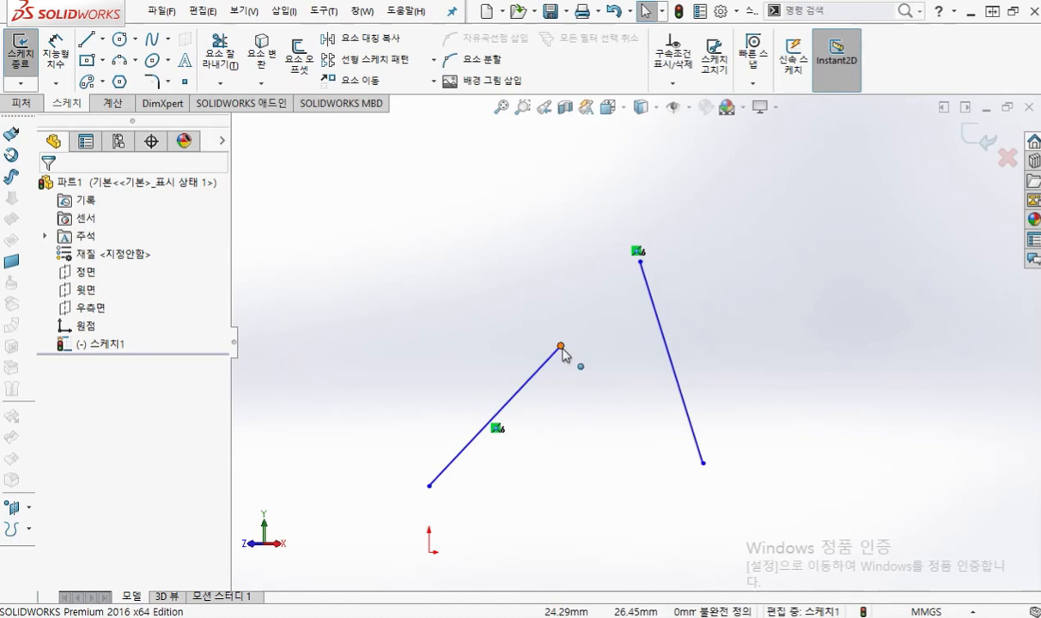
left_click_drag(562, 349, 702, 197)
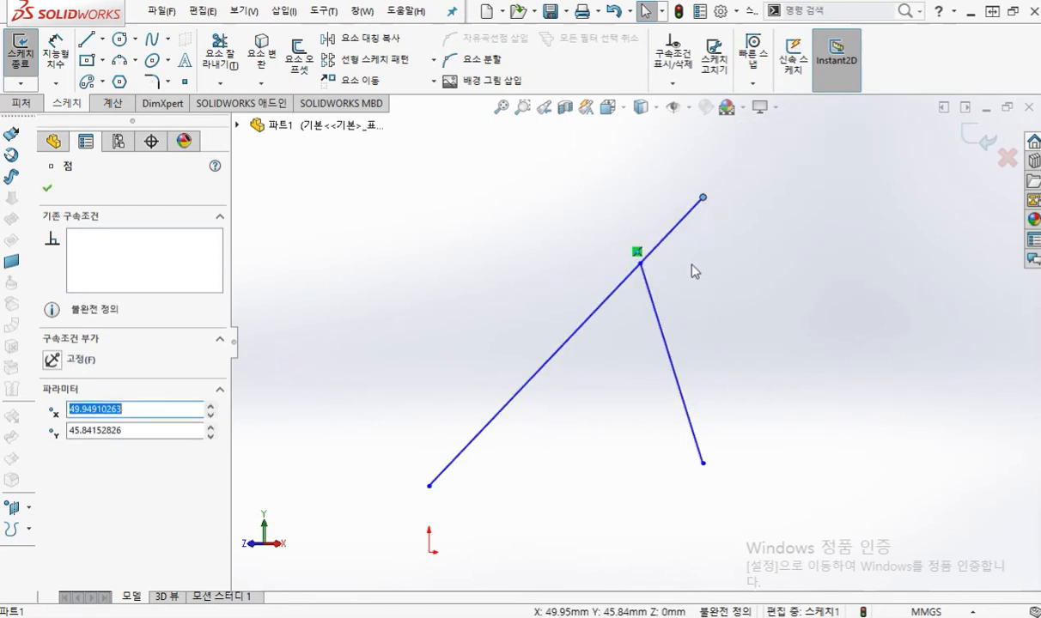
left_click(739, 321)
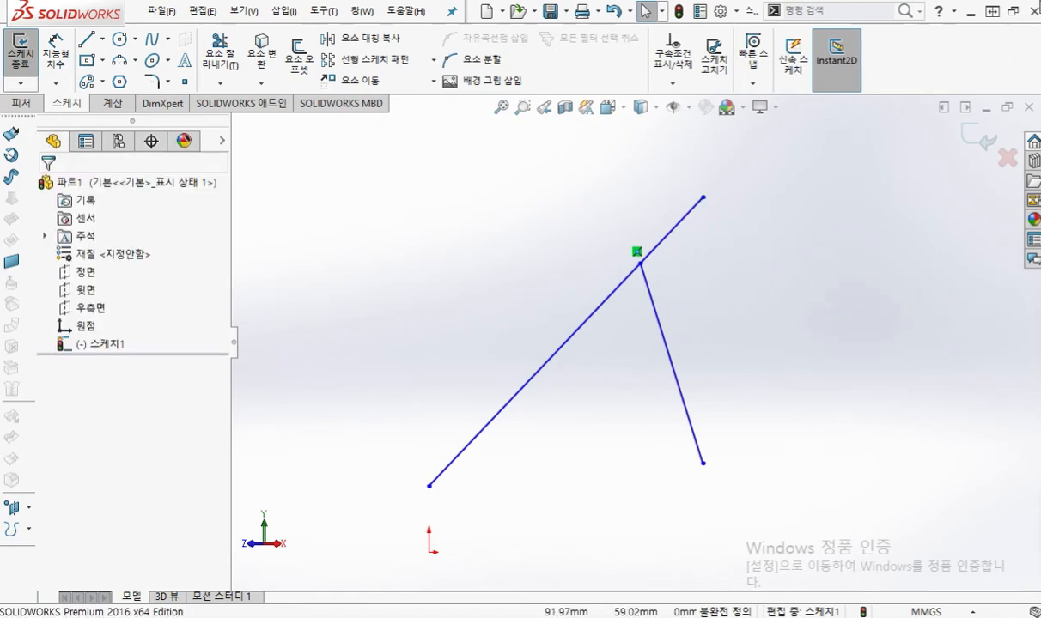
left_click(1014, 12)
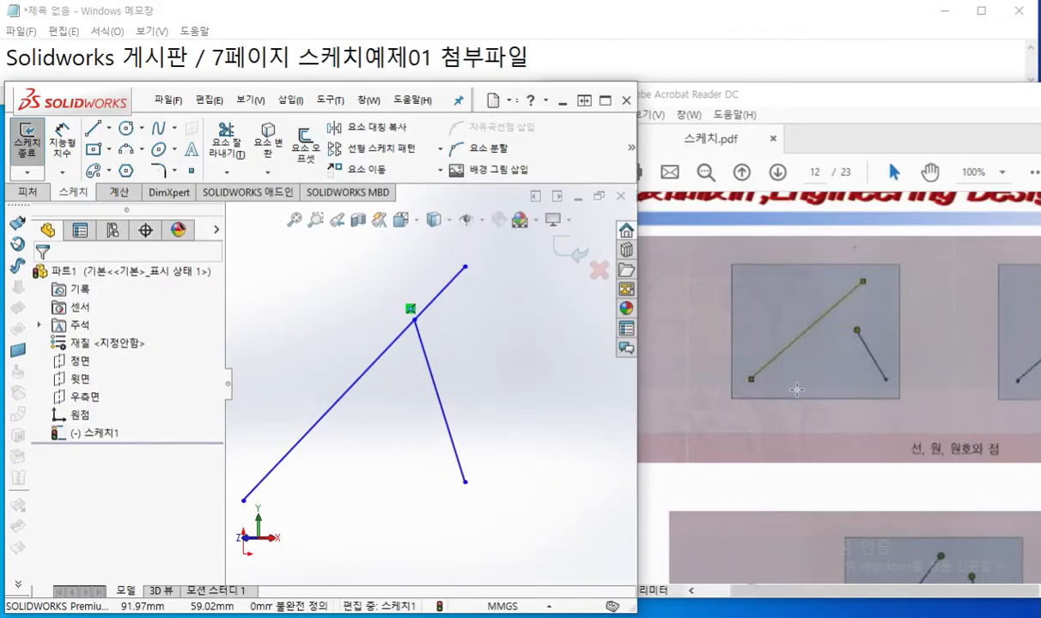
Bring the PDF's endpoint-to-endpoint merge example into view, then undo the left line's stretch and the coincident relation
scroll(832, 397, "down", 2)
scroll(832, 397, "down", 4)
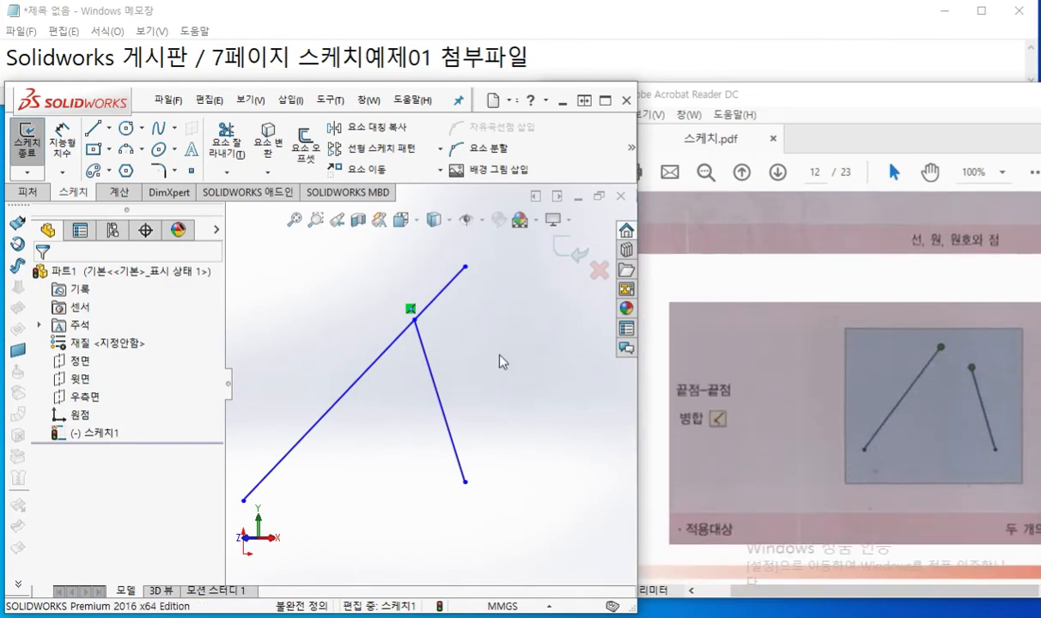
key("ctrl+z")
left_click(409, 413)
middle_click_drag(409, 413, 434, 351, "ctrl")
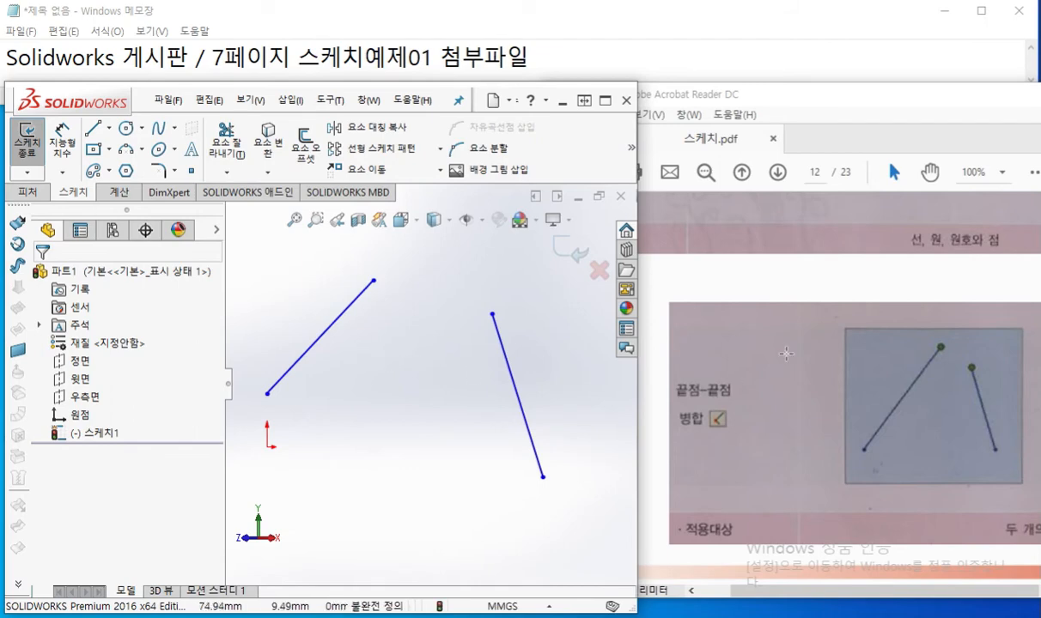
Maximize the PDF and mark the two endpoints, the merge label and the merged point with the screen pen, then clear the marks
left_click(850, 106)
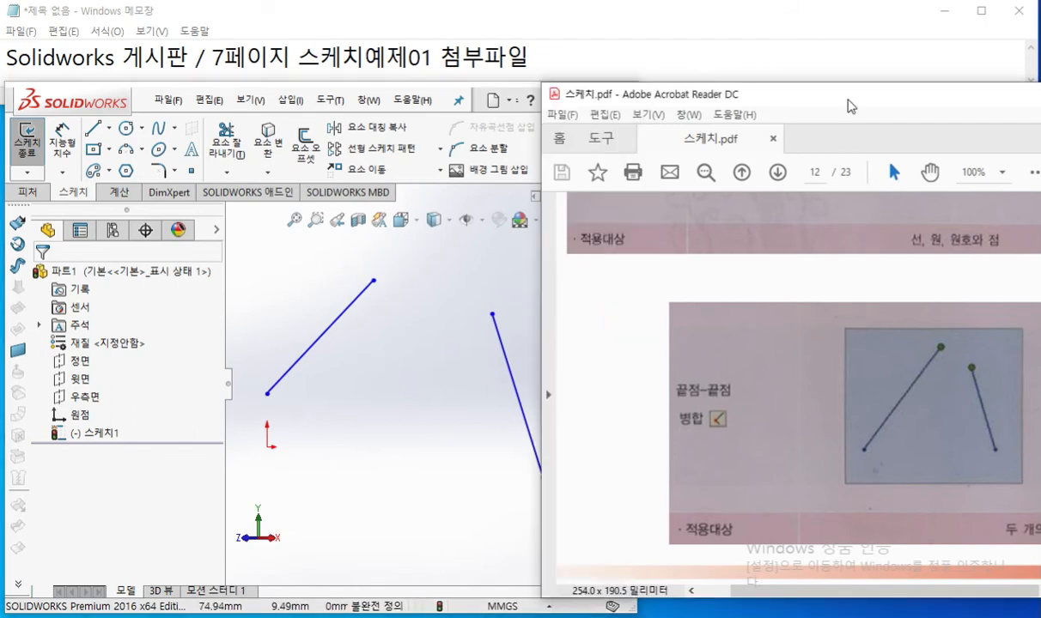
double_click(883, 99)
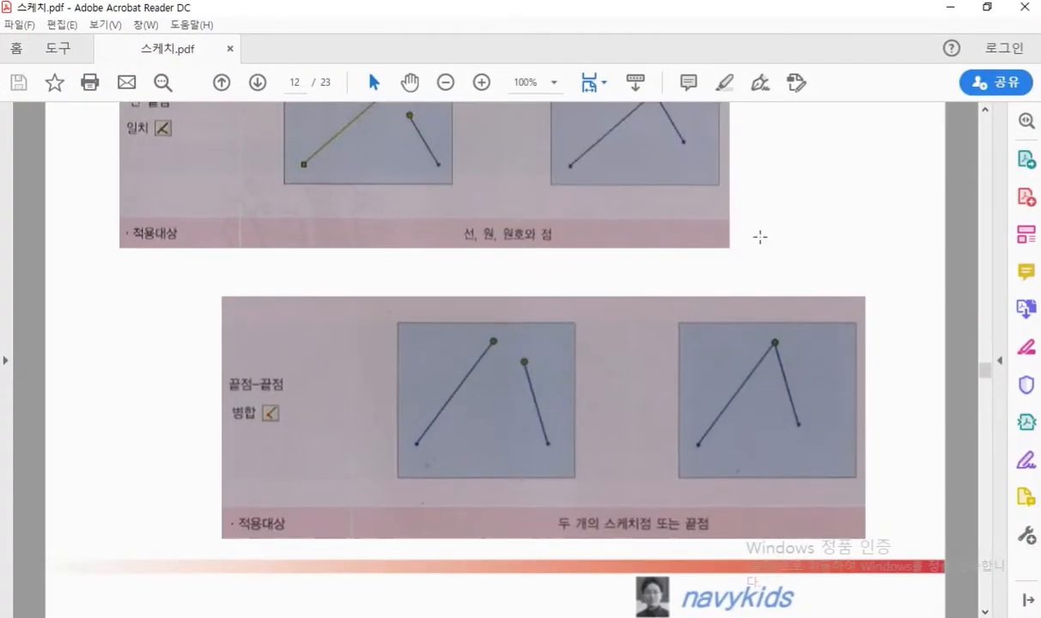
key("F12")
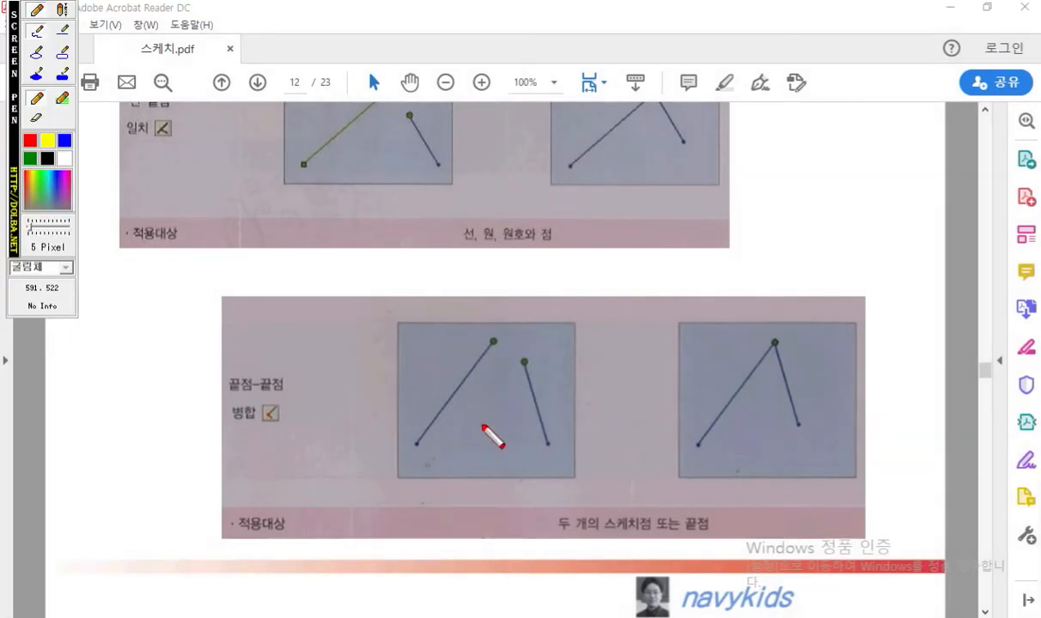
mouse_move(501, 335)
left_mouse_down()
mouse_move(486, 342)
mouse_move(501, 350)
mouse_move(499, 337)
left_mouse_up()
mouse_move(532, 369)
left_mouse_down()
mouse_move(519, 356)
mouse_move(530, 372)
left_mouse_up()
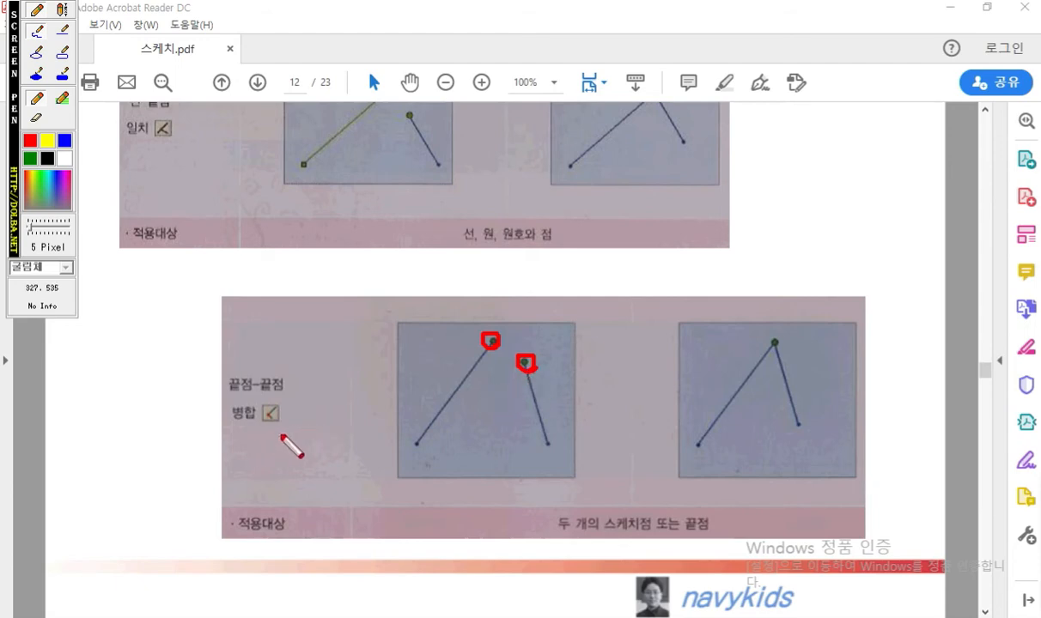
left_click_drag(220, 428, 308, 430)
mouse_move(781, 358)
left_mouse_down()
mouse_move(787, 351)
mouse_move(767, 334)
mouse_move(779, 357)
left_mouse_up()
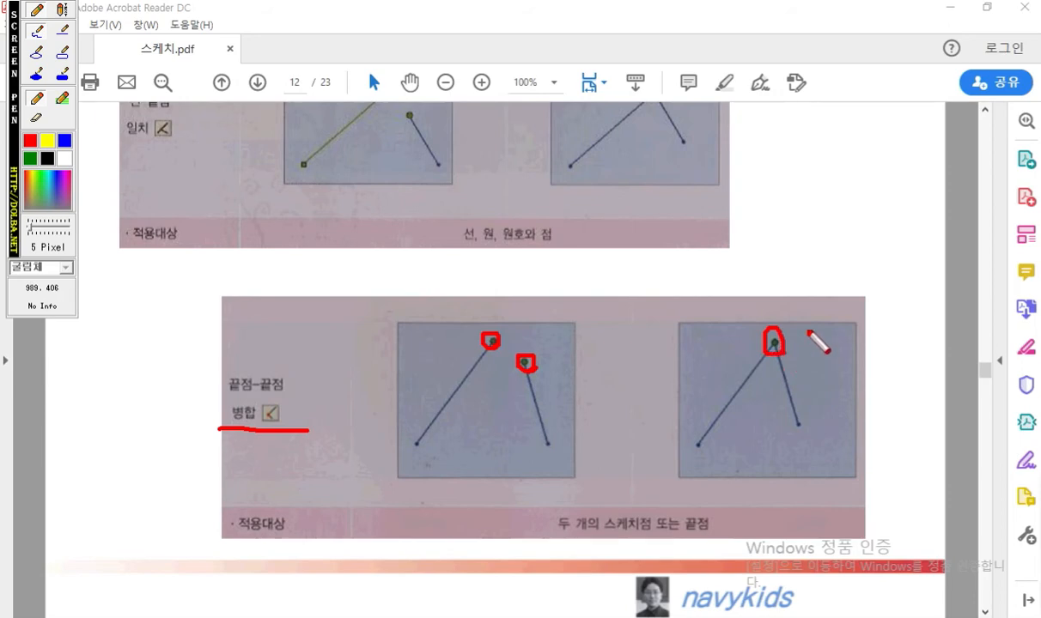
key("Escape")
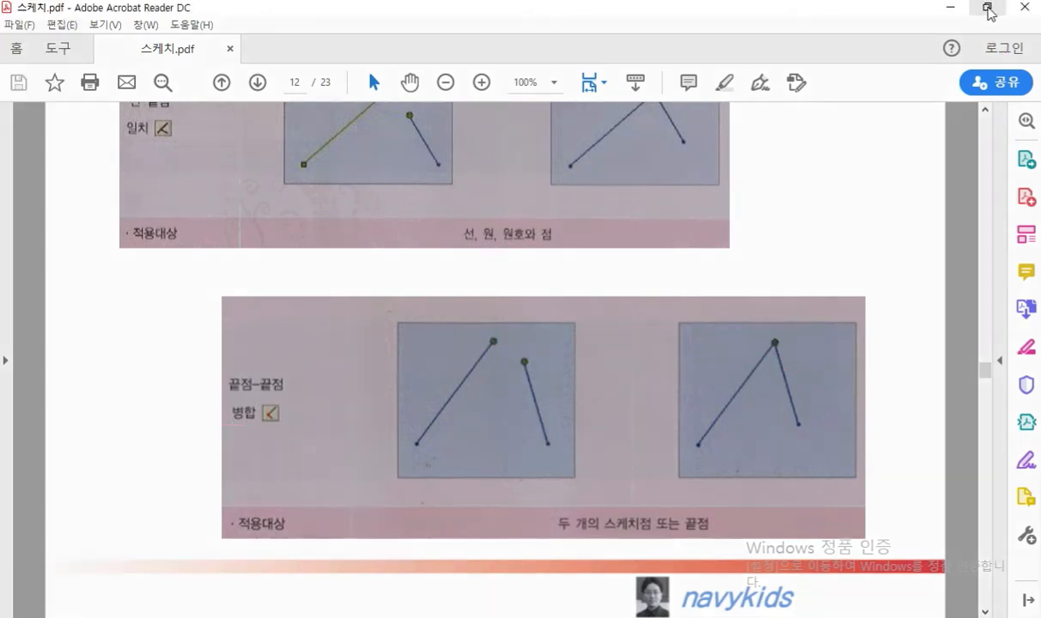
Restore the PDF window, maximize SolidWorks and apply a merge relation between the upper endpoints of the two lines
left_click(989, 8)
left_click(409, 343)
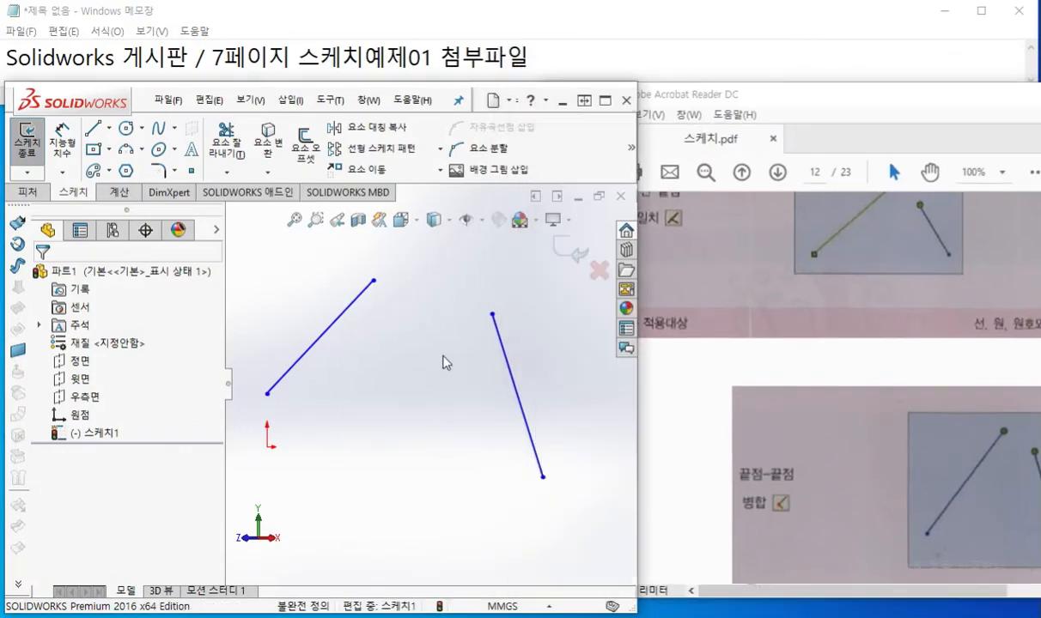
left_click(605, 102)
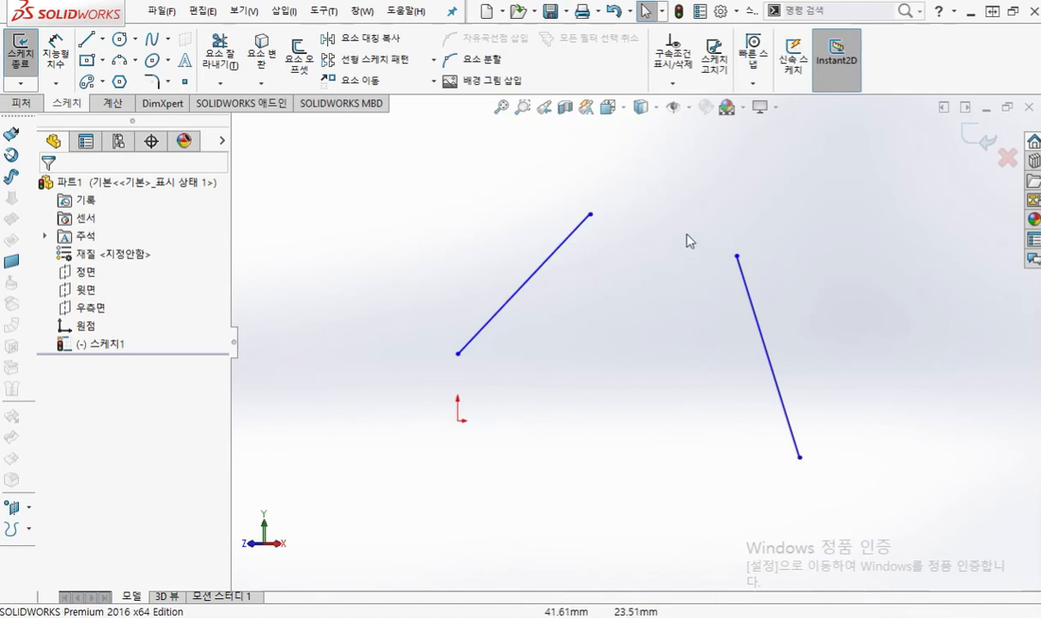
left_click(590, 216)
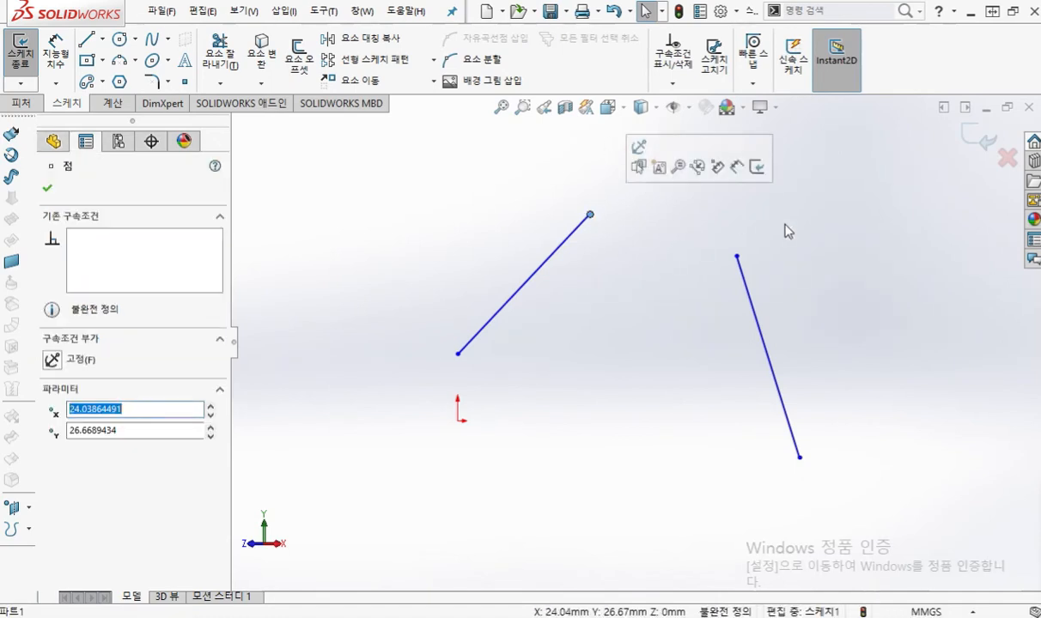
left_click(736, 256, "ctrl")
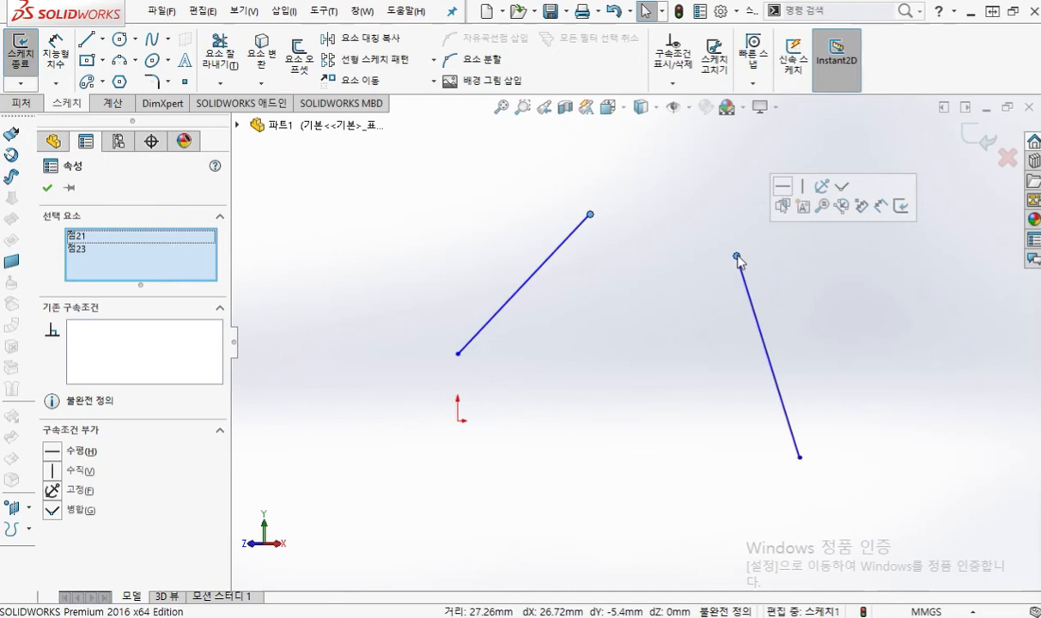
left_click(842, 188)
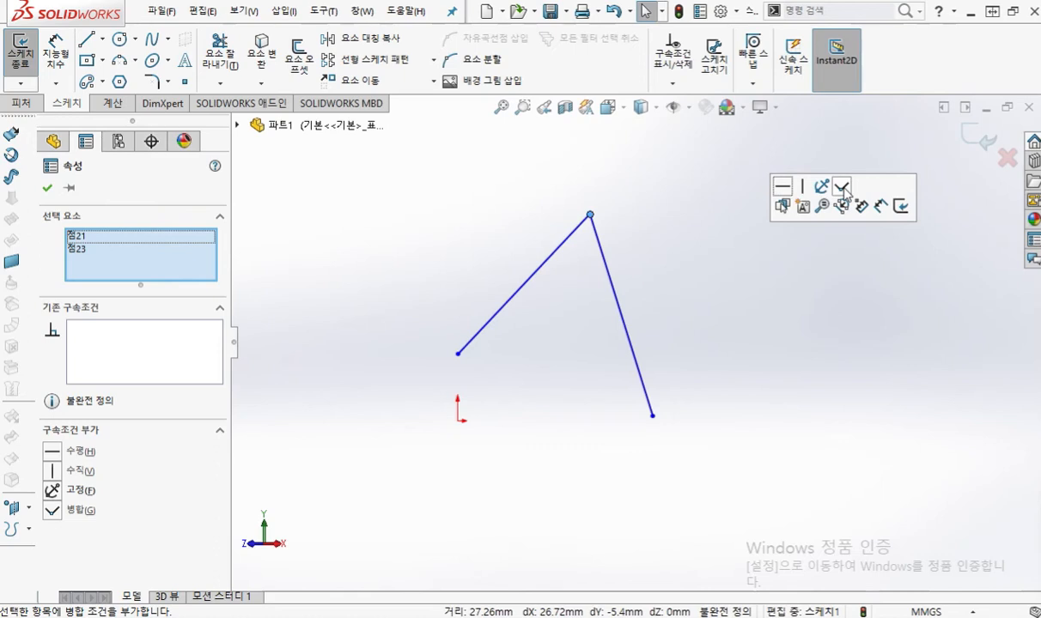
left_click(814, 393)
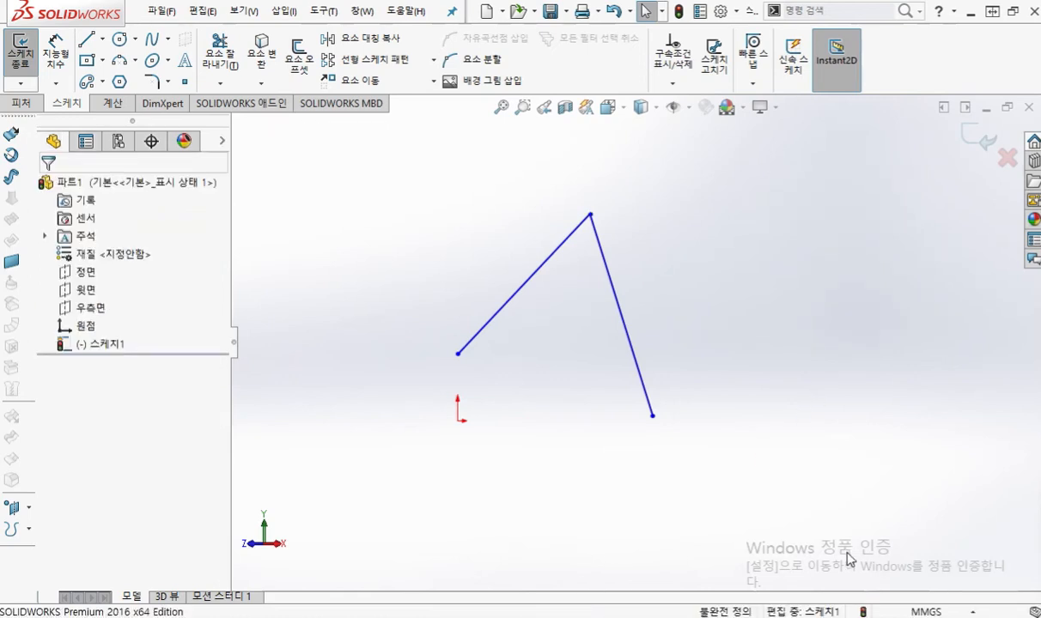
Restore the SolidWorks window, bring the PDF's page 13 perpendicular example into view and undo the endpoint merge
left_click(1013, 12)
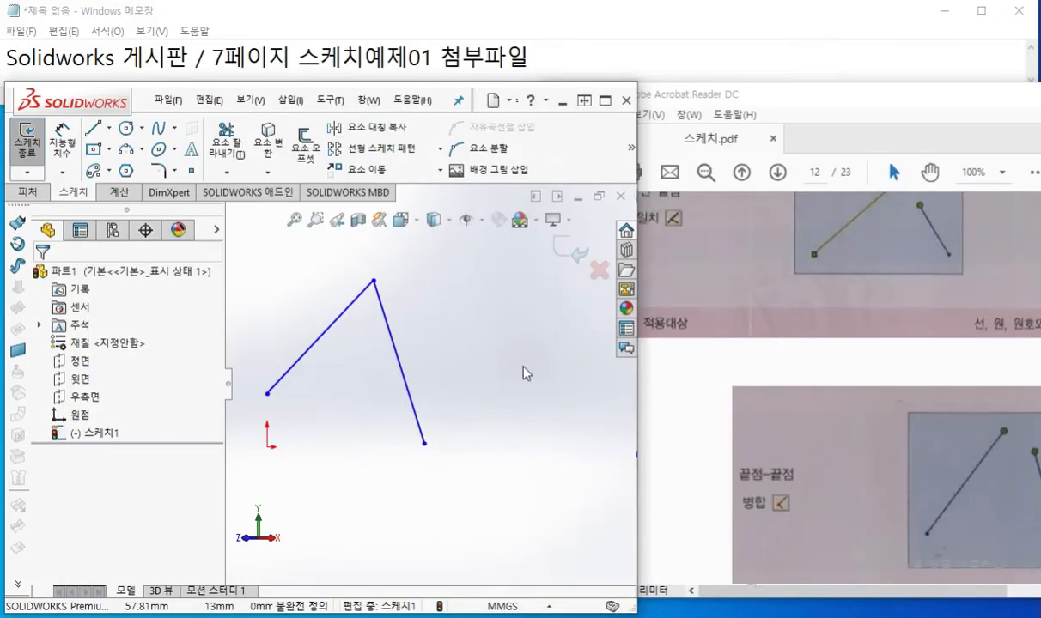
left_click(690, 427)
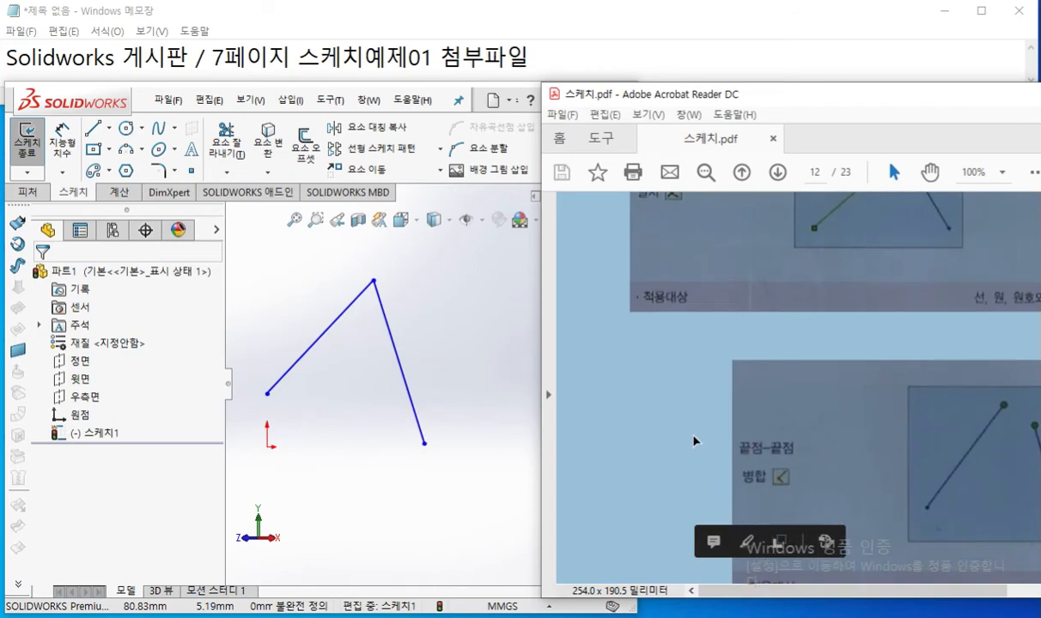
scroll(693, 438, "down", 2)
scroll(696, 440, "down", 5)
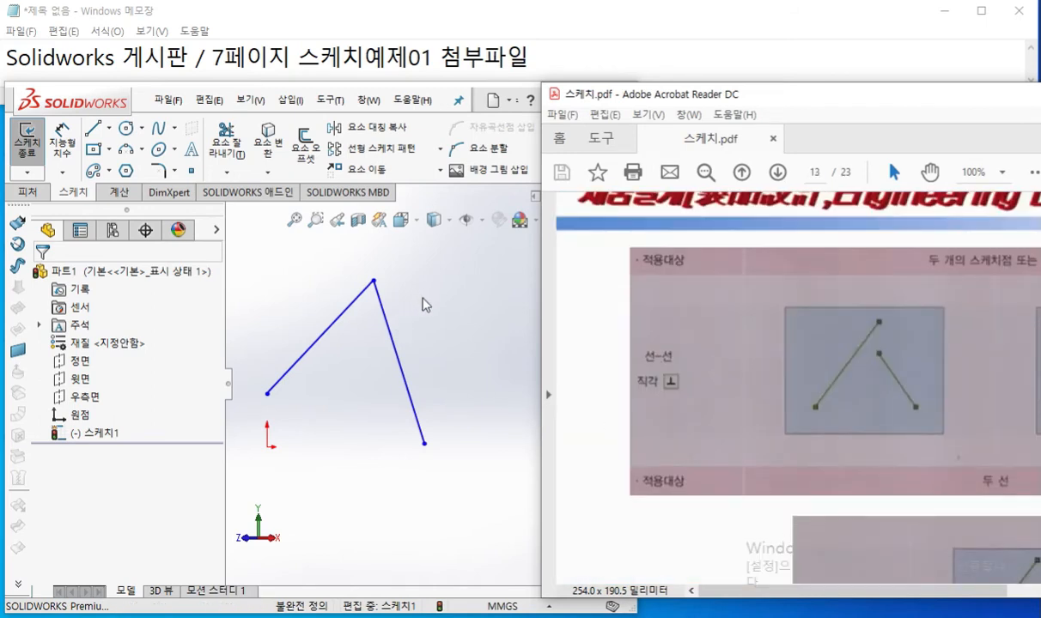
left_click(483, 341)
key("ctrl+z")
left_click(435, 368)
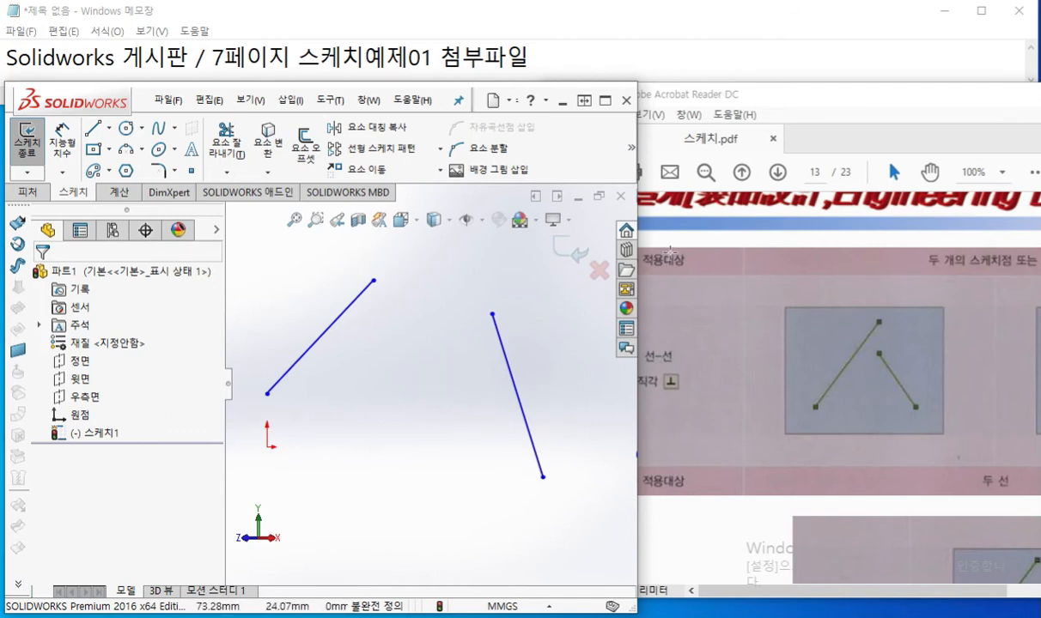
Maximize the PDF at 150% zoom and mark the line-line label, both lines and the perpendicular symbol with the screen pen, then clear the marks
left_click(775, 94)
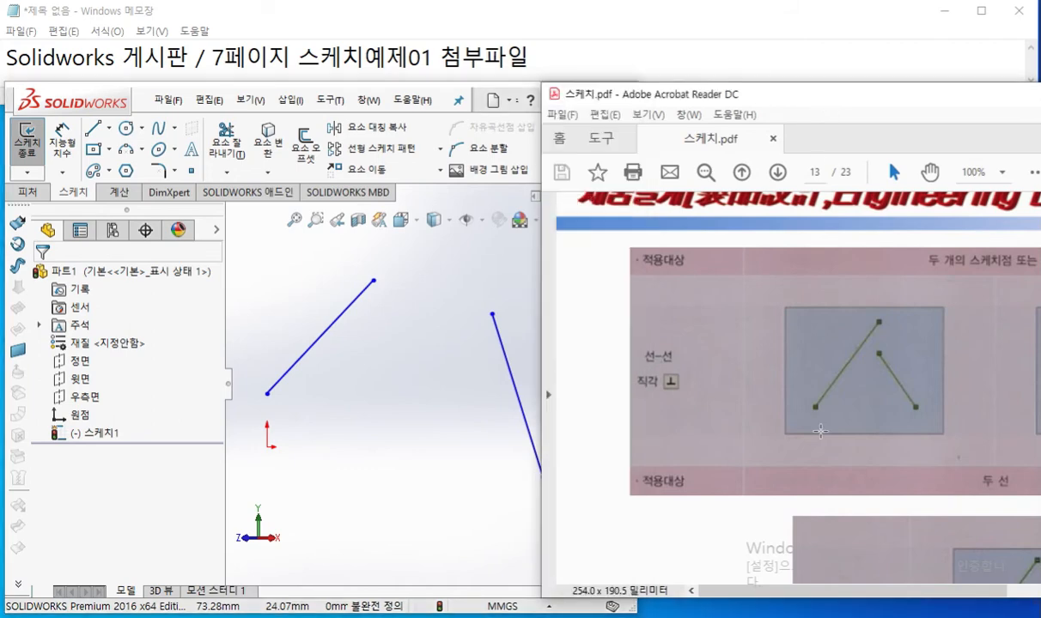
double_click(935, 102)
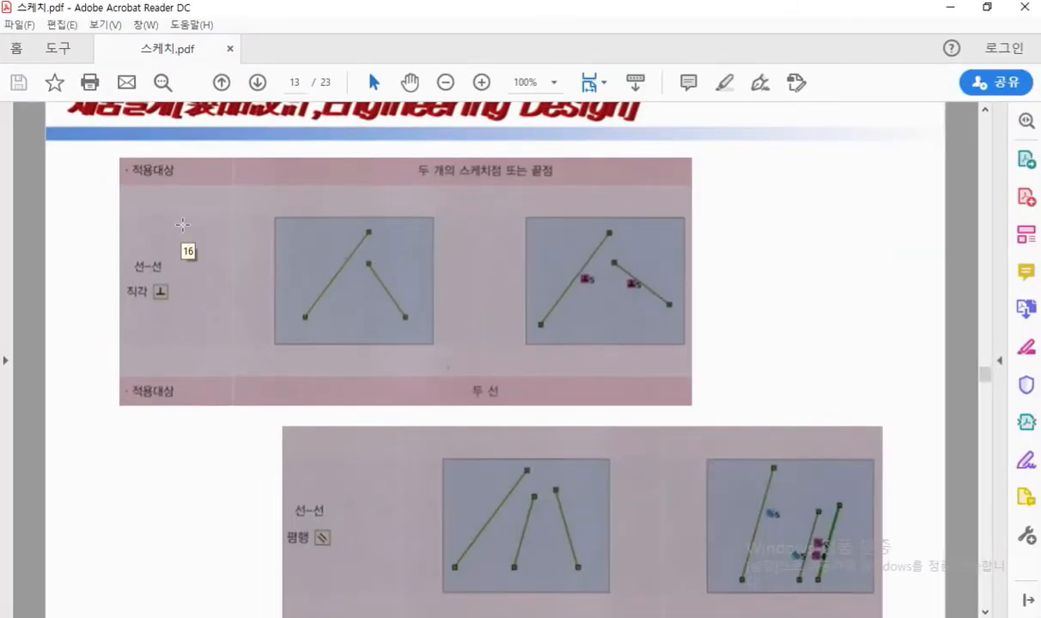
scroll(172, 228, "up", 2, "ctrl")
left_click_drag(92, 300, 143, 300)
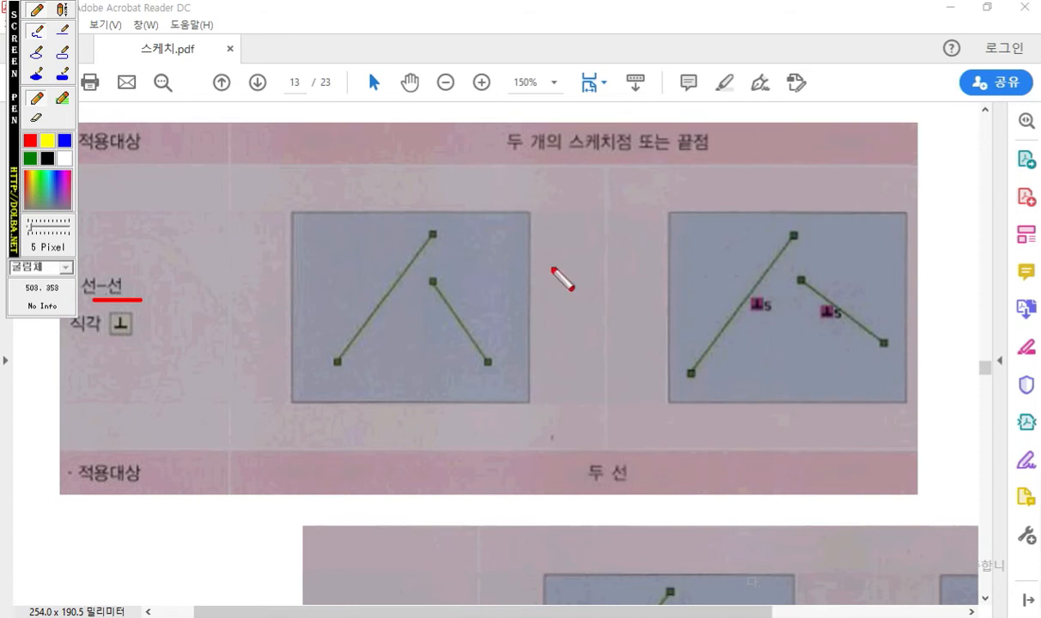
left_click_drag(432, 224, 316, 358)
left_click_drag(427, 277, 480, 361)
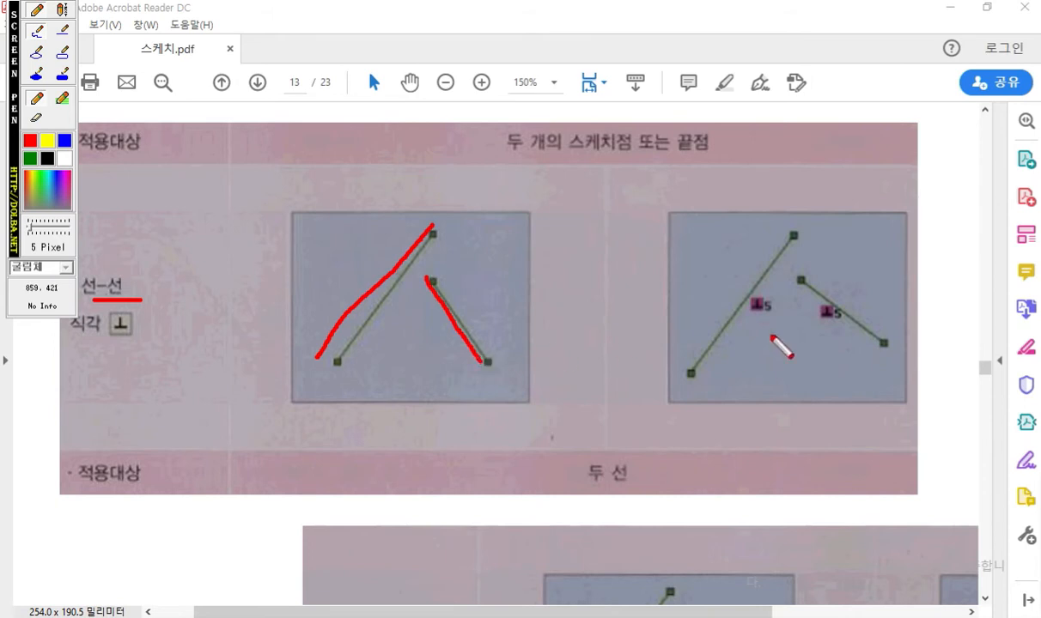
mouse_move(759, 293)
left_mouse_down()
mouse_move(758, 328)
mouse_move(777, 329)
left_mouse_up()
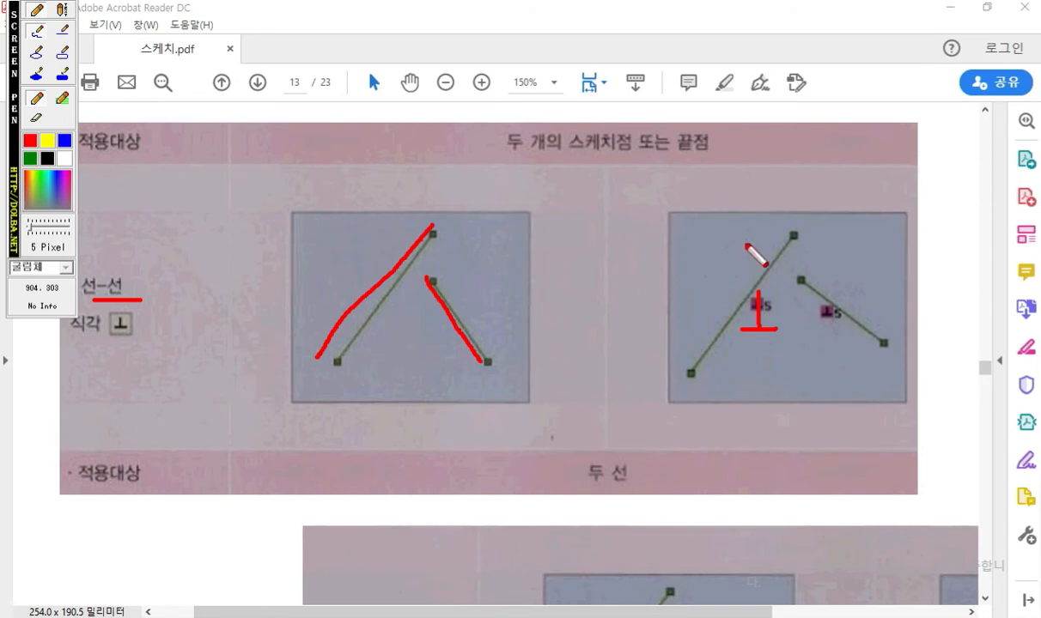
key("Escape")
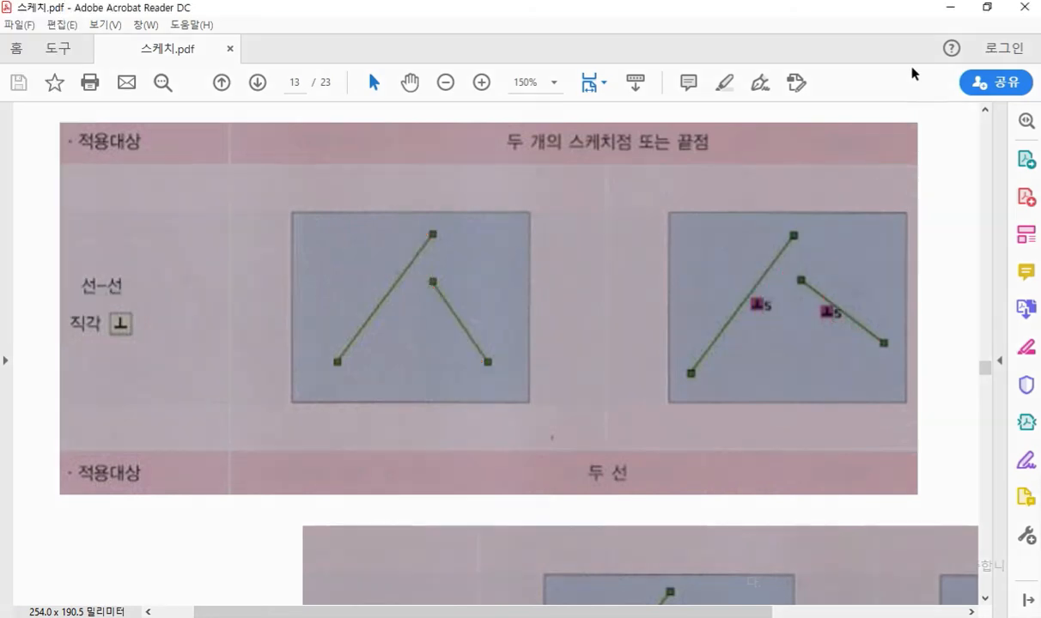
Restore the PDF window, maximize SolidWorks and apply a perpendicular relation to the two lines, then undo it
left_click(986, 7)
left_click(437, 371)
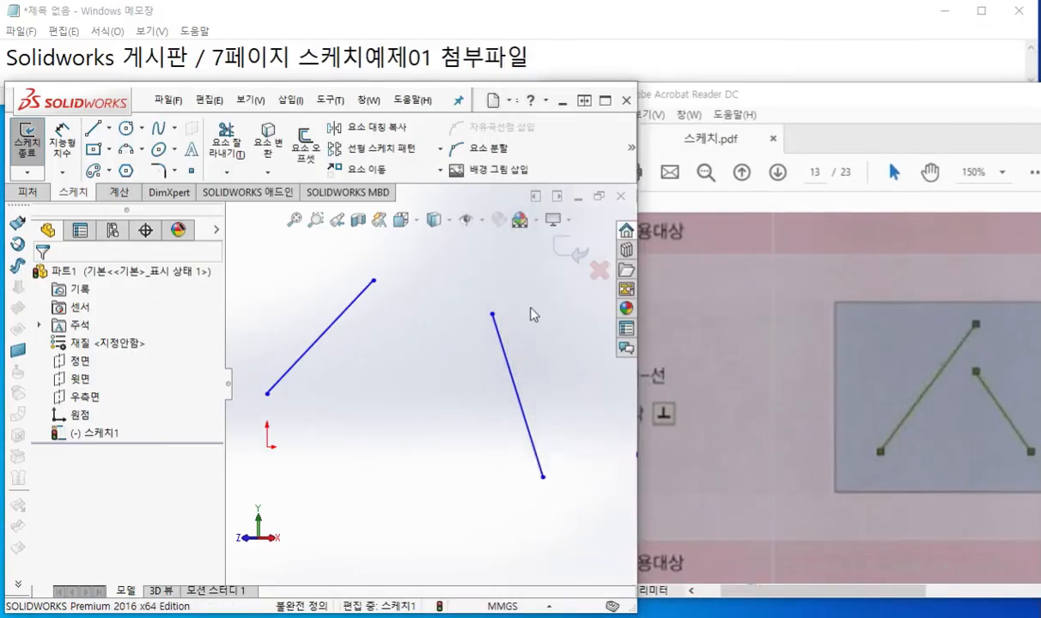
left_click(604, 103)
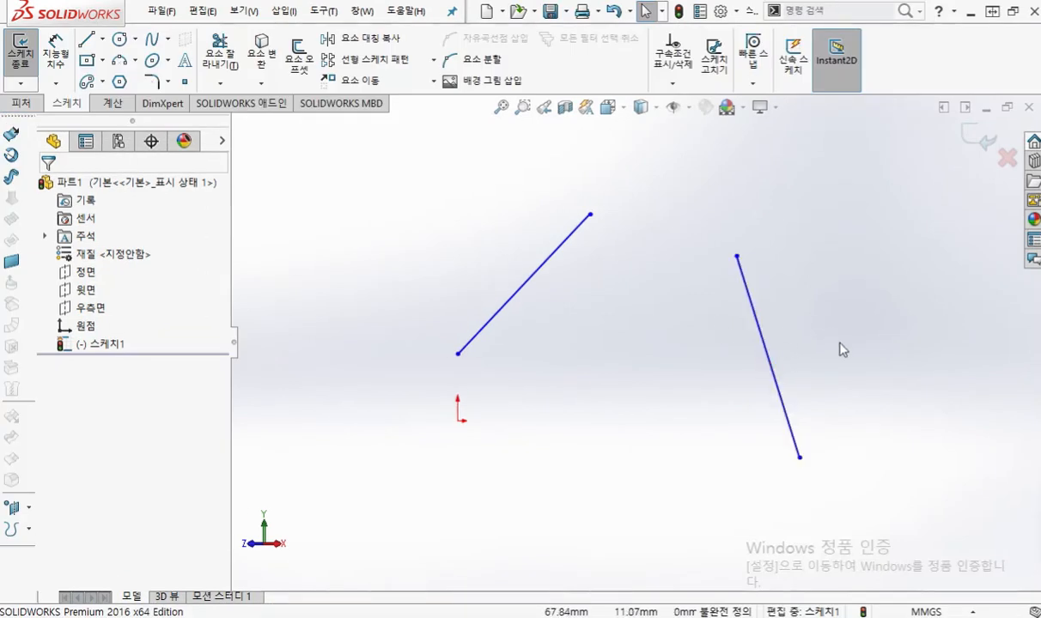
left_click_drag(869, 364, 461, 183)
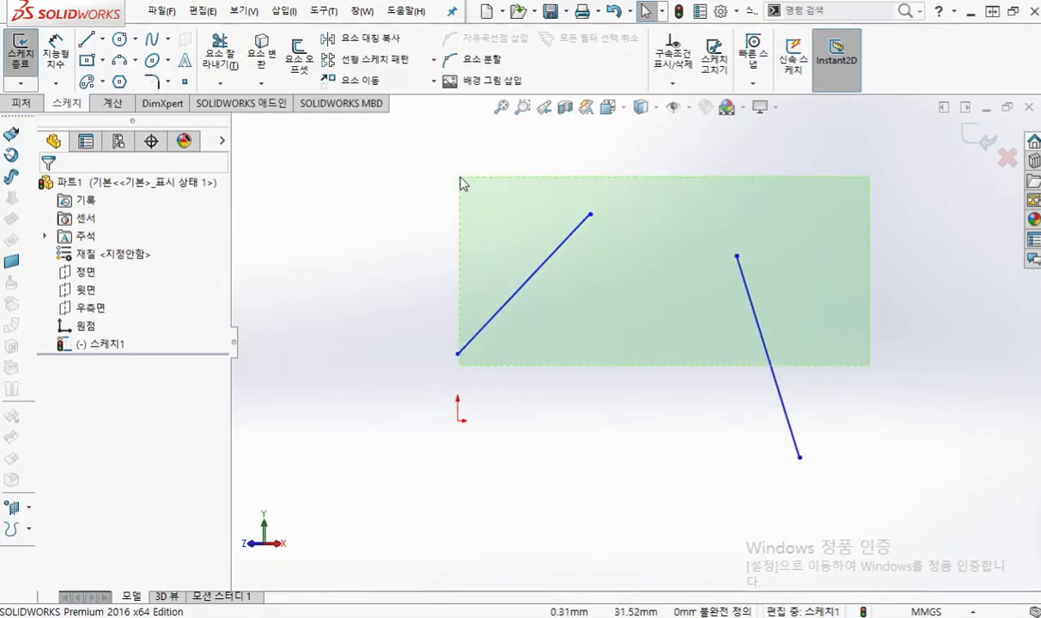
left_click_drag(461, 183, 464, 184)
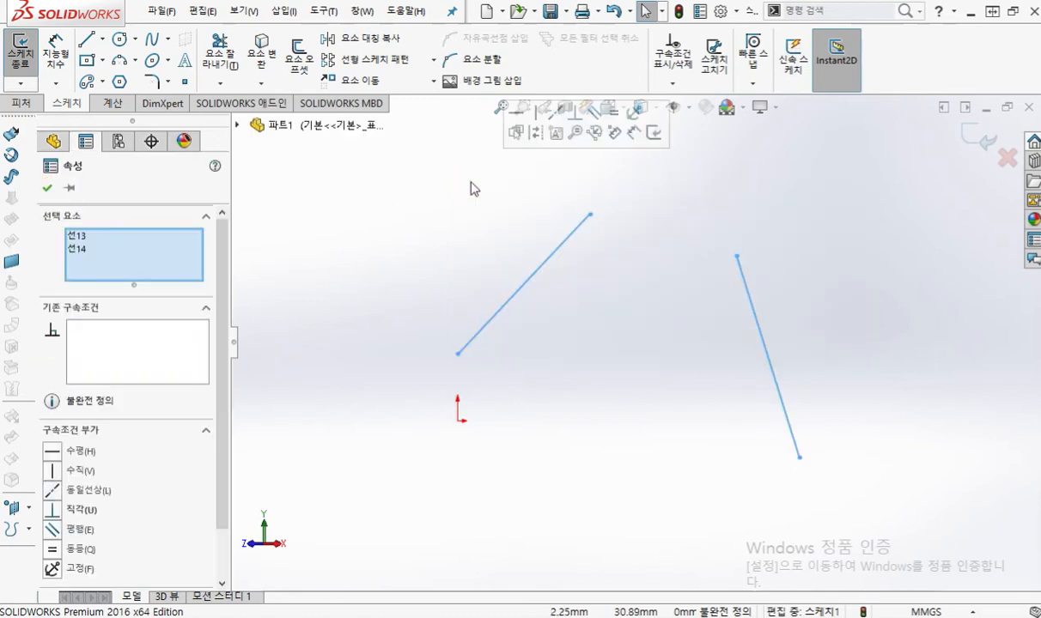
left_click(575, 113)
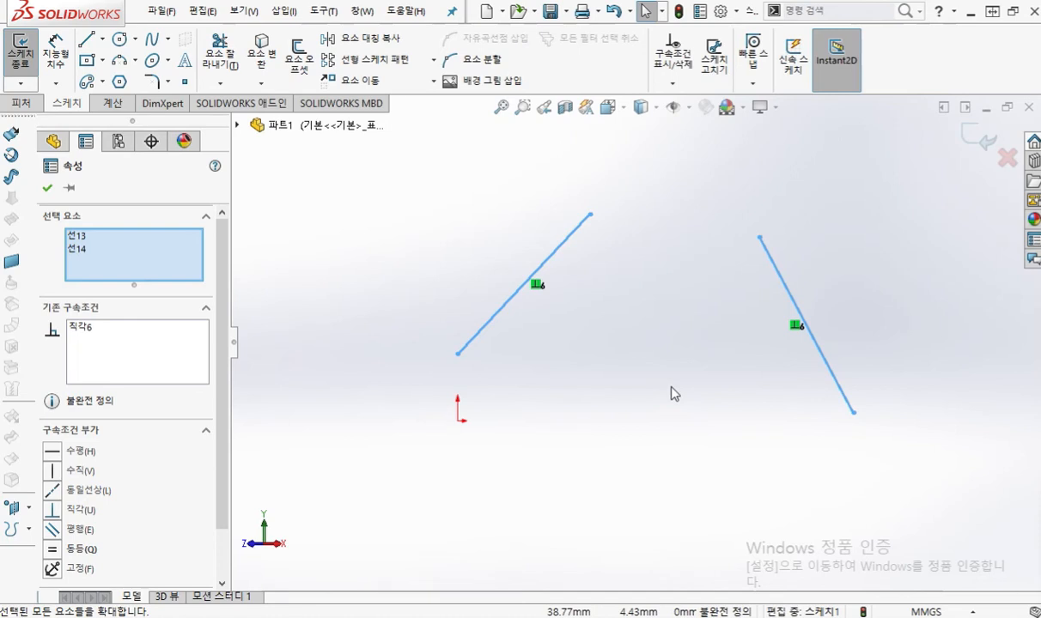
key("ctrl+z")
key("Escape")
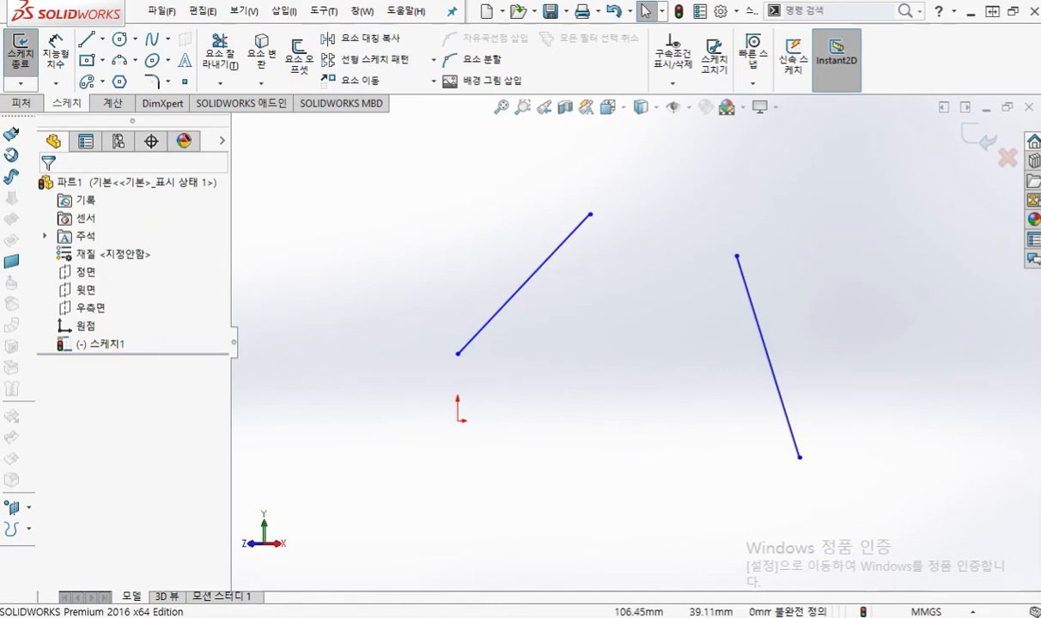
Switch to the PDF, maximize it and bring page 13's line-line parallel example fully into view
key("alt+Tab")
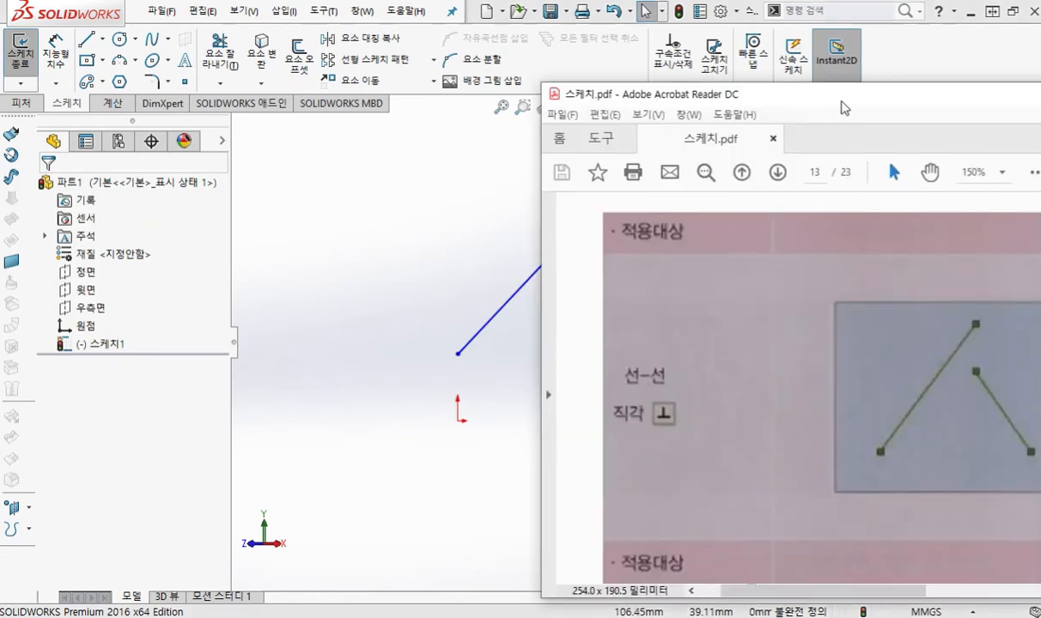
left_click_drag(842, 107, 709, 85)
double_click(753, 78)
scroll(685, 335, "down", 2)
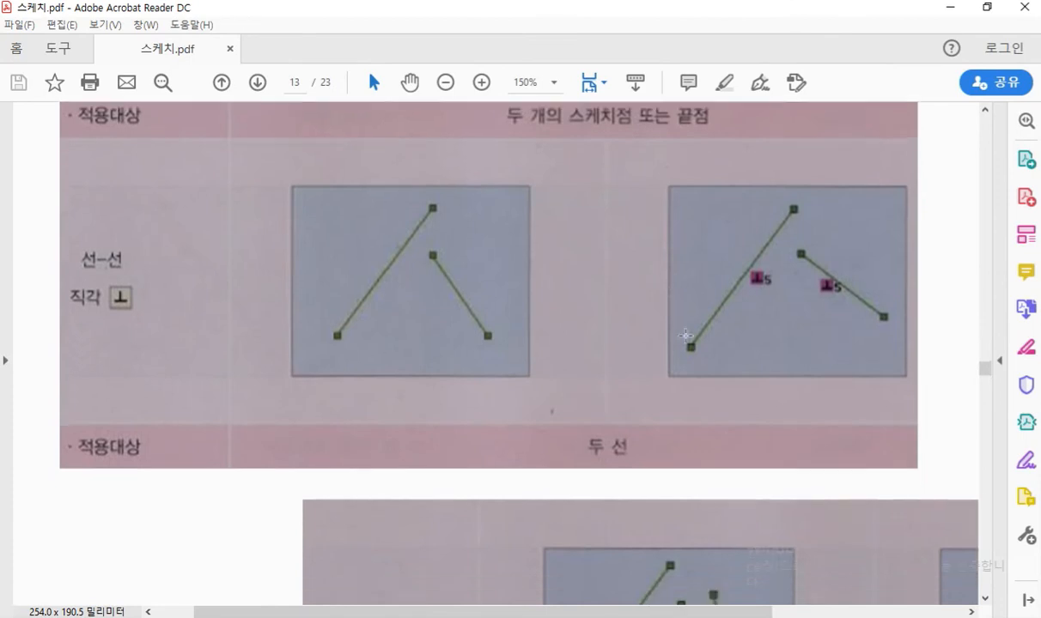
scroll(685, 335, "down", 5)
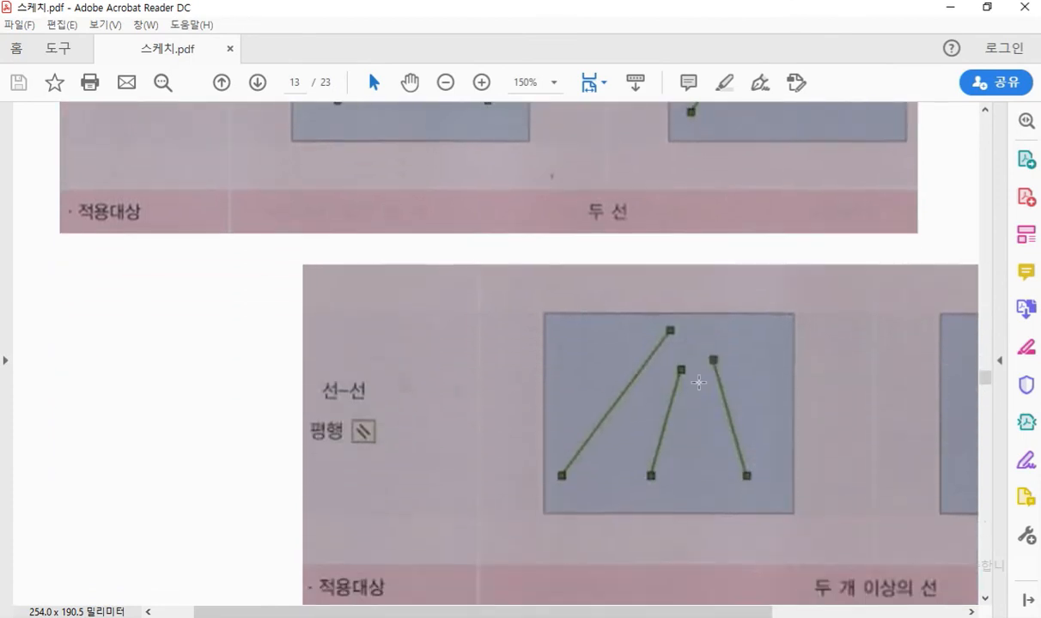
scroll(698, 383, "down", 2)
left_click_drag(572, 612, 721, 615)
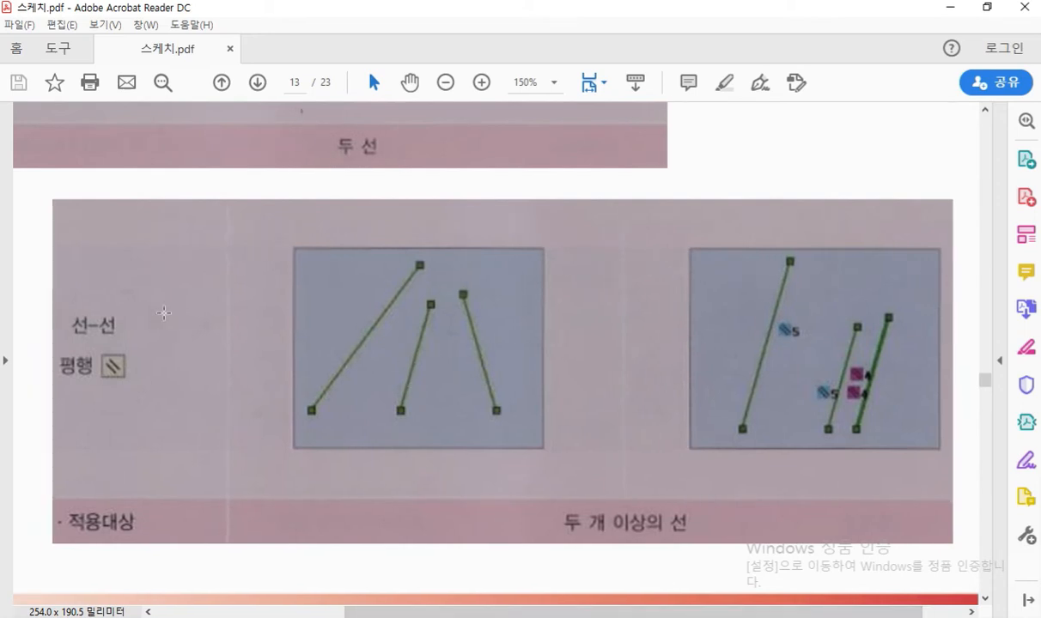
Underline the line-line label of the parallel example with the screen pen, then clear the mark
key("F4")
left_click_drag(64, 340, 128, 340)
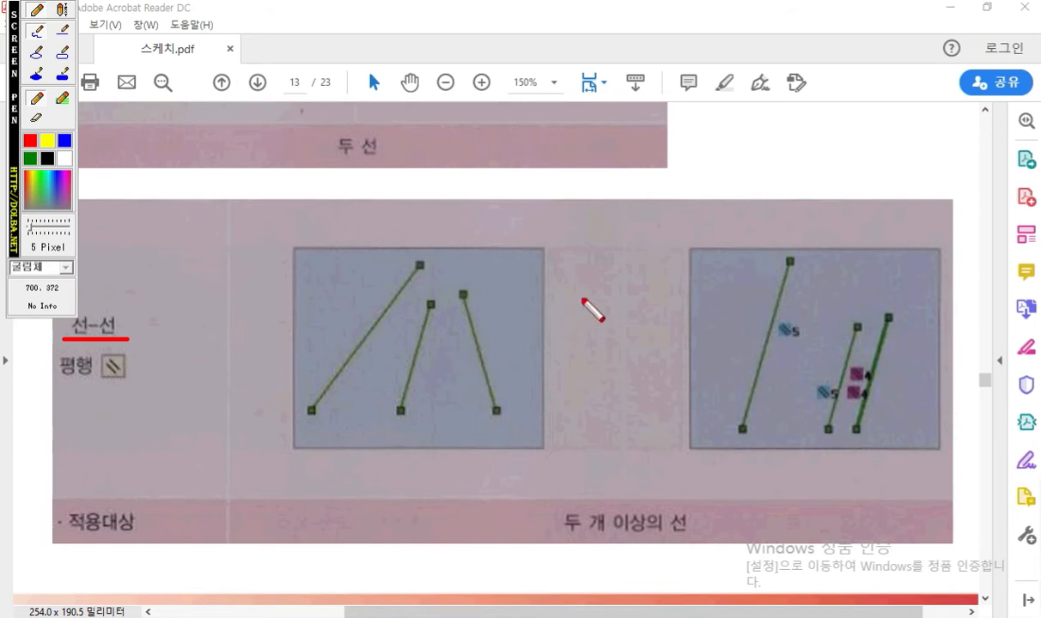
key("Escape")
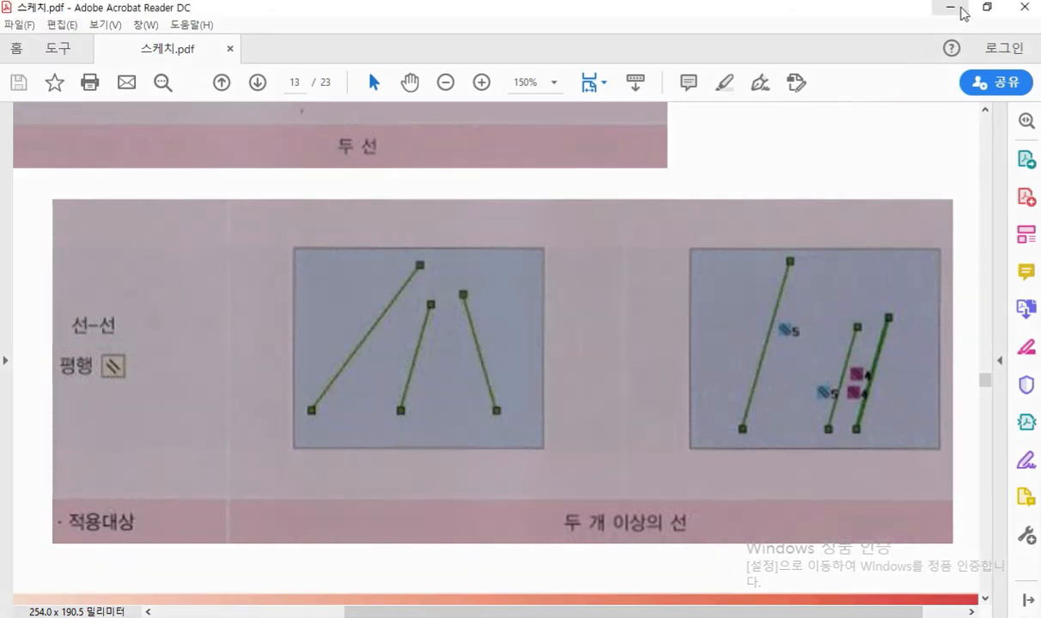
Return to the SolidWorks sketch and apply a parallel relation to the two lines
left_click(953, 10)
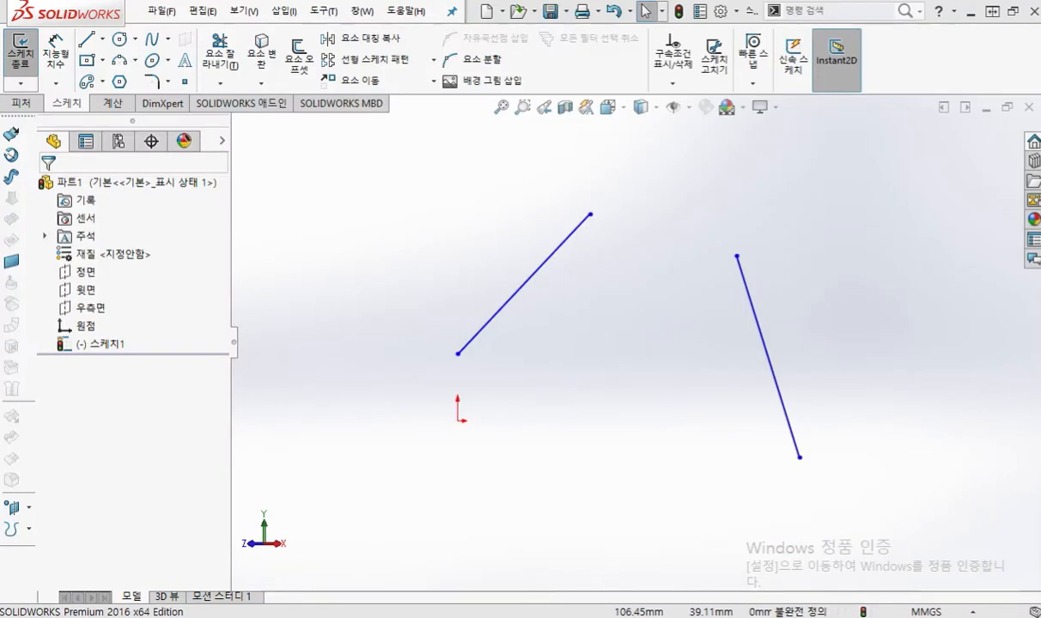
left_click_drag(869, 378, 420, 204)
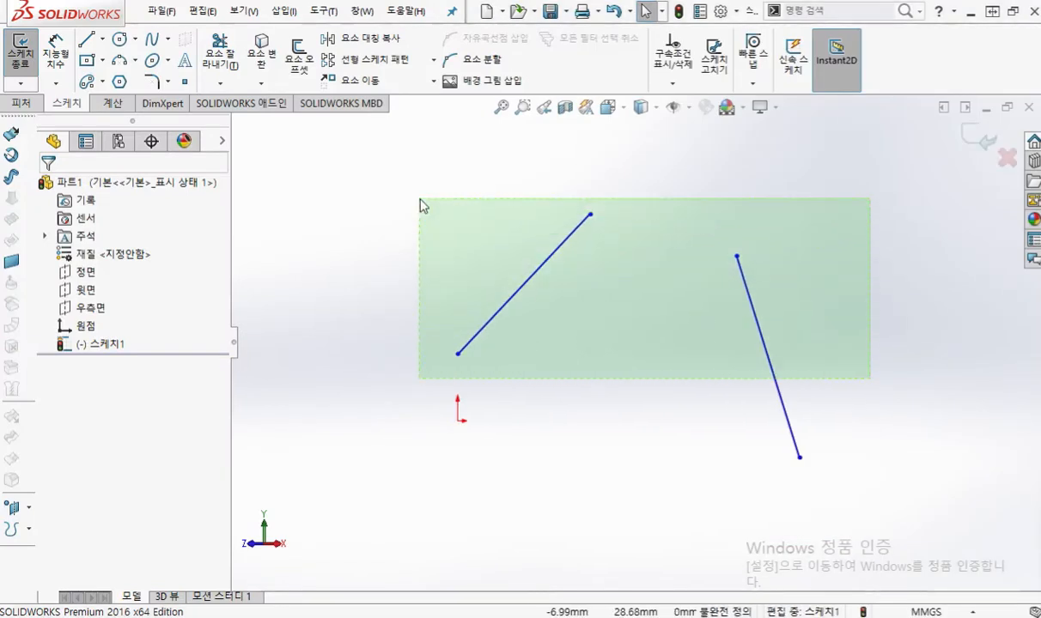
left_click_drag(421, 204, 420, 205)
left_click_drag(420, 204, 420, 204)
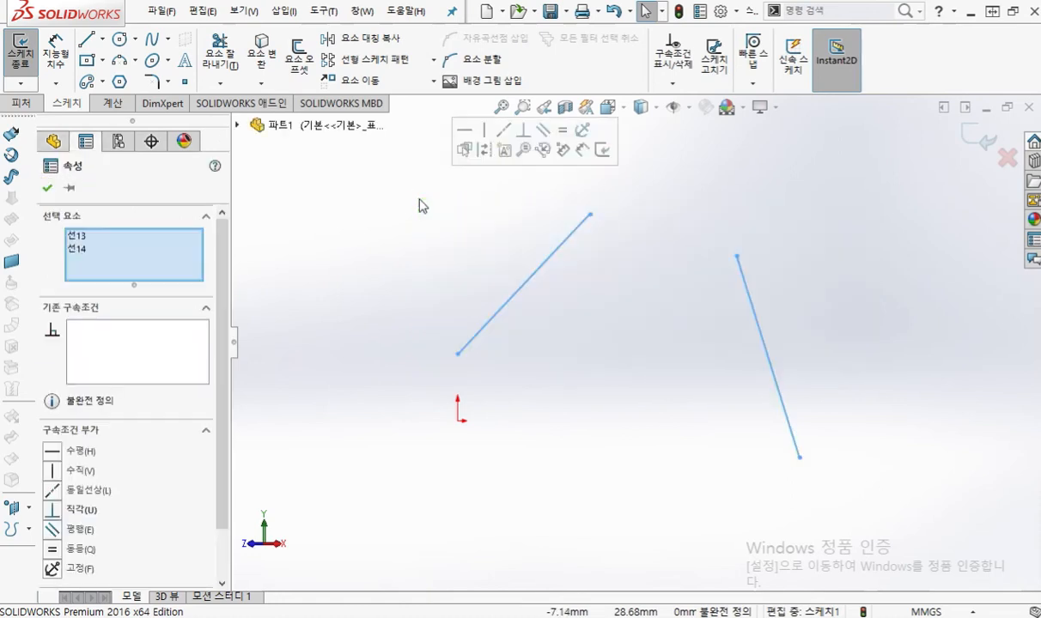
left_click(541, 131)
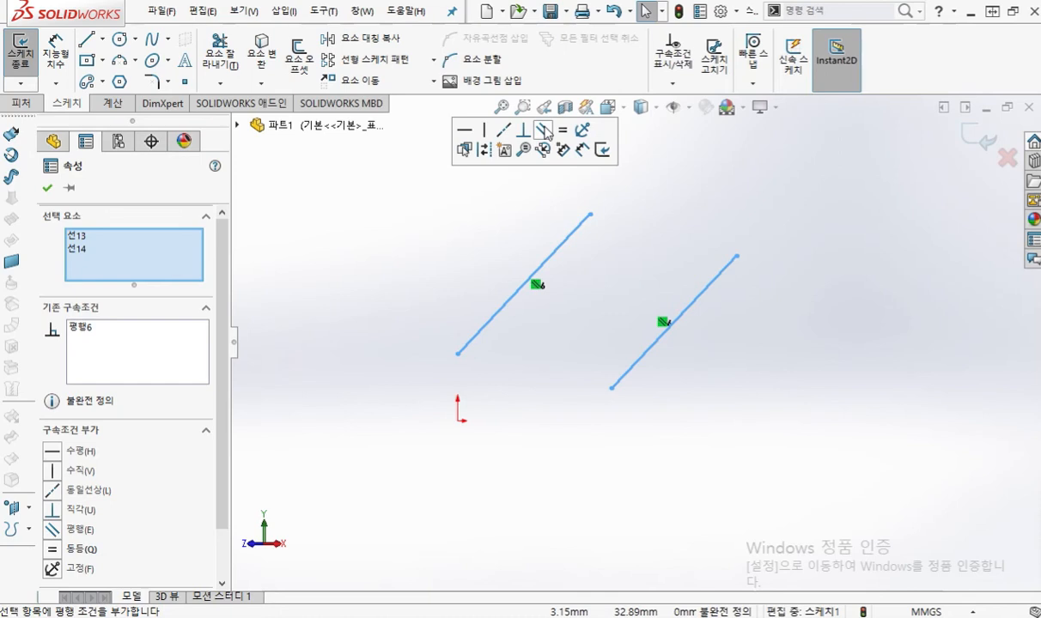
left_click(610, 276)
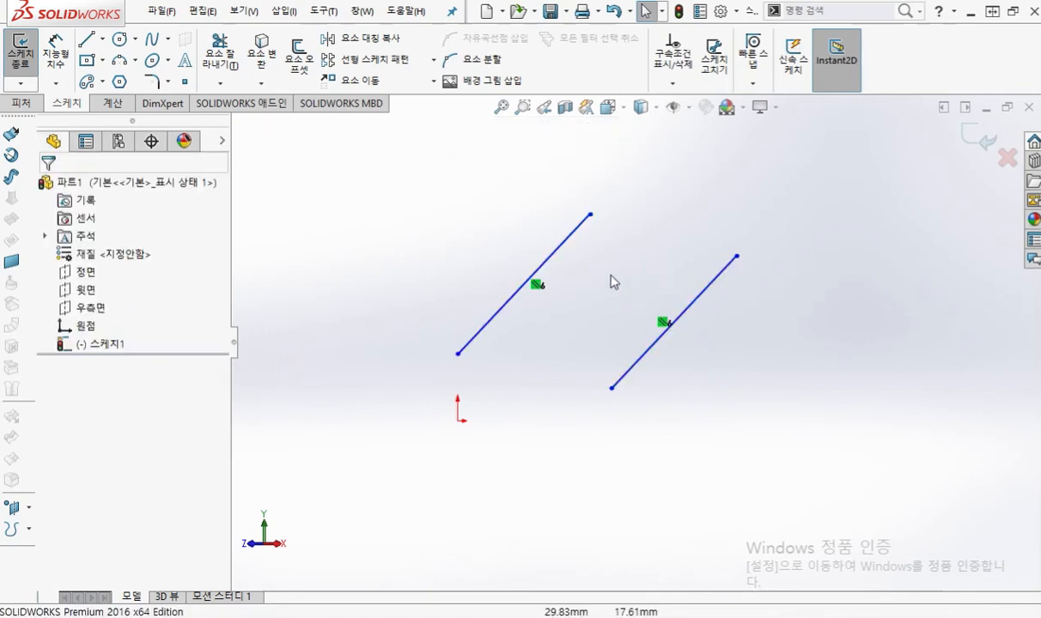
Mark the first line, the origin and an arrow across the second line with the screen pen, then clear the marks
key("F12")
left_click_drag(596, 225, 475, 366)
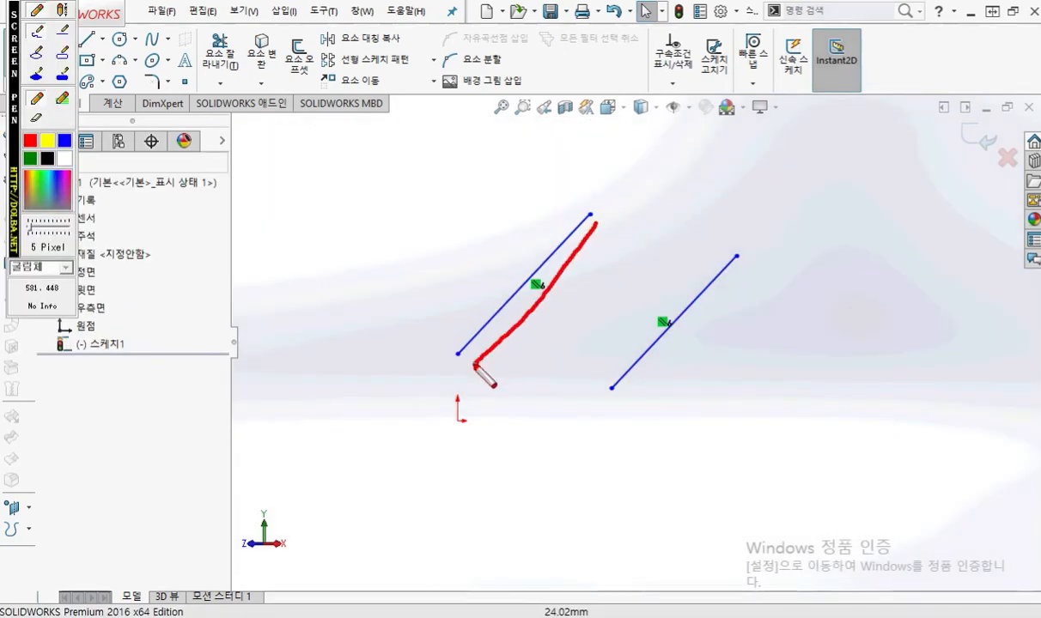
left_click_drag(469, 432, 464, 434)
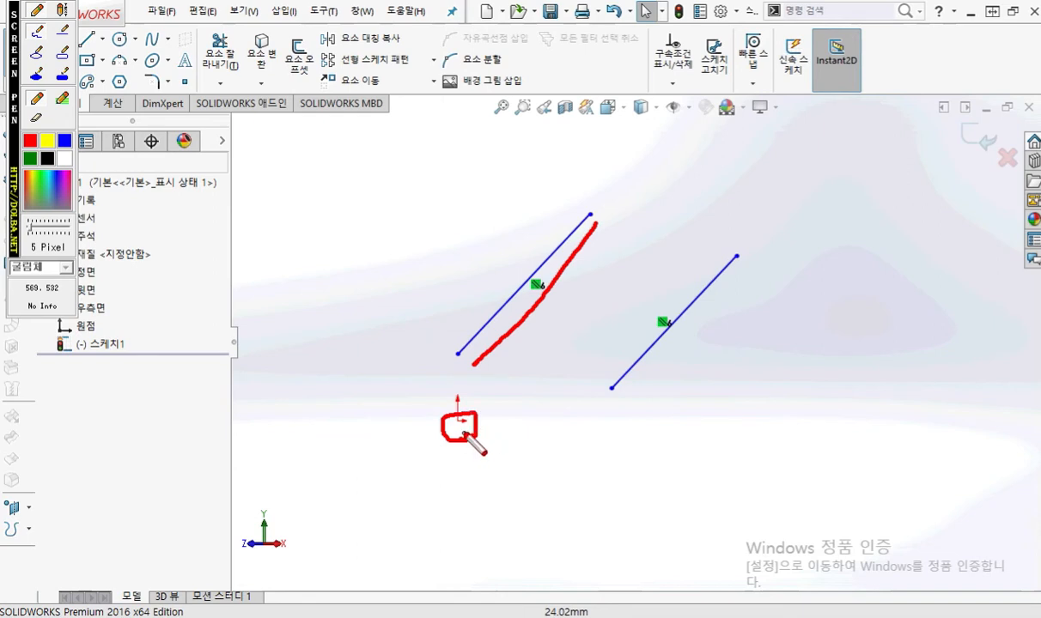
mouse_move(705, 375)
left_mouse_down()
mouse_move(608, 344)
mouse_move(635, 330)
left_mouse_up()
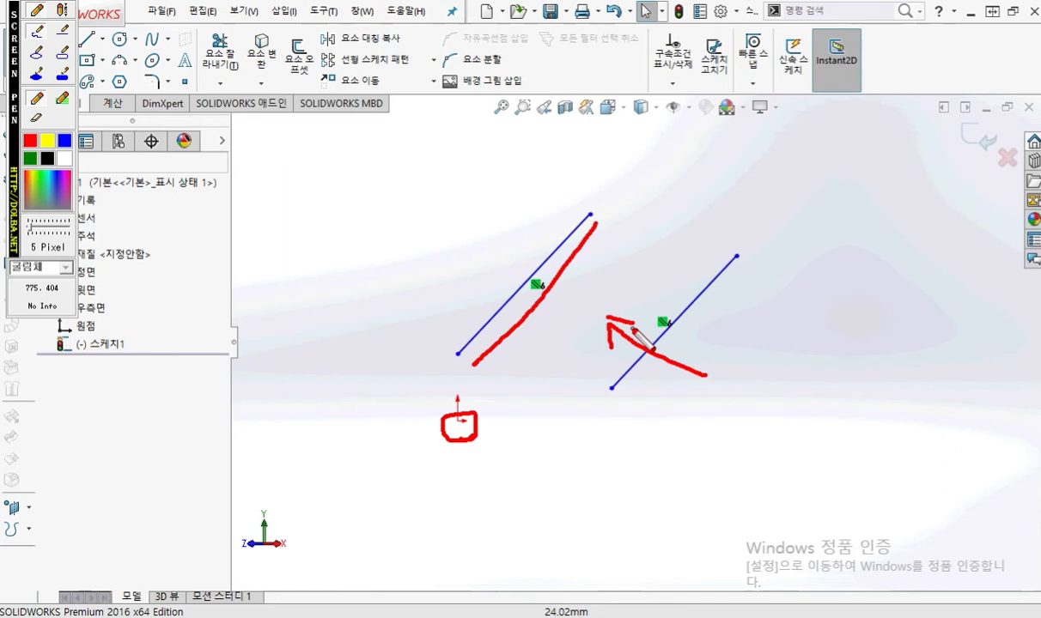
key("Escape")
Circle the second line's parallel symbol and draw an arrow towards it from the first line with the screen pen, then clear the marks
key("F12")
mouse_move(714, 338)
left_mouse_down()
mouse_move(641, 341)
mouse_move(700, 349)
left_mouse_up()
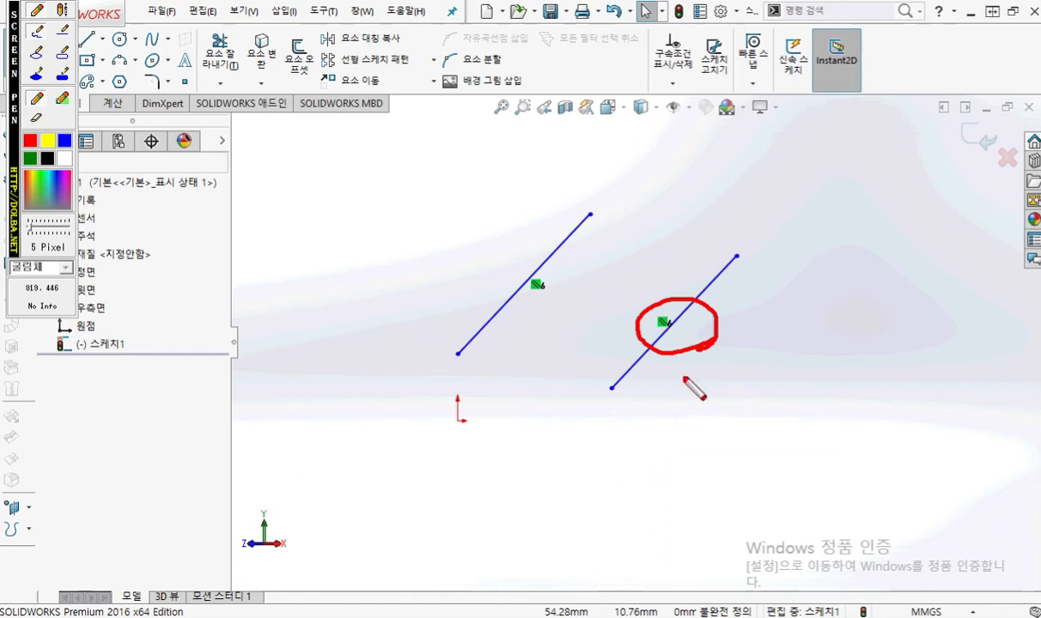
mouse_move(552, 265)
left_mouse_down()
mouse_move(605, 288)
mouse_move(621, 283)
mouse_move(607, 304)
left_mouse_up()
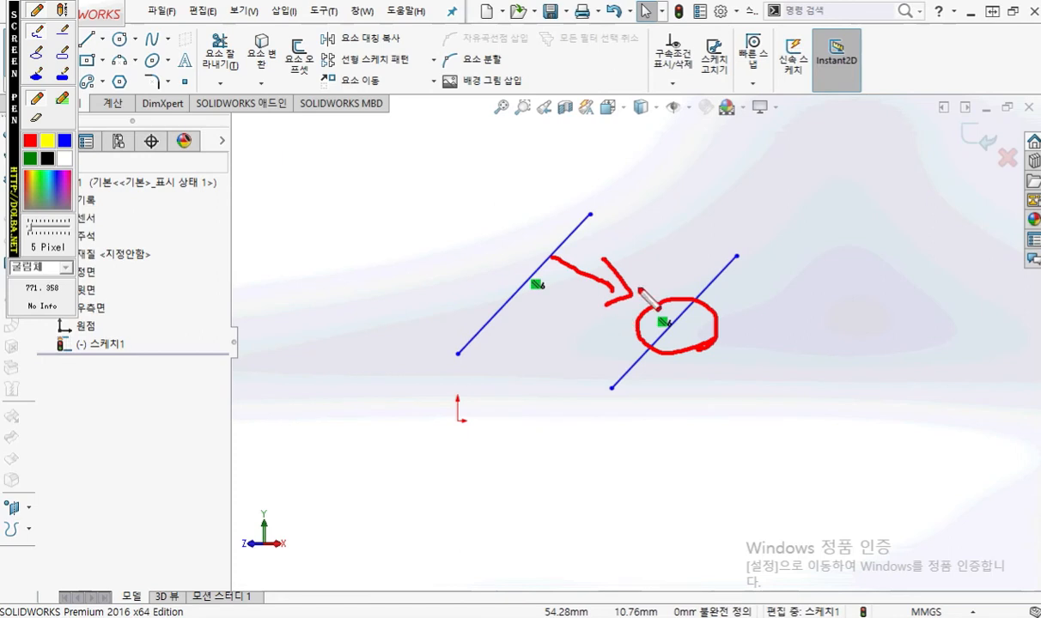
key("Escape")
Undo and redo the parallel relation to compare the lines before and after it, ending with it undone
key("ctrl+z")
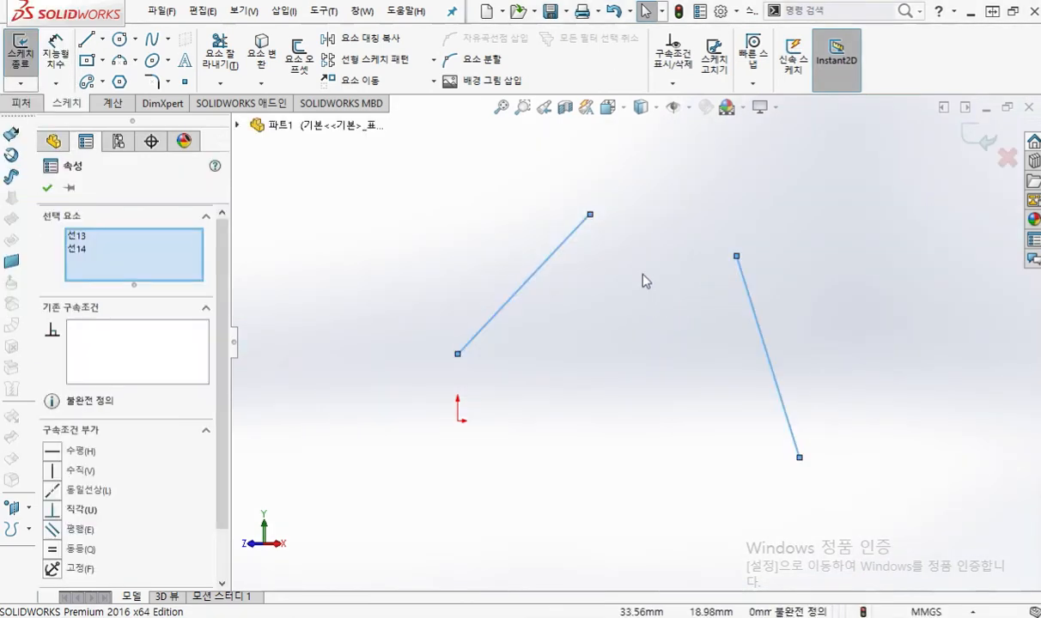
key("ctrl+y")
key("ctrl+z")
key("ctrl+y")
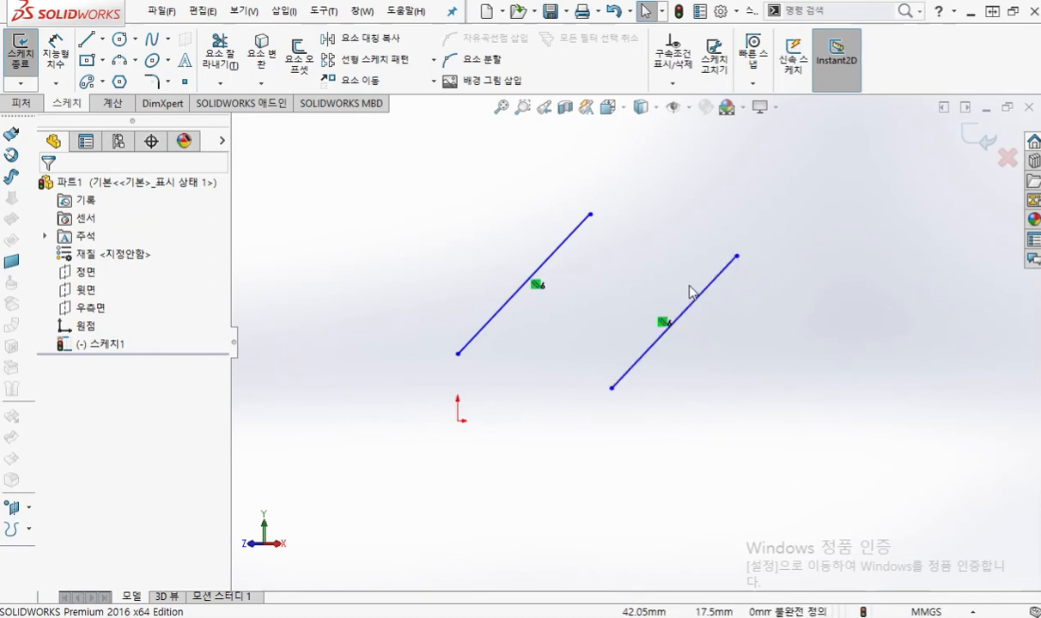
key("ctrl+z")
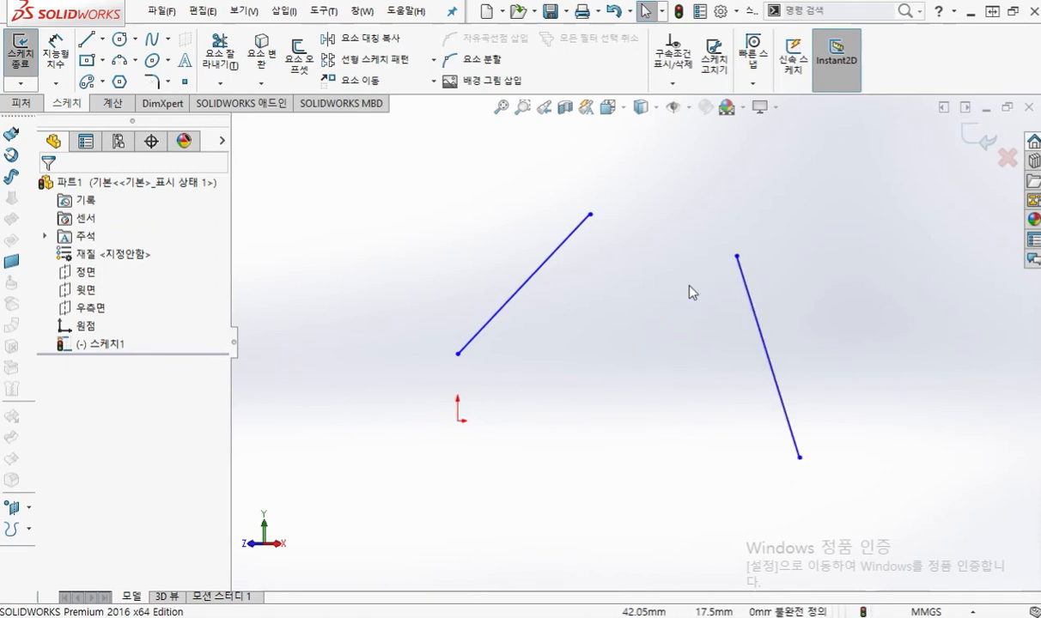
Bring back the PDF window, maximize it and move to the collinear example on page 14
left_click_drag(1040, 141, 641, 88)
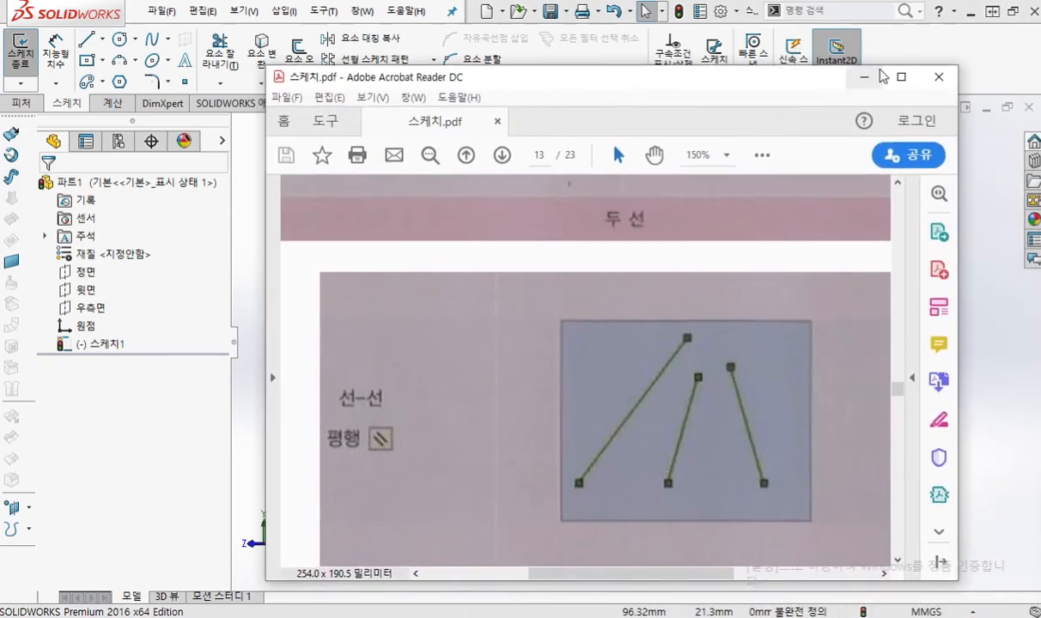
left_click(901, 77)
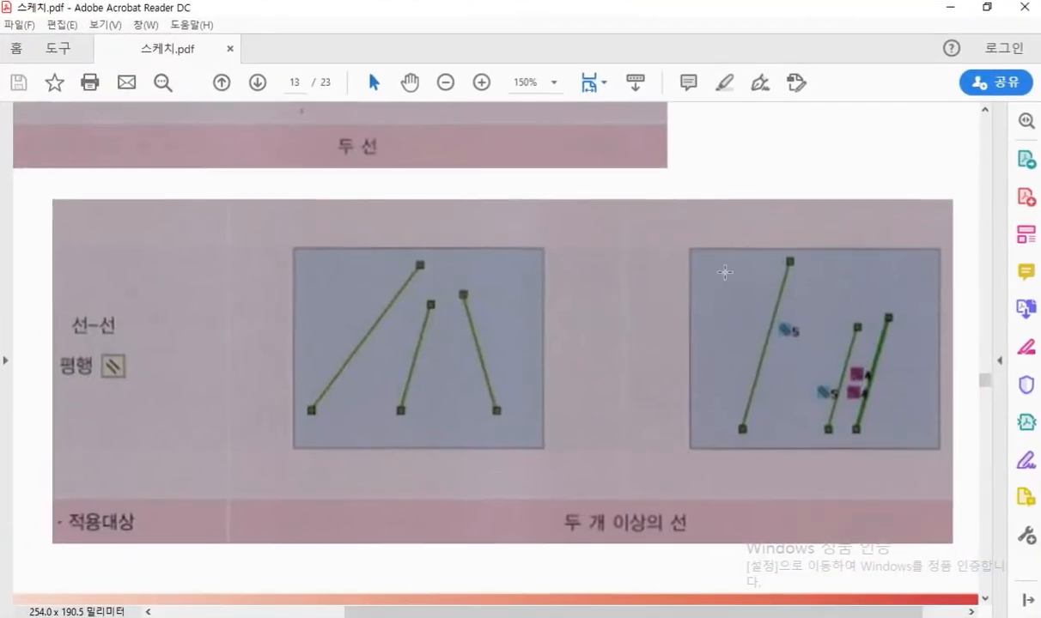
scroll(674, 319, "down", 5)
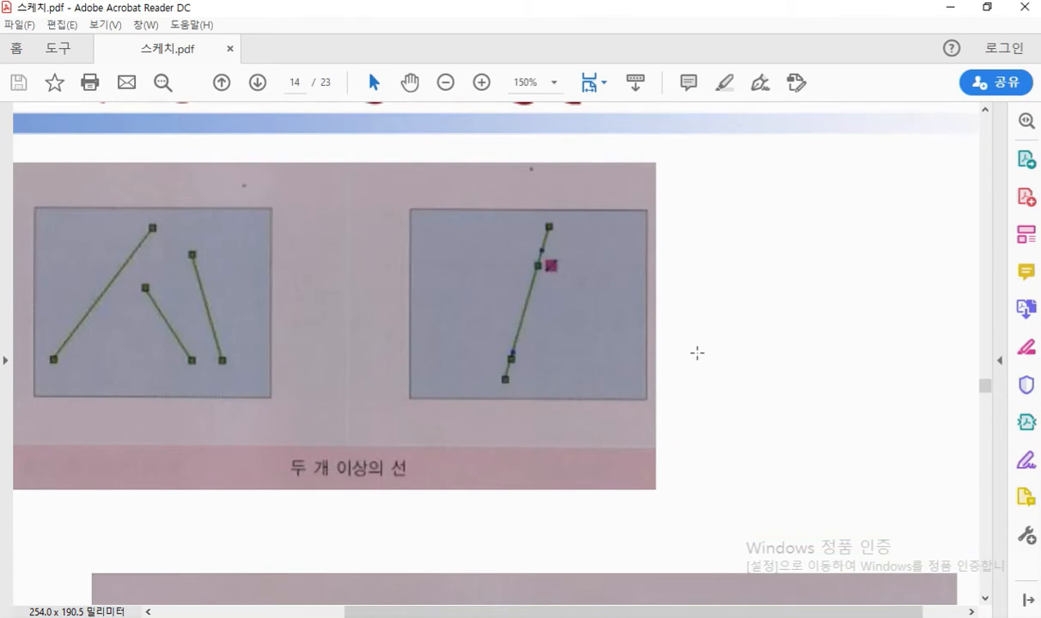
scroll(697, 352, "down", 1)
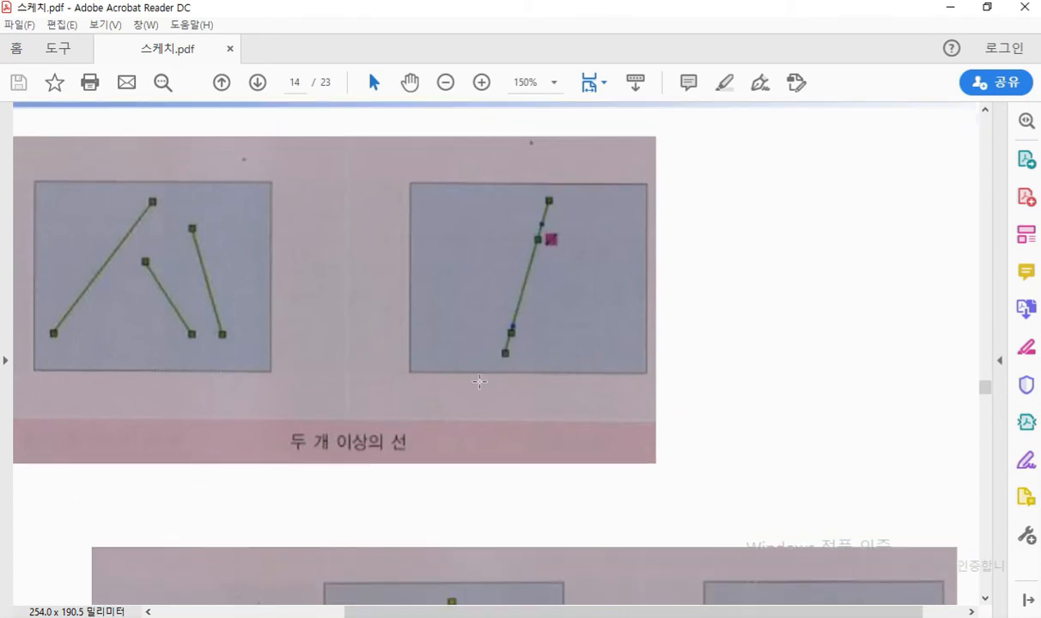
Sketch the collinear symbol and trace two example lines and an extended line with the screen pen, then clear the marks
left_click_drag(549, 260, 567, 245)
left_click(579, 232)
left_click(593, 224)
left_click_drag(612, 216, 631, 200)
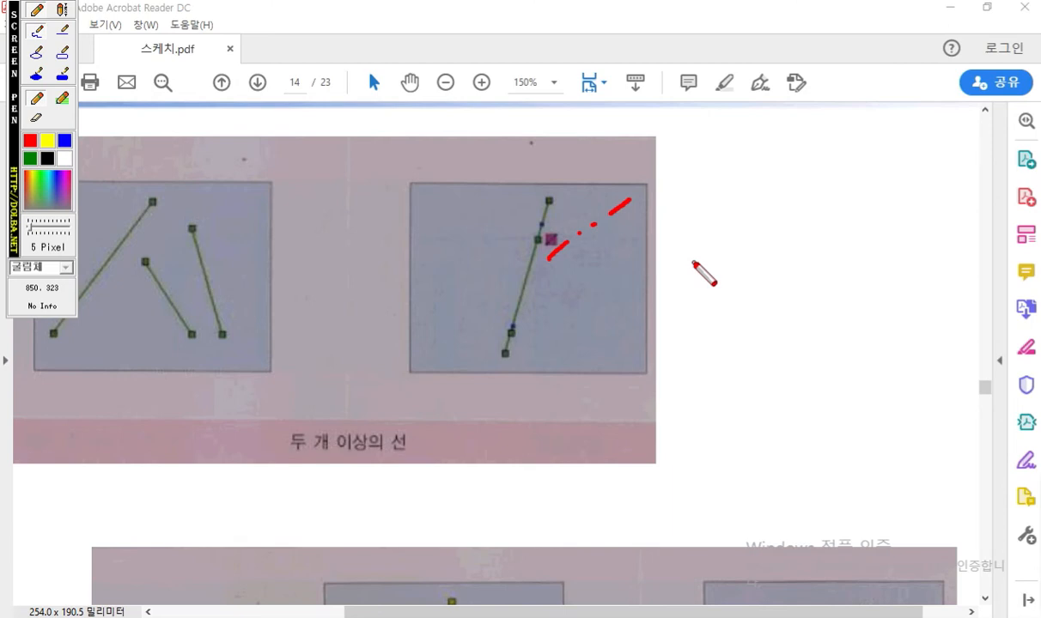
left_click_drag(170, 176, 86, 296)
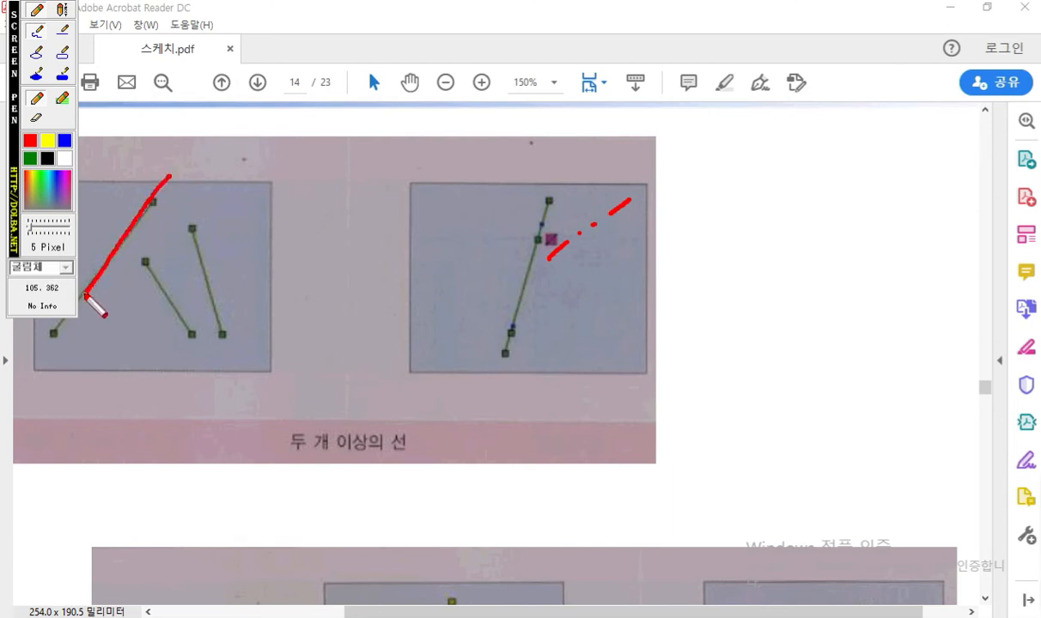
left_click_drag(192, 229, 225, 338)
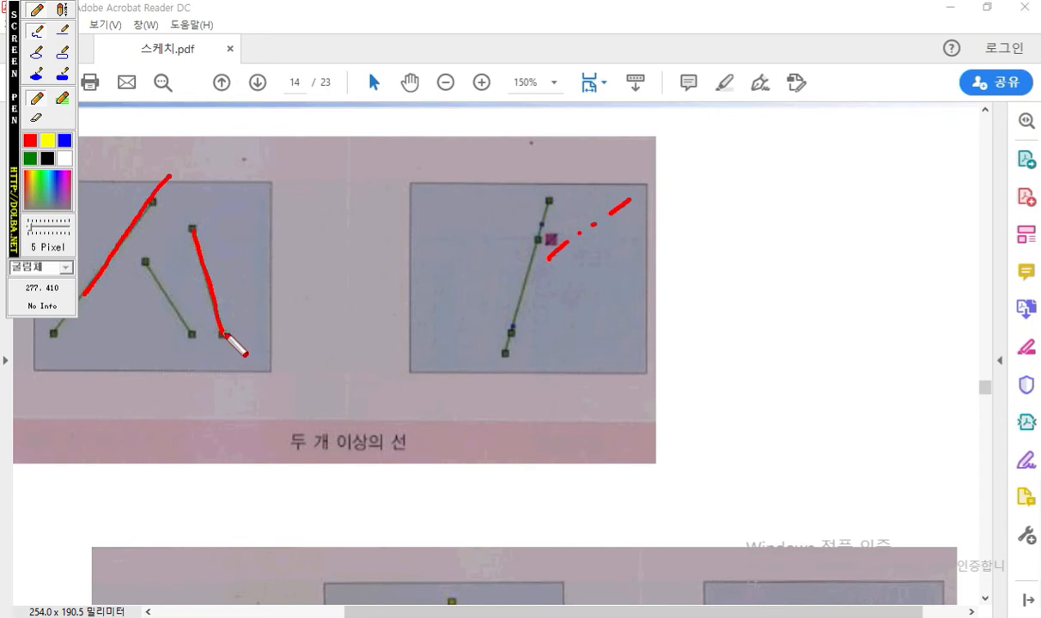
mouse_move(293, 51)
left_mouse_down()
mouse_move(258, 79)
mouse_move(85, 294)
mouse_move(284, 19)
mouse_move(76, 268)
mouse_move(69, 302)
left_mouse_up()
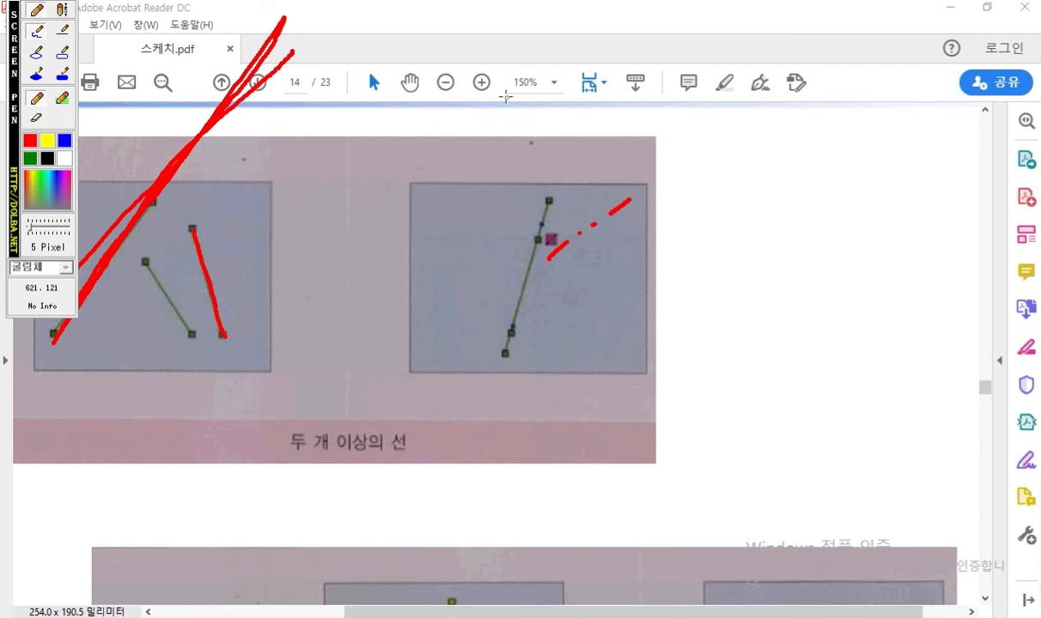
key("Escape")
Move the PDF window off the sketch and apply a collinear relation to the two lines, then undo it
mouse_move(625, 8)
left_mouse_down()
mouse_move(650, 31)
mouse_move(1039, 138)
left_mouse_up()
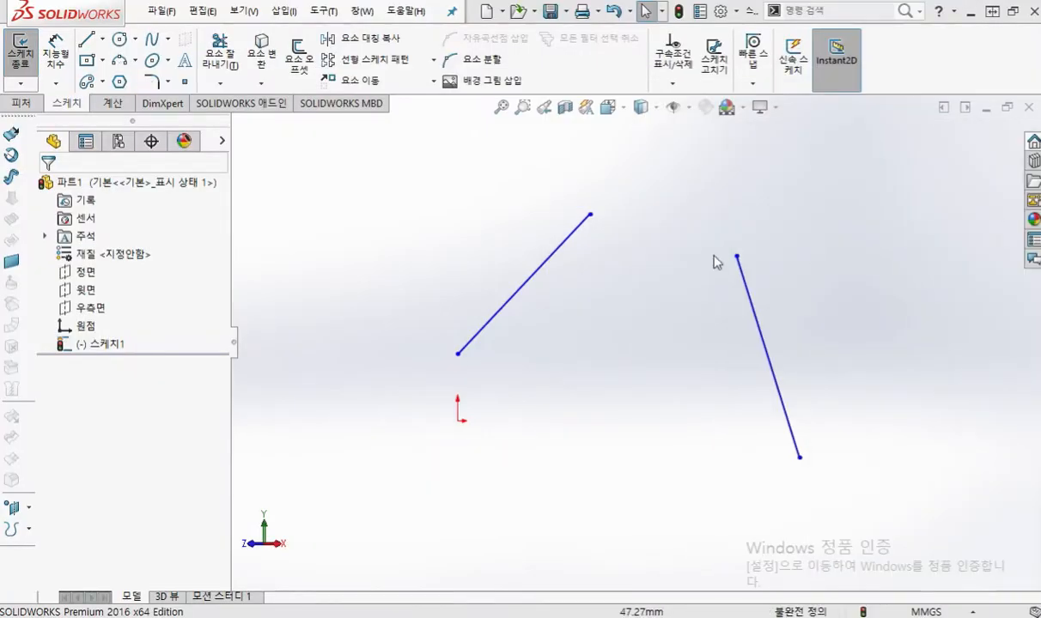
left_click_drag(849, 328, 425, 213)
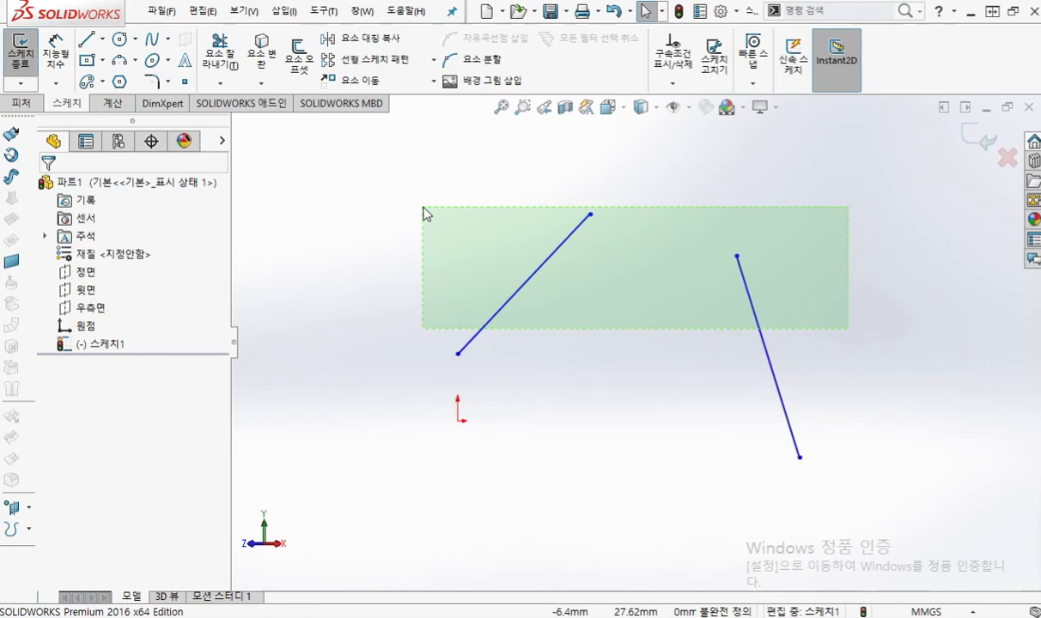
left_click_drag(423, 213, 422, 213)
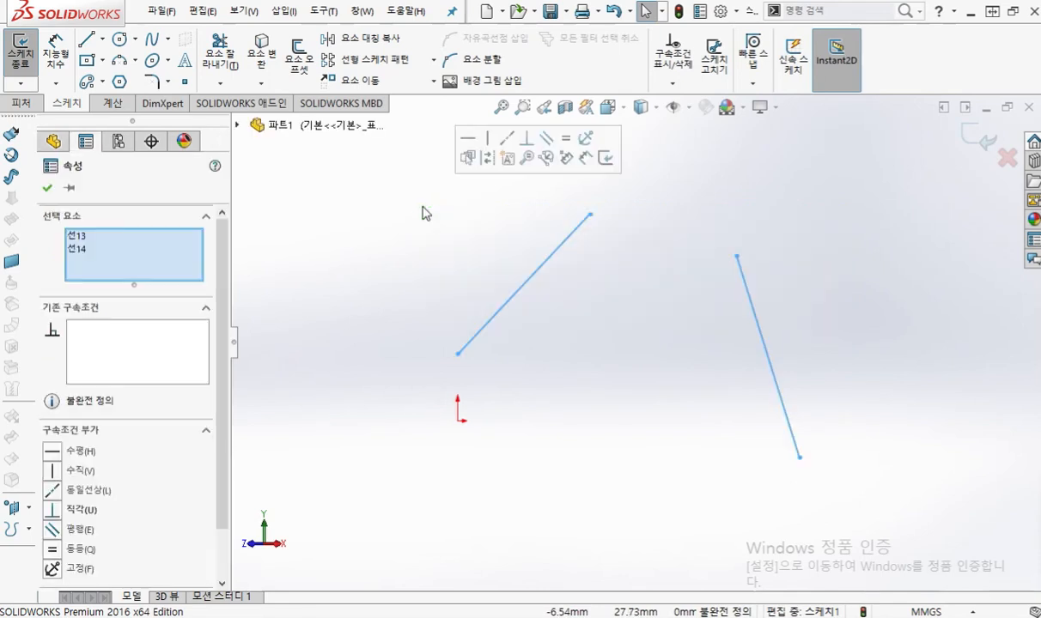
left_click(508, 138)
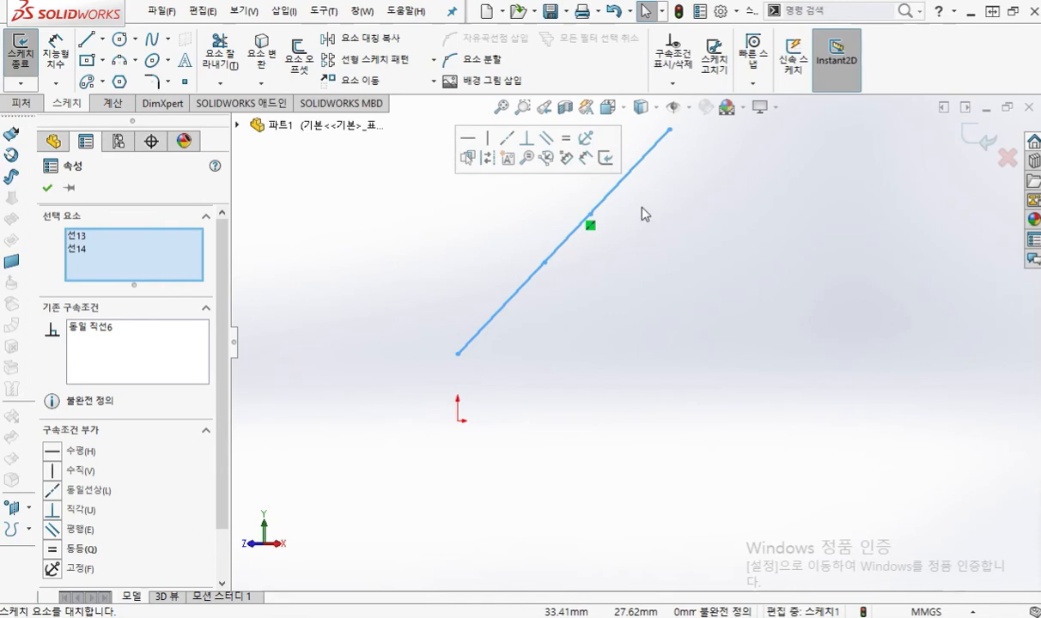
left_click(765, 298)
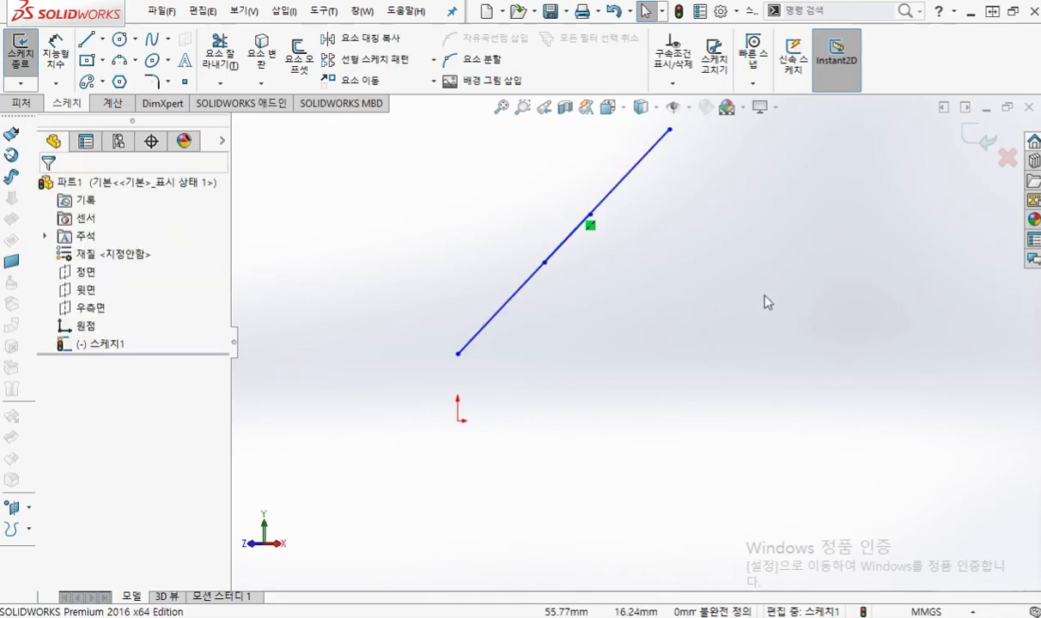
key("ctrl+z")
left_click(674, 325)
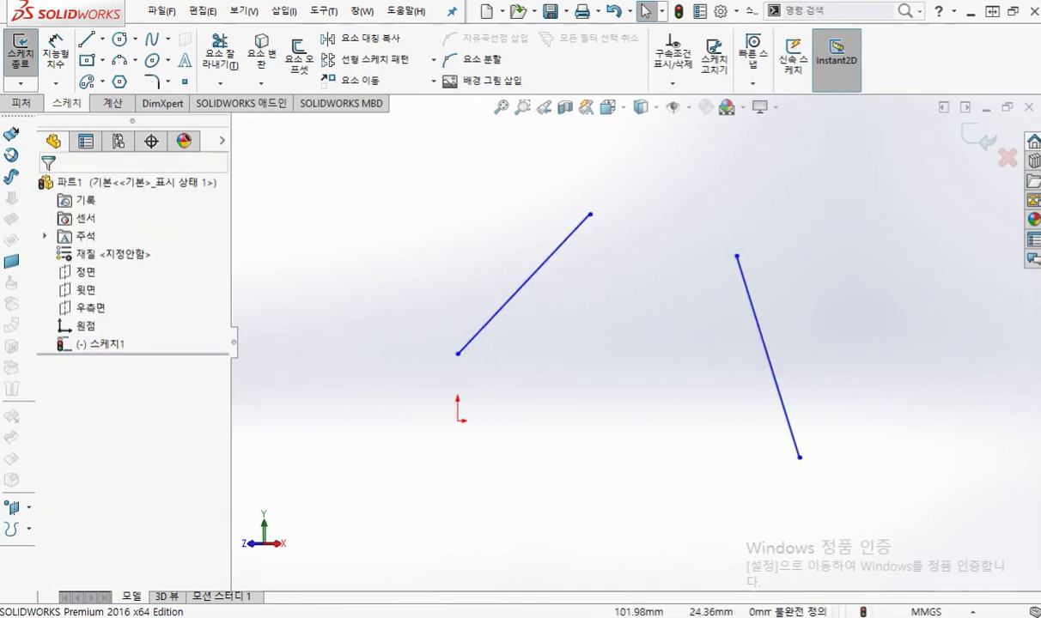
Bring back the PDF window at 100% zoom and show page 14's line-line-point intersection example
left_click_drag(1040, 160, 687, 74)
scroll(640, 264, "down", 2, "ctrl")
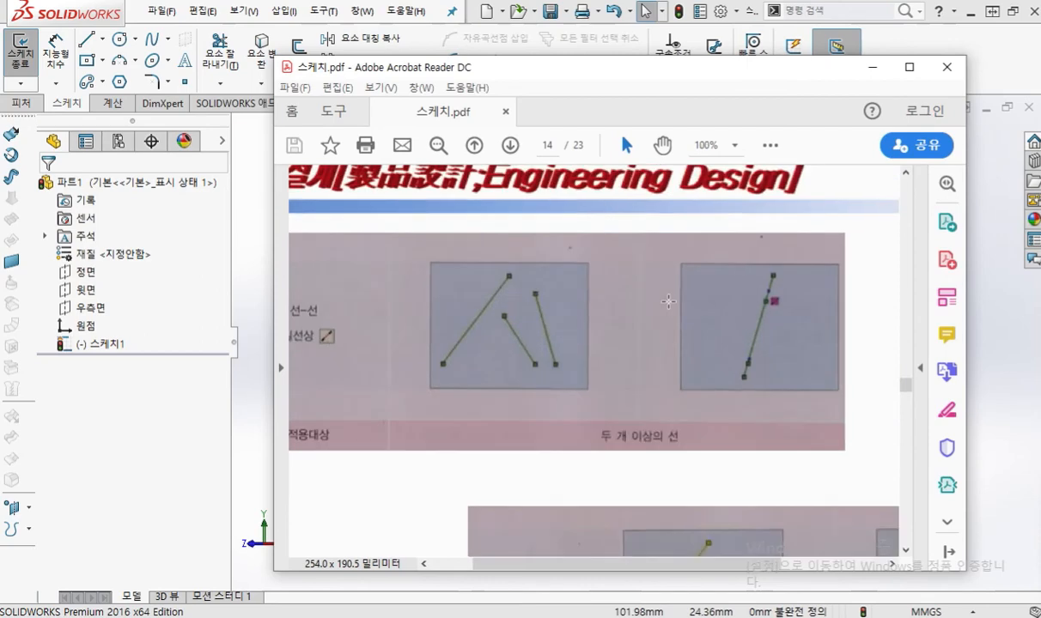
scroll(674, 326, "down", 2)
scroll(678, 325, "down", 2)
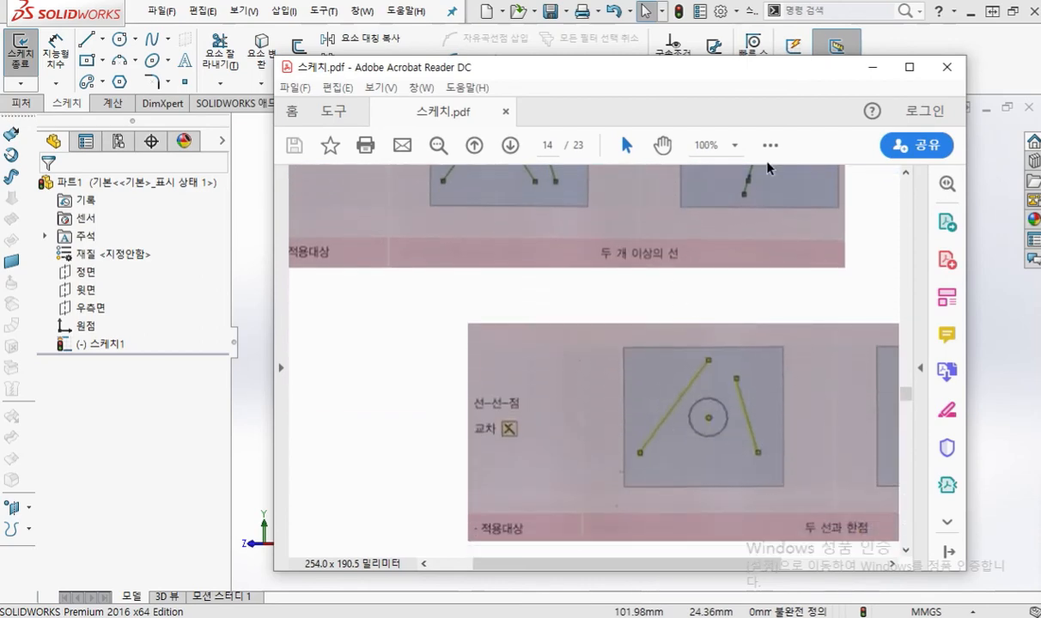
Maximize the PDF window and enlarge page 14's line-line-point intersection example to 150% zoom
left_click(909, 72)
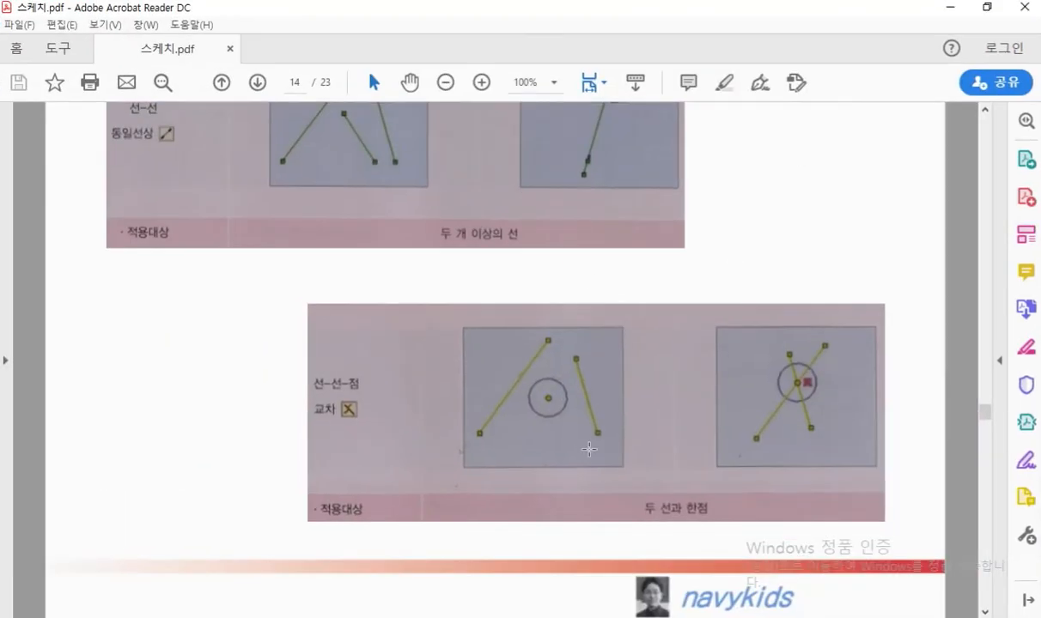
scroll(743, 464, "up", 1, "ctrl")
scroll(743, 465, "up", 1, "ctrl")
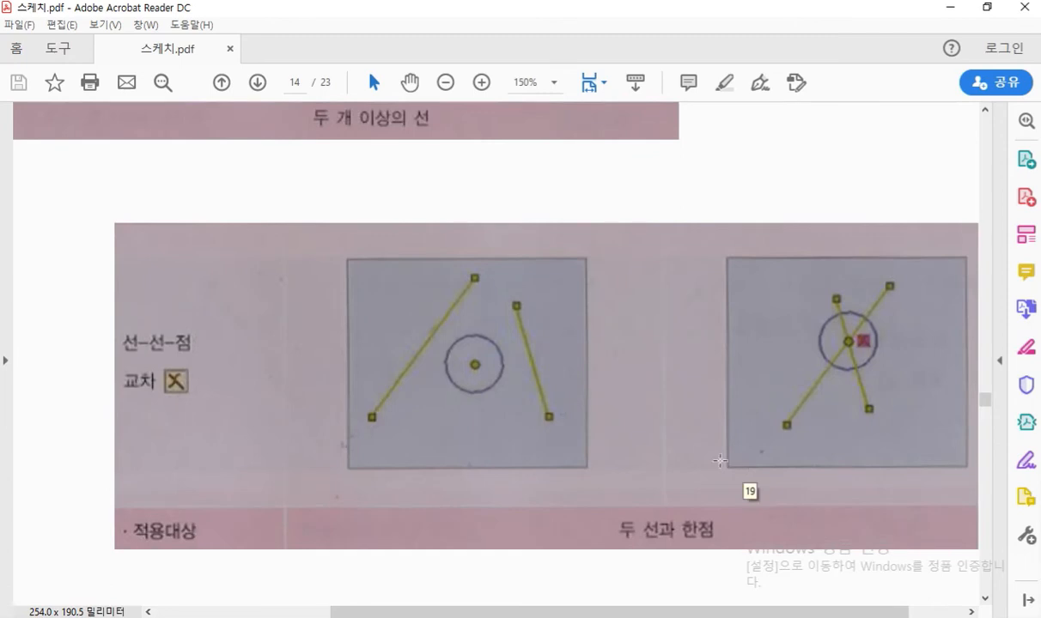
scroll(567, 412, "up", 1, "ctrl")
scroll(567, 413, "down", 1, "ctrl")
Trace the two example lines, the circle's centre and the resulting intersection point with the screen pen, then clear the marks
key("F12")
left_click_drag(488, 260, 372, 418)
left_click_drag(521, 298, 552, 421)
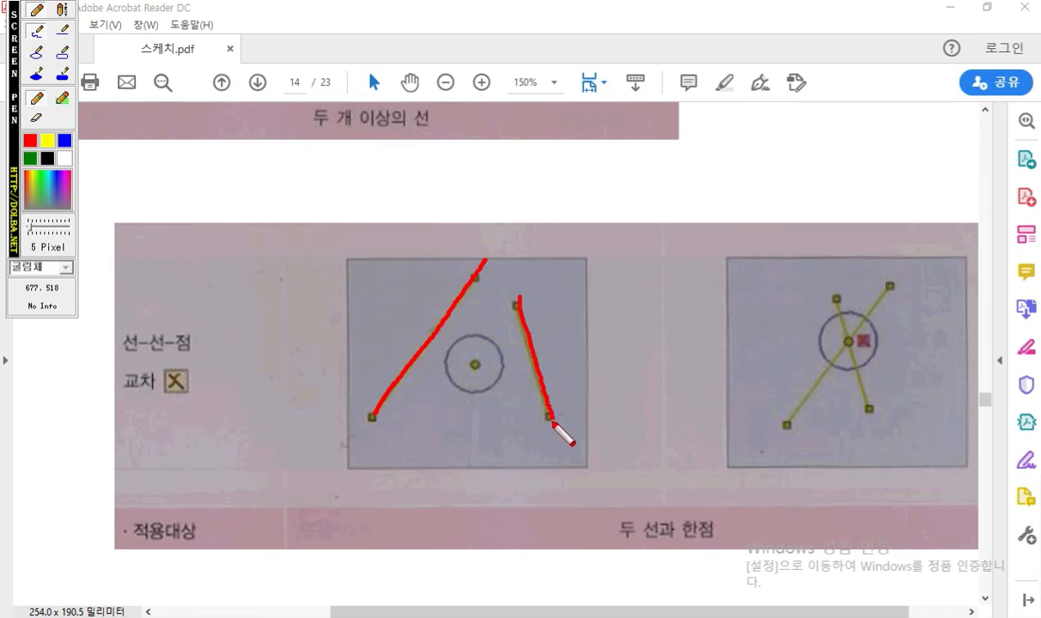
mouse_move(474, 361)
left_mouse_down()
mouse_move(478, 376)
mouse_move(483, 349)
mouse_move(475, 378)
left_mouse_up()
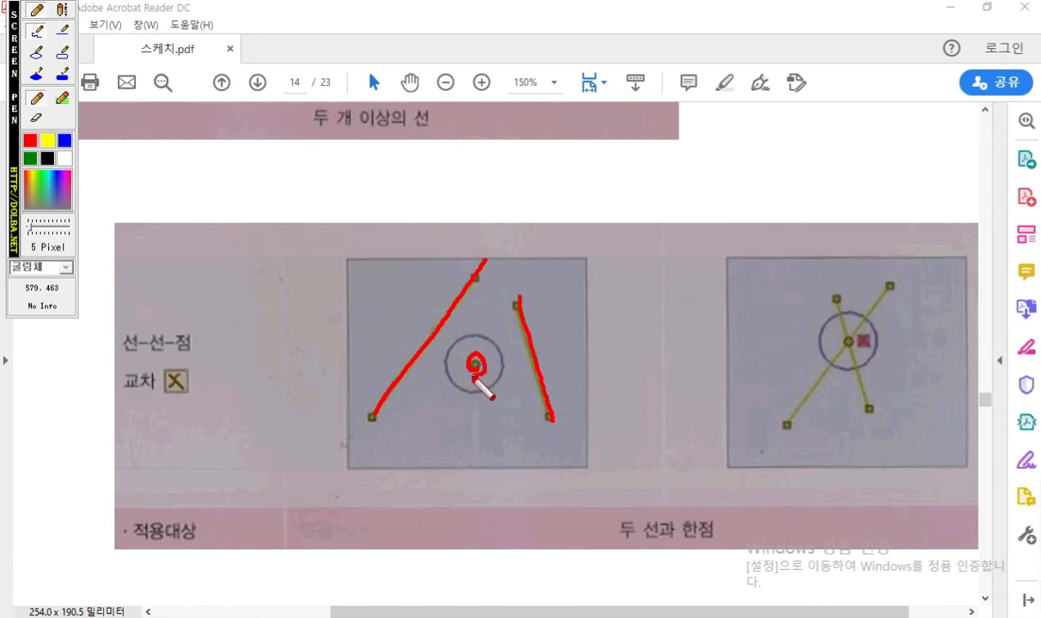
left_click_drag(870, 346, 866, 347)
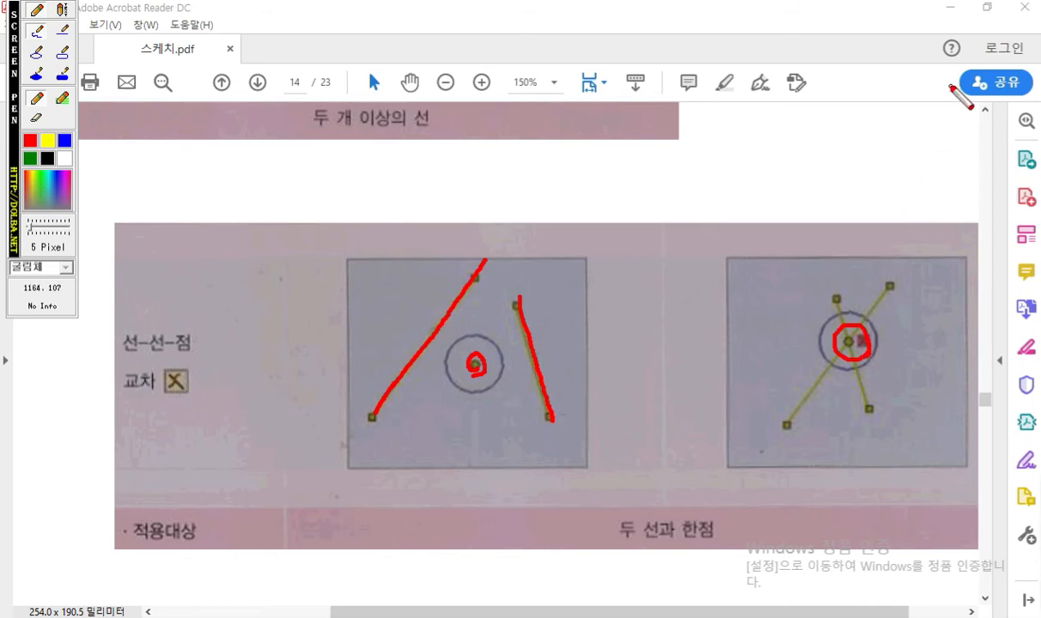
key("Escape")
Move the PDF window off the sketch and draw a circle of about 8.7 mm radius between the two lines, in front view
mouse_move(684, 15)
left_mouse_down()
mouse_move(859, 120)
mouse_move(1040, 144)
left_mouse_up()
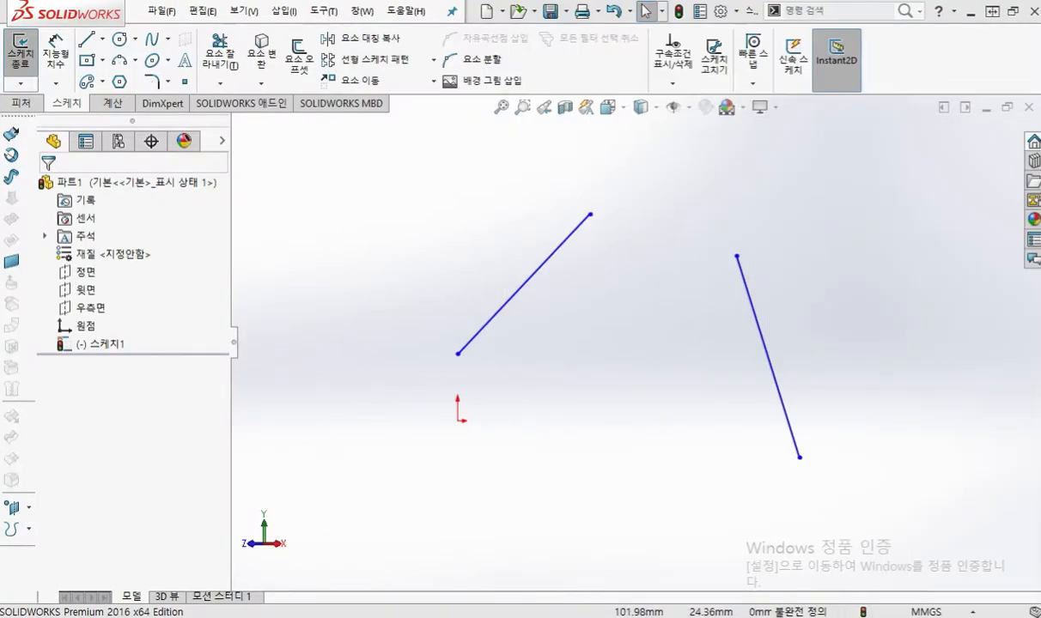
left_click(622, 319)
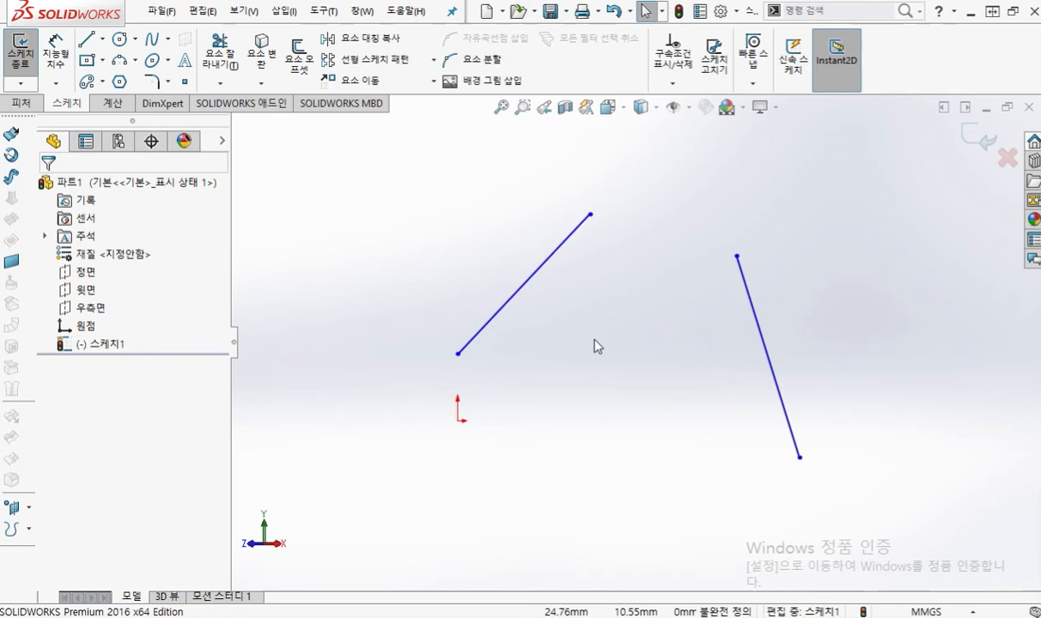
right_click_drag(601, 349, 659, 344)
left_click(641, 339)
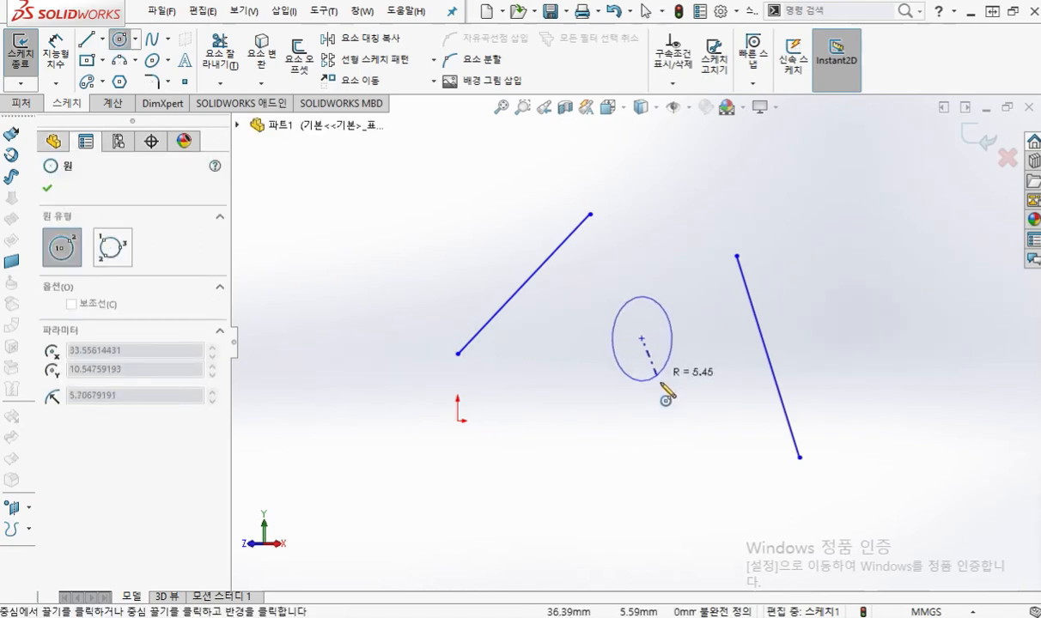
left_click(685, 379)
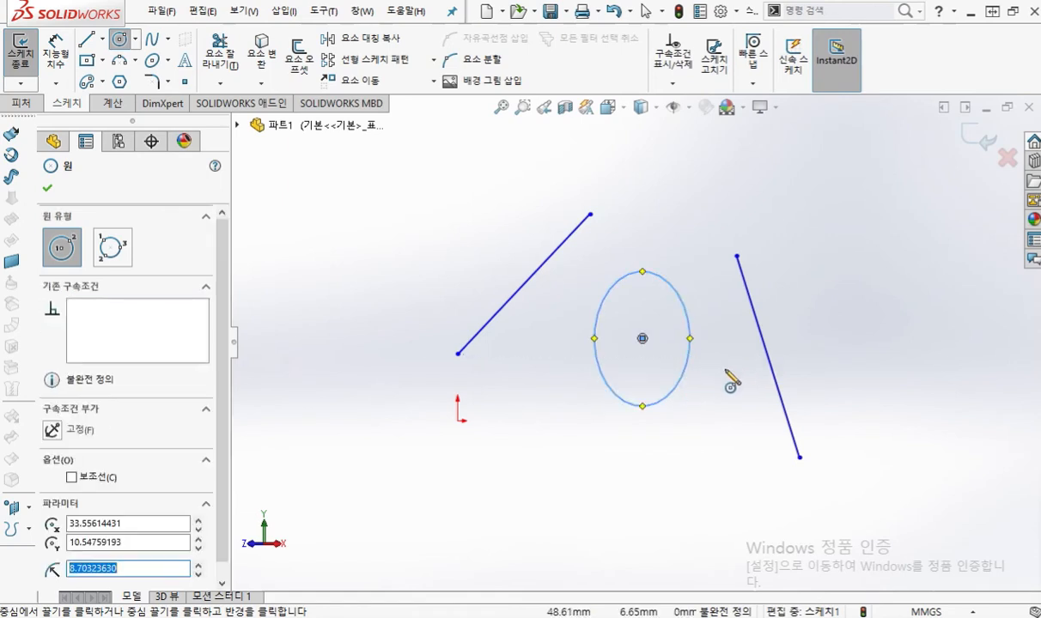
key("ctrl+1")
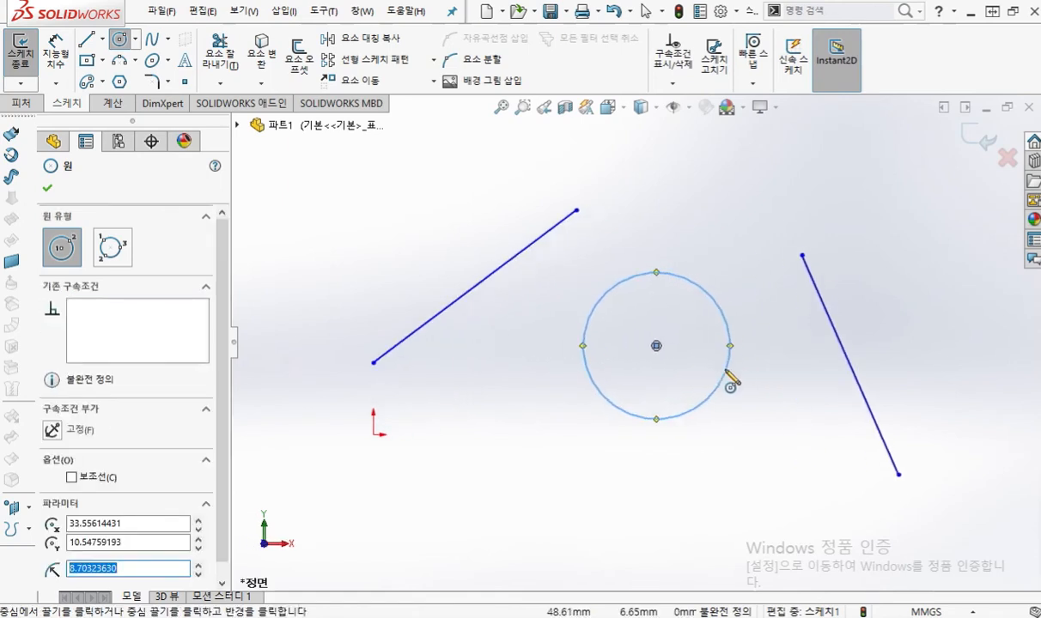
key("Escape")
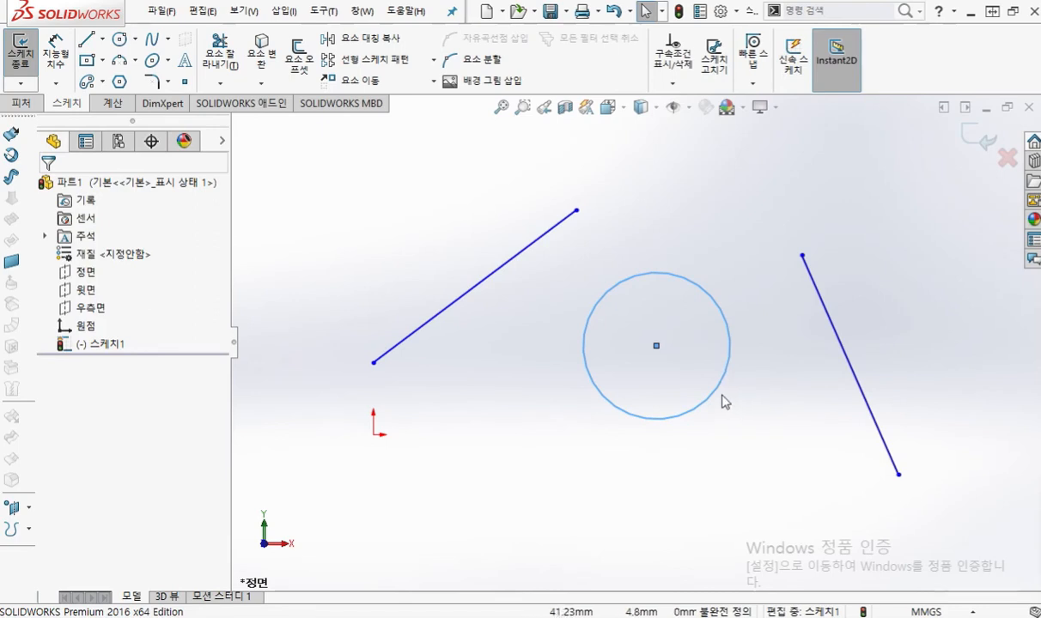
left_click(756, 436)
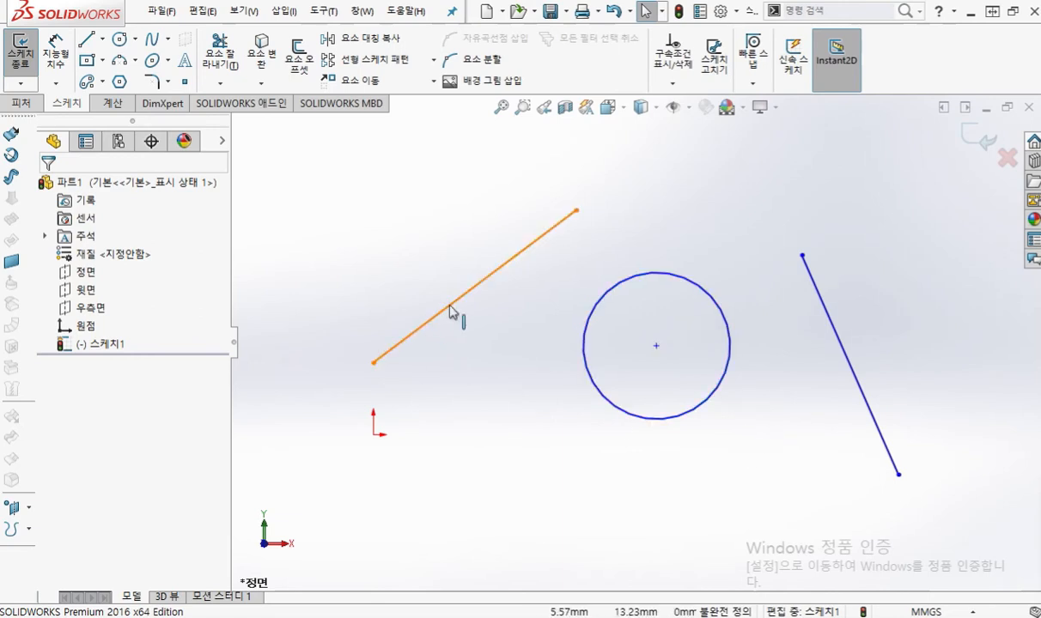
Apply an intersection relation to the two lines and the circle's centre point, then undo it
left_click(504, 271)
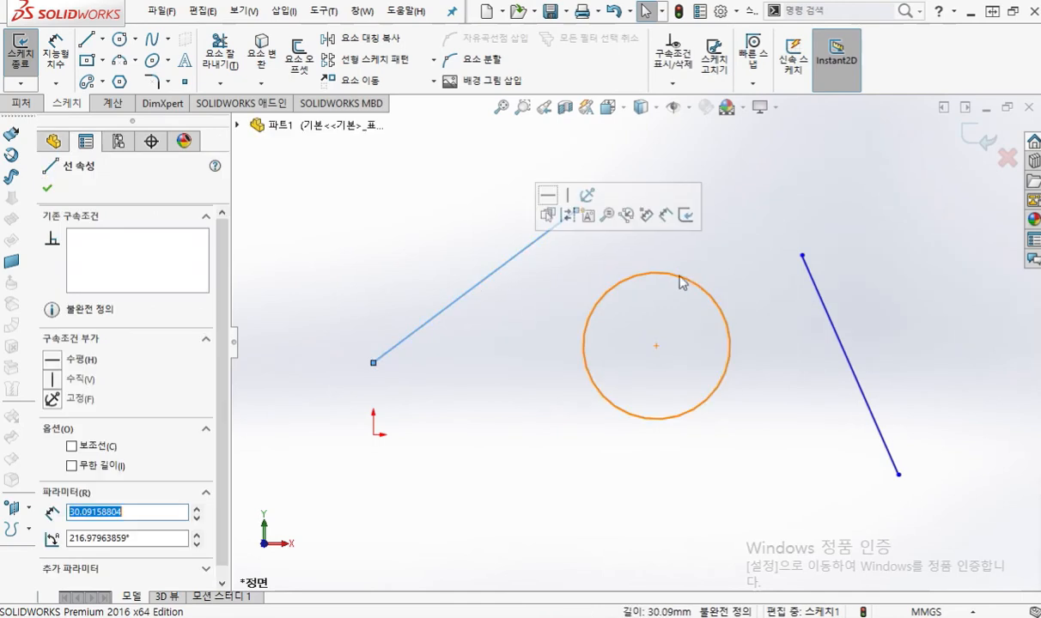
left_click(818, 294, "ctrl")
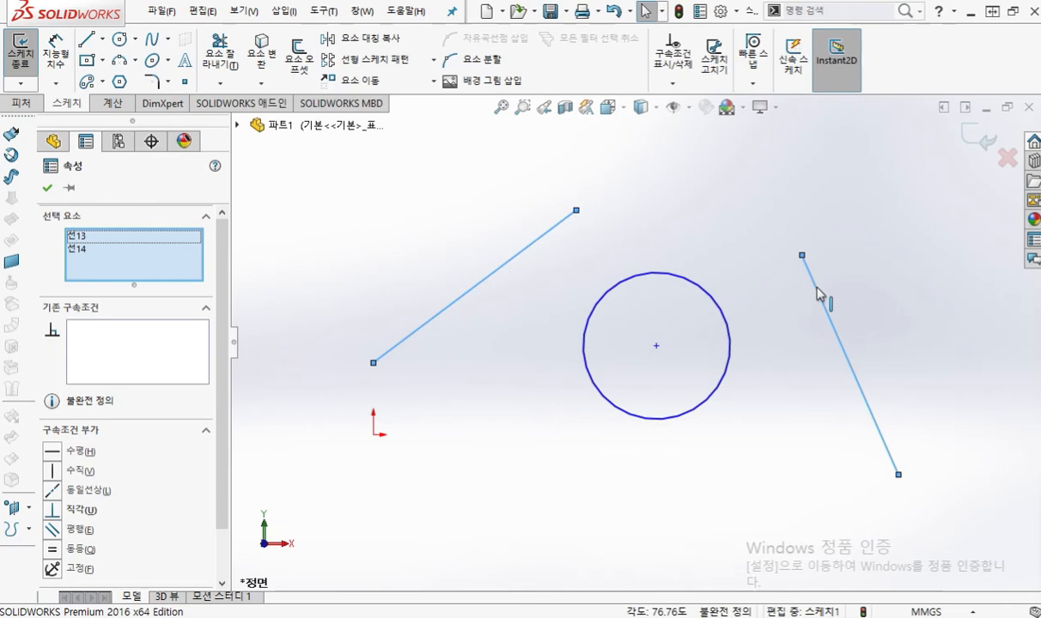
left_click(656, 348, "ctrl")
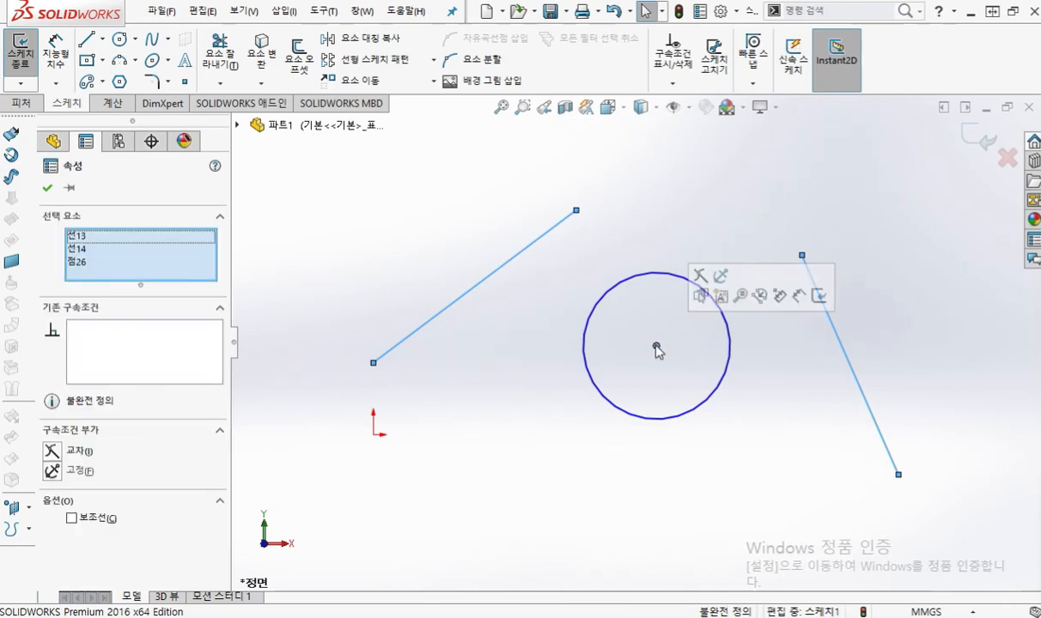
left_click(699, 276)
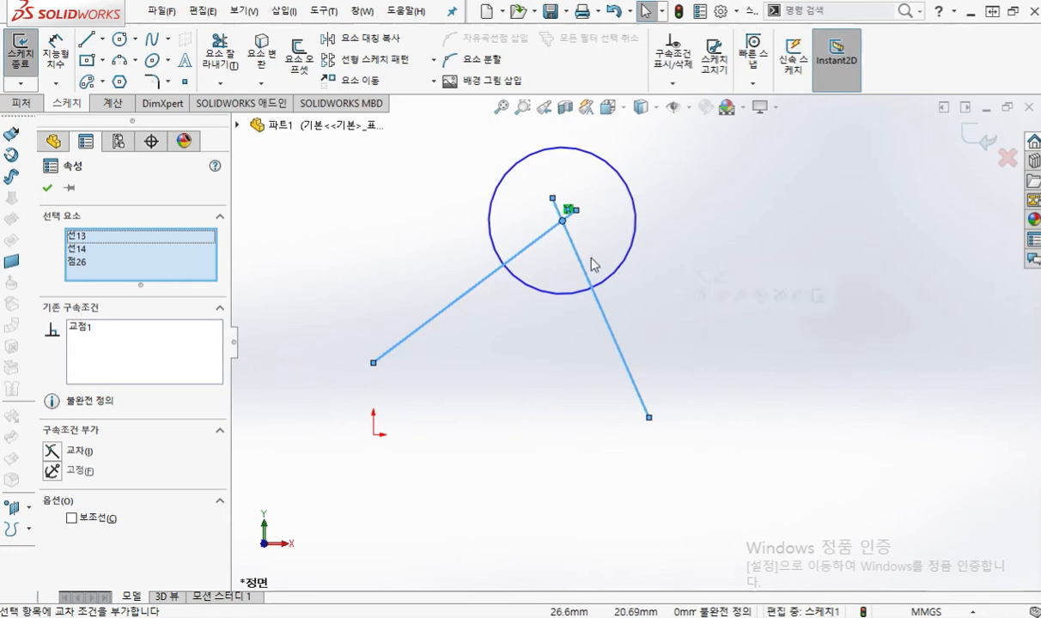
left_click(709, 291)
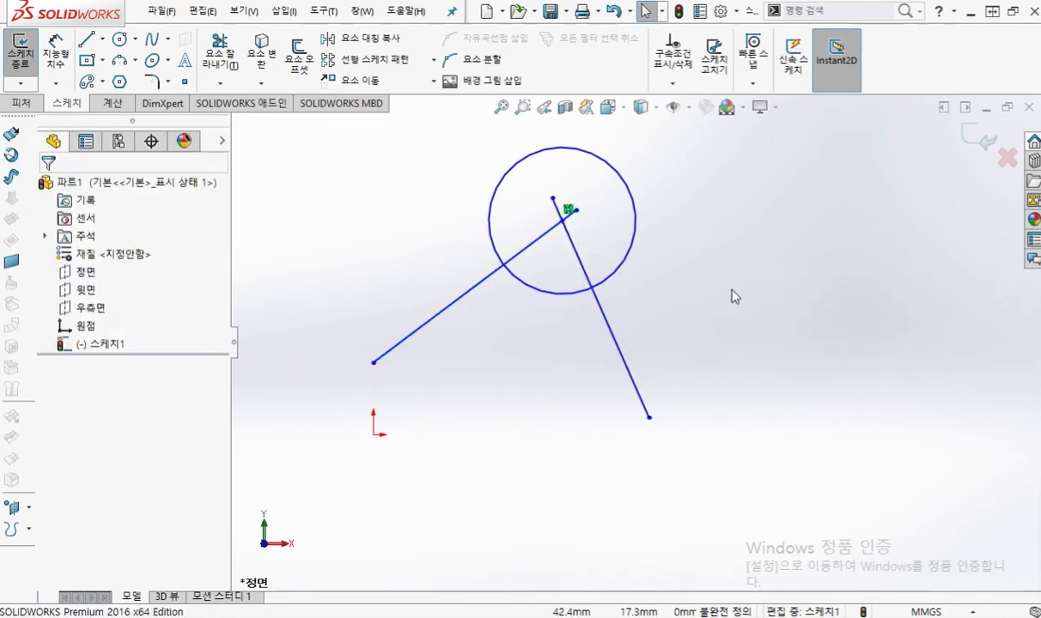
key("ctrl+z")
left_click(742, 444)
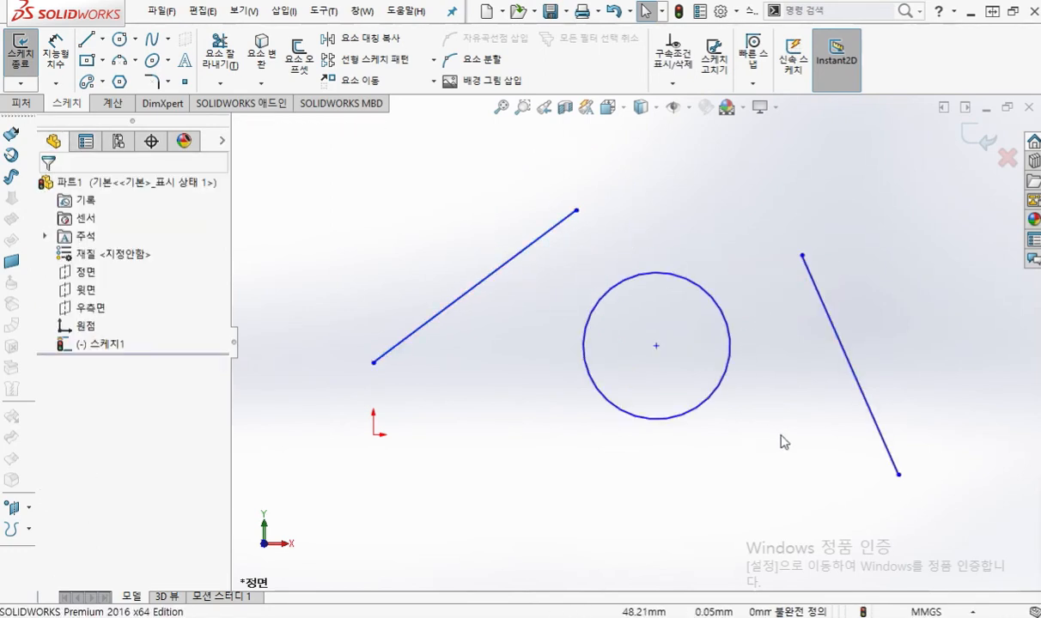
Draw two crossing lines about 34 mm and 31 mm long through the circle
key("l")
left_click(713, 234)
left_click(559, 474)
right_click(730, 413)
left_click(791, 452)
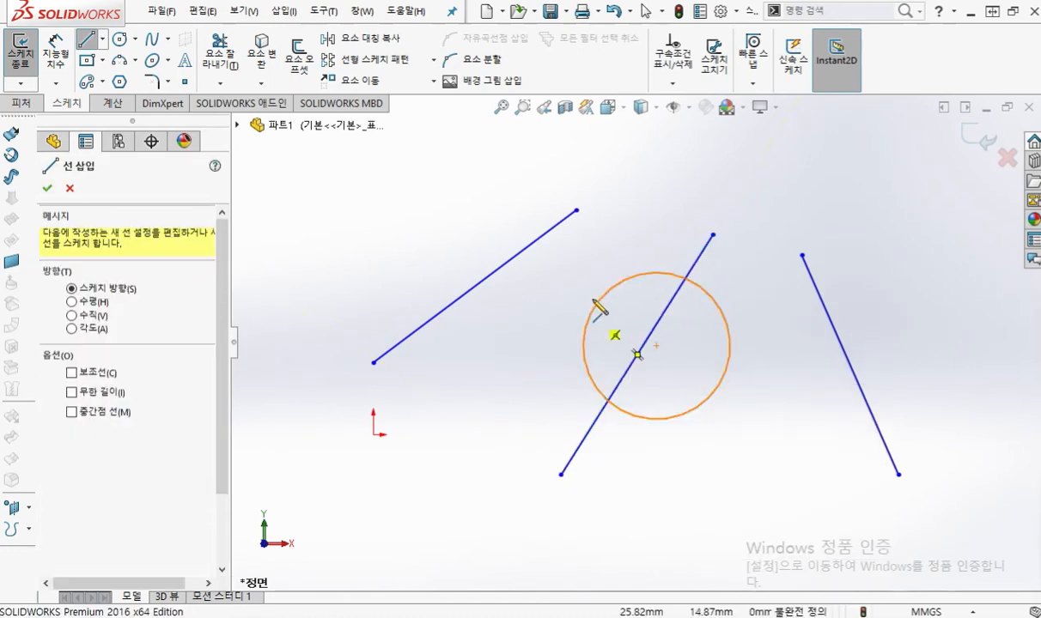
left_click(576, 262)
right_click(760, 362)
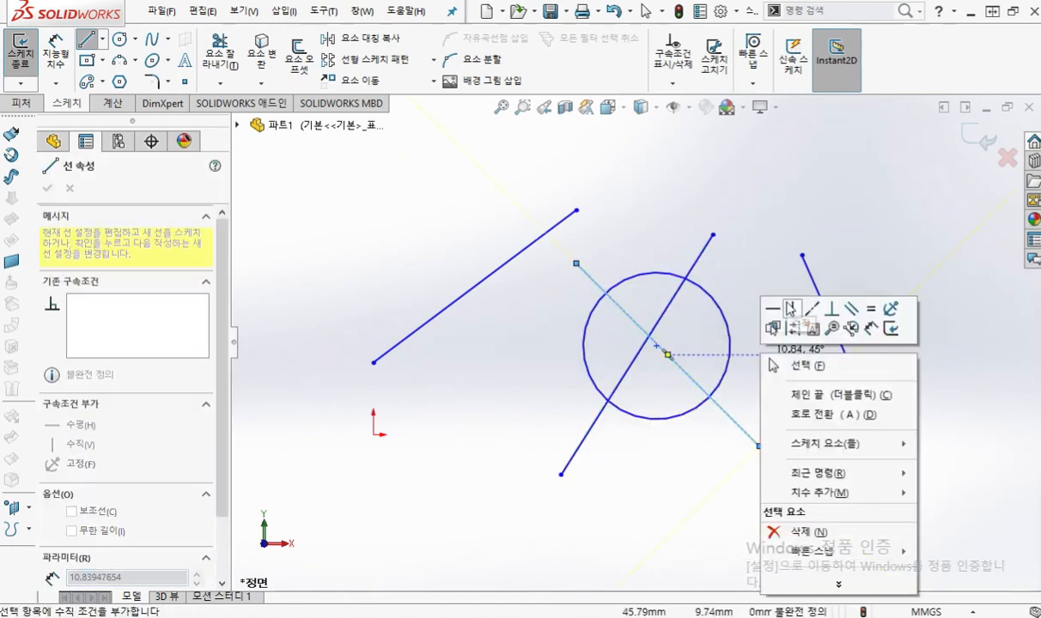
left_click(802, 365)
Make each of the two crossing lines coincident with the circle's centre point
left_click(688, 380)
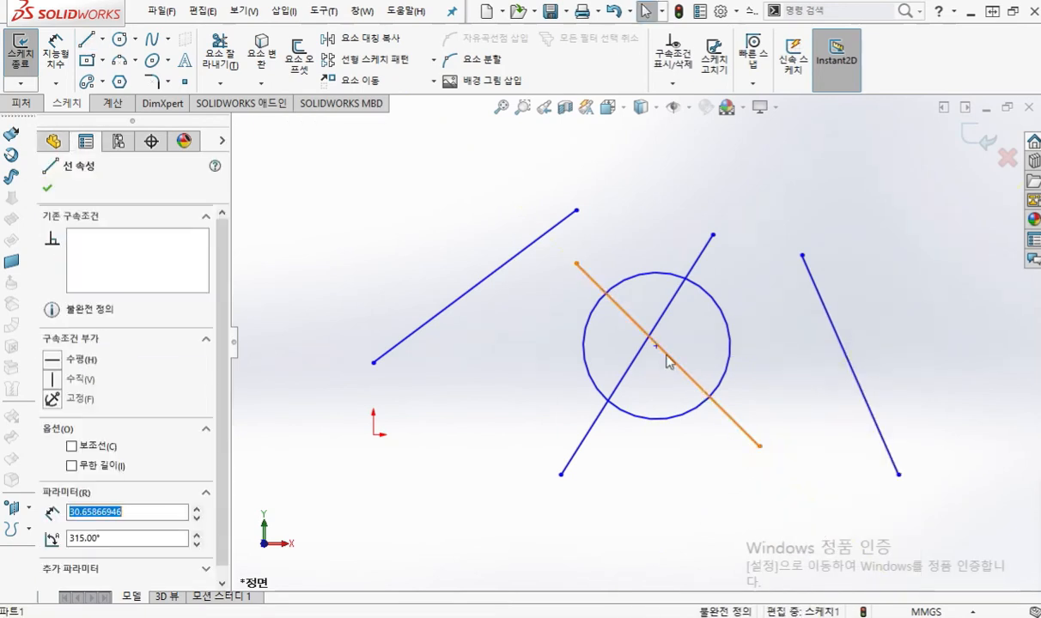
left_click(656, 346, "ctrl")
left_click(728, 276)
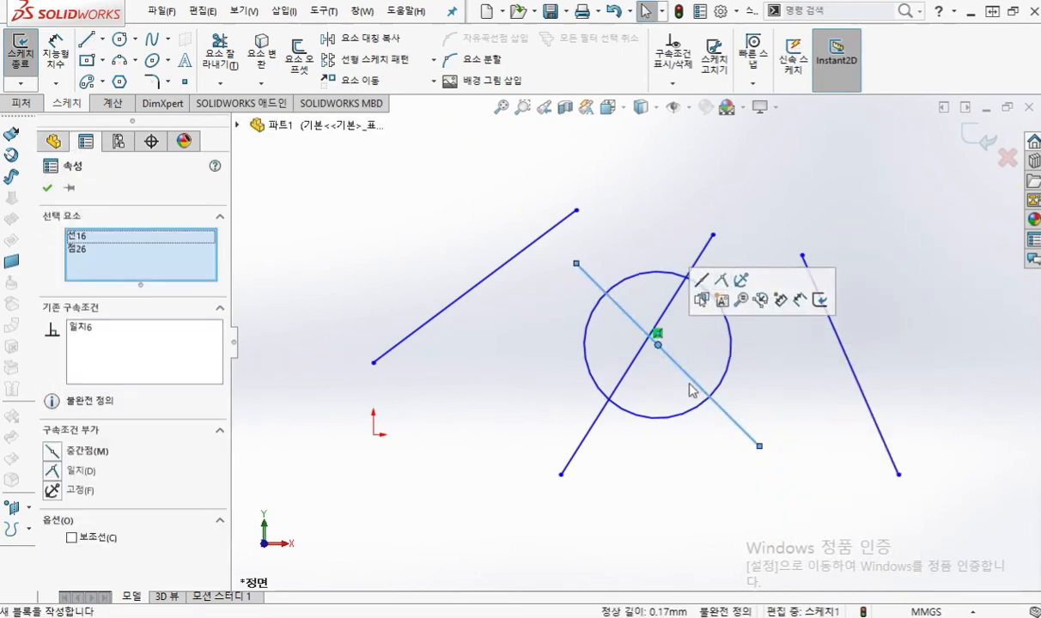
left_click(688, 399)
left_click(669, 307)
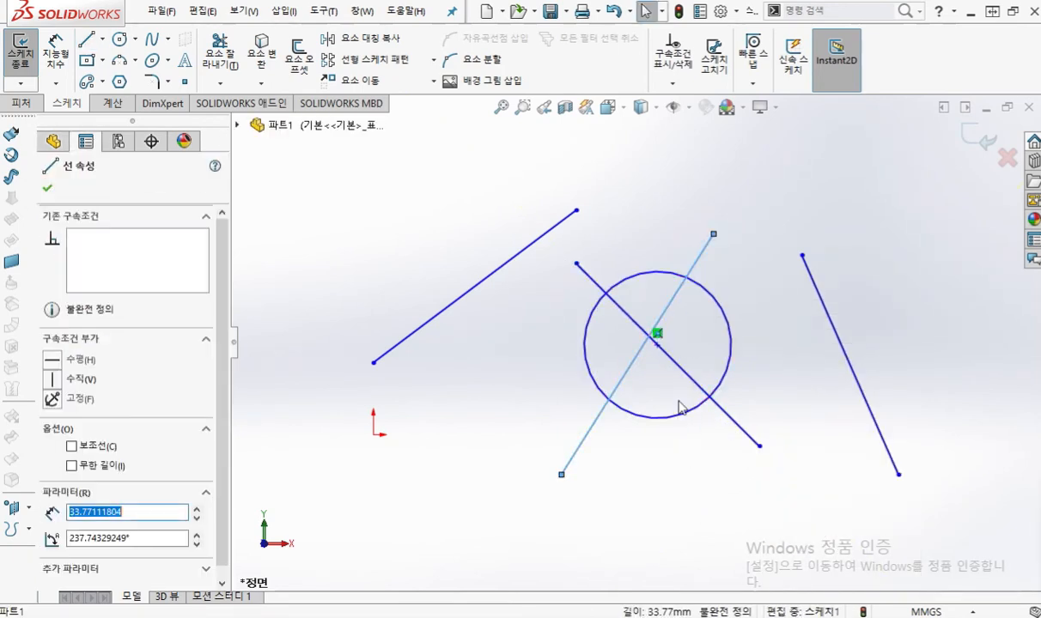
left_click(657, 345, "ctrl")
left_click(728, 277)
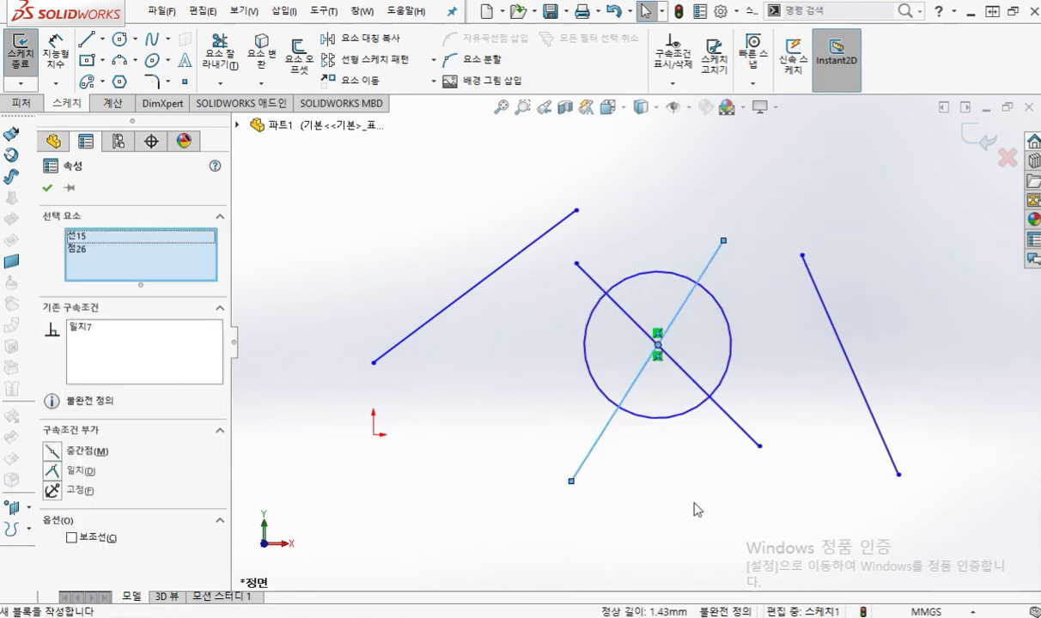
left_click(692, 506)
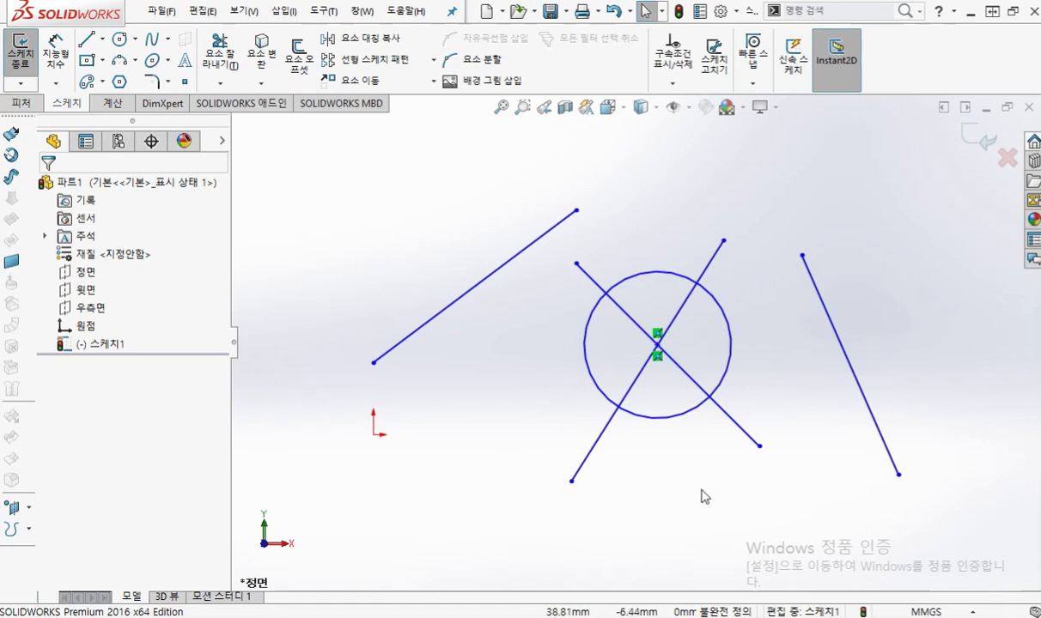
Undo both coincident relations and the two crossing lines
key("ctrl+z")
key("ctrl+z")
key("ctrl+z")
Select both outer lines together with the circle's centre, reapply the intersection relation, and undo it again
left_click_drag(841, 266, 437, 171)
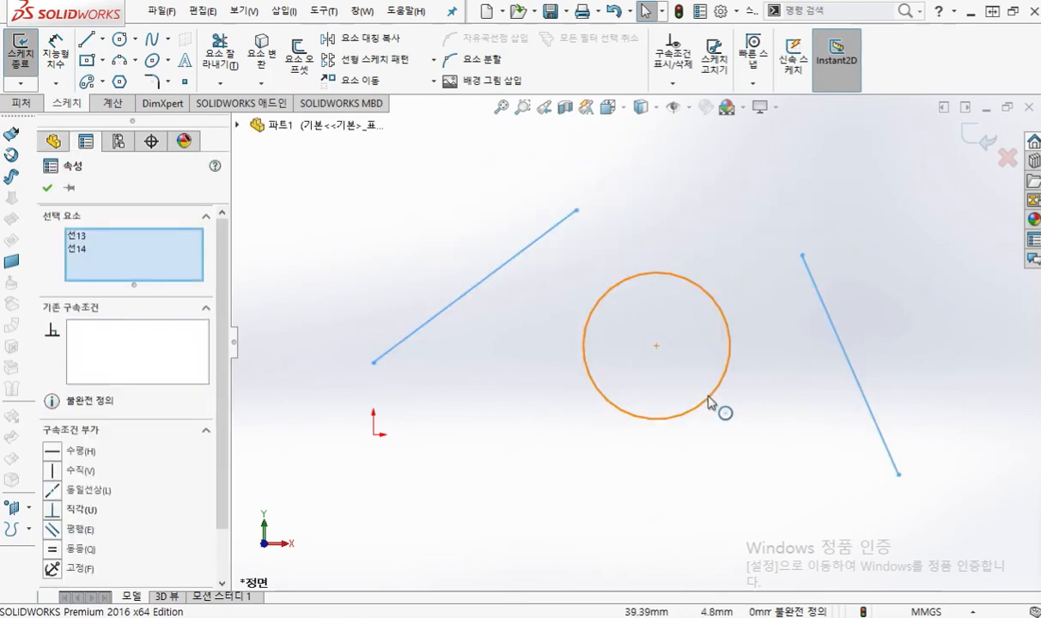
left_click(656, 347, "ctrl")
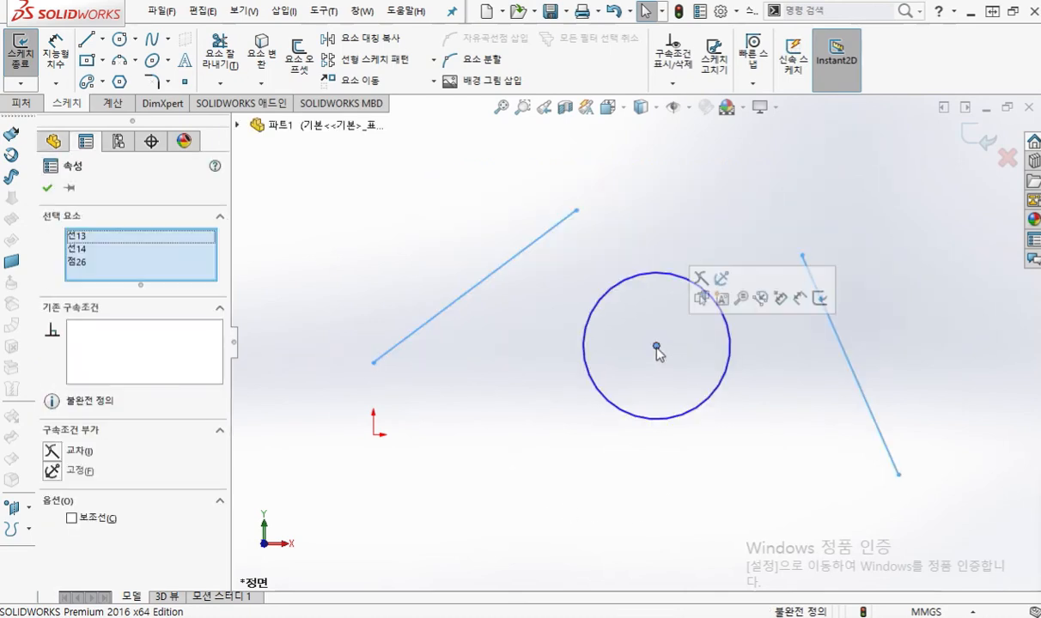
left_click(702, 281)
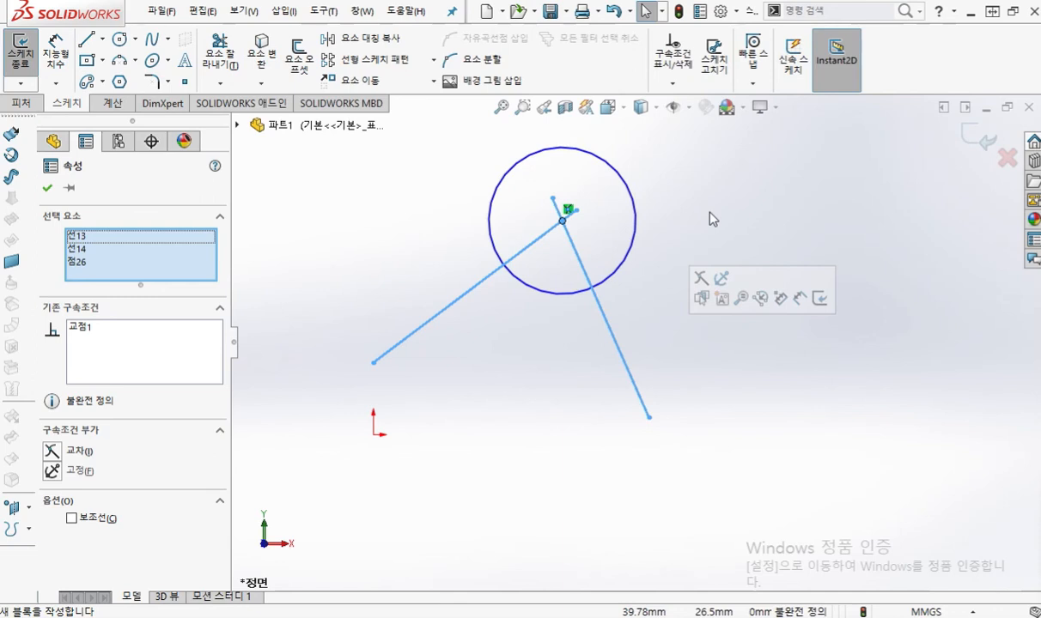
key("ctrl+z")
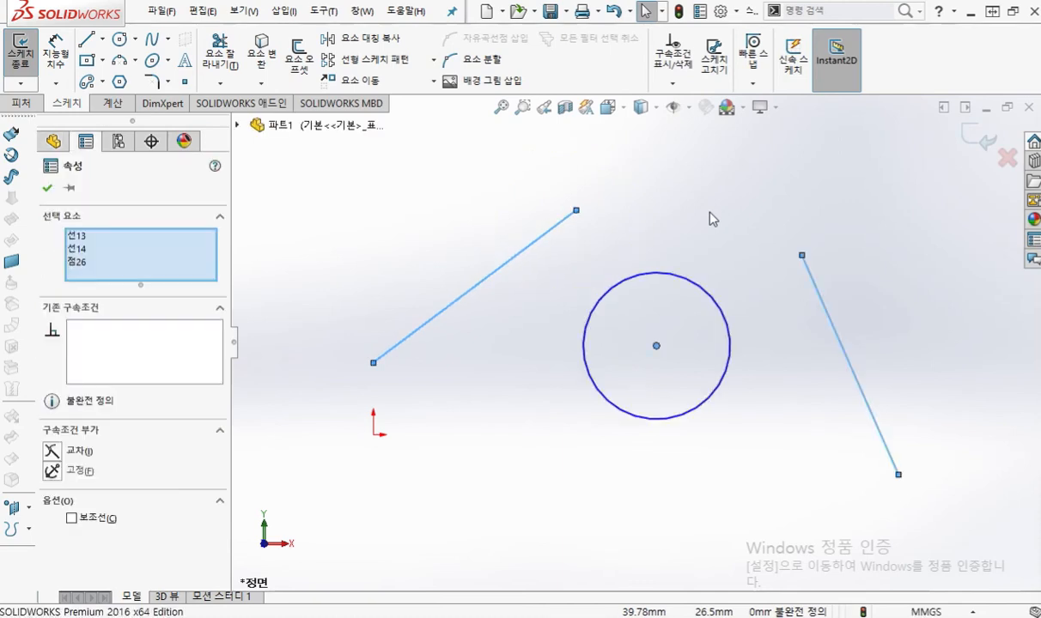
left_click(719, 529)
Bring back the PDF window, maximize it and move on to the line-and-circle example on page 15
left_click_drag(1039, 200, 653, 55)
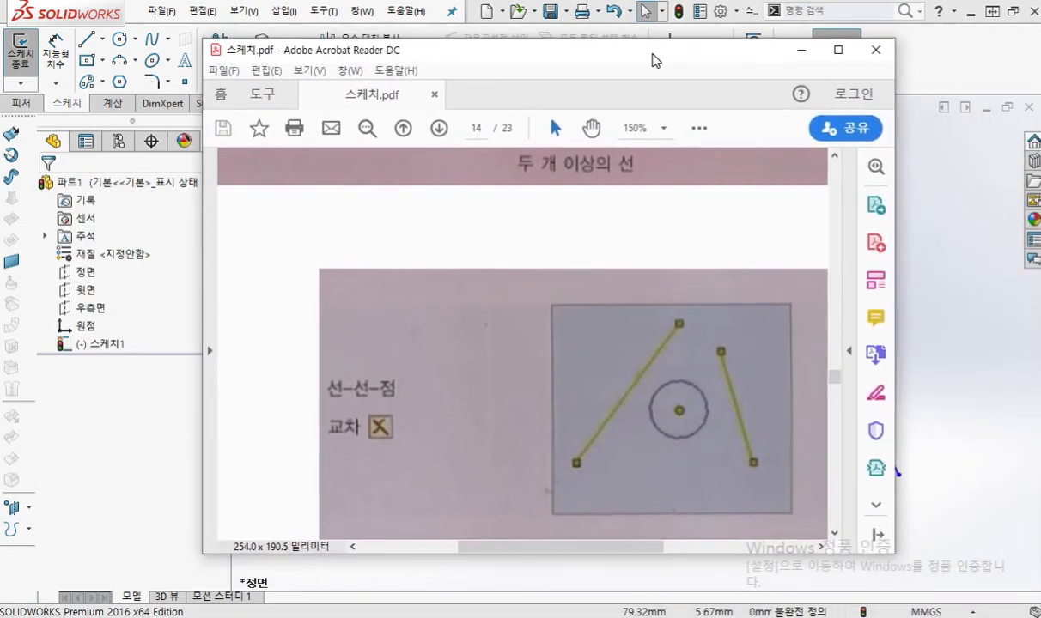
left_click(838, 49)
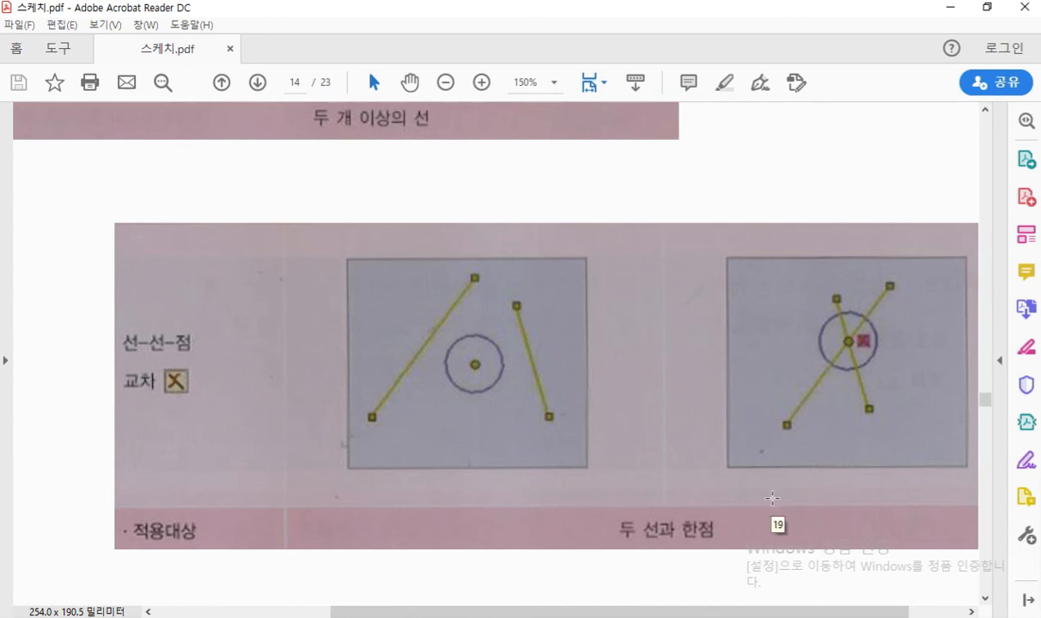
scroll(772, 498, "down", 5)
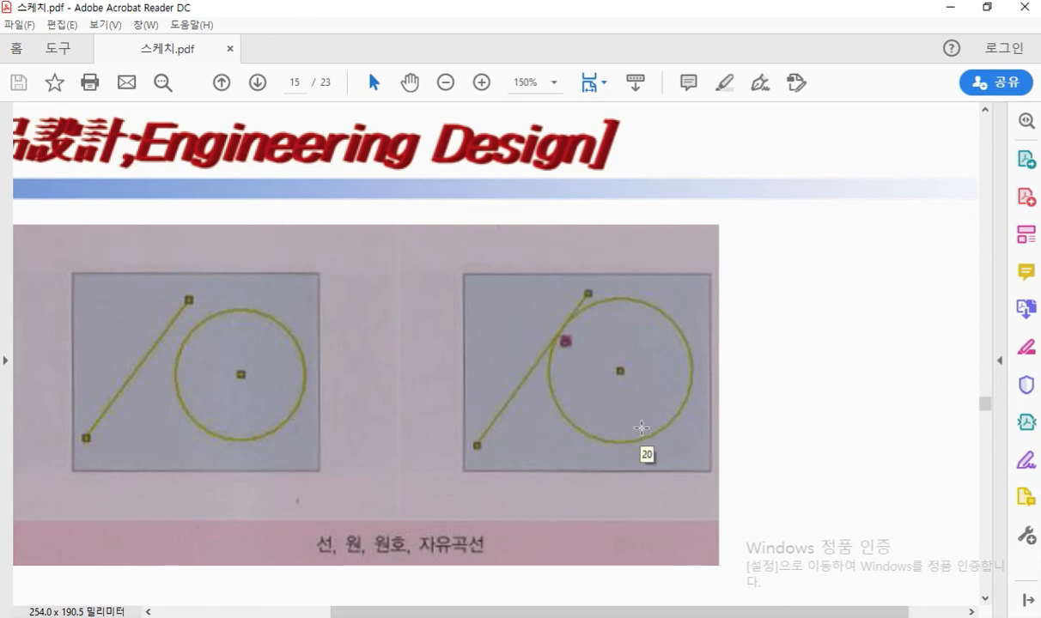
Mark the line, the circle and the tangent symbol in the page 15 example with the screen pen, and clear the marks
key("F12")
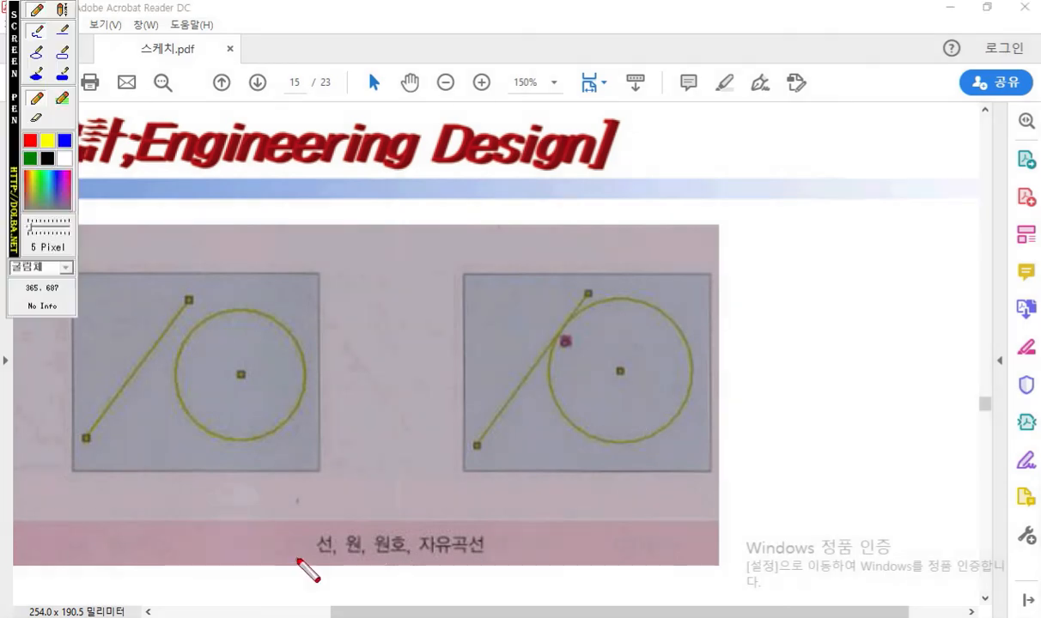
left_click_drag(215, 251, 81, 436)
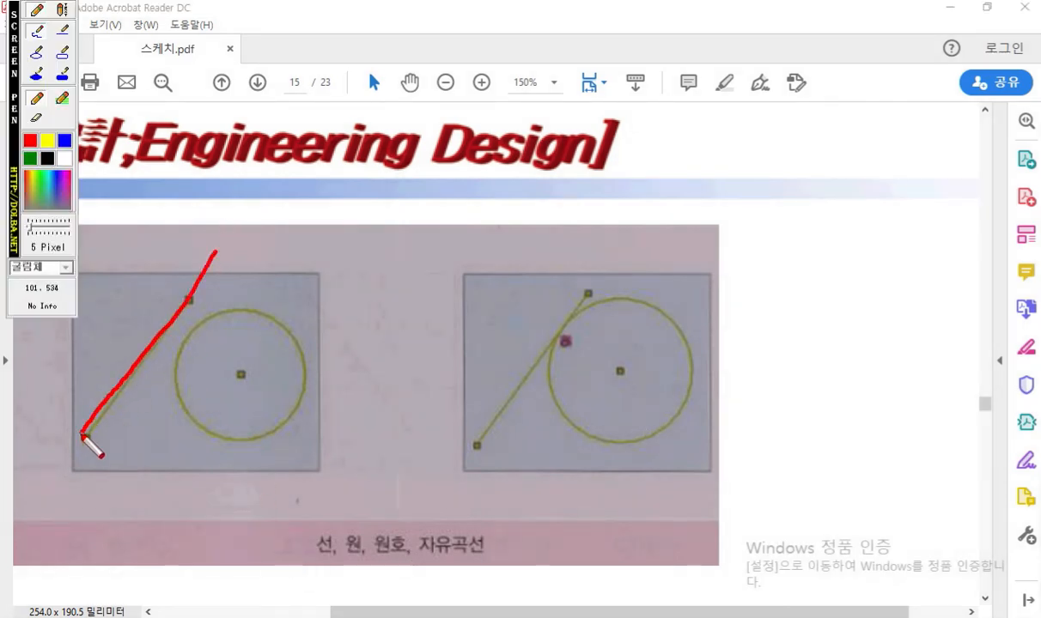
mouse_move(261, 304)
left_mouse_down()
mouse_move(194, 379)
mouse_move(330, 372)
mouse_move(250, 302)
left_mouse_up()
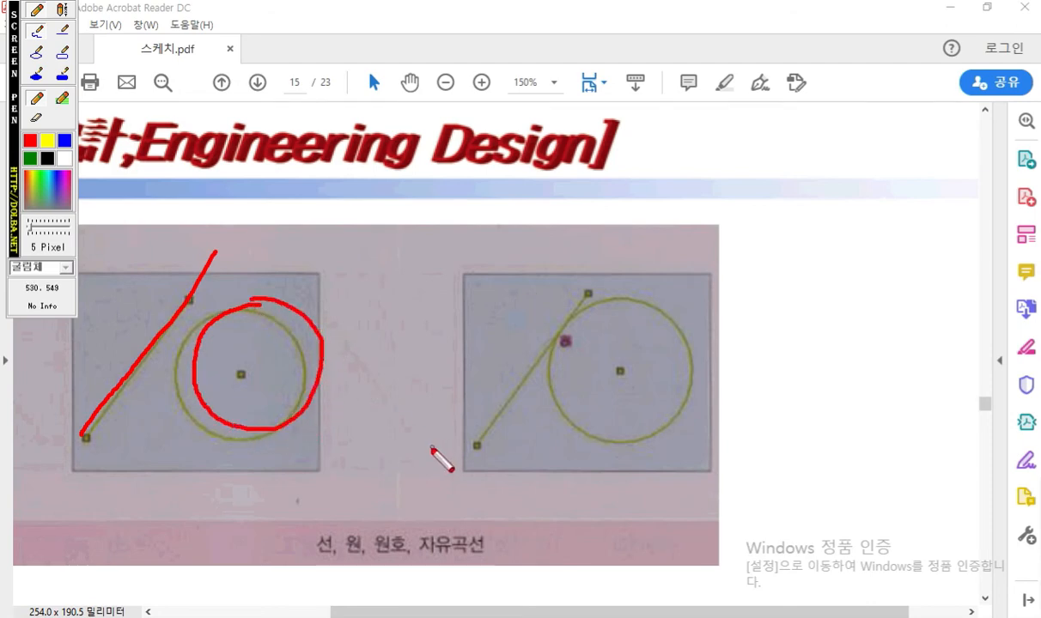
key("F12")
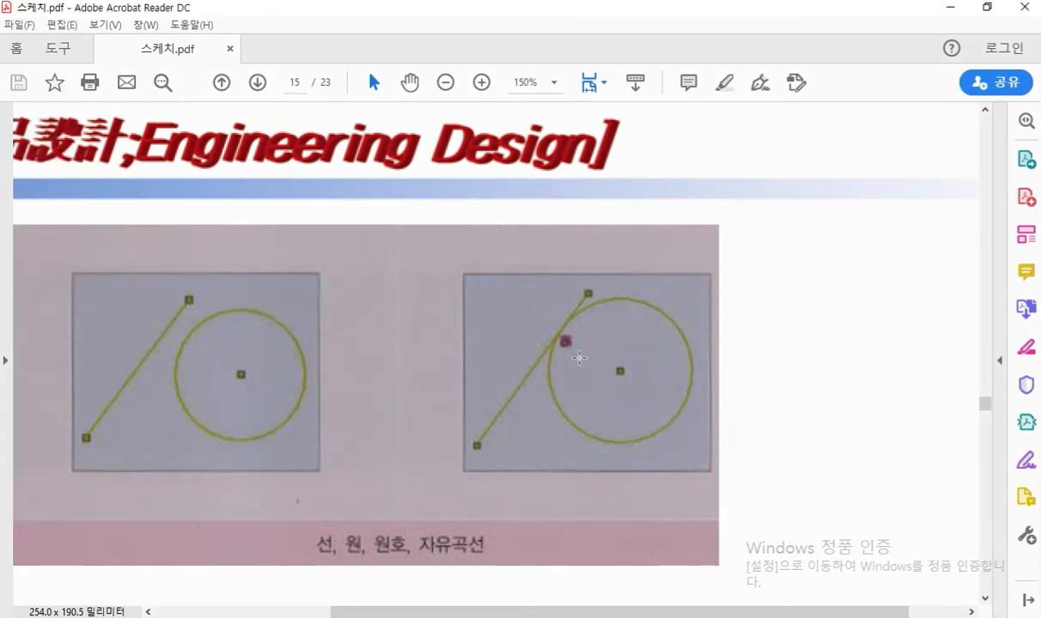
key("F12")
mouse_move(550, 328)
left_mouse_down()
mouse_move(594, 347)
mouse_move(581, 374)
mouse_move(574, 365)
left_mouse_up()
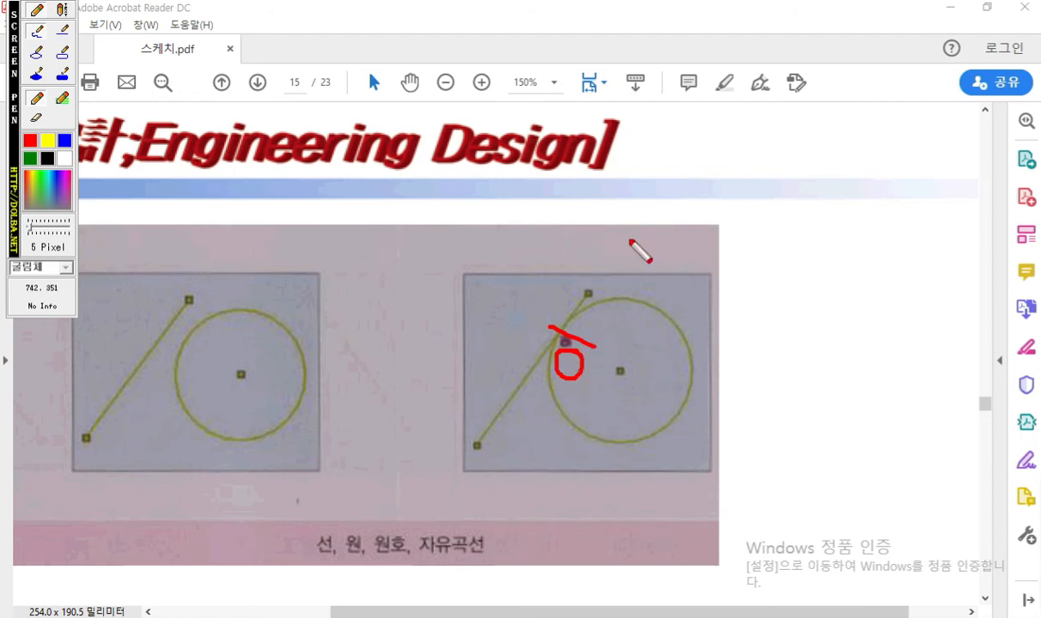
key("Escape")
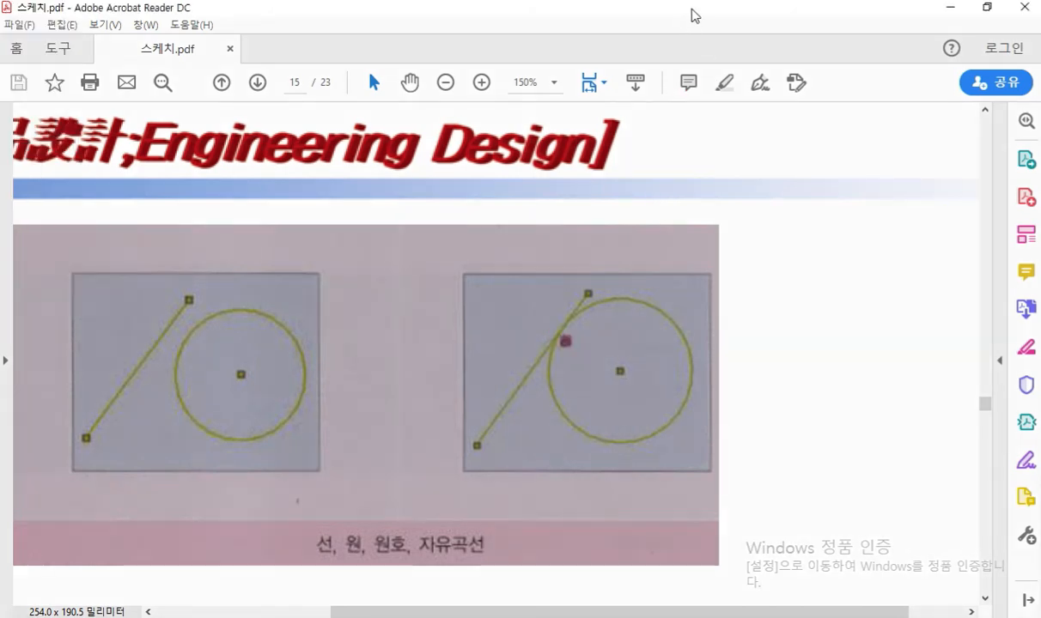
Switch to SolidWorks and make the upper-left slanted line and the circle tangent
key("alt+Tab")
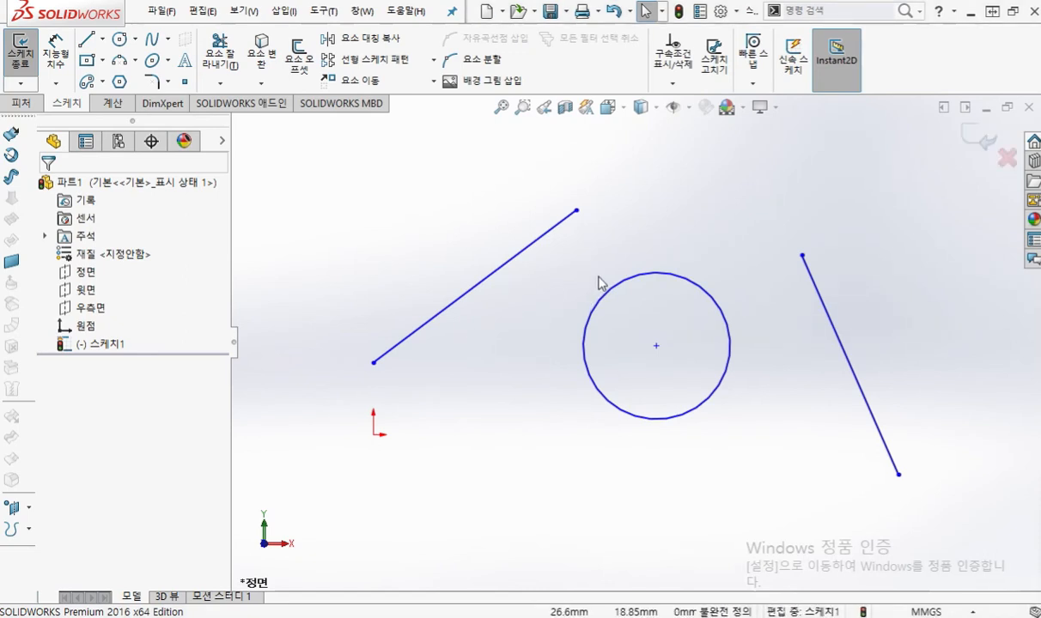
left_click_drag(636, 317, 435, 233)
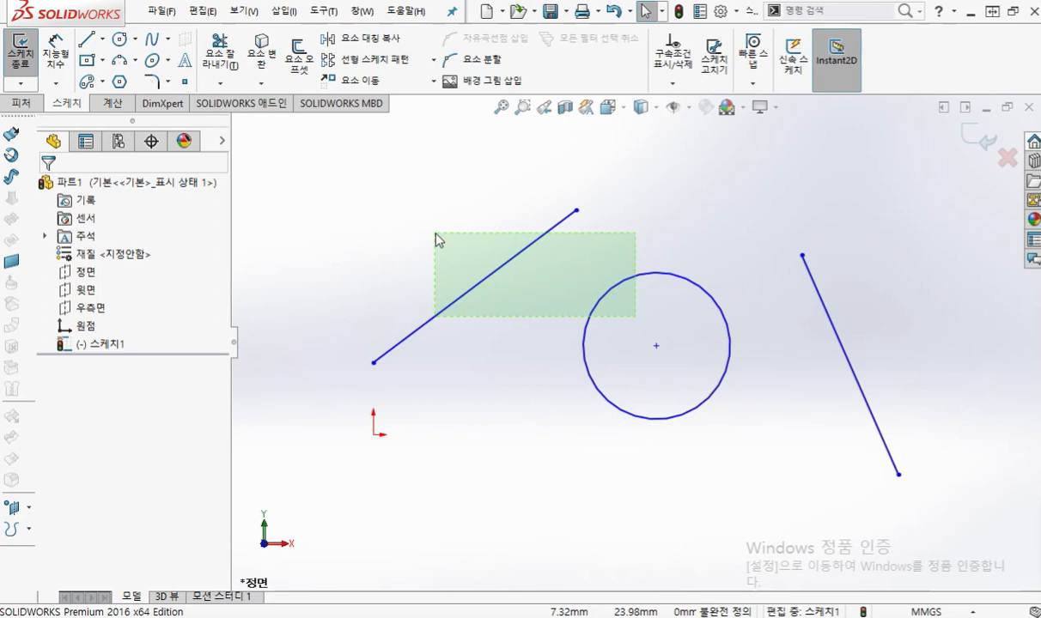
left_click_drag(435, 238, 434, 237)
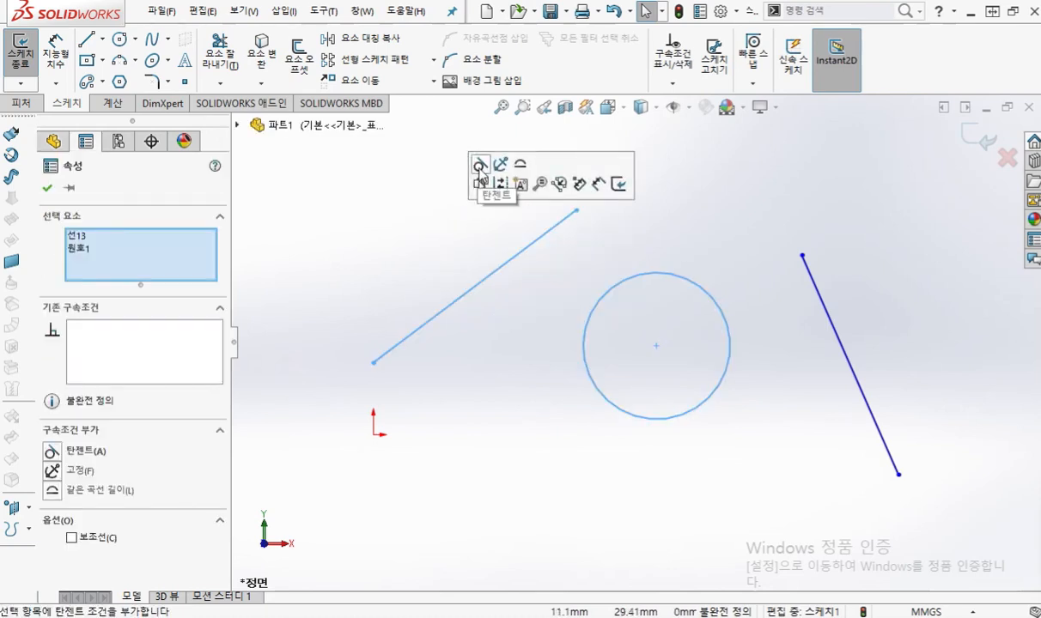
left_click(480, 166)
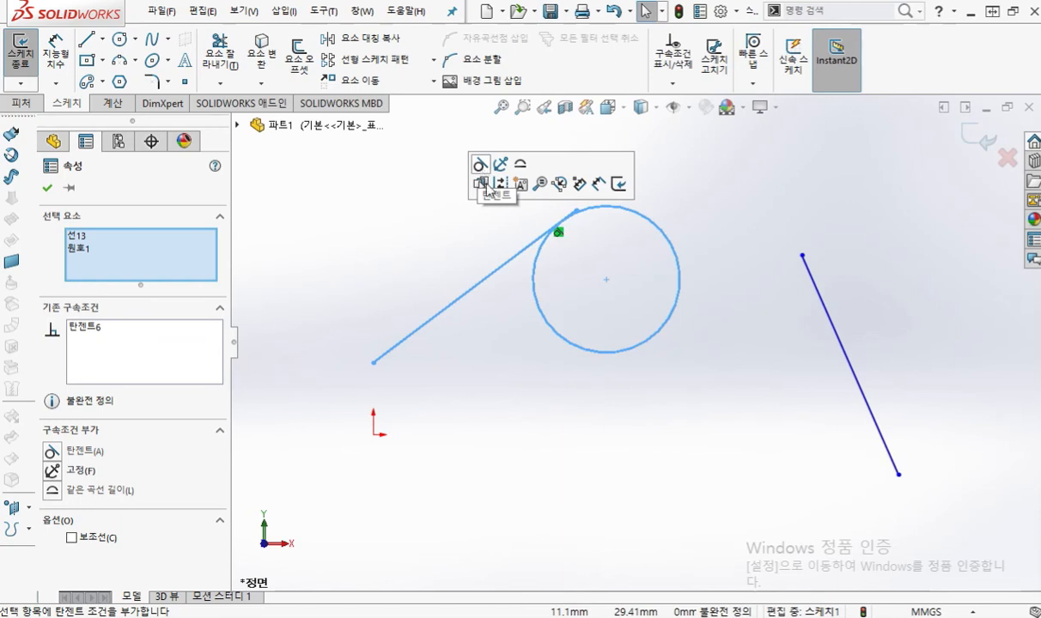
left_click(587, 382)
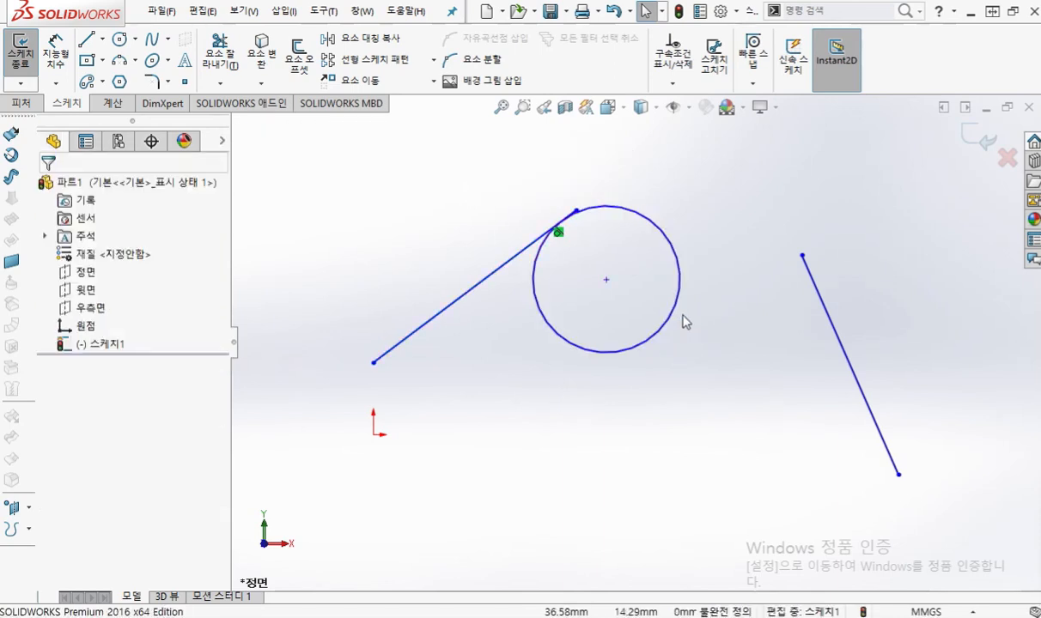
Bring back the PDF window, go to the disc drawing on page 22 and enlarge its slot with the R15 and R20 ends
left_click_drag(1037, 117, 654, 72)
scroll(658, 297, "down", 5, "ctrl")
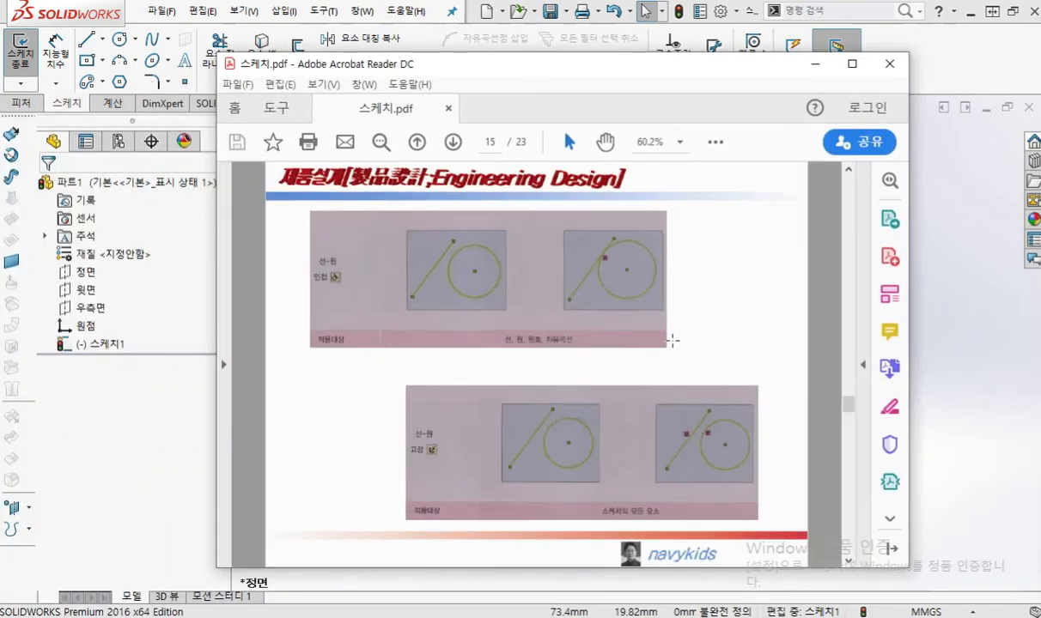
scroll(670, 331, "down", 6)
scroll(692, 348, "up", 2)
scroll(693, 349, "down", 1)
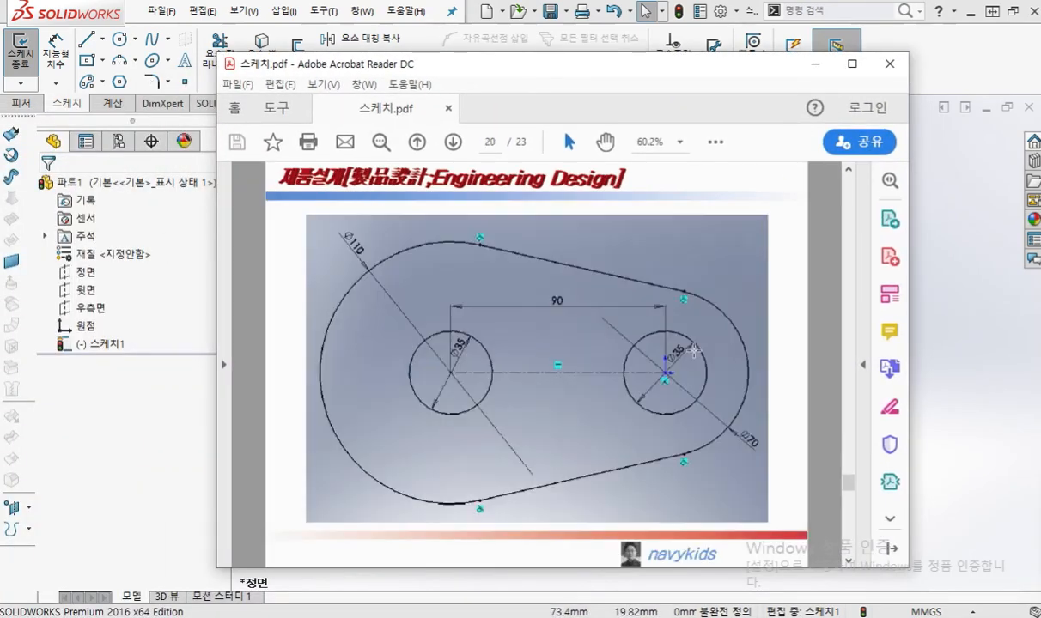
scroll(693, 350, "down", 2)
scroll(551, 283, "up", 1, "ctrl")
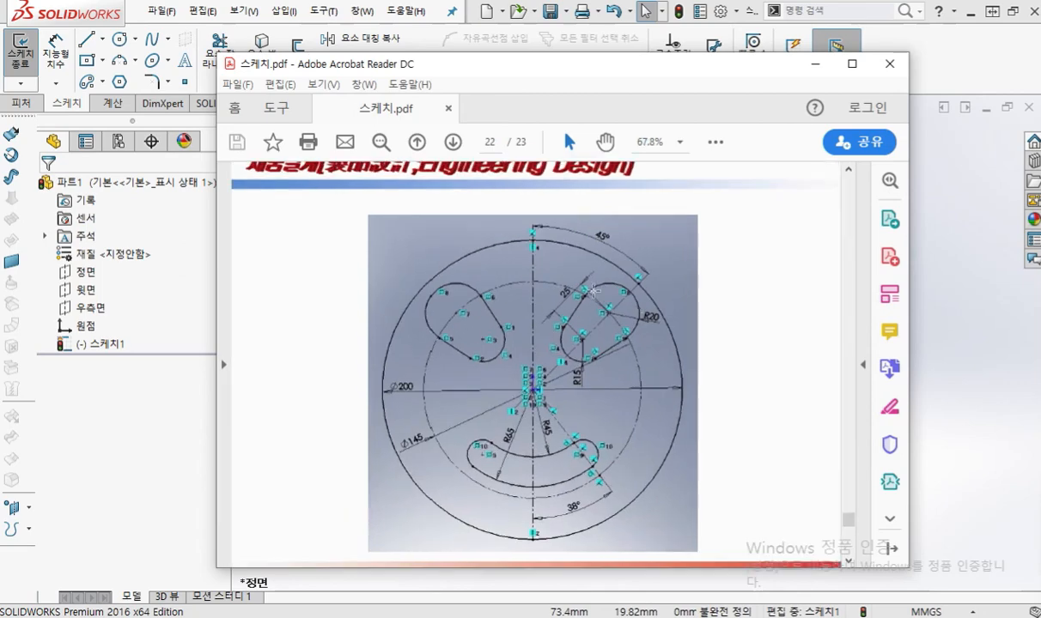
scroll(552, 283, "up", 4, "ctrl")
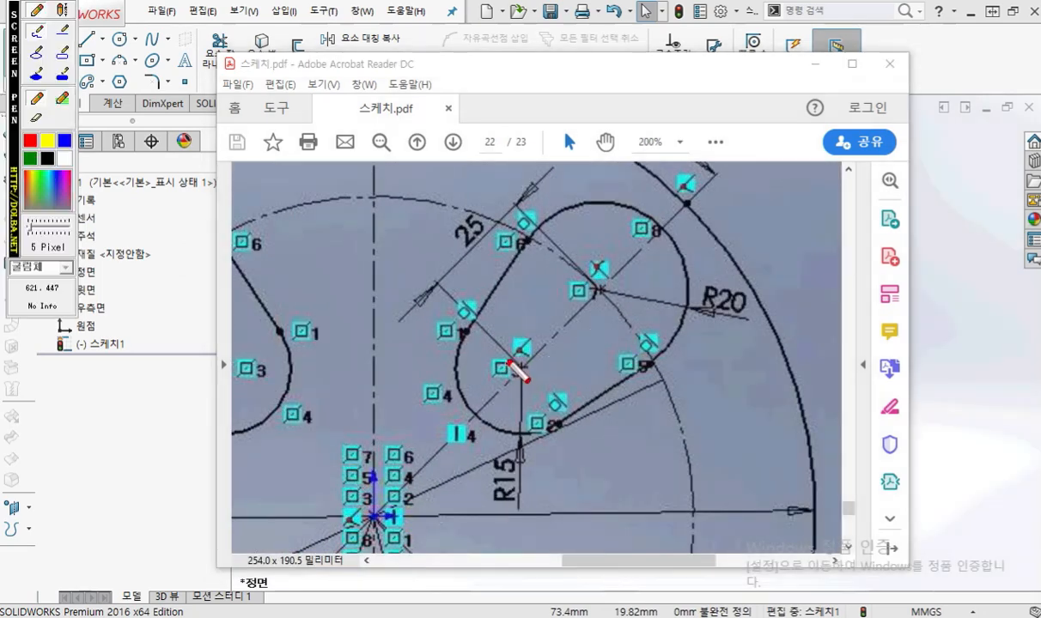
Mark the R15 and R20 arcs and the tangent line with its relation symbol using the screen pen, and clear the marks
mouse_move(519, 322)
left_mouse_down()
mouse_move(482, 420)
mouse_move(528, 316)
mouse_move(494, 311)
left_mouse_up()
mouse_move(560, 155)
left_mouse_down()
mouse_move(502, 200)
mouse_move(391, 348)
left_mouse_up()
left_click_drag(624, 211, 537, 255)
mouse_move(534, 295)
left_mouse_down()
mouse_move(697, 319)
mouse_move(640, 225)
left_mouse_up()
mouse_move(475, 343)
left_mouse_down()
mouse_move(382, 296)
mouse_move(471, 309)
mouse_move(470, 352)
left_mouse_up()
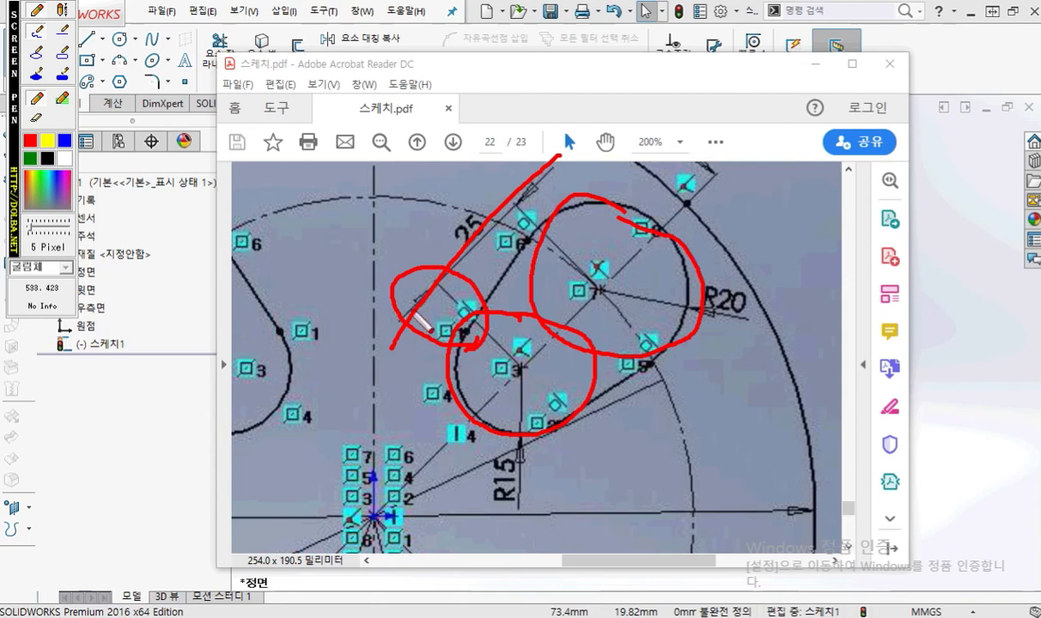
key("Escape")
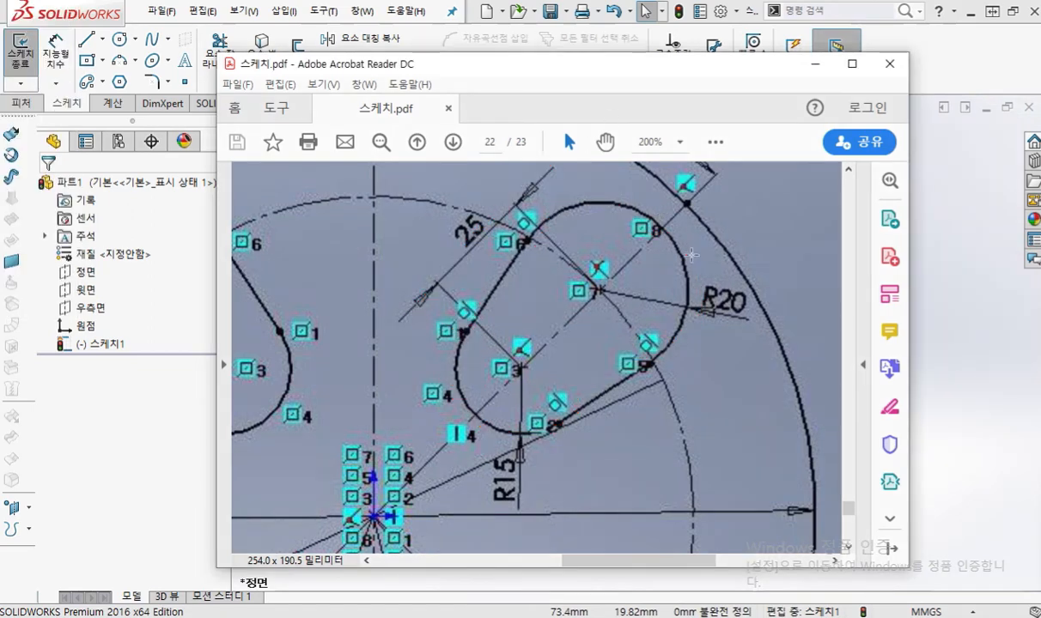
Fit the page to the window and go back through the PDF to the line-circle tangent and fix examples on page 15
key("ctrl+0")
scroll(639, 415, "up", 5)
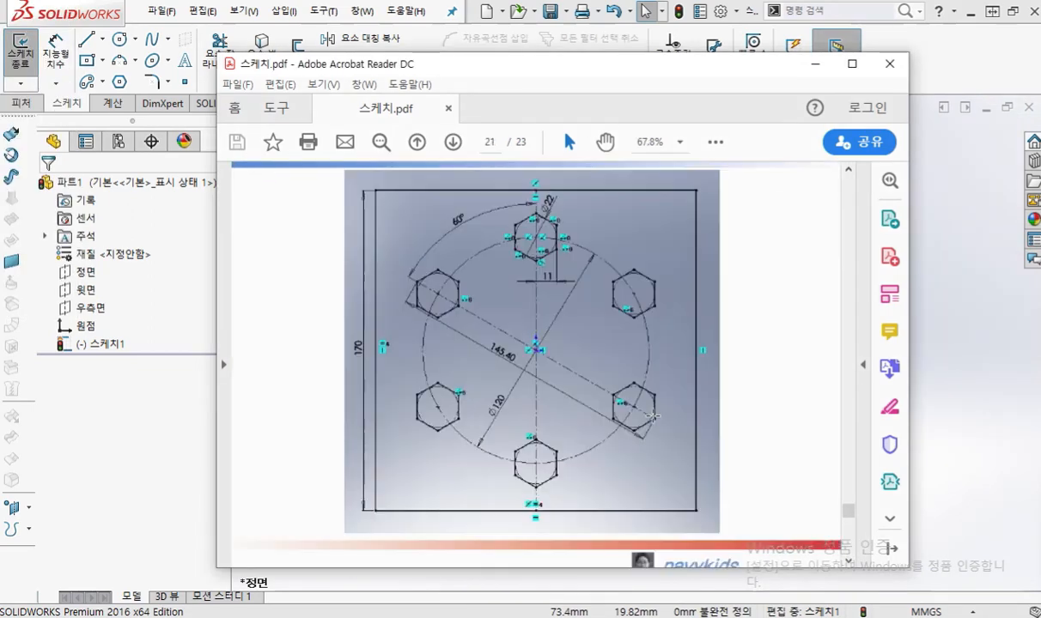
key("ctrl+0")
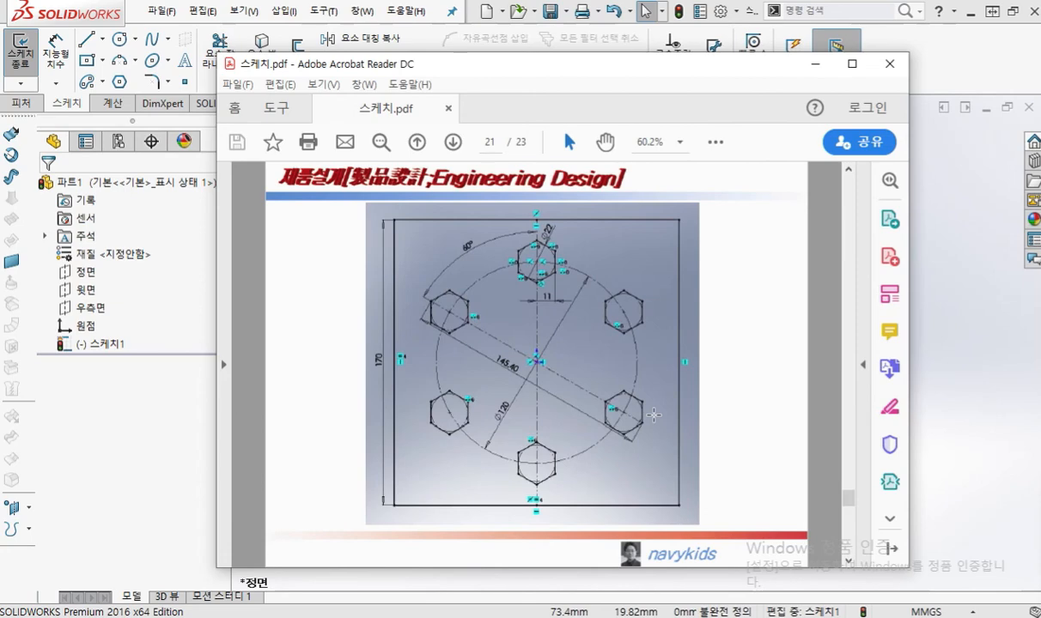
scroll(654, 415, "up", 2)
scroll(653, 414, "up", 2)
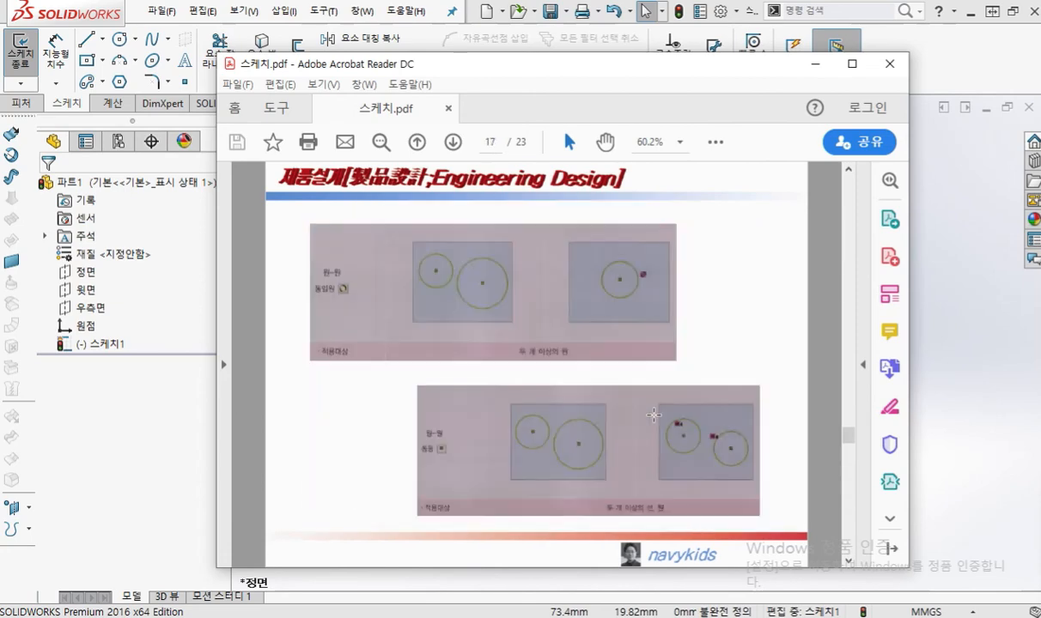
scroll(614, 283, "up", 1)
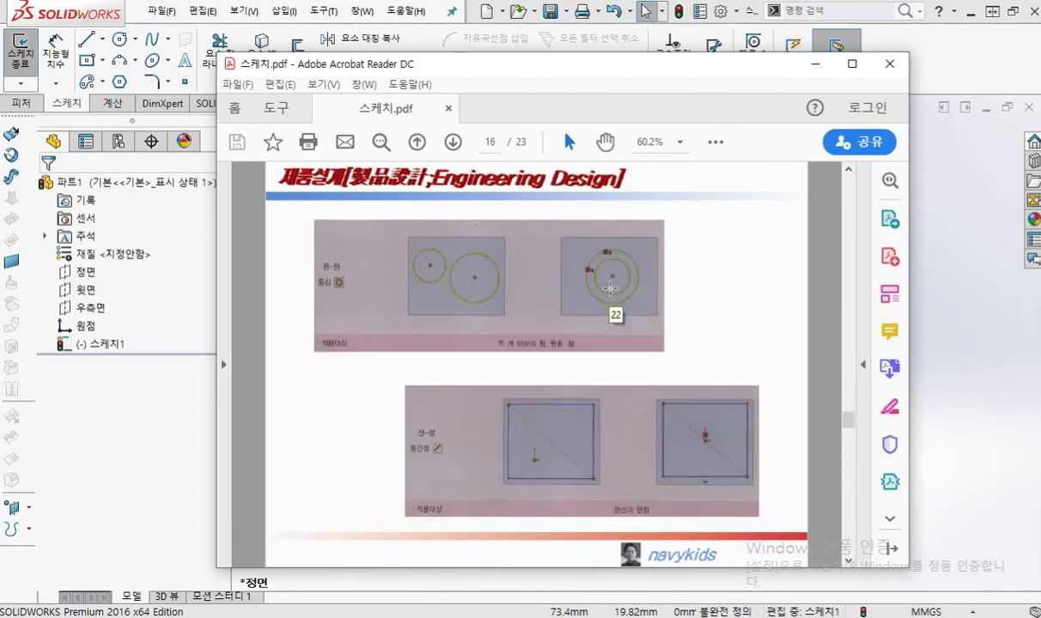
scroll(614, 283, "up", 1)
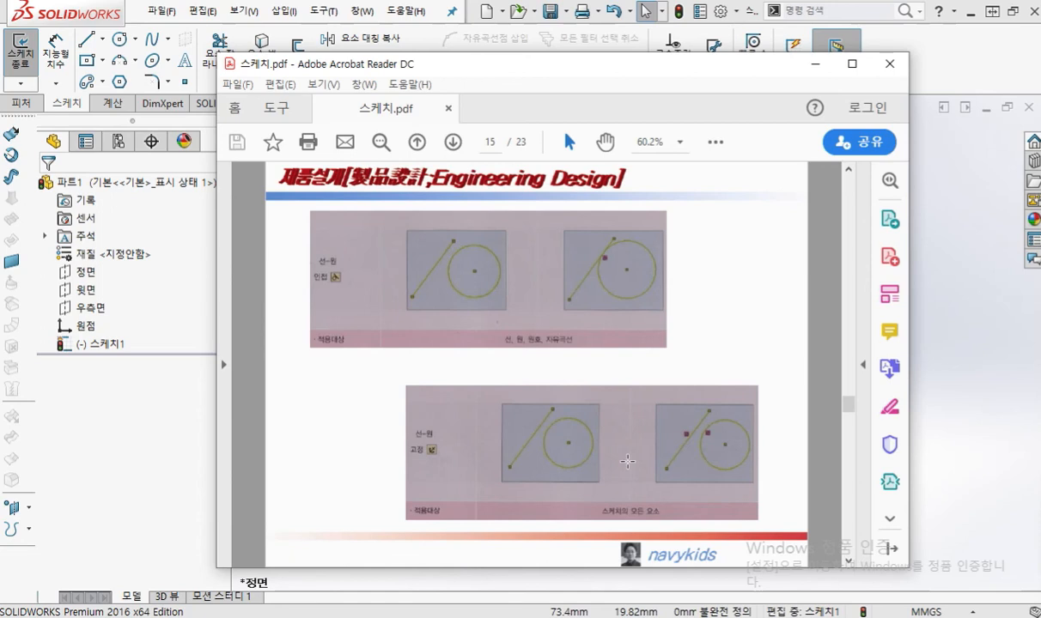
Move on to page 16, maximize the PDF window and enlarge the concentric circles example to 150%
scroll(628, 462, "down", 3)
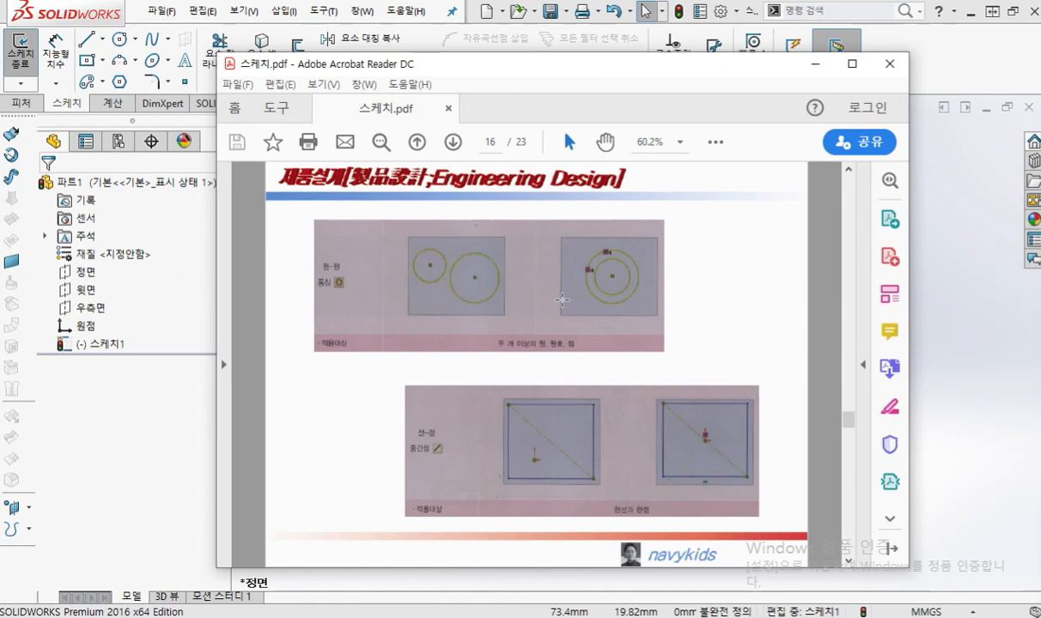
left_click(849, 66)
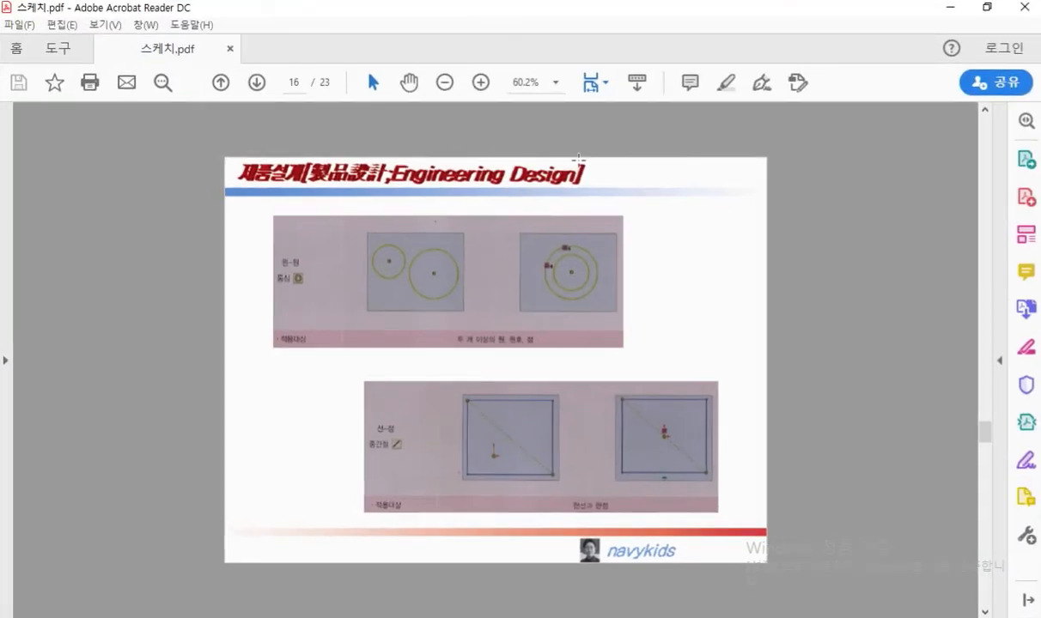
scroll(232, 151, "up", 4, "ctrl")
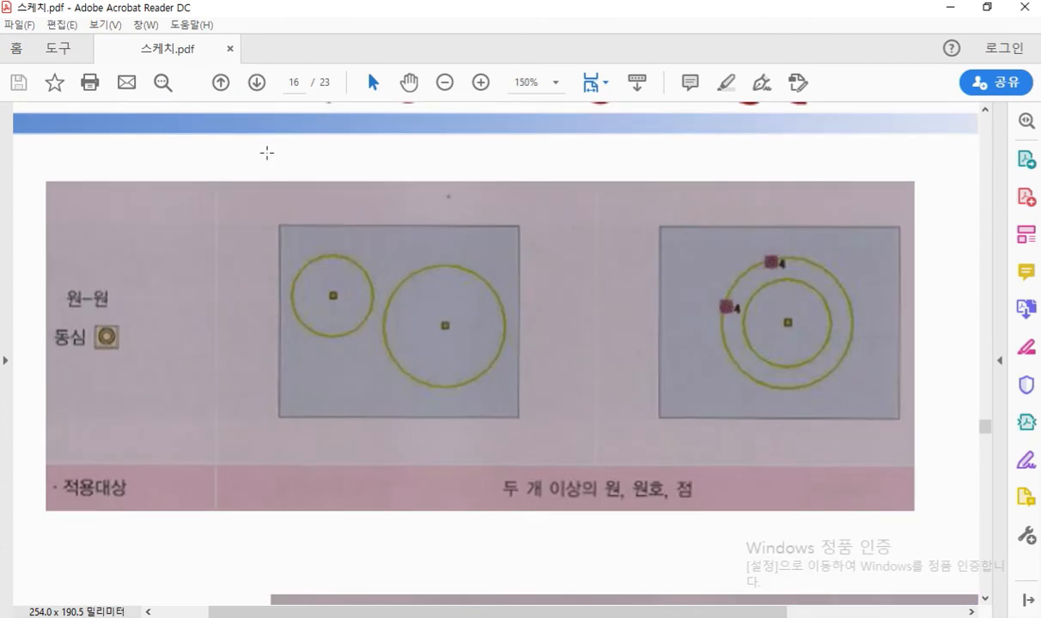
Write the page number 16, outline the two circles and a concentric symbol with the screen pen, and clear the marks
mouse_move(286, 47)
left_mouse_down()
mouse_move(275, 116)
mouse_move(297, 100)
mouse_move(298, 117)
left_mouse_up()
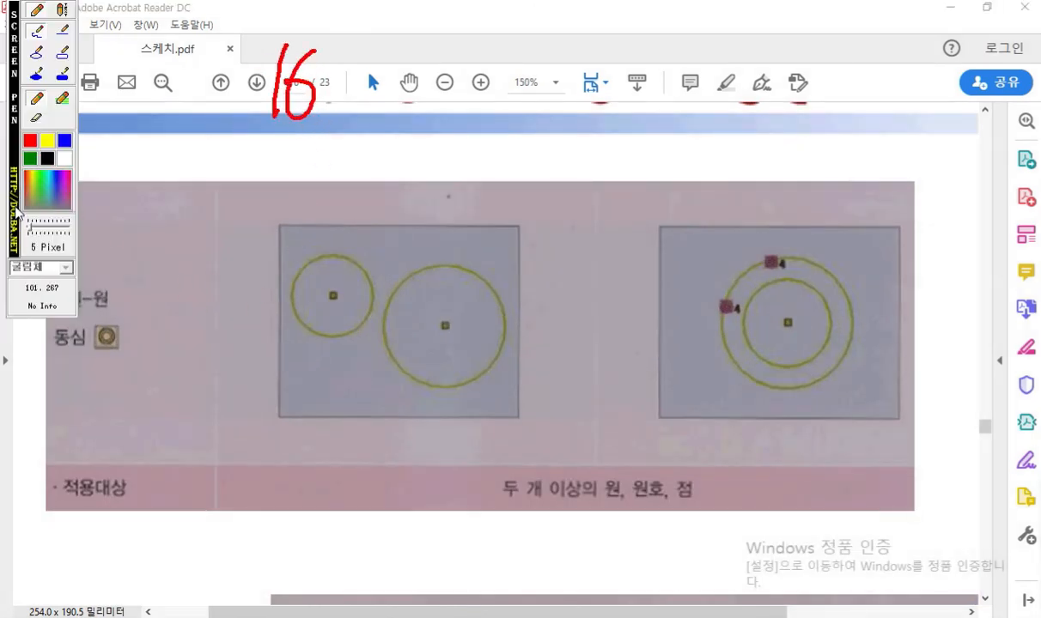
mouse_move(15, 208)
left_mouse_down()
mouse_move(857, 199)
mouse_move(973, 220)
left_mouse_up()
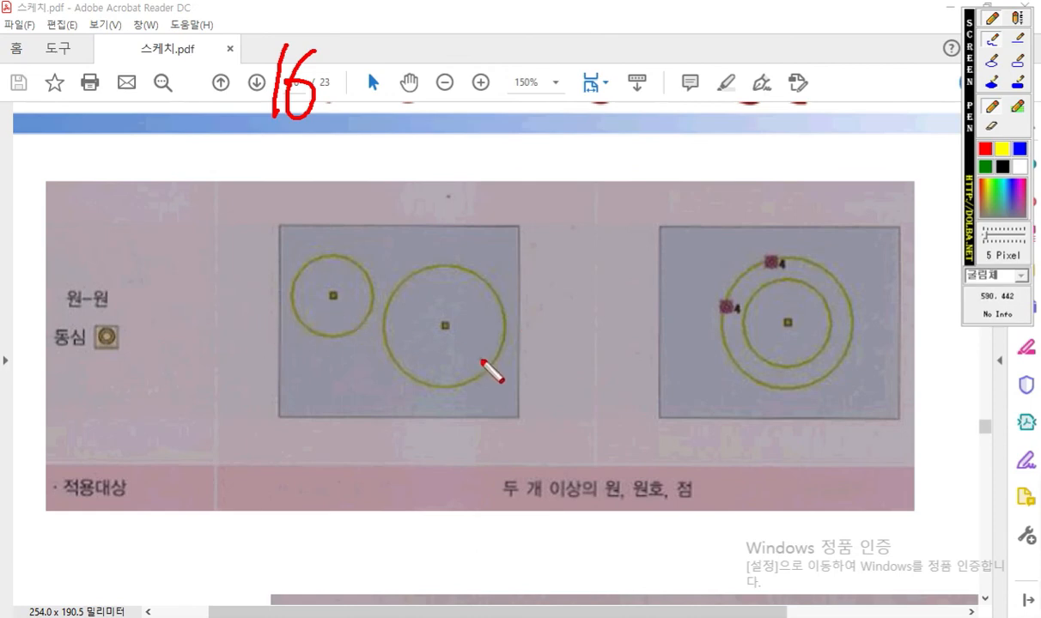
mouse_move(375, 322)
left_mouse_down()
mouse_move(288, 303)
mouse_move(367, 288)
mouse_move(351, 335)
left_mouse_up()
mouse_move(480, 378)
left_mouse_down()
mouse_move(400, 366)
mouse_move(511, 327)
mouse_move(464, 388)
left_mouse_up()
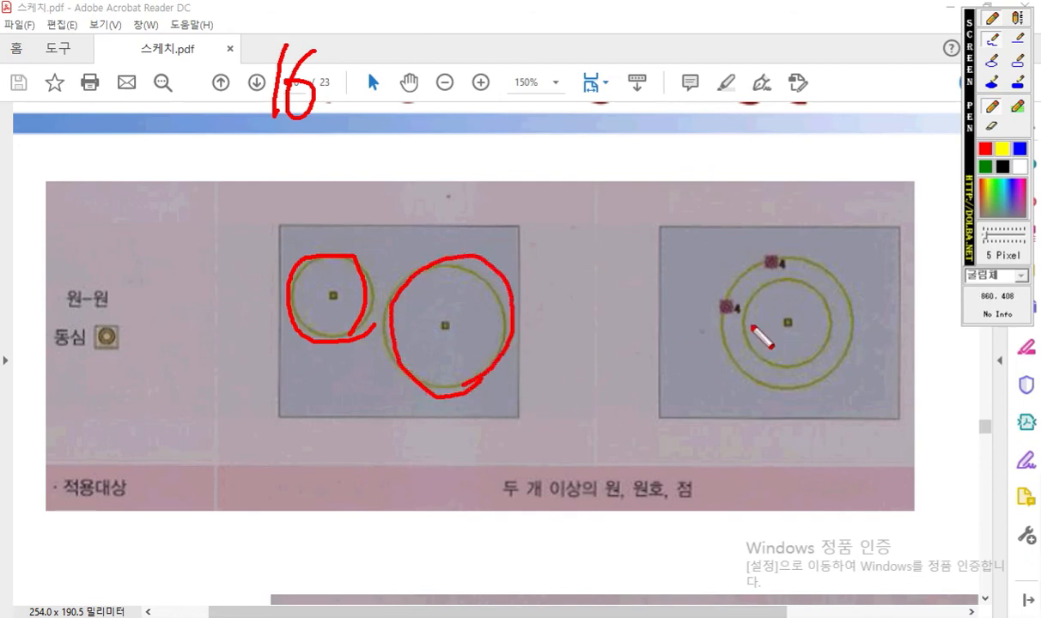
mouse_move(742, 320)
left_mouse_down()
mouse_move(732, 288)
mouse_move(744, 326)
left_mouse_up()
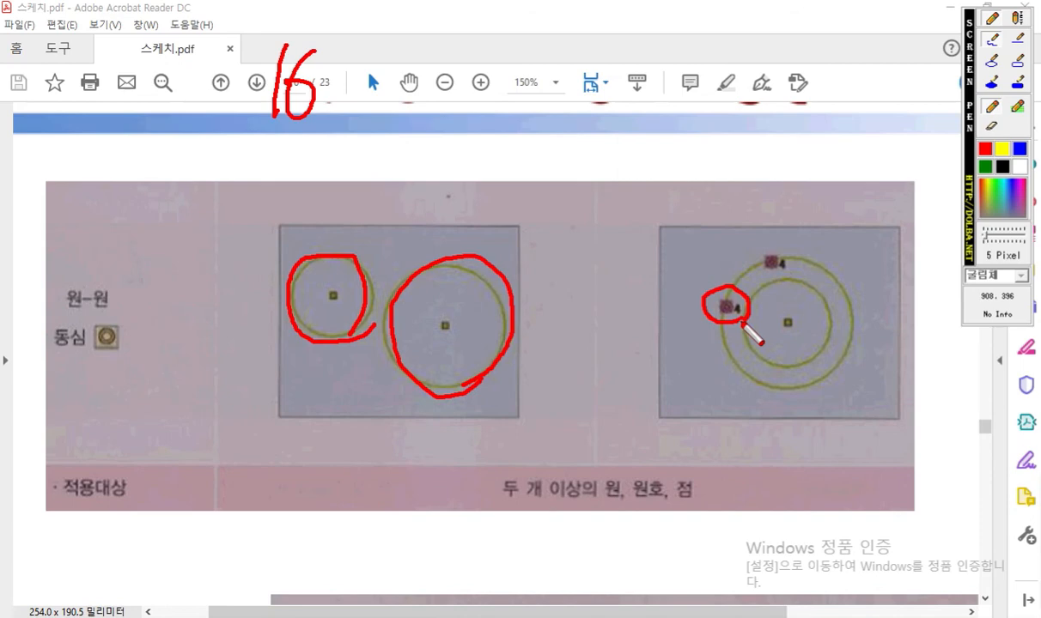
key("Escape")
Zoom out to 66.7% and look through pages 16 to 18, stopping at the coradial and equal circle examples on page 17
scroll(729, 334, "down", 2, "ctrl")
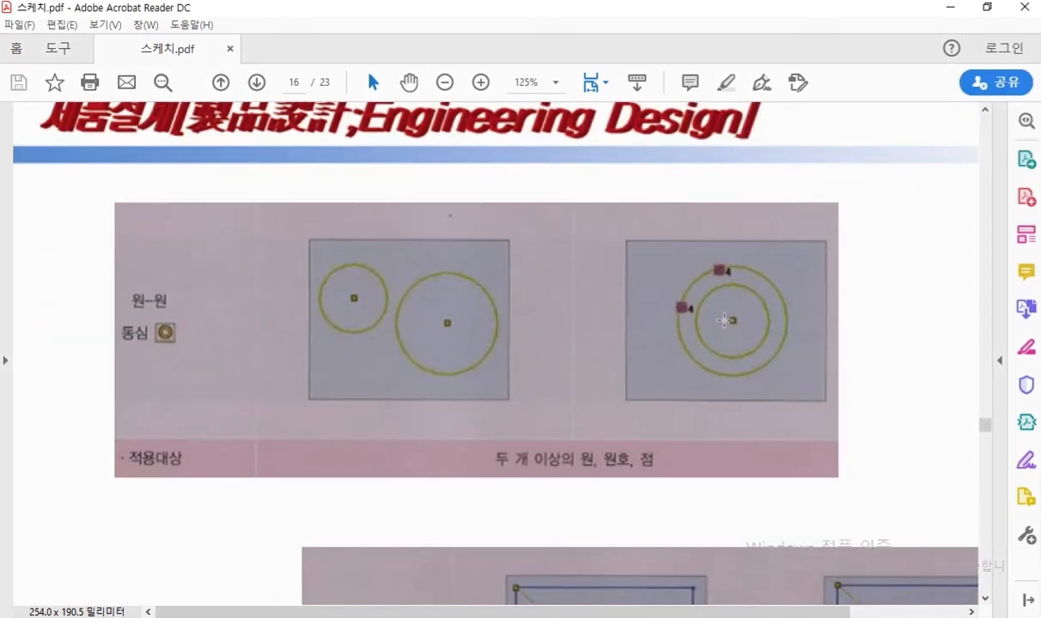
scroll(730, 330, "down", 1, "ctrl")
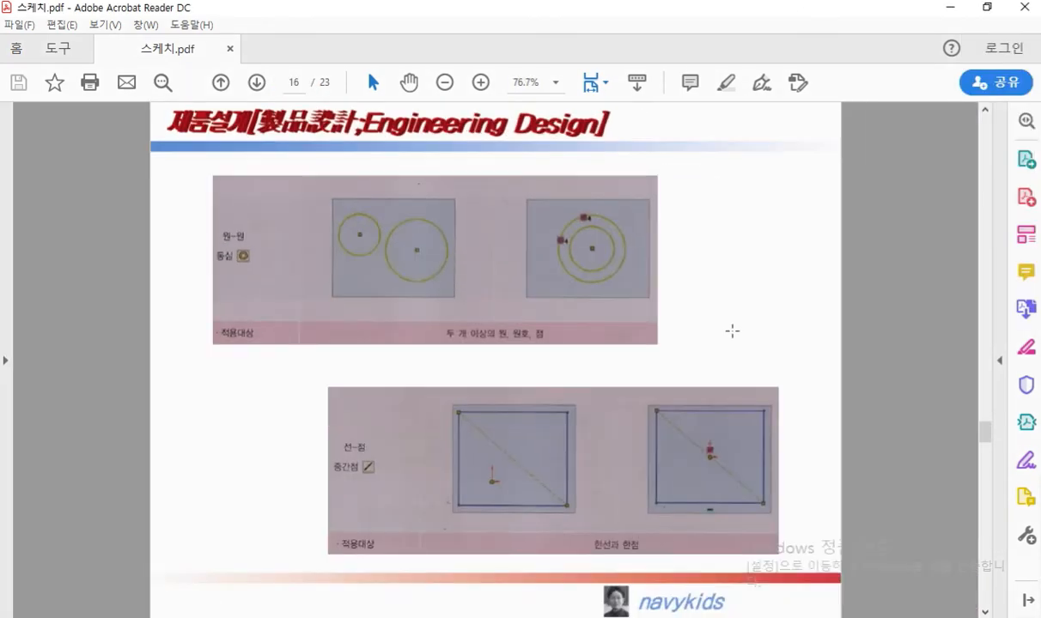
scroll(731, 331, "down", 1, "ctrl")
scroll(731, 331, "down", 2)
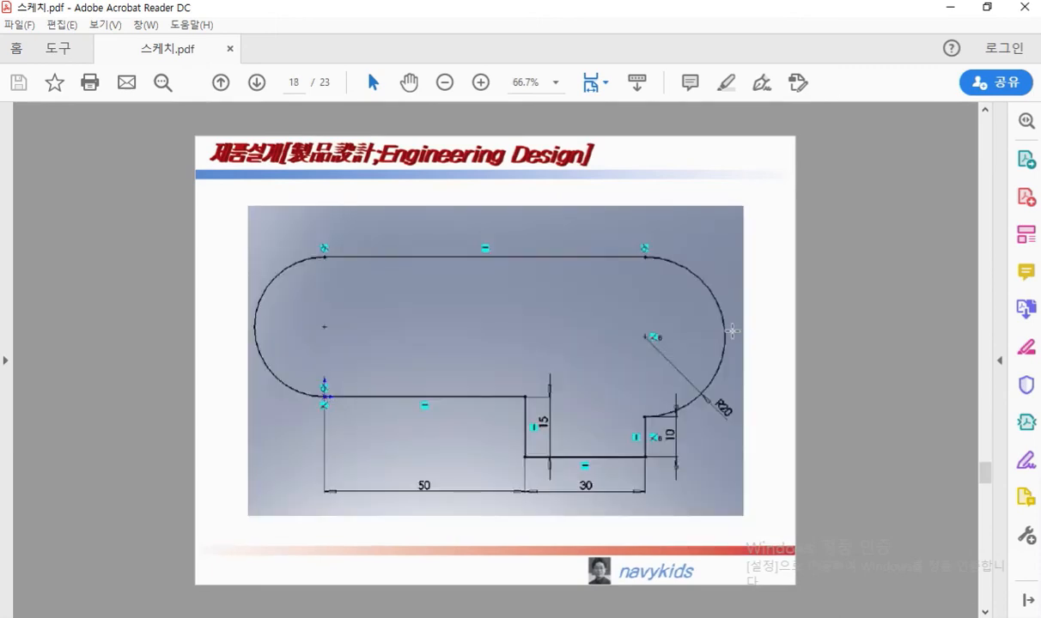
scroll(739, 313, "up", 1)
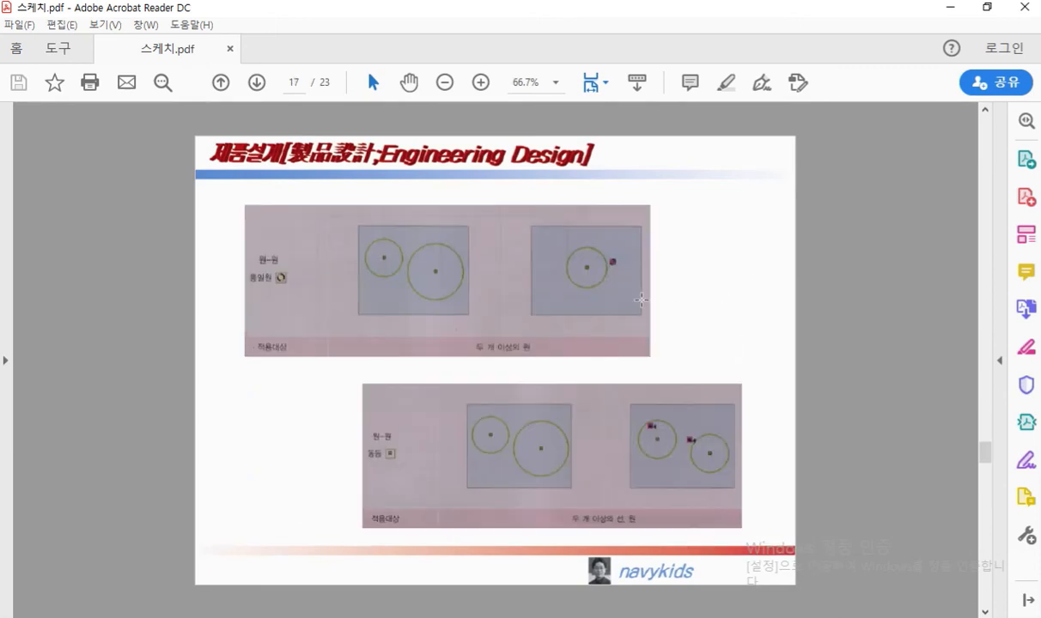
scroll(640, 299, "up", 1)
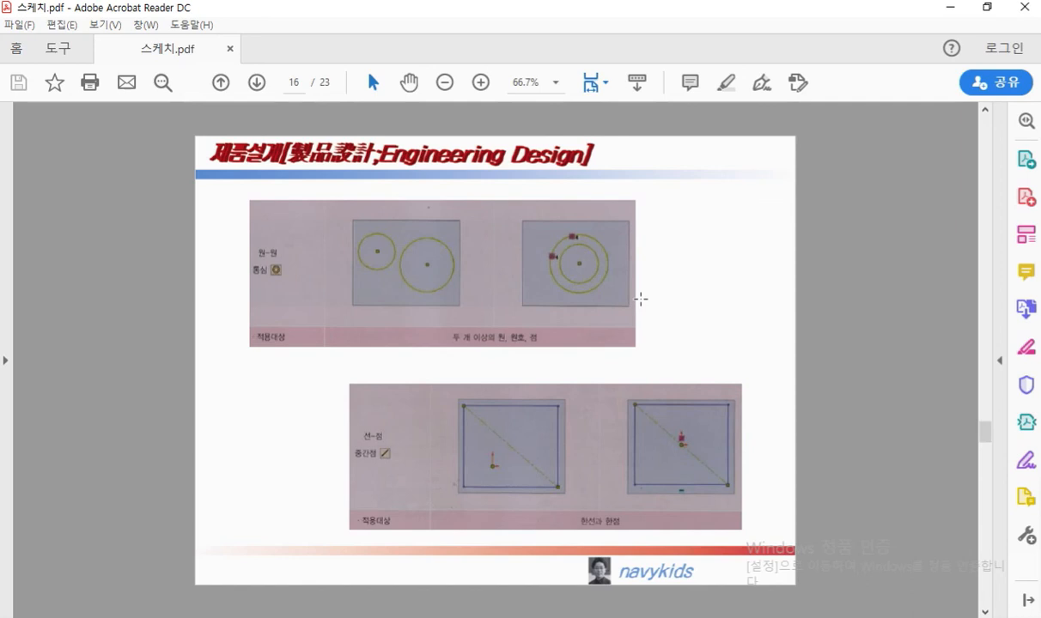
scroll(640, 298, "down", 1)
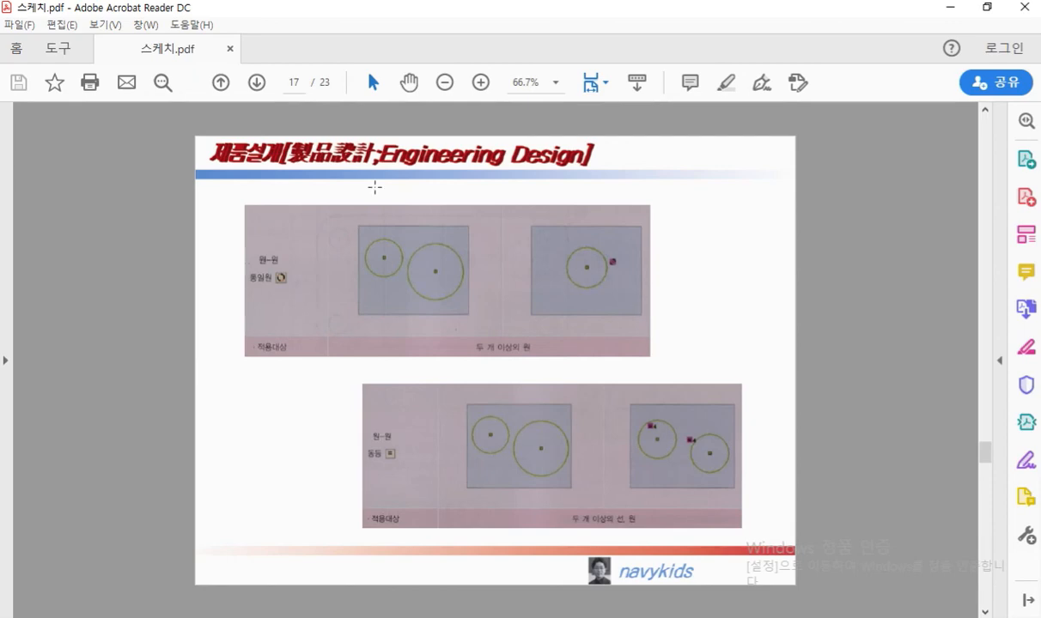
Enlarge page 17 to 107%, underline the coradial and equal relation labels with the screen pen, and clear the marks
scroll(376, 187, "up", 4, "ctrl")
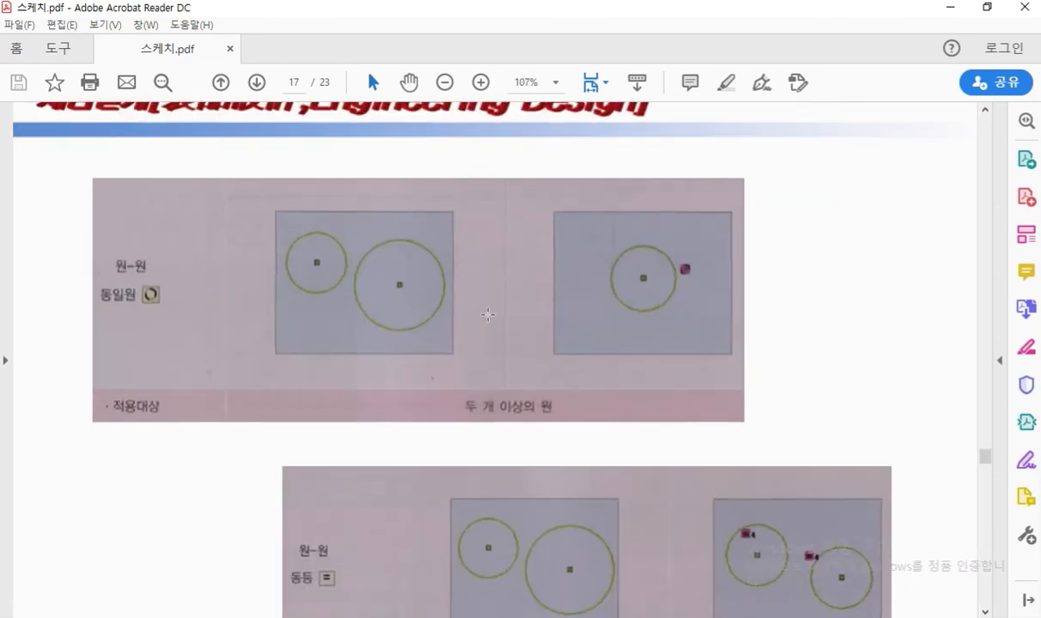
key("F12")
left_click_drag(87, 312, 205, 312)
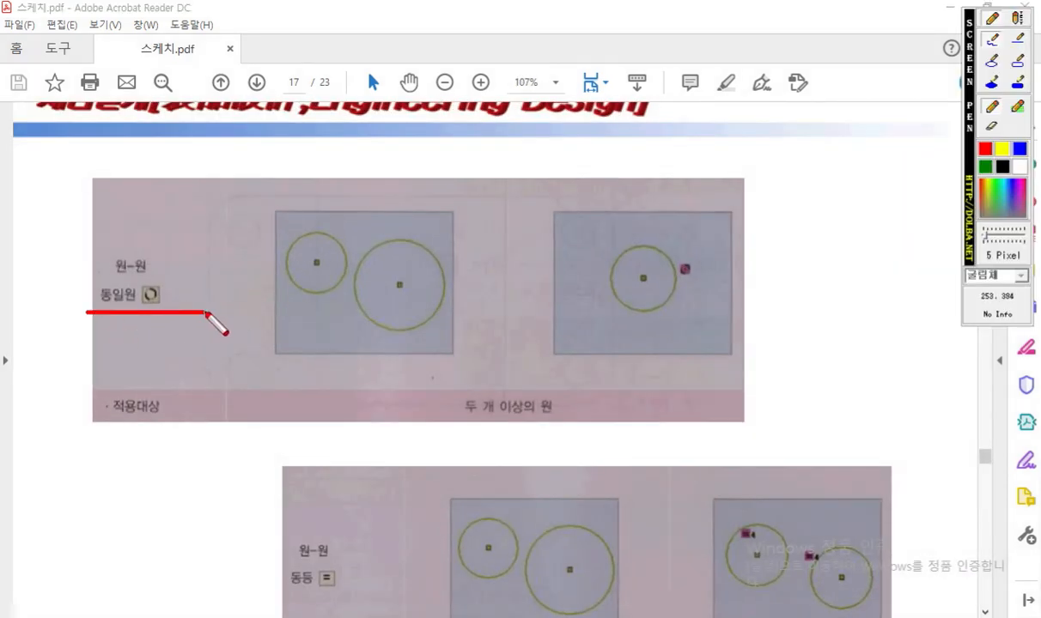
left_click_drag(267, 602, 391, 599)
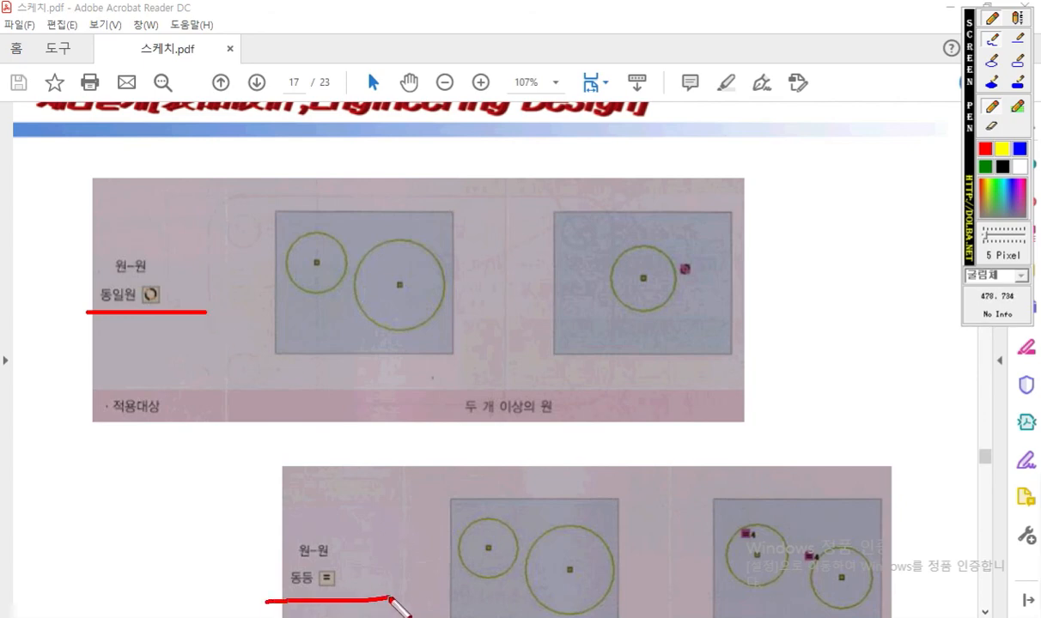
key("F12")
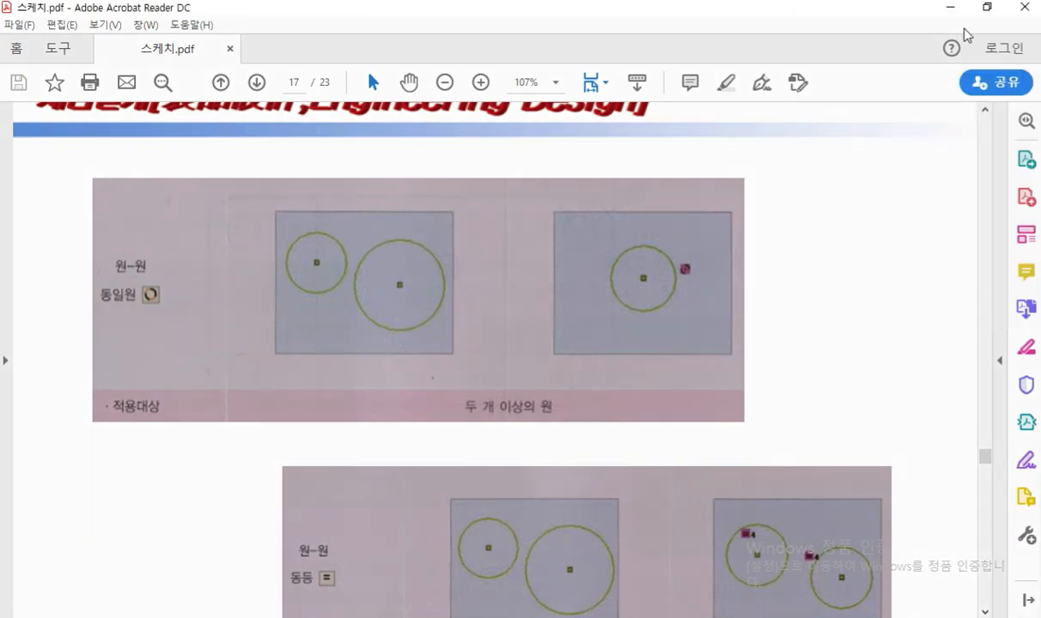
Switch to SolidWorks and delete the two lines and the circle from the sketch
left_click(950, 7)
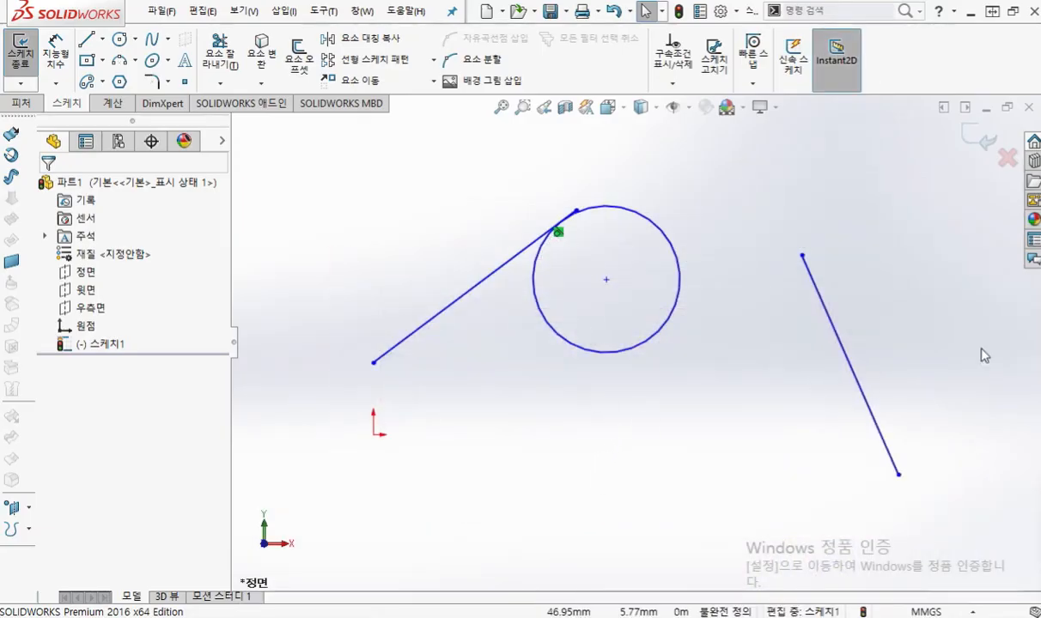
mouse_move(979, 361)
left_mouse_down()
mouse_move(371, 184)
mouse_move(344, 163)
left_mouse_up()
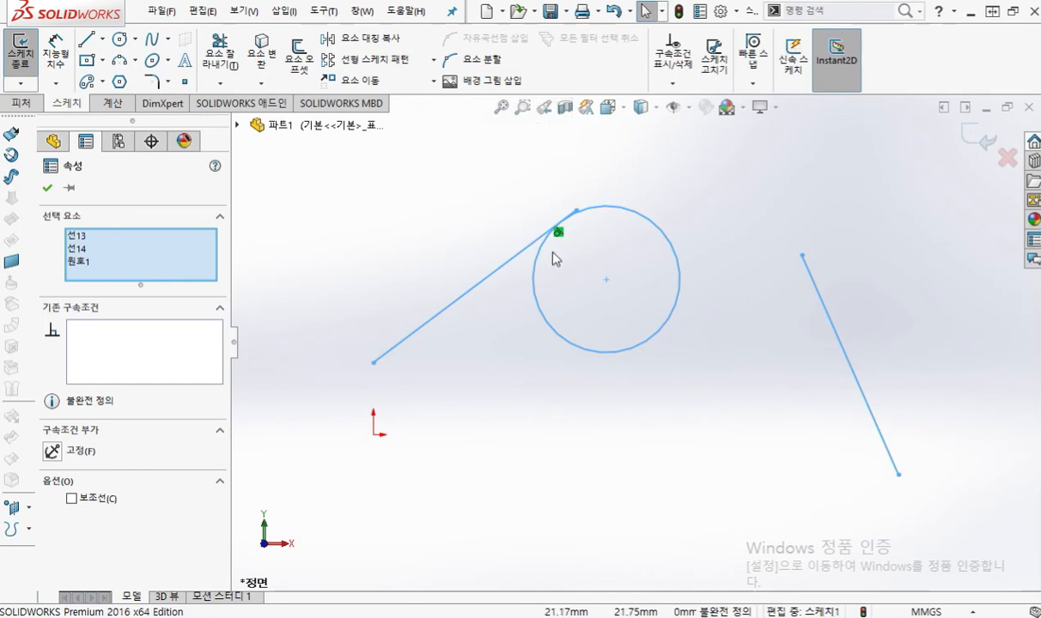
key("Delete")
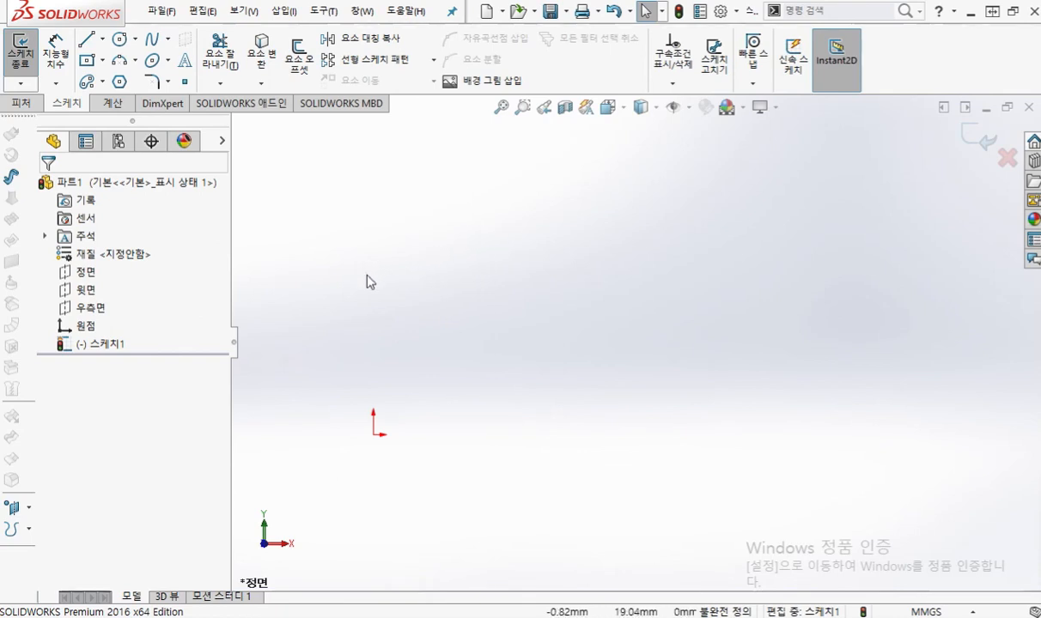
Sketch two separate circles side by side with radii of about 13 mm and 14 mm, and enlarge the second one
right_click_drag(358, 277, 464, 278)
left_click(466, 286)
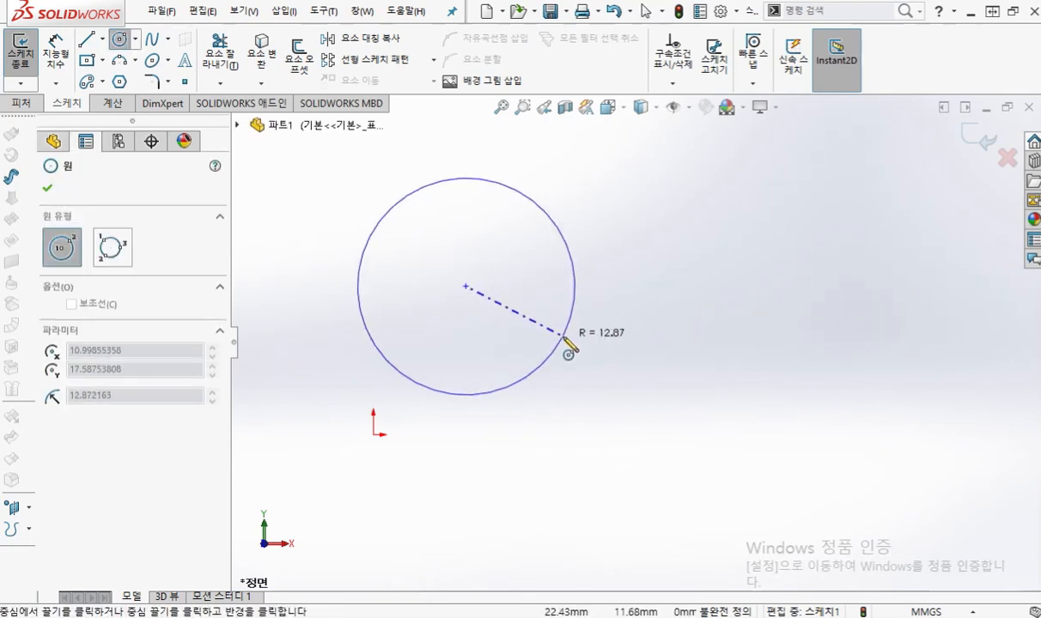
left_click(564, 337)
left_click(750, 255)
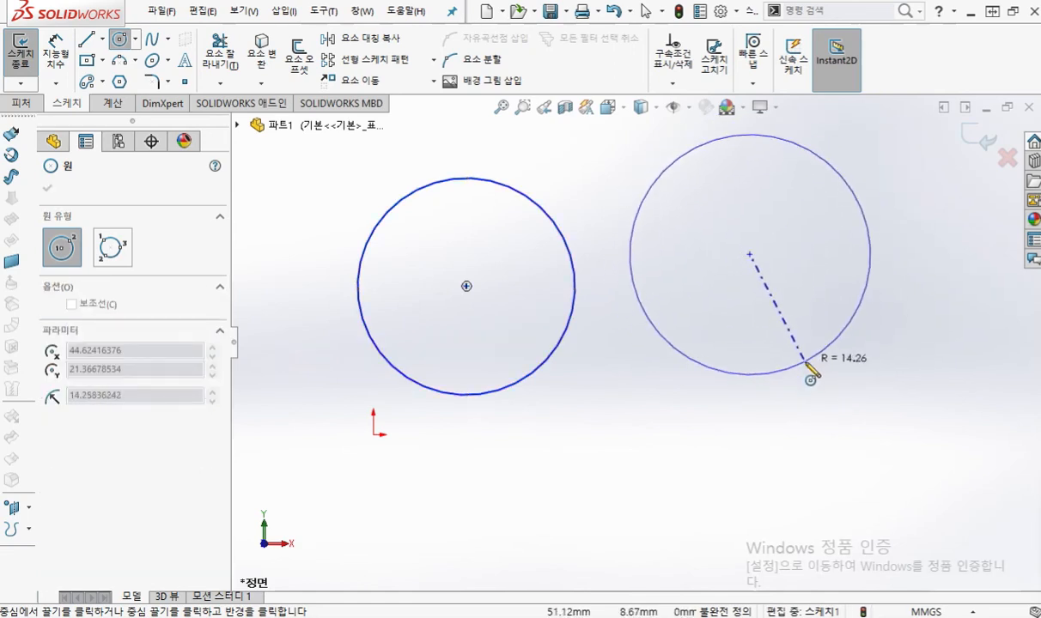
left_click(809, 372)
right_click(745, 273)
left_click(777, 303)
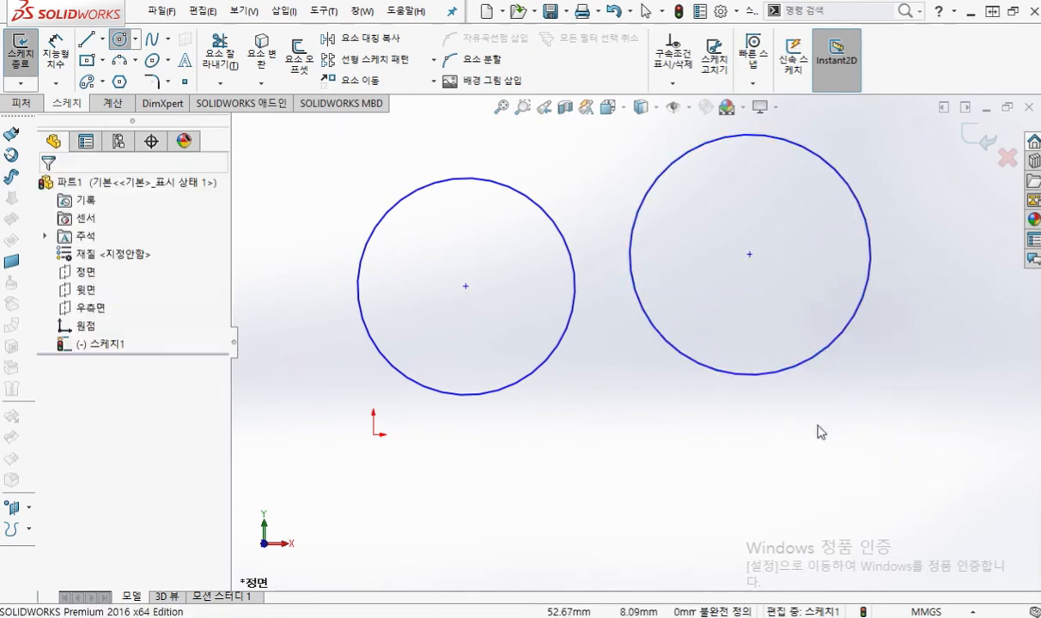
left_click_drag(781, 373, 744, 428)
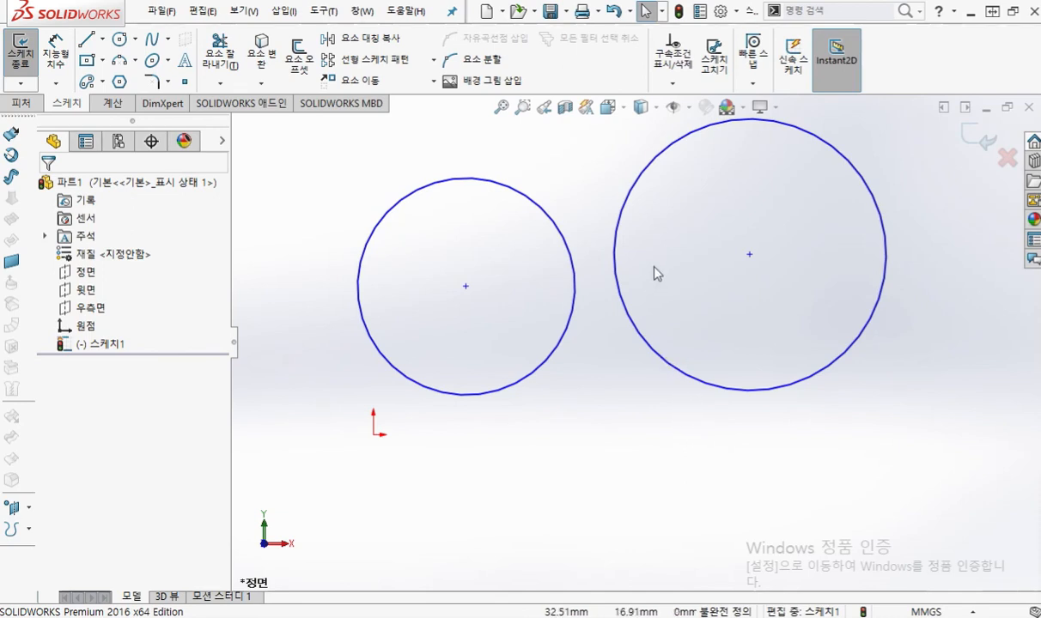
Try a concentric relation on the two circles and undo it
left_click_drag(722, 323, 518, 254)
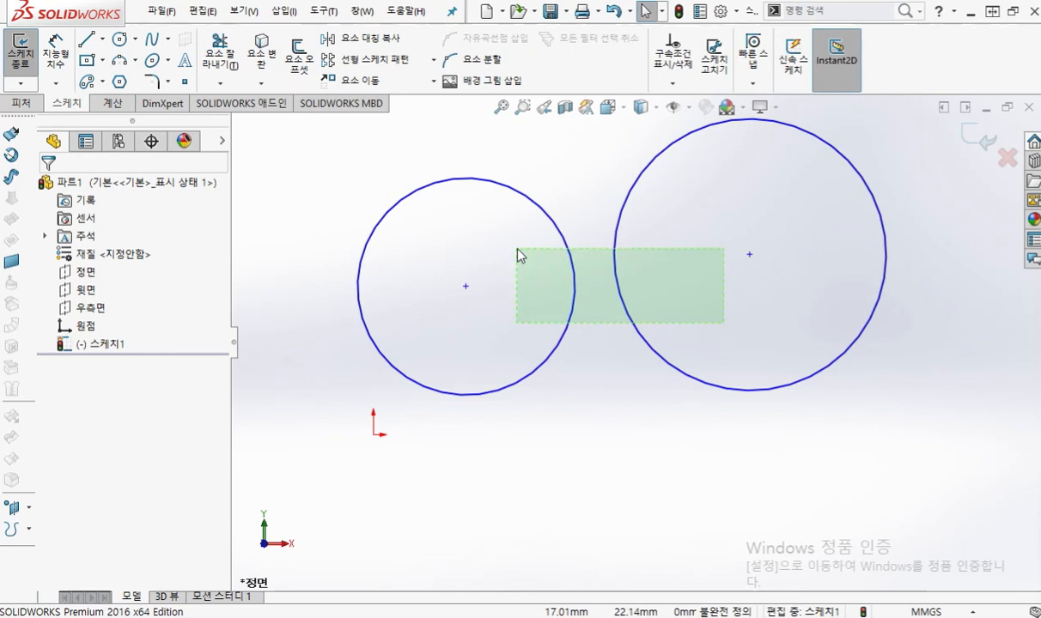
left_click_drag(518, 254, 515, 256)
left_click(601, 181)
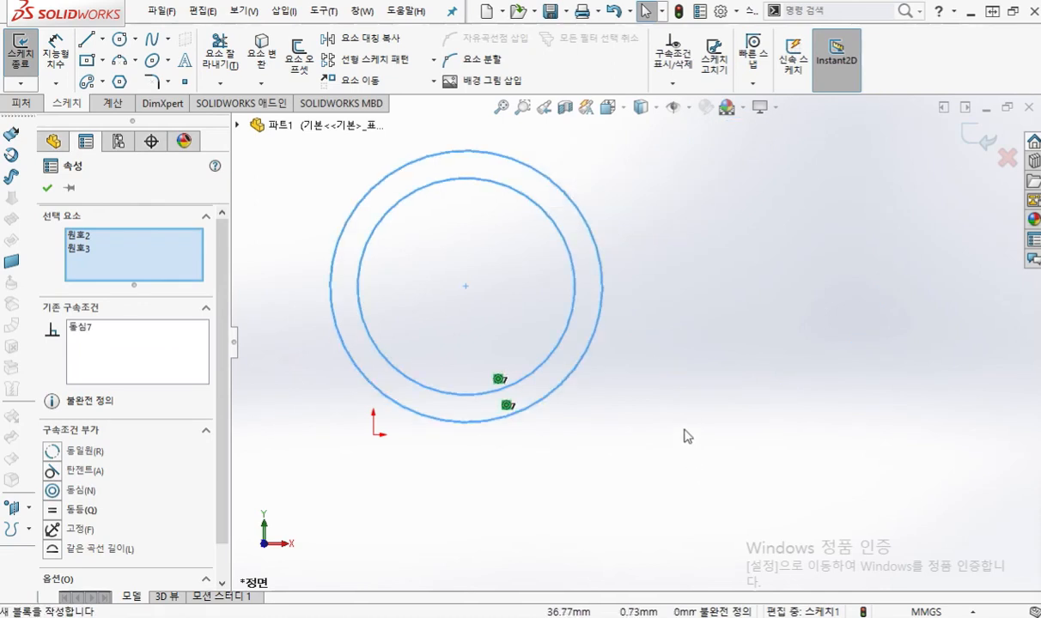
key("ctrl+z")
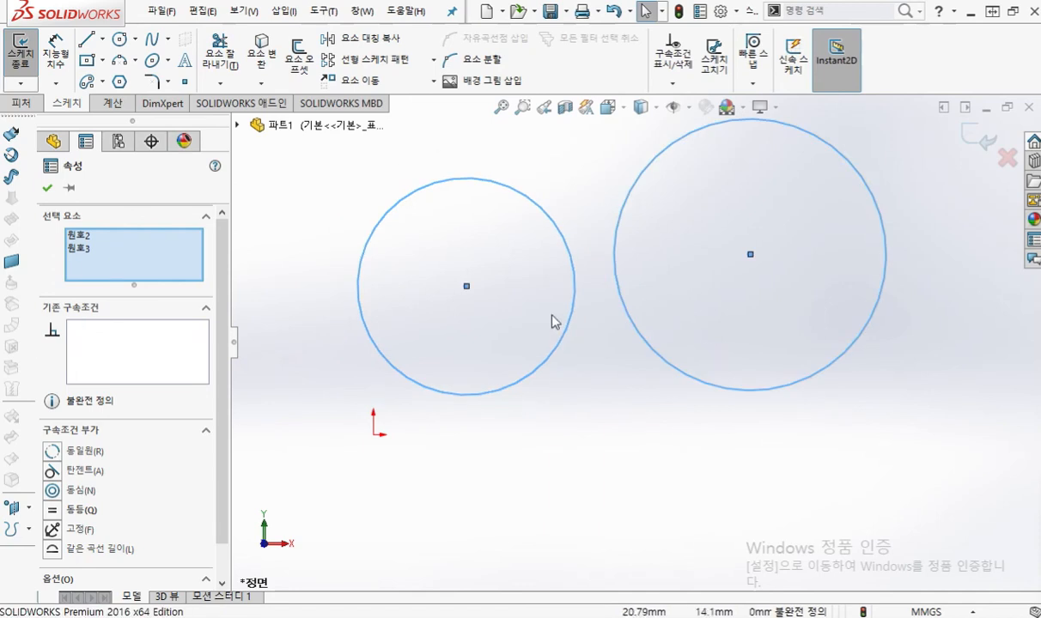
Try an equal relation on the two circles, undo it, and make the circles coradial instead
left_click_drag(687, 310, 525, 233)
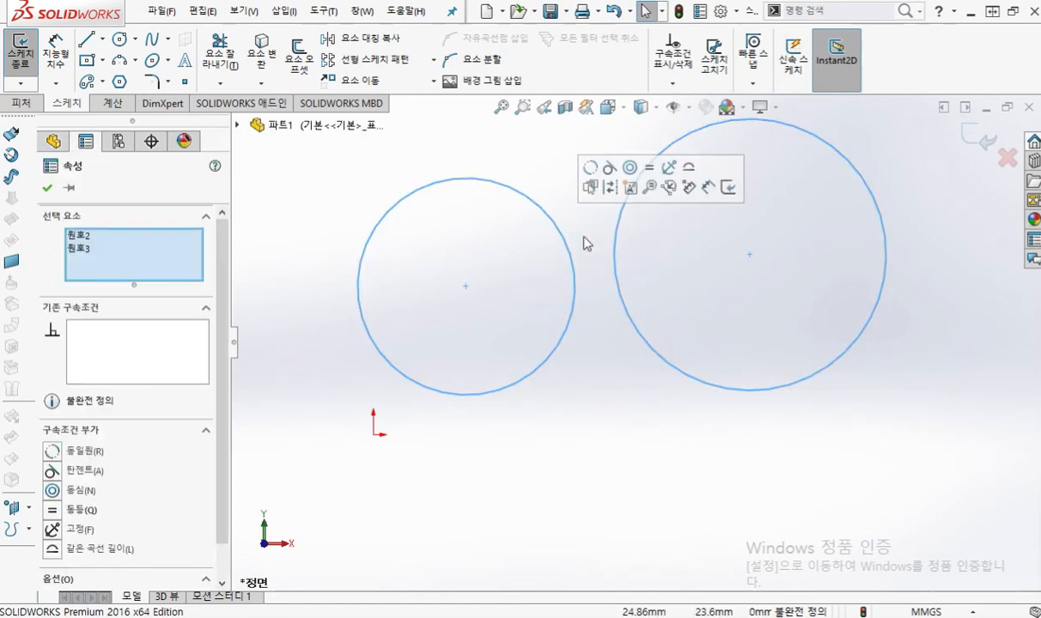
left_click(649, 168)
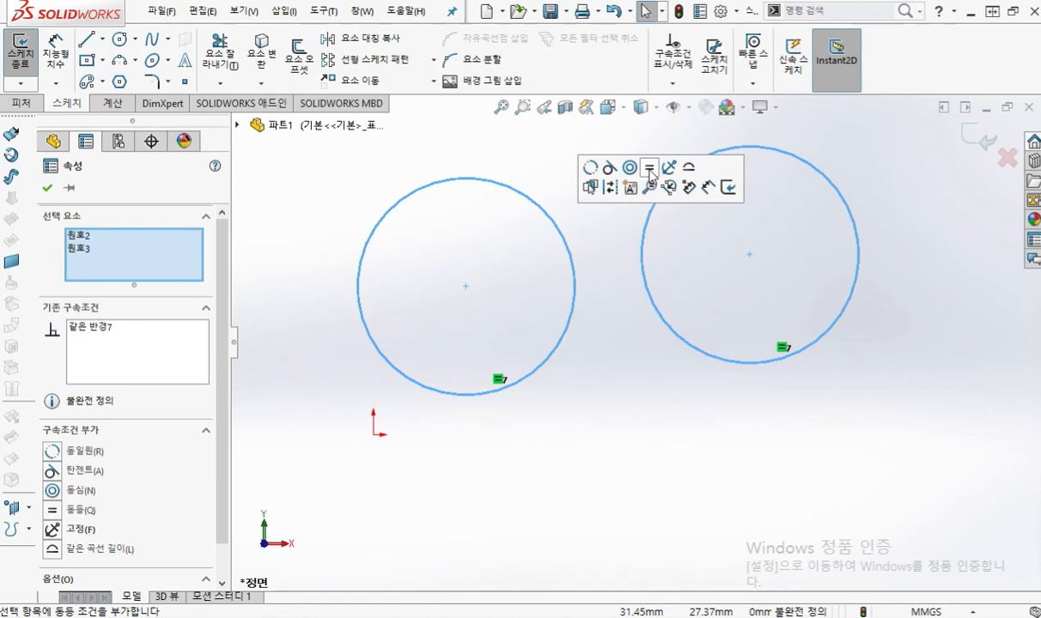
key("ctrl+z")
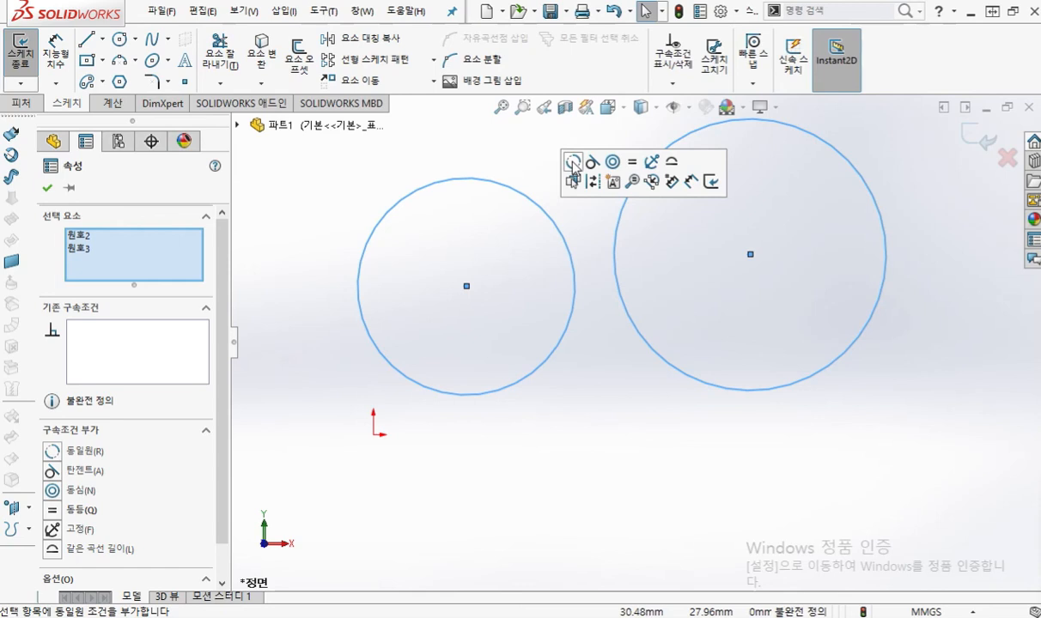
left_click(572, 162)
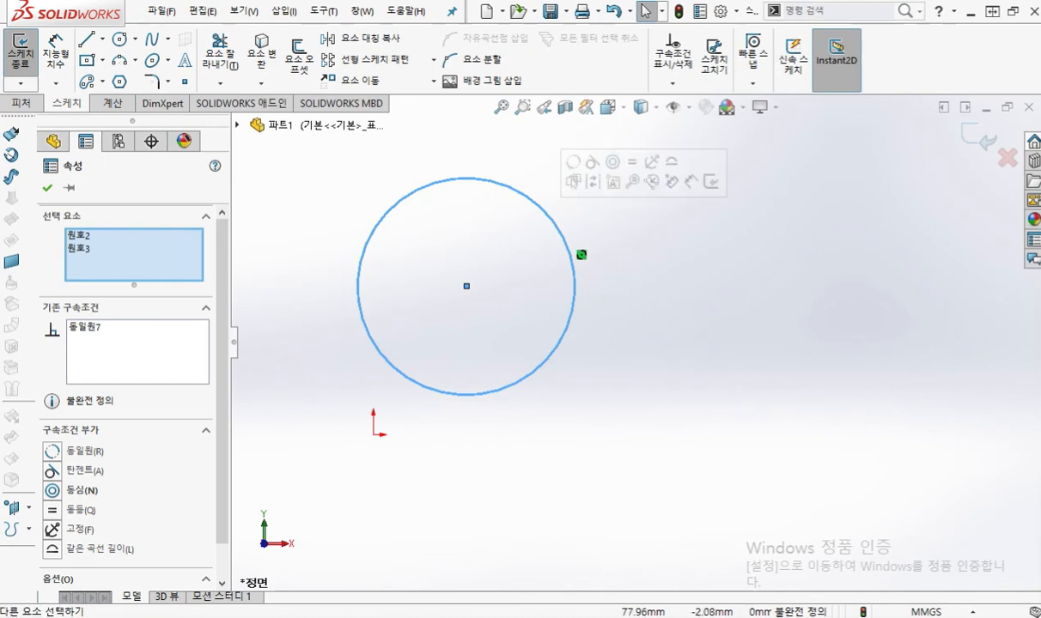
Switch to the PDF in Acrobat Reader, circle the equal relation label on page 17 with the screen pen, and clear the mark
key("alt+Tab")
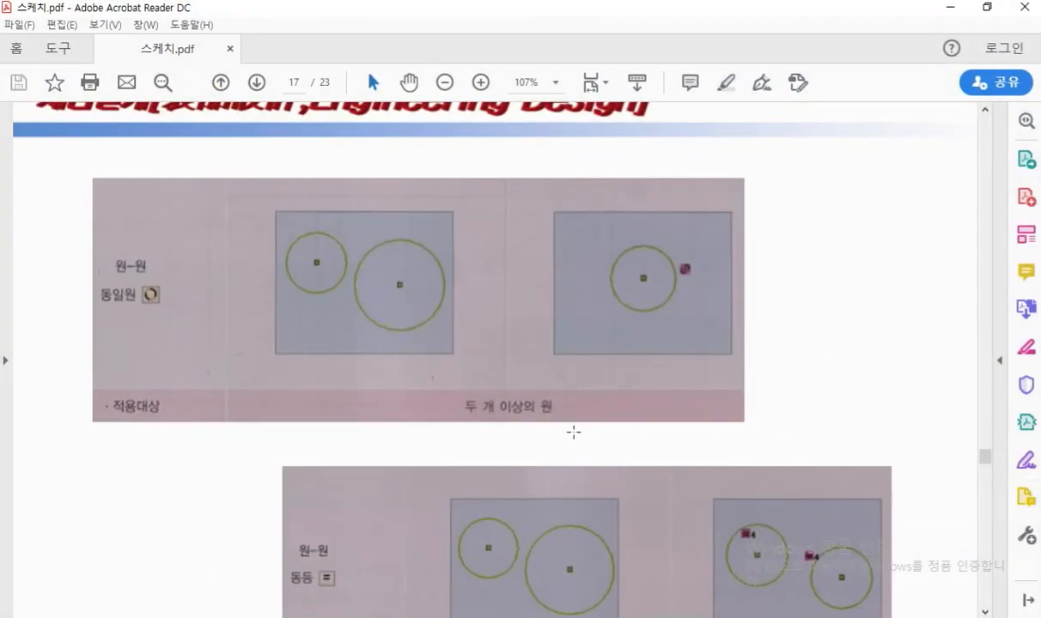
key("F12")
left_click_drag(305, 599, 342, 591)
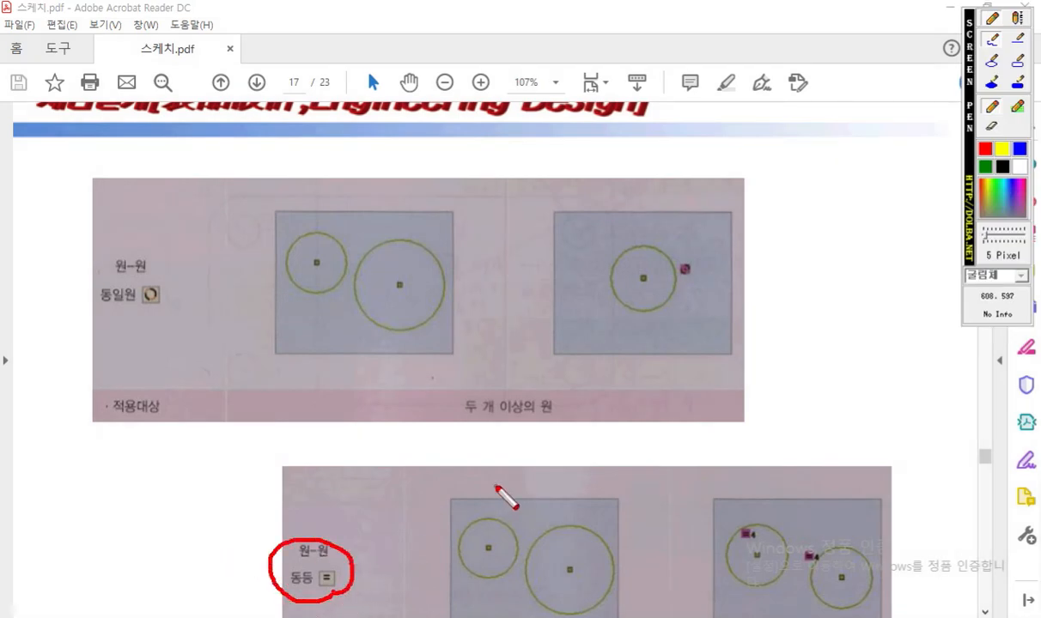
key("F12")
Go back to page 16, circle the concentric relation label with the screen pen, and clear the mark
scroll(601, 270, "up", 10)
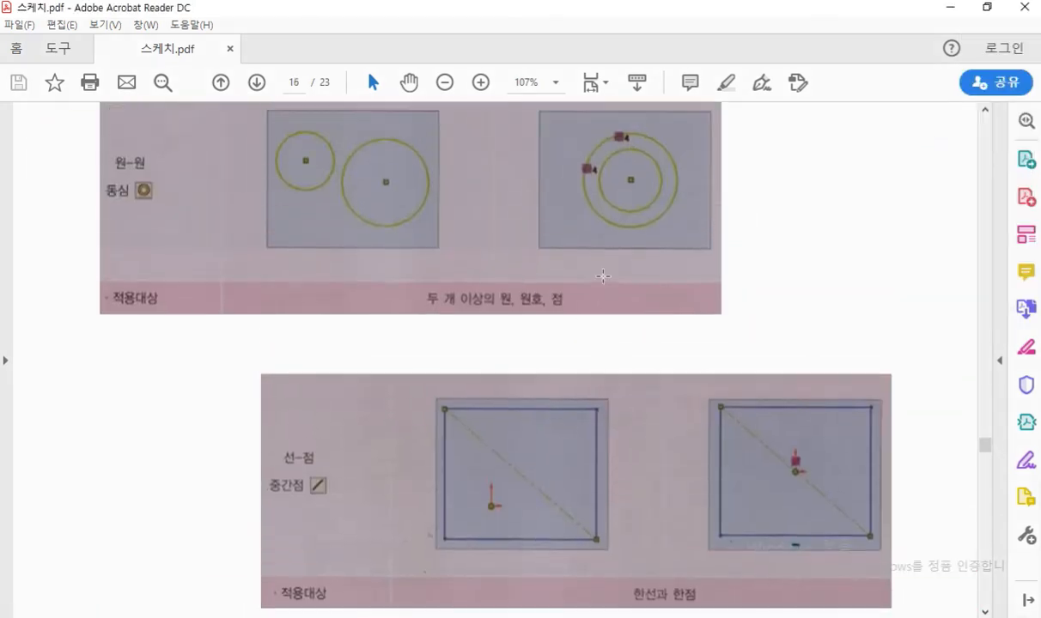
key("F12")
left_click_drag(130, 233, 160, 228)
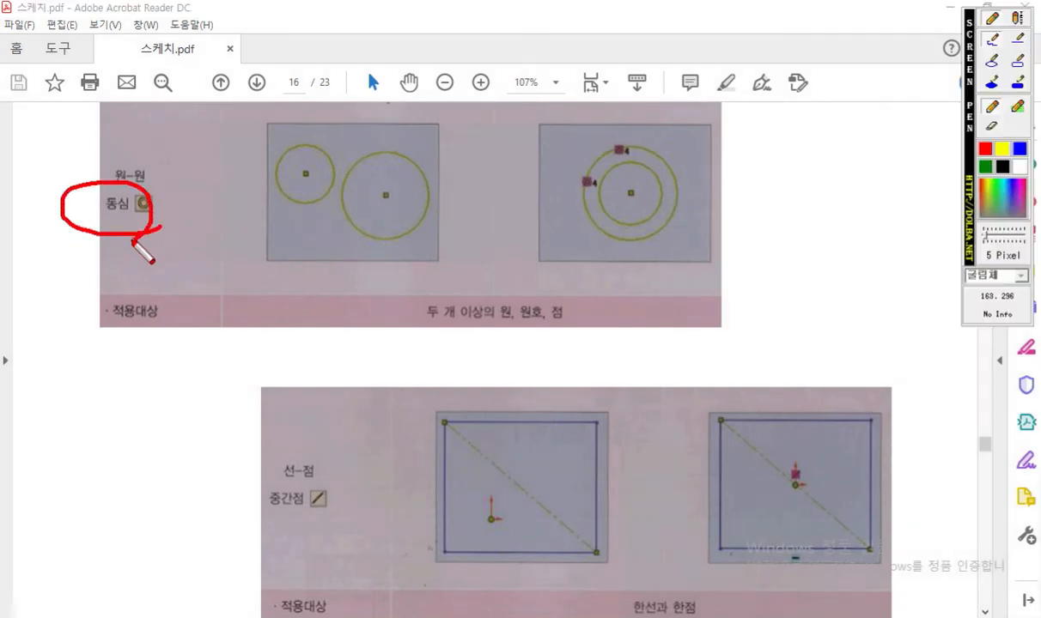
key("F12")
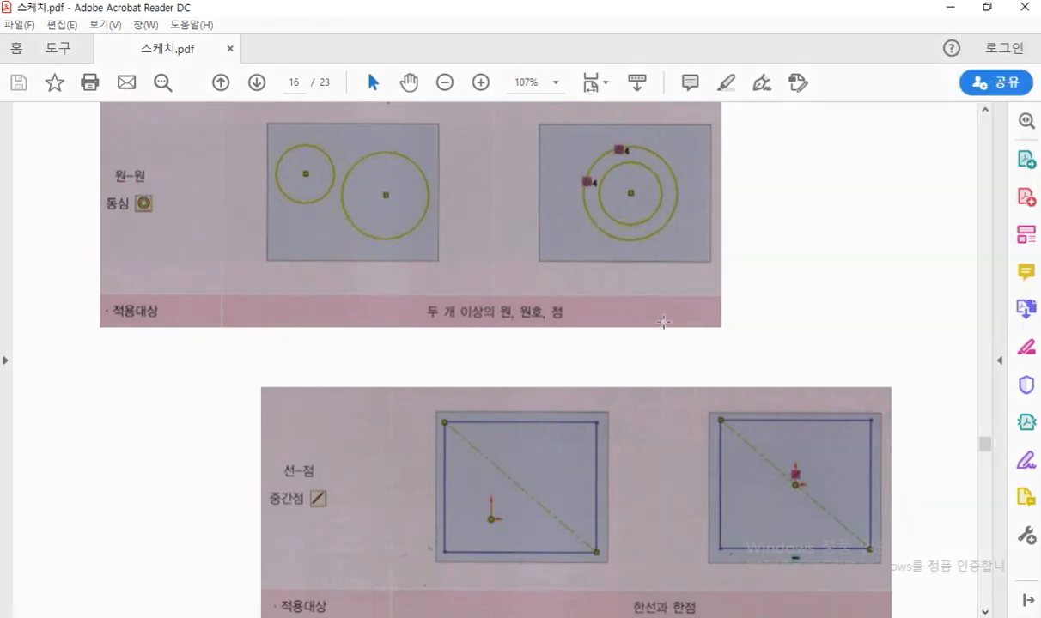
Look at the midpoint example on page 16, zoom out to 66.7%, and look through the practice drawings up to page 22
scroll(730, 378, "down", 2)
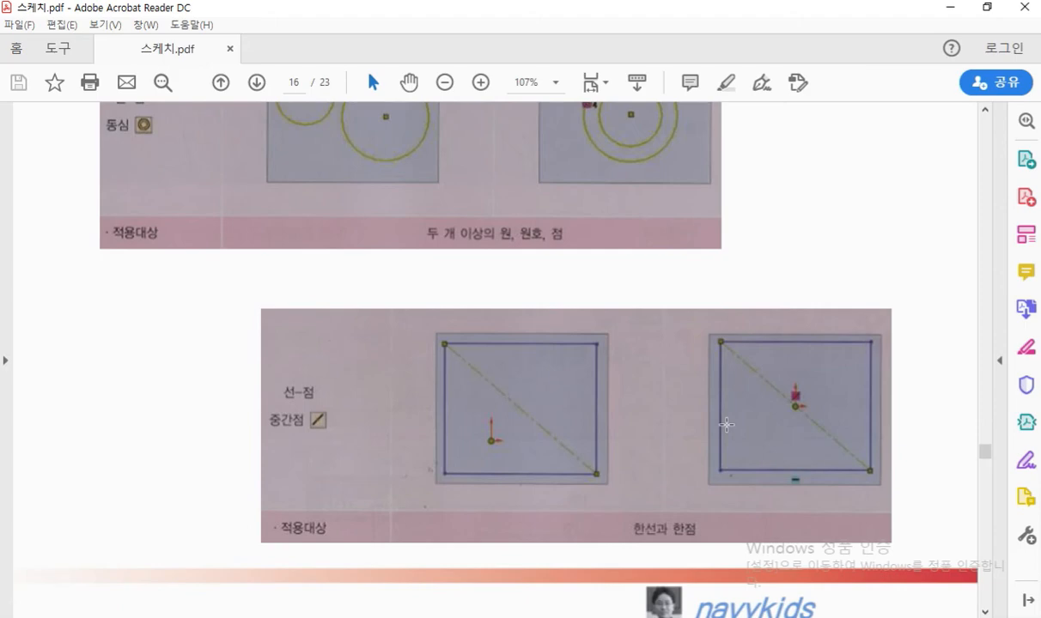
scroll(727, 424, "down", 10)
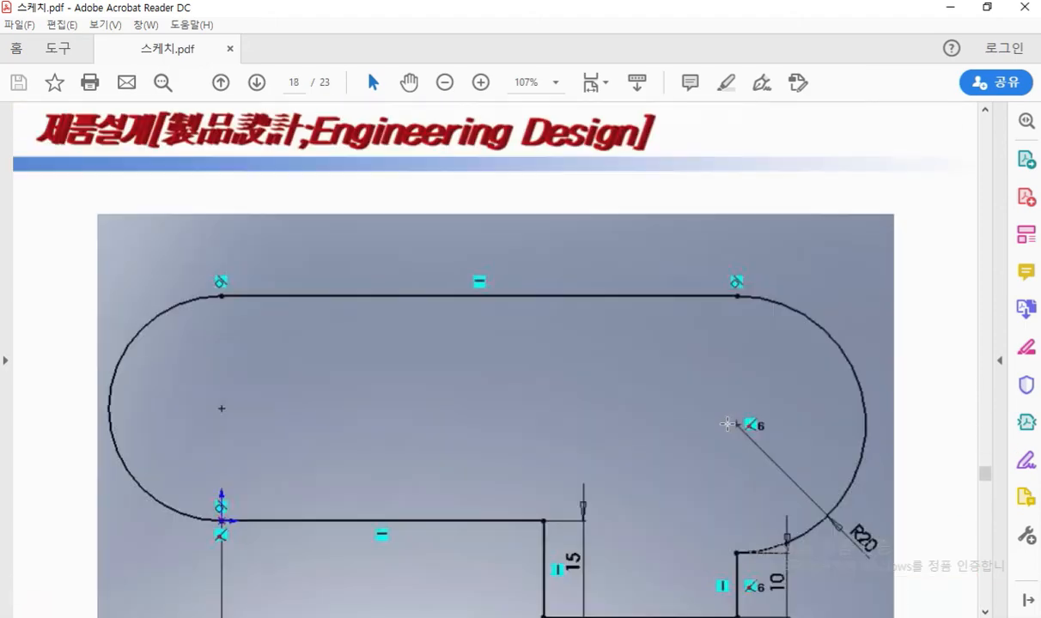
scroll(726, 424, "down", 3)
scroll(727, 423, "down", 3, "ctrl")
scroll(730, 424, "down", 5)
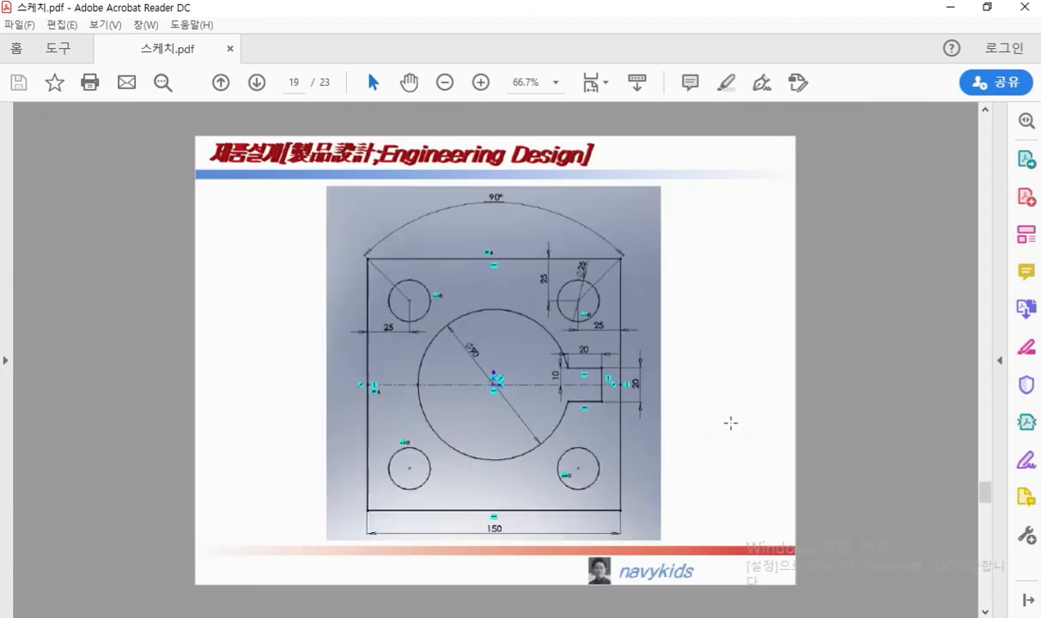
scroll(729, 423, "down", 3)
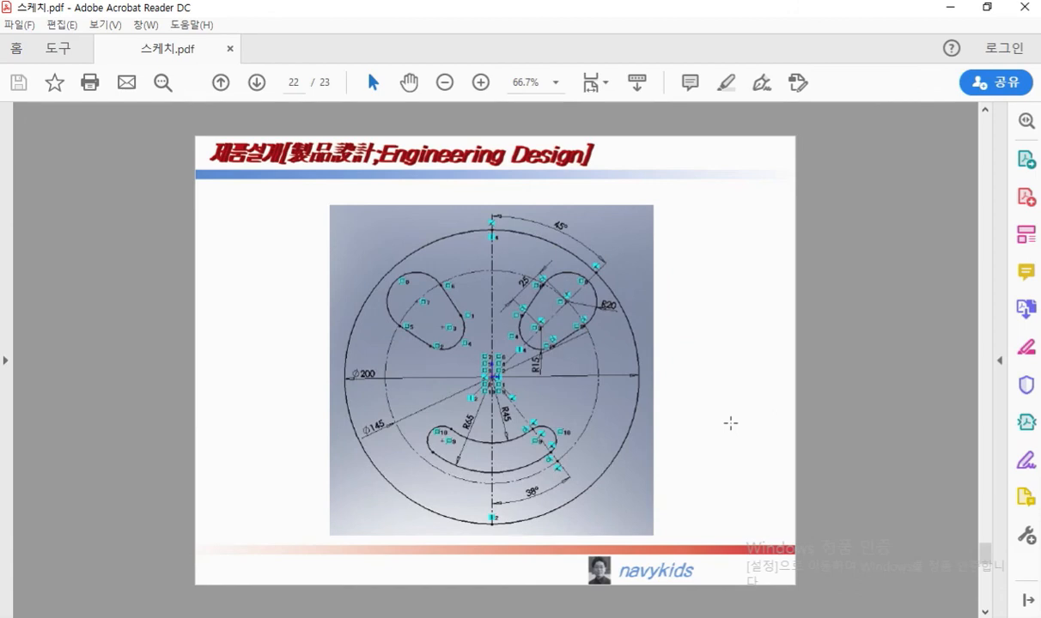